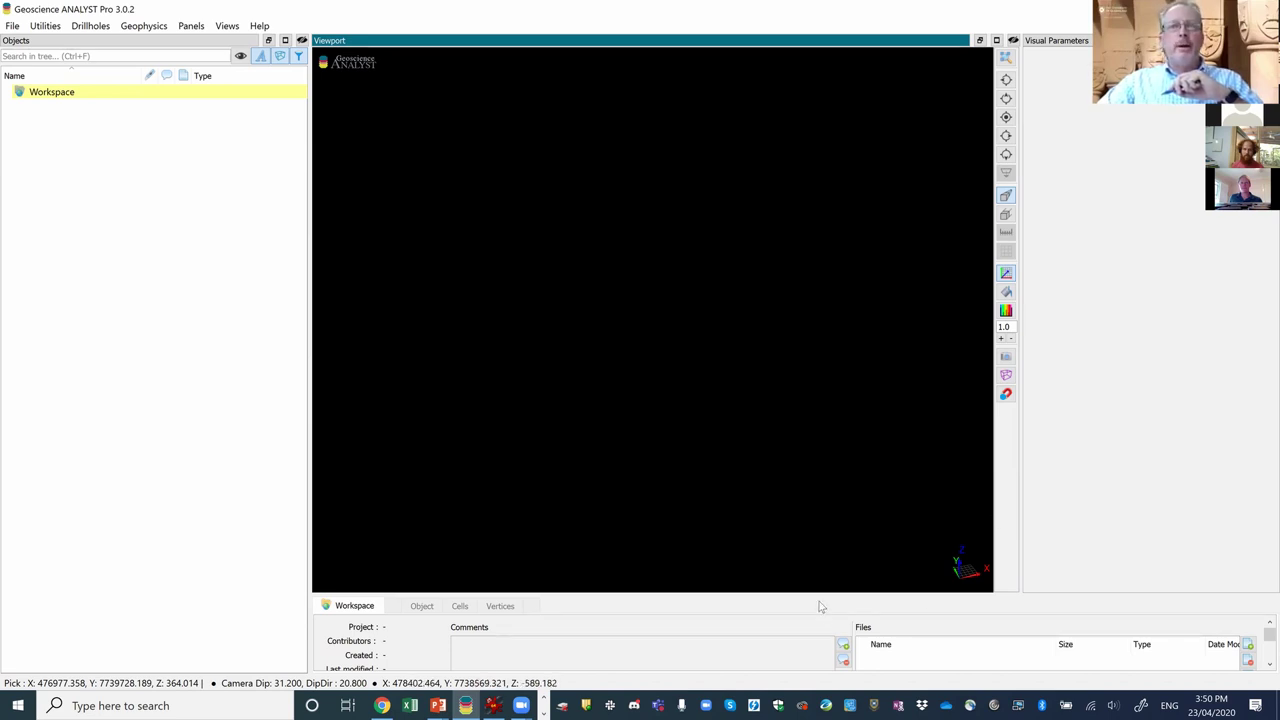
Drag the splitter up to show the 0-object count and metre distance units.
left_click_drag(819, 596, 814, 552)
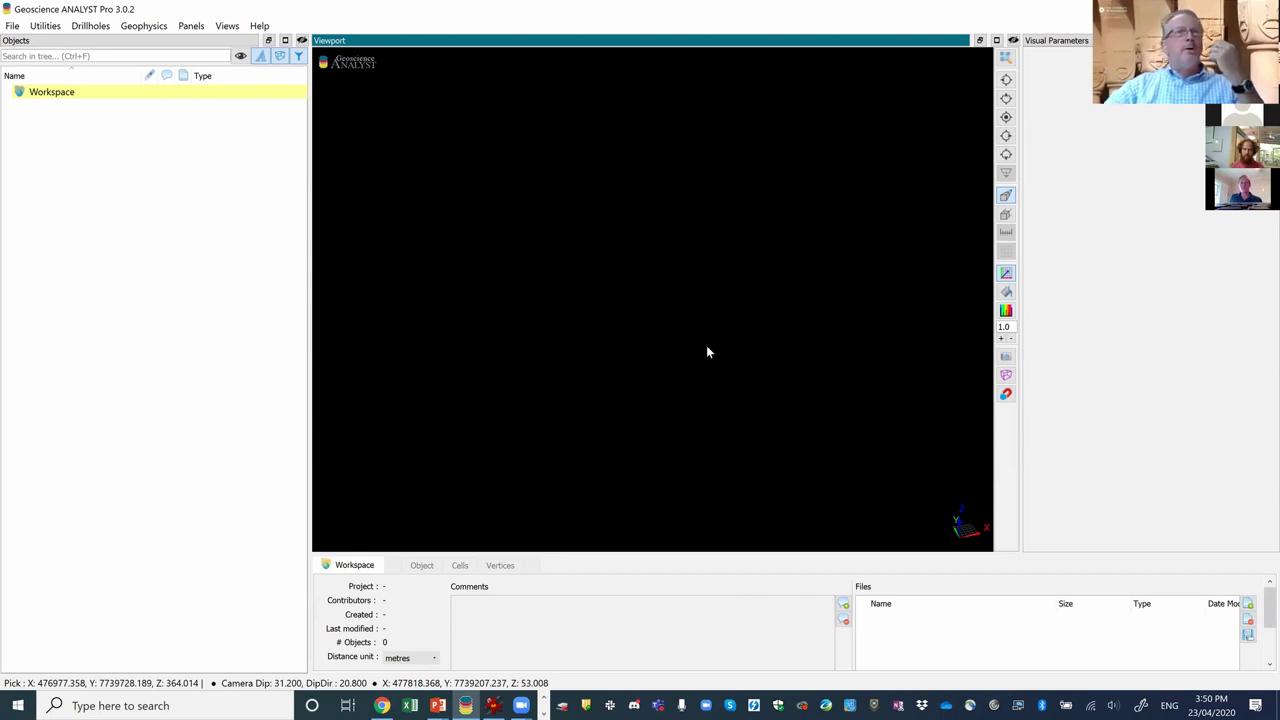
Start an AutoCAD DXF/DWG file import from File > Import > AutoCAD.
left_click(13, 27)
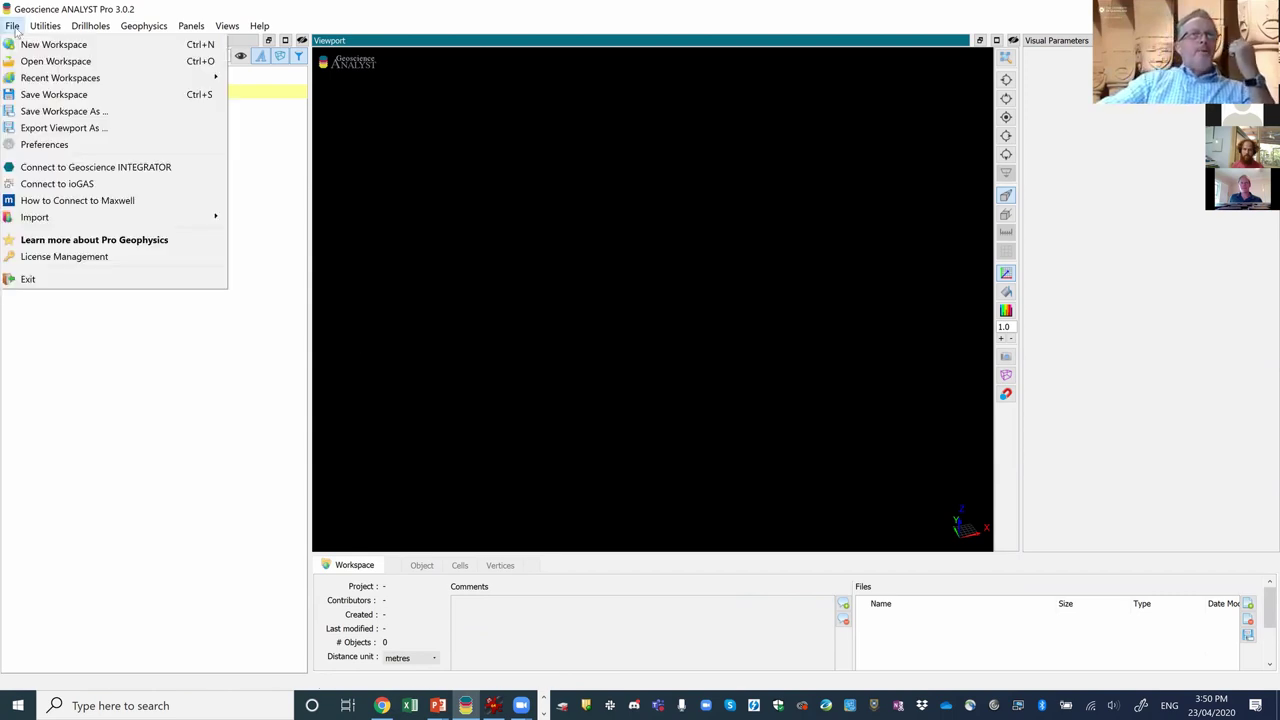
mouse_move(68, 219)
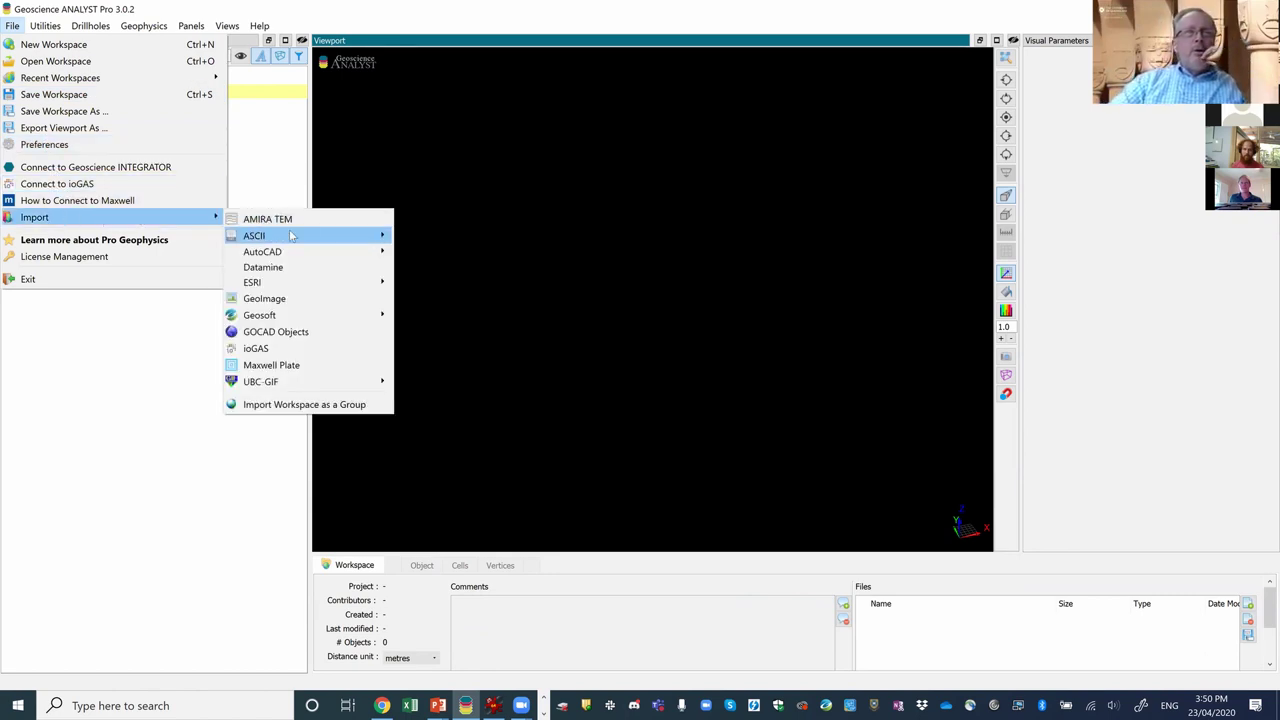
mouse_move(295, 256)
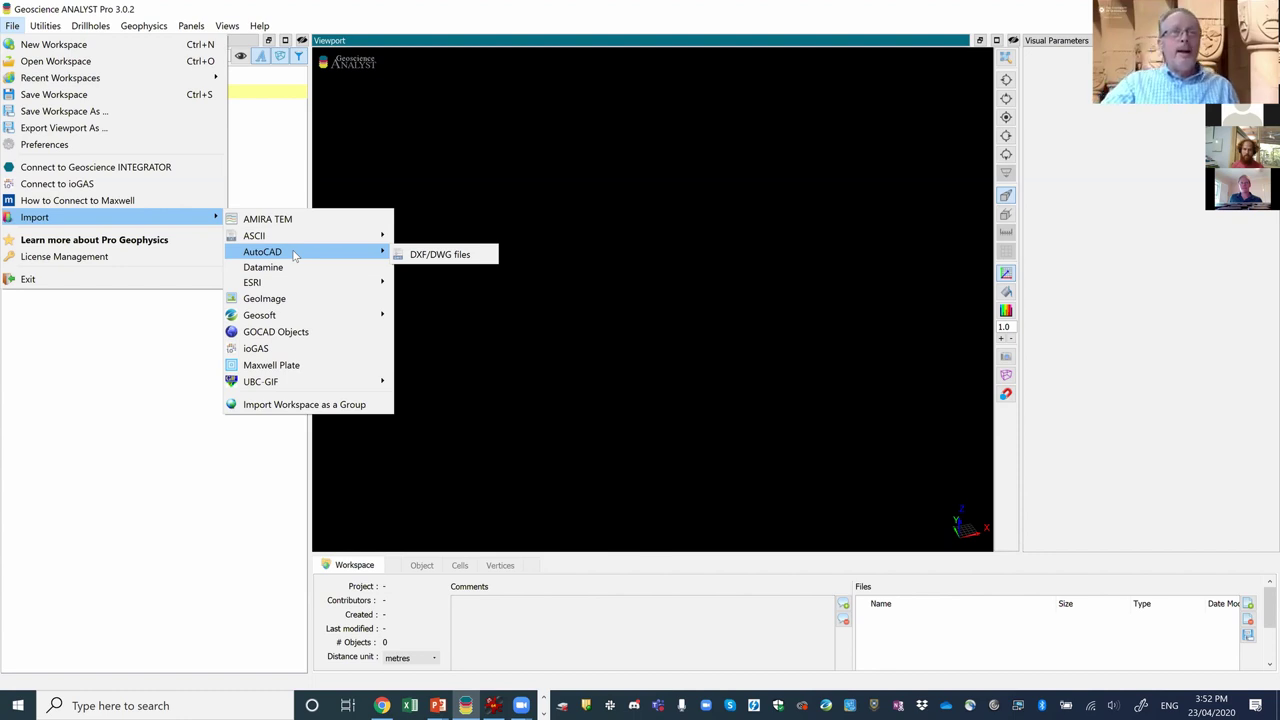
left_click(448, 255)
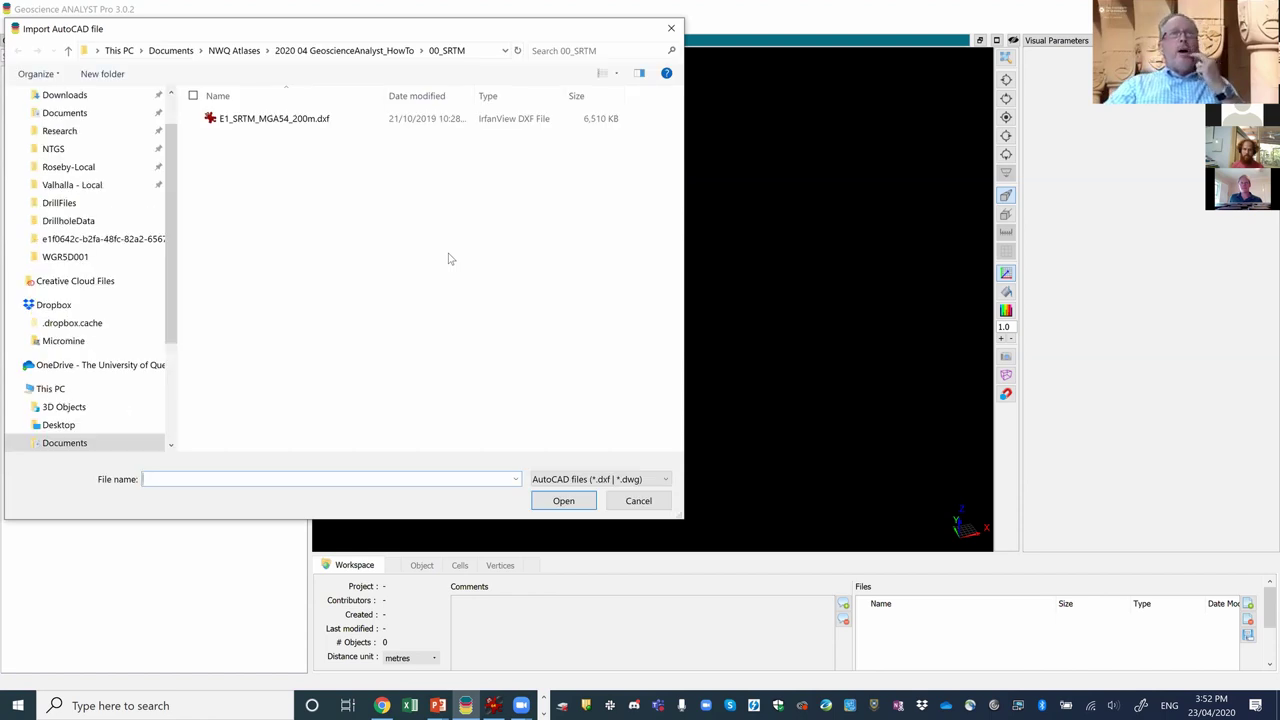
Import E1_SRTM_MGA54_200m.dxf from the 00_SRTM folder as a terrain surface.
left_click(345, 50)
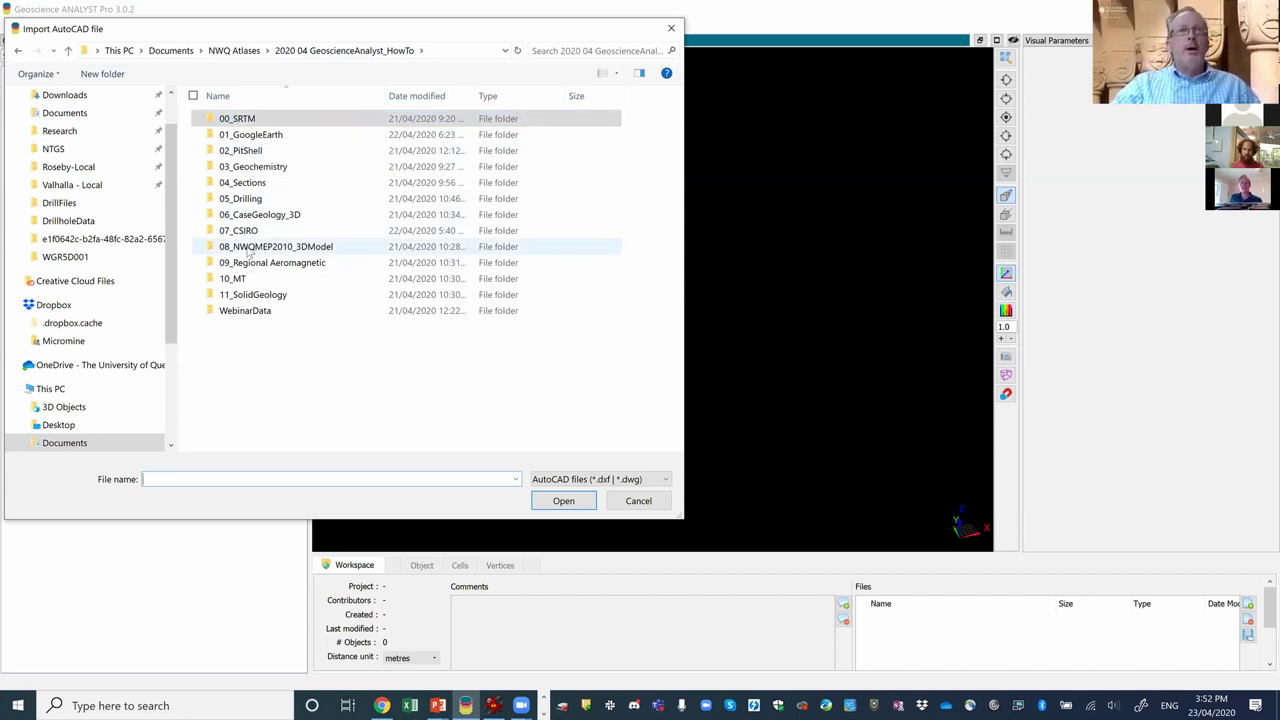
double_click(213, 118)
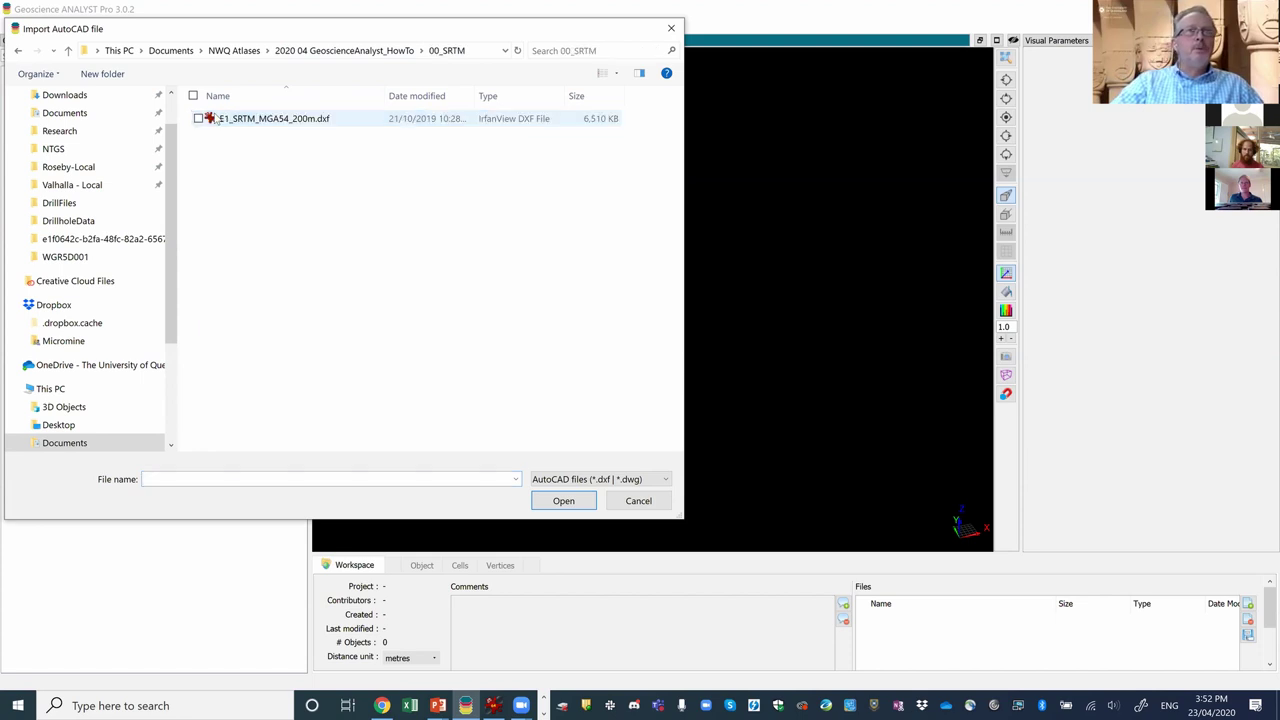
left_click(294, 122)
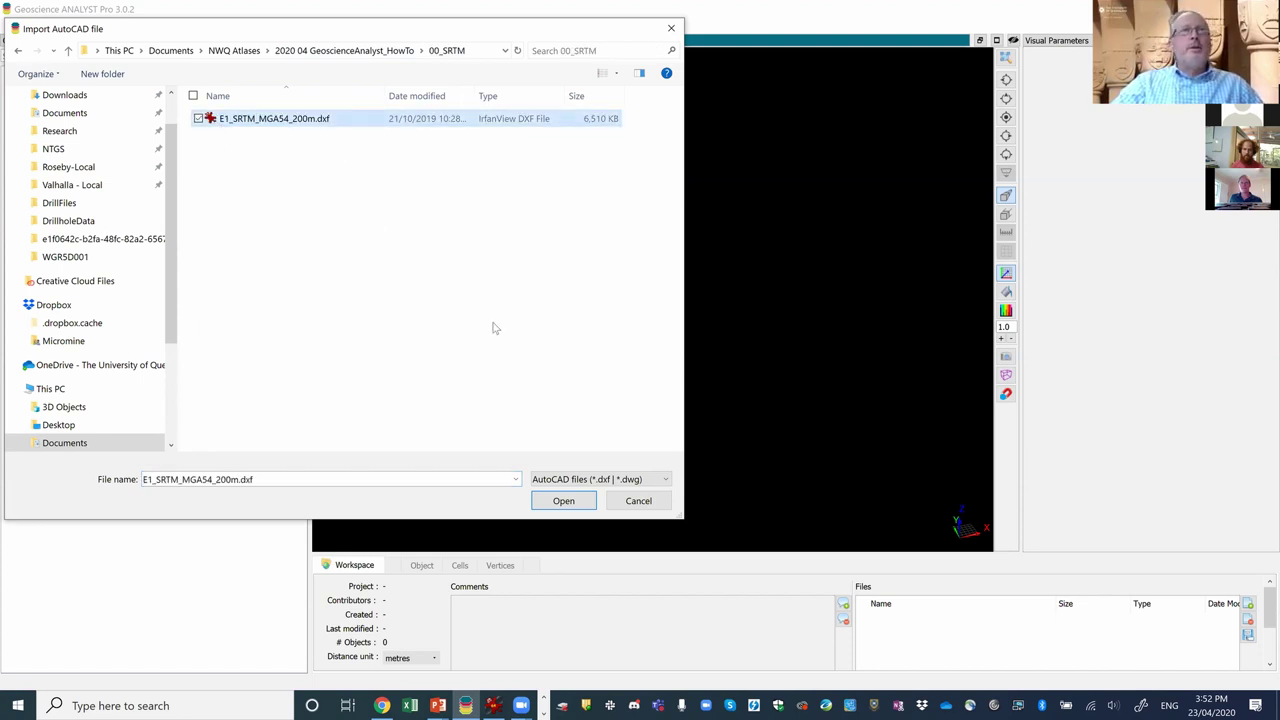
left_click(563, 501)
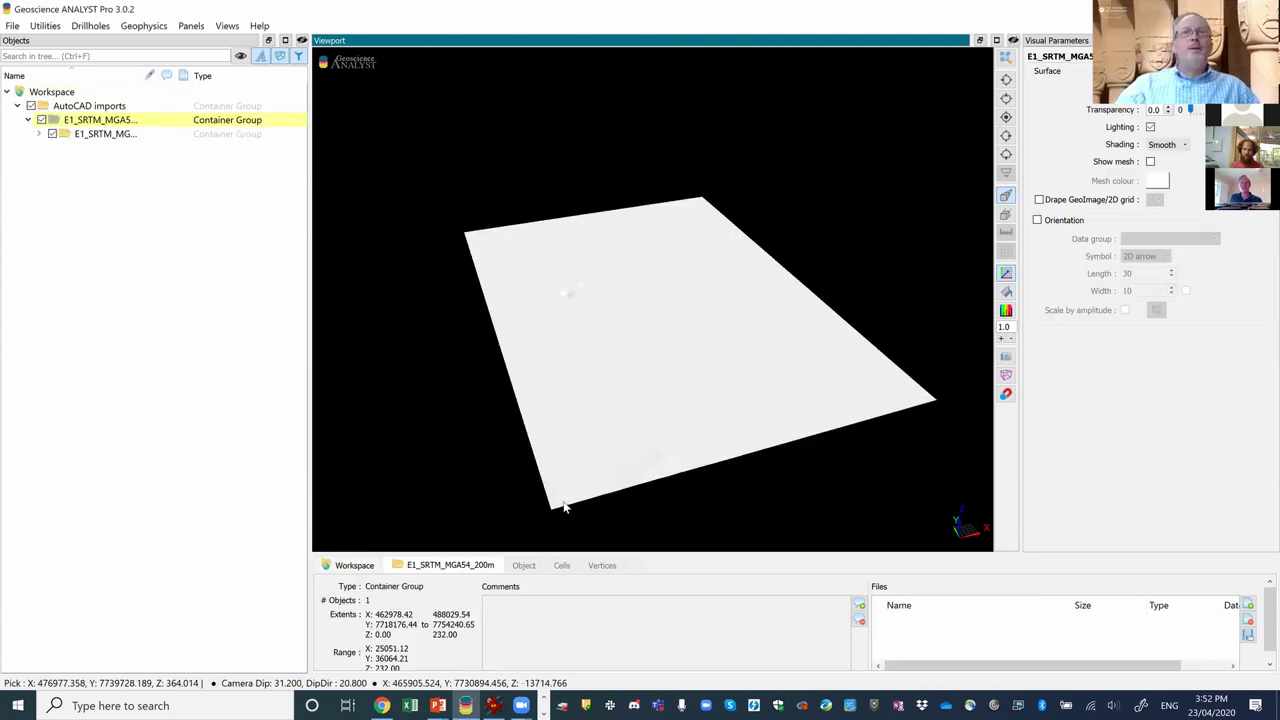
Expand the SRTM surface in the Objects tree and colour it by its Z data.
left_click_drag(771, 420, 740, 445)
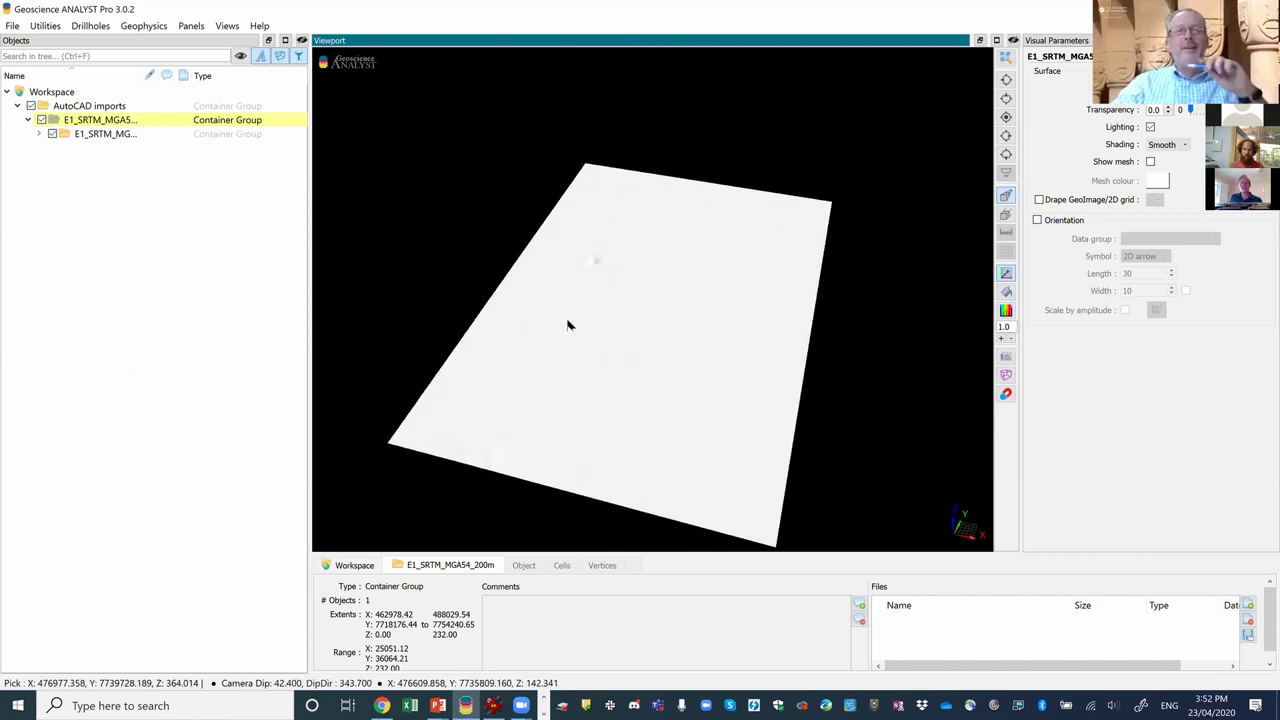
left_click(51, 91)
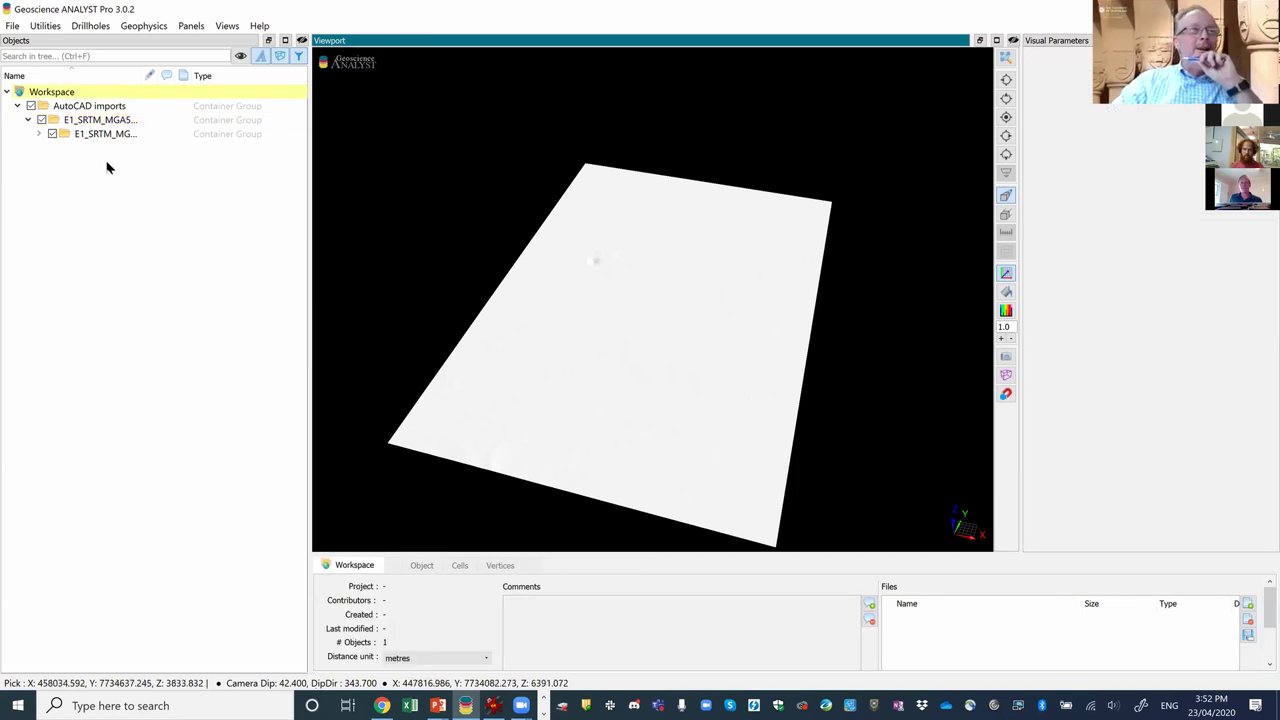
left_click(39, 134)
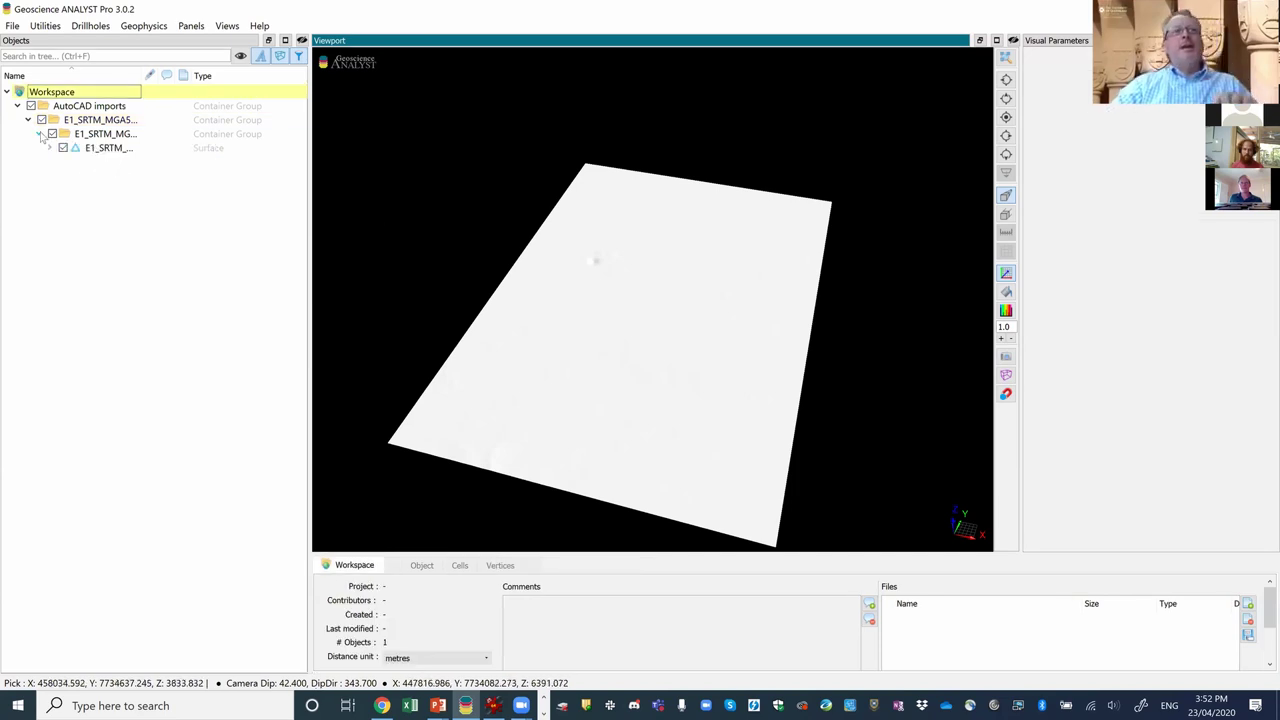
left_click(49, 147)
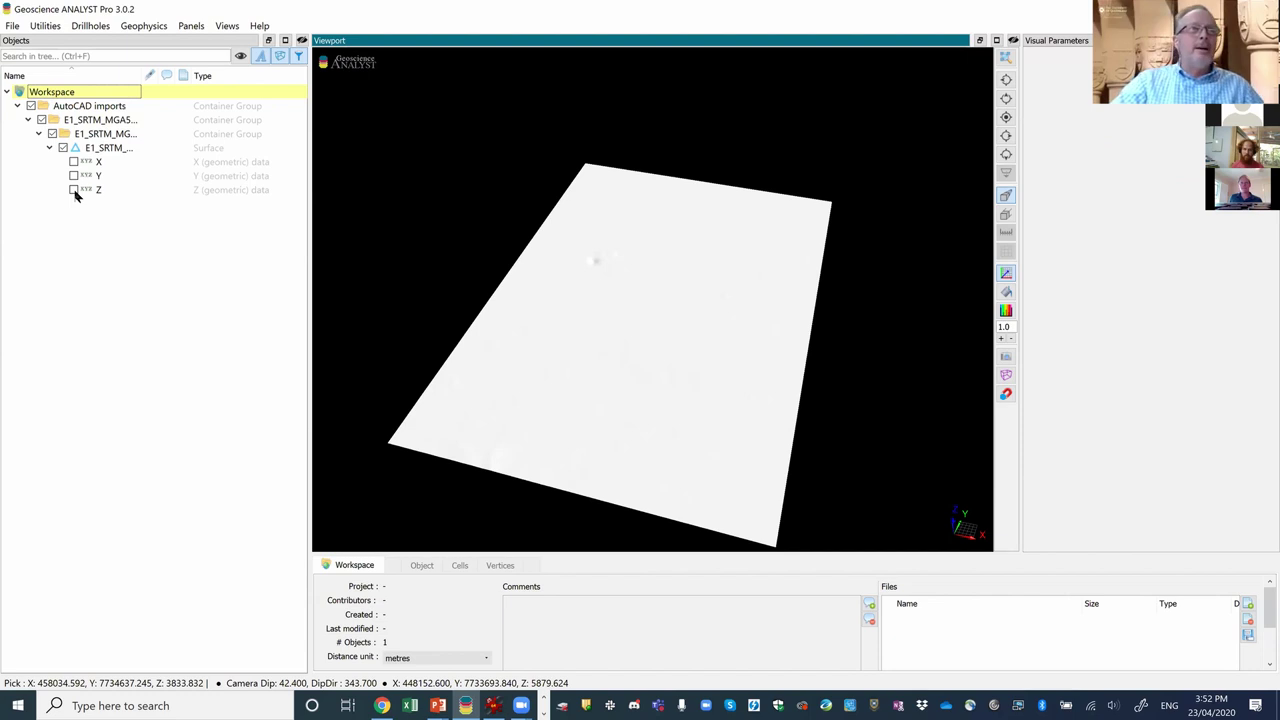
left_click(74, 190)
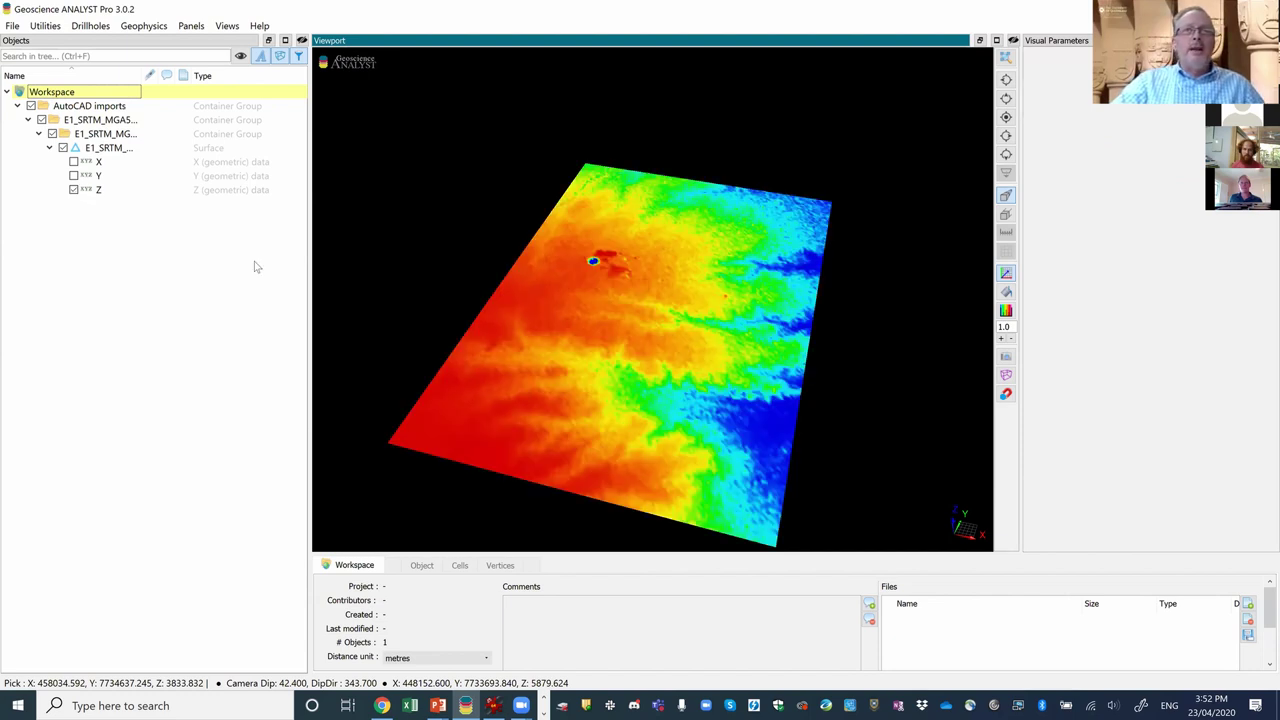
left_click_drag(672, 364, 583, 254)
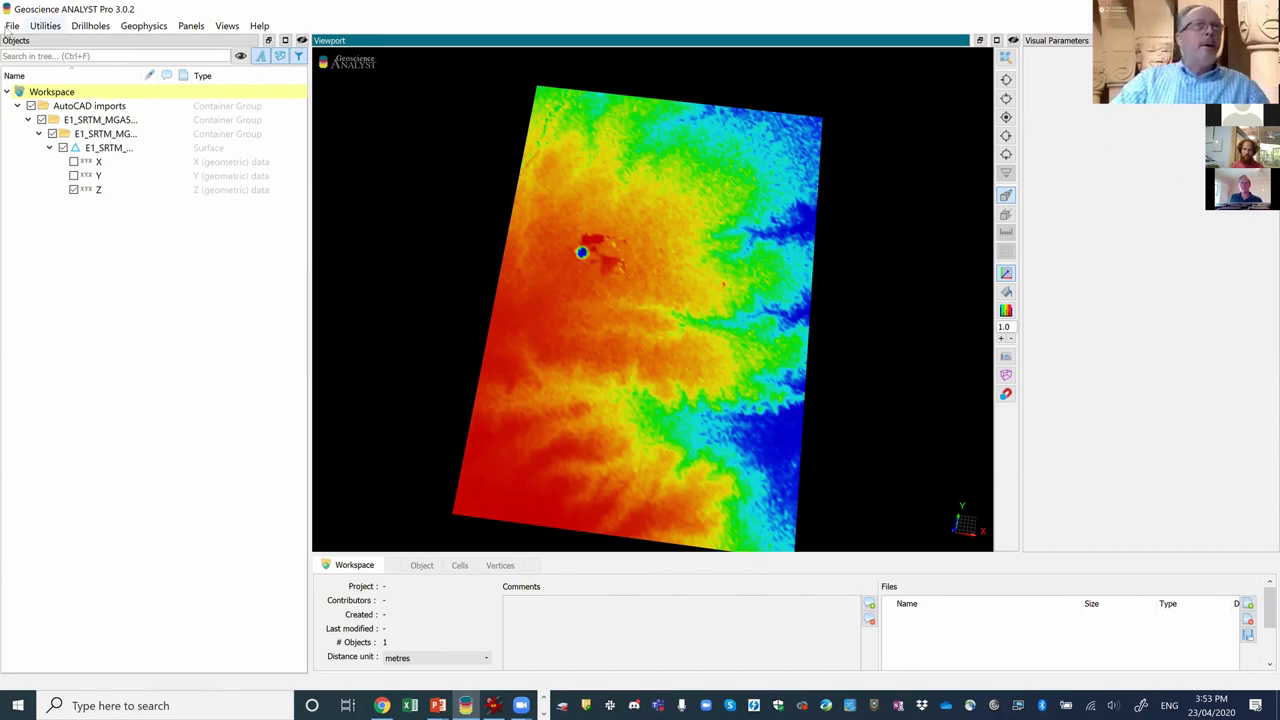
Import E1_GoogleEarth_MGA54.png from the 01_GoogleEarth folder as a GeoImage.
left_click(11, 26)
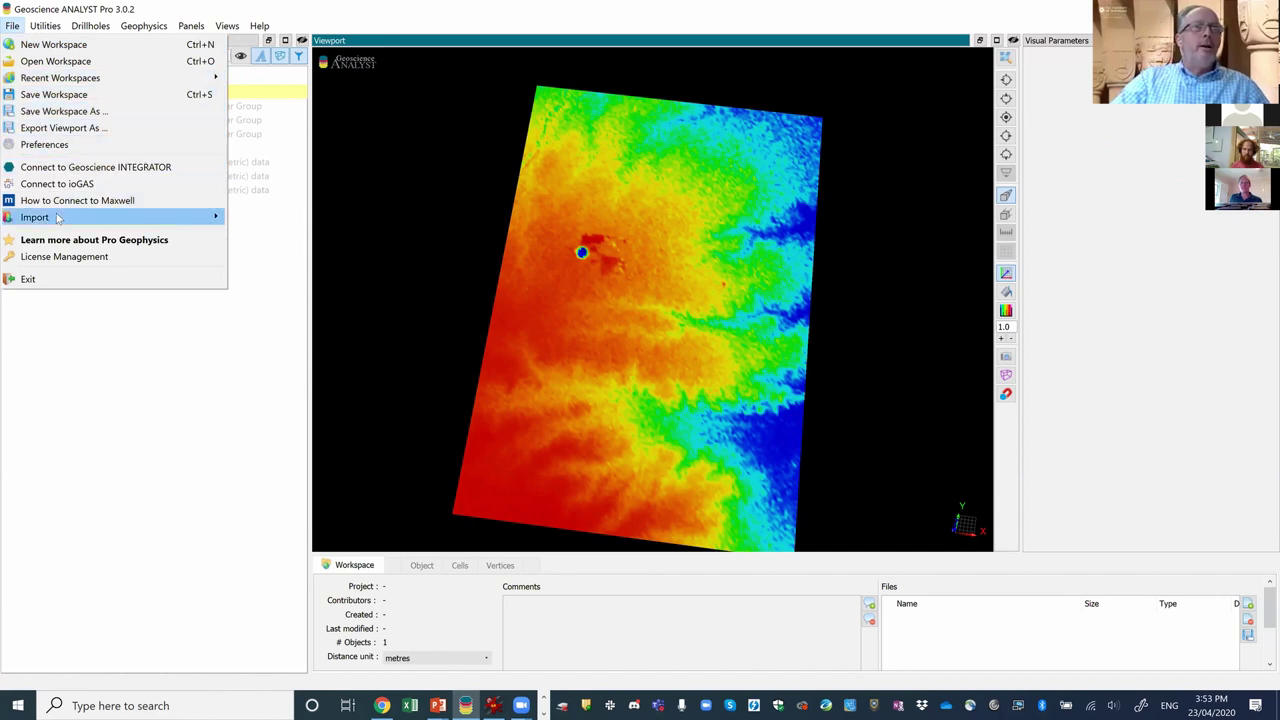
mouse_move(200, 217)
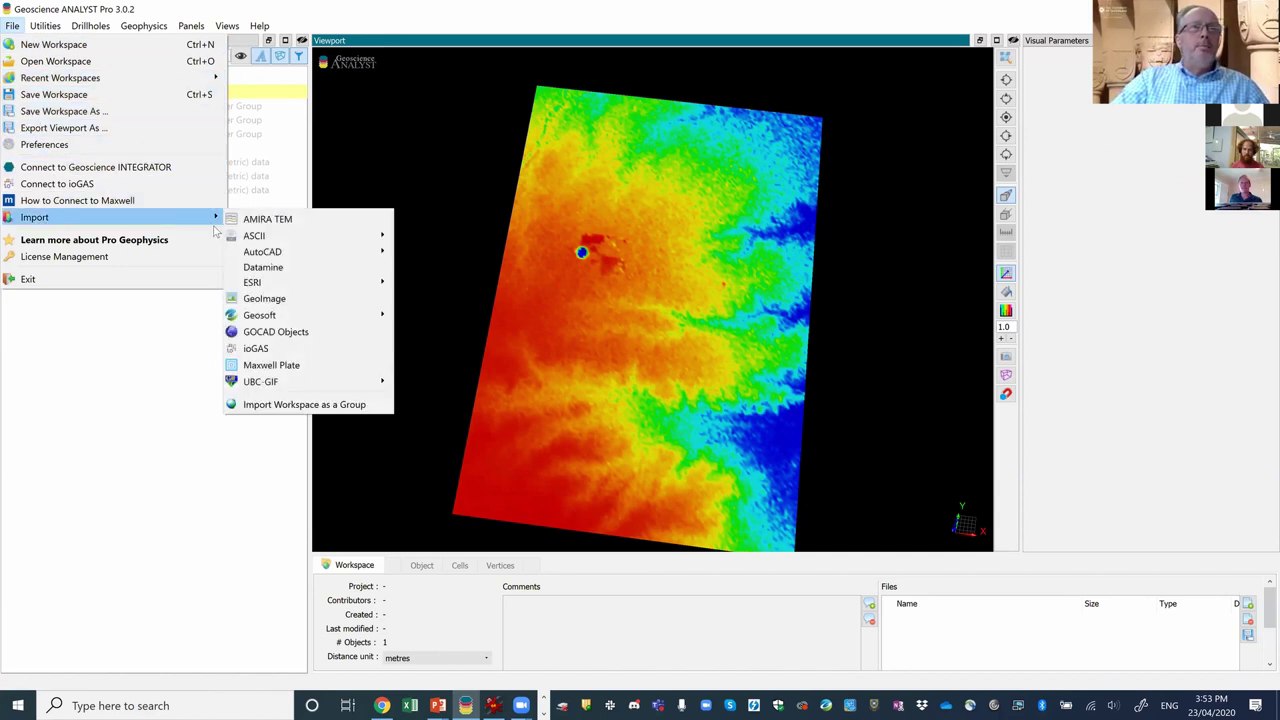
left_click(264, 299)
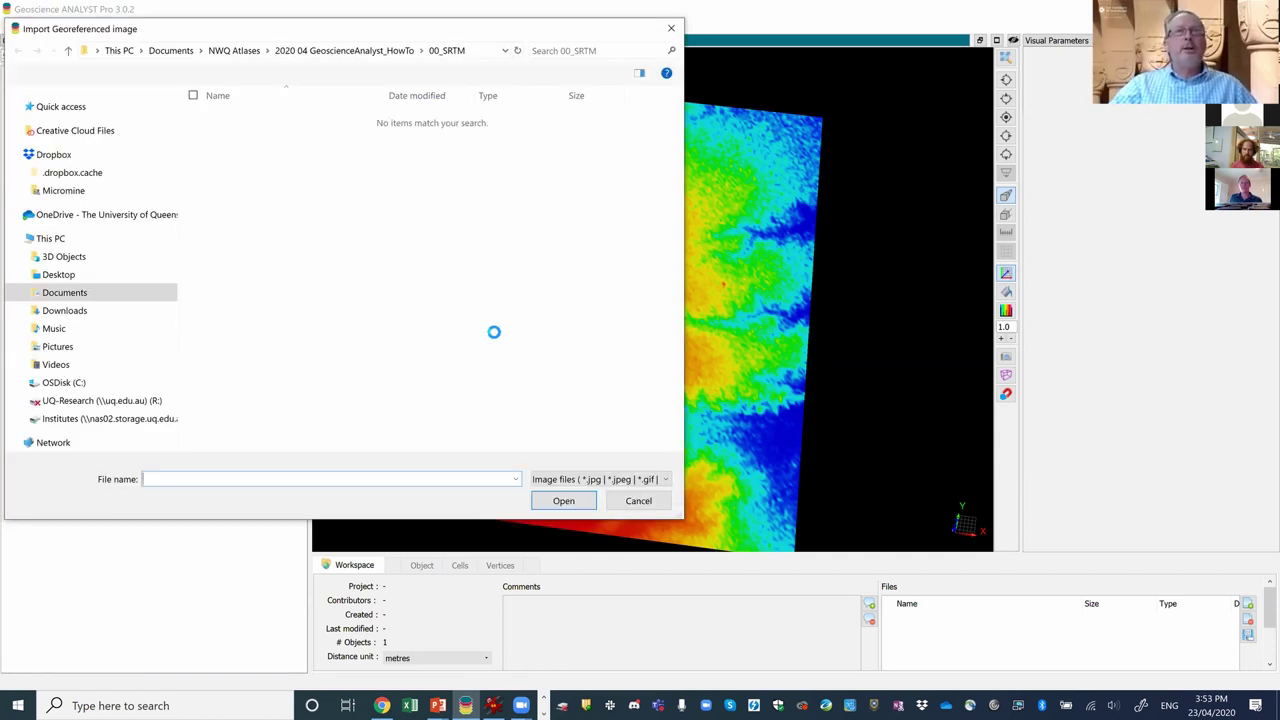
left_click(367, 51)
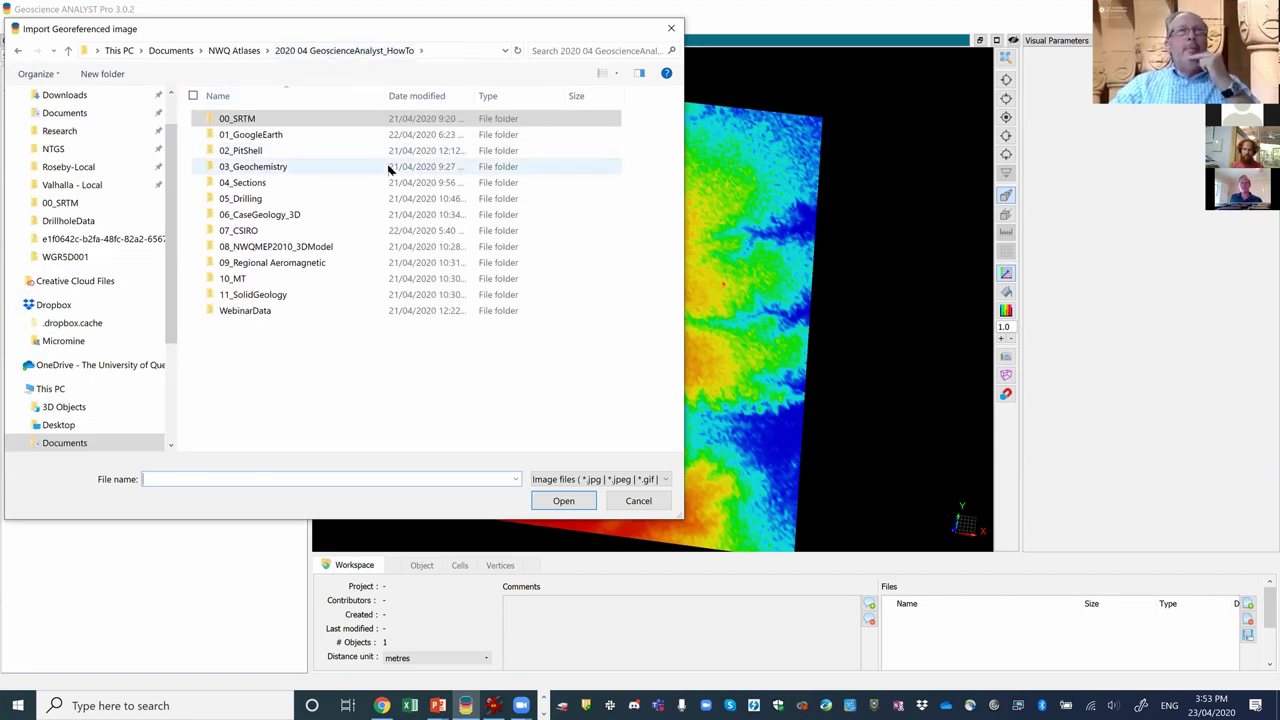
double_click(213, 138)
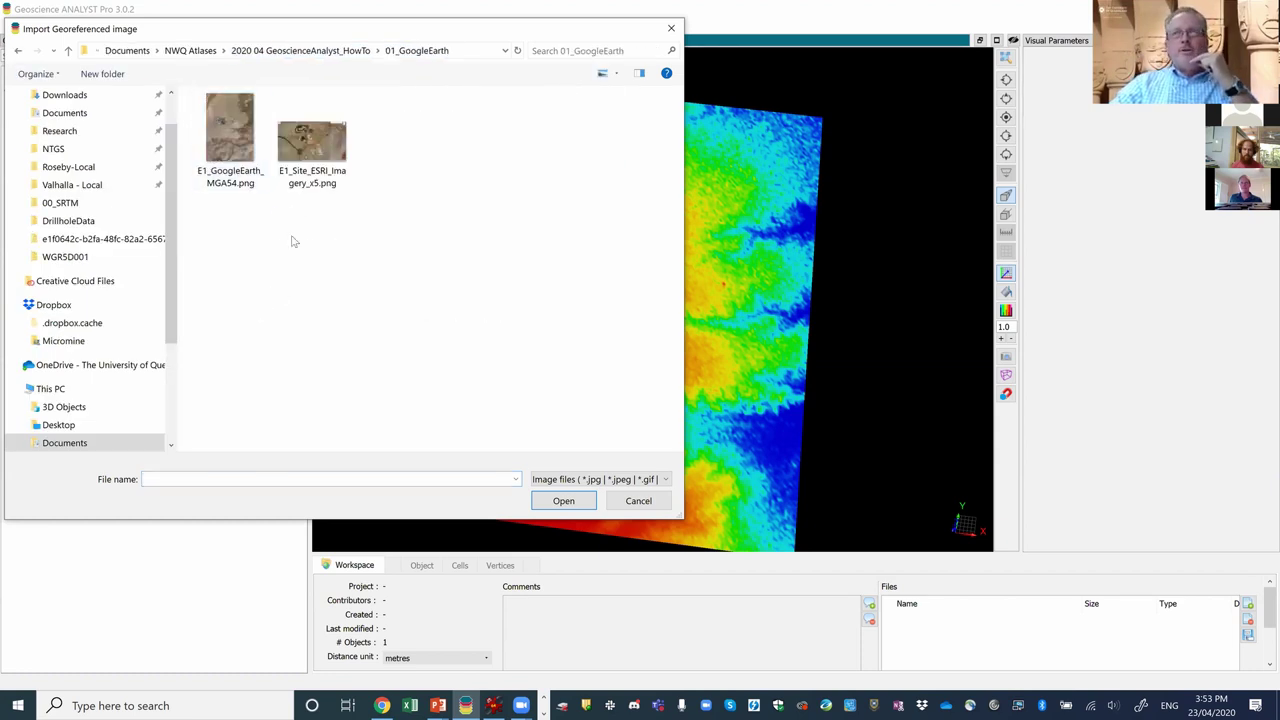
left_click(241, 138)
left_click(561, 501)
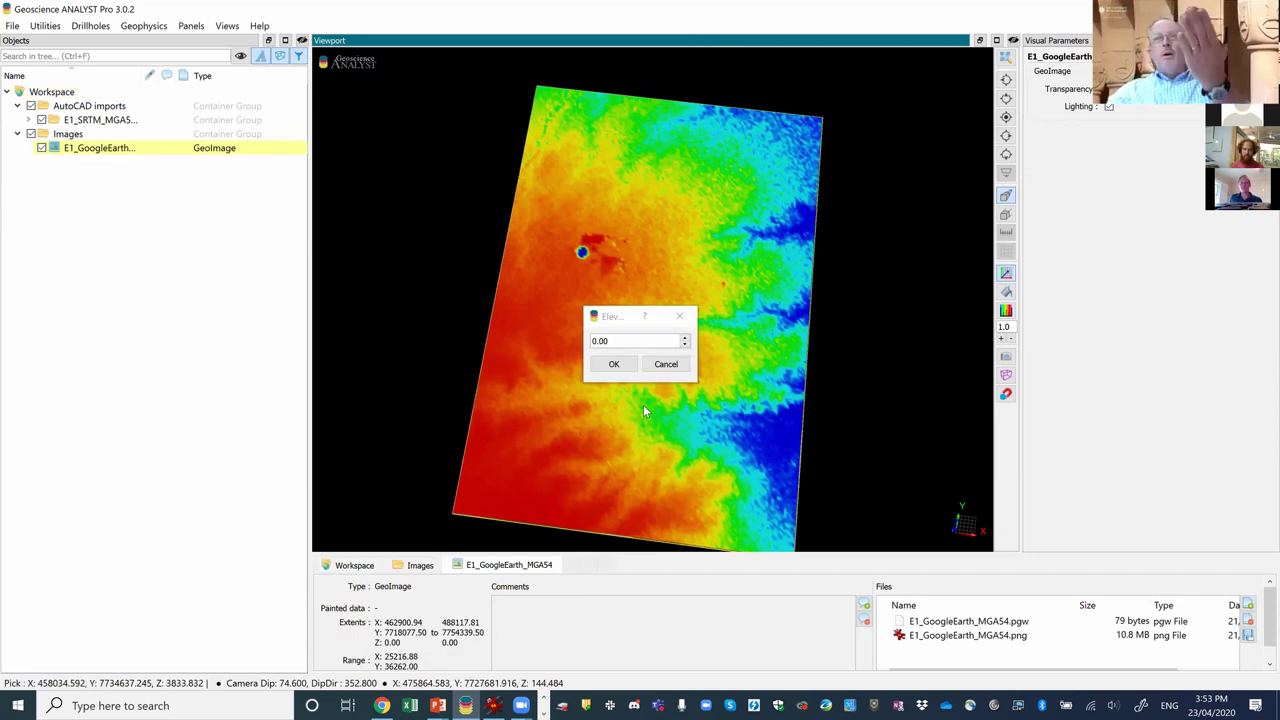
Set the Google Earth image elevation to 200 and zoom in on the satellite imagery.
left_click(592, 341)
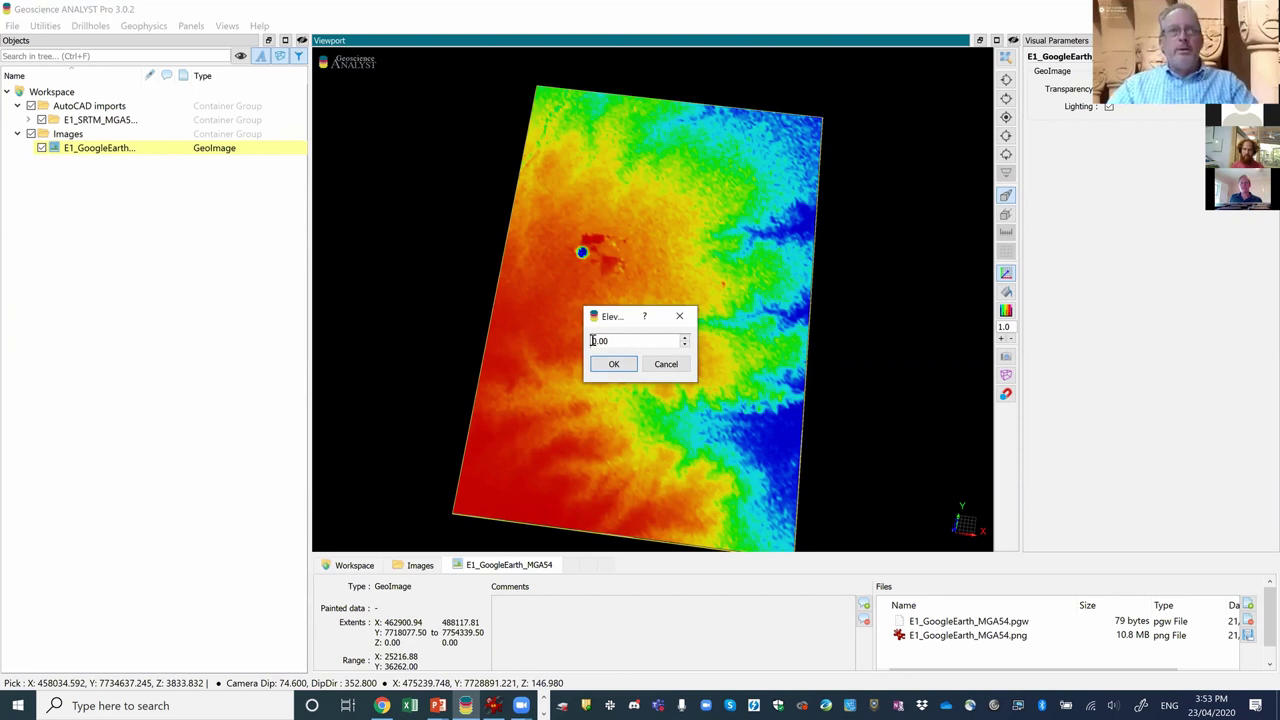
type("20")
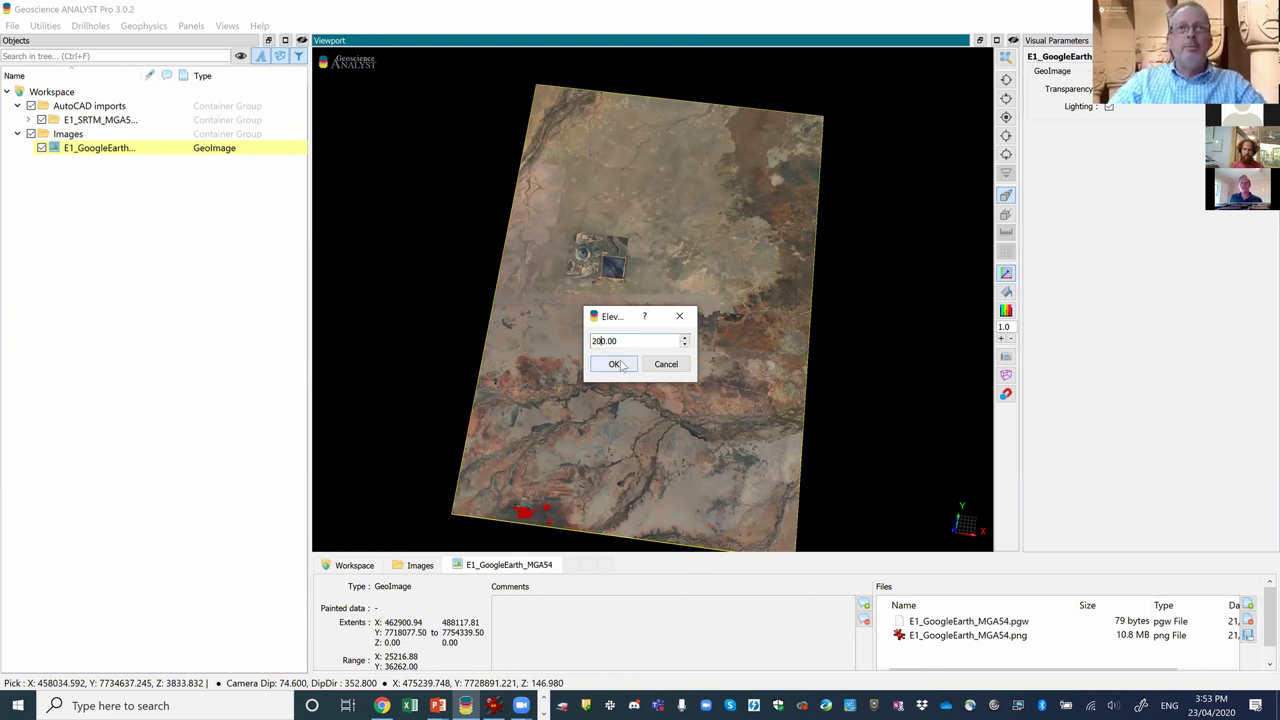
left_click(614, 364)
scroll(630, 290, "up", 4)
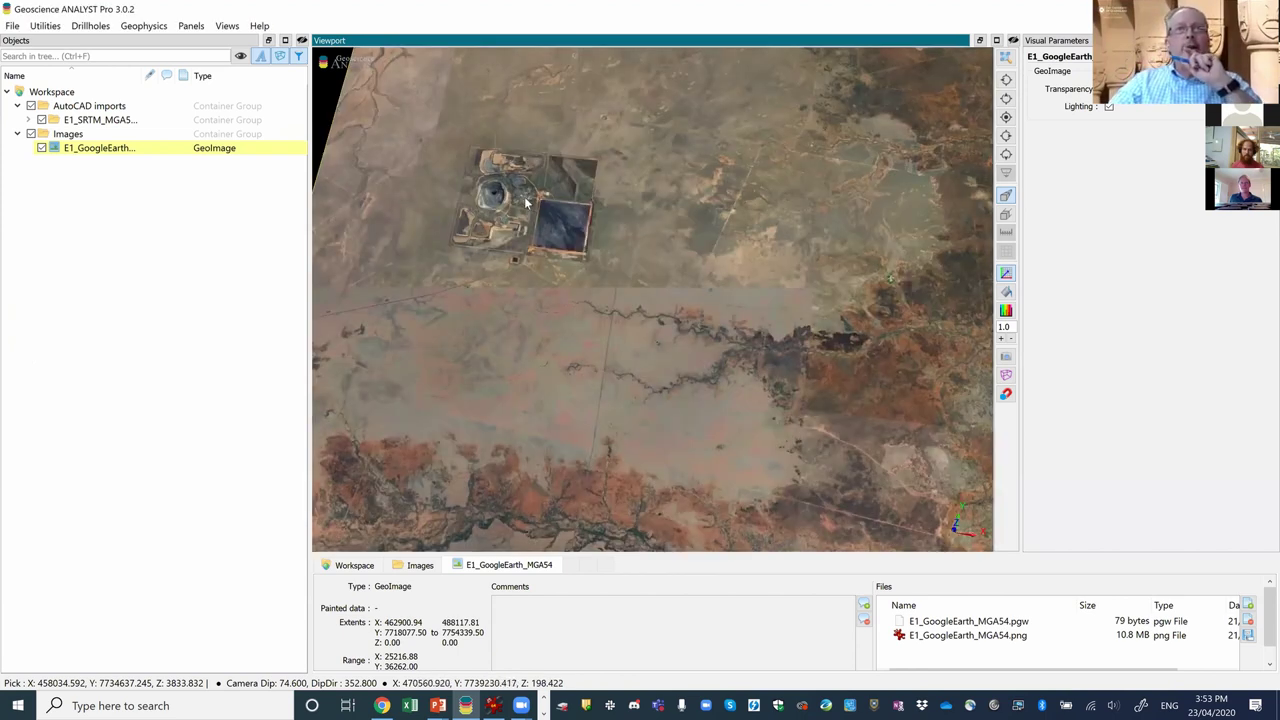
scroll(766, 220, "up", 3)
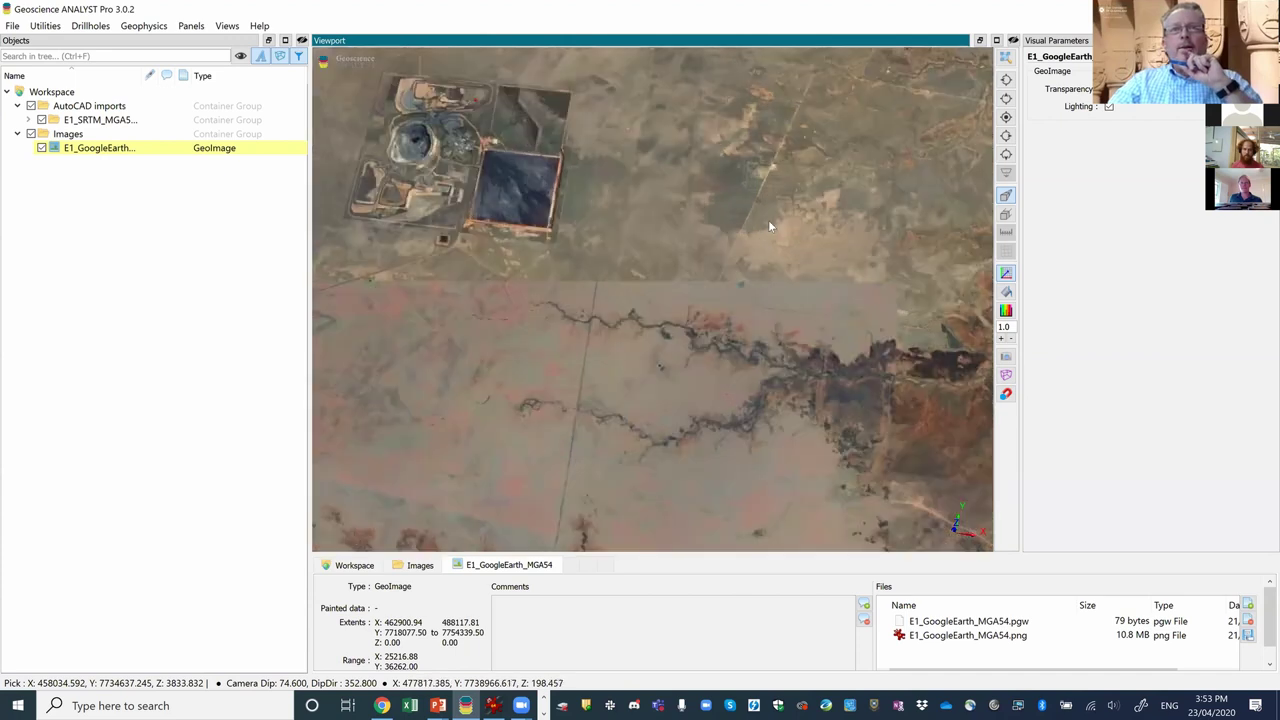
key("Up")
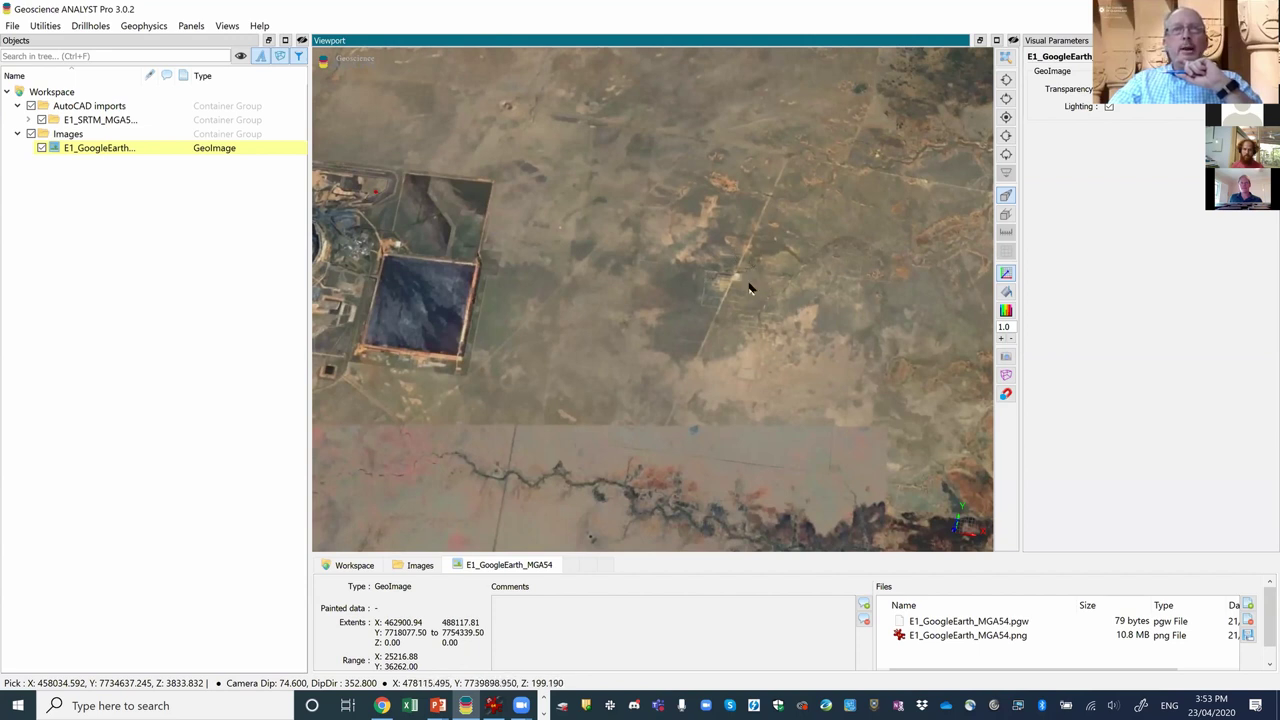
scroll(765, 292, "up", 2)
scroll(812, 279, "down", 2)
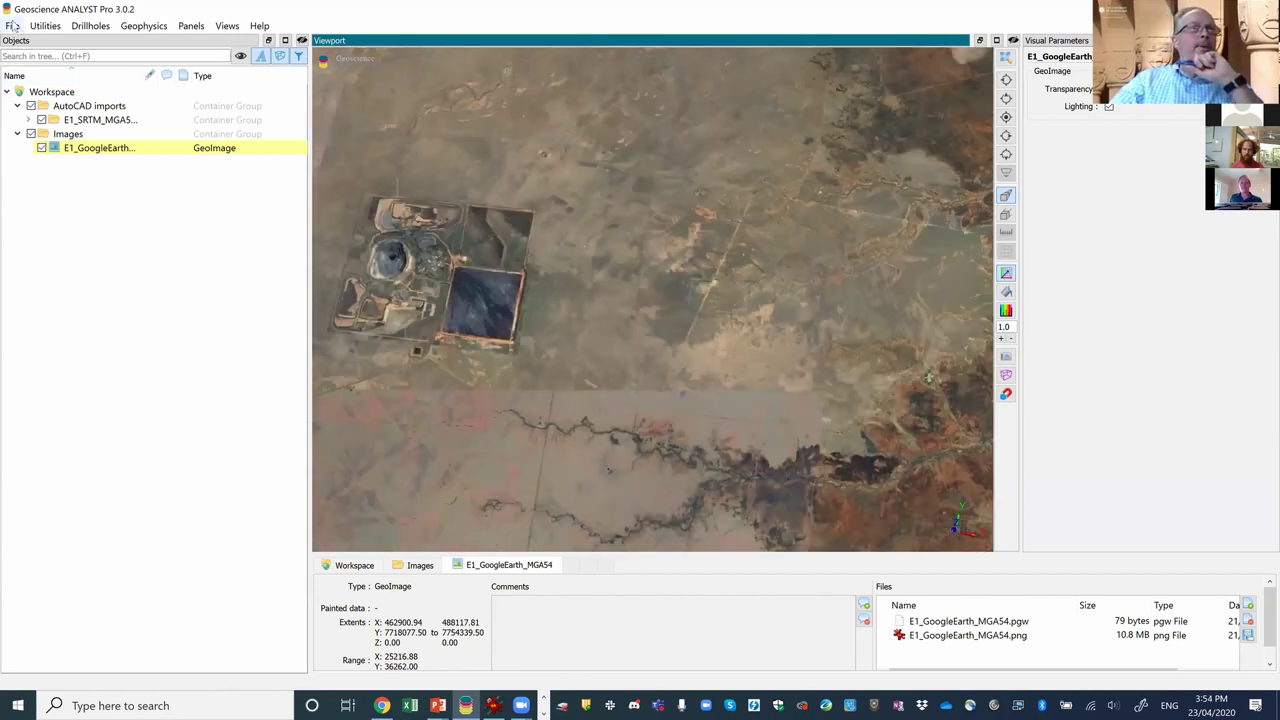
left_click(13, 26)
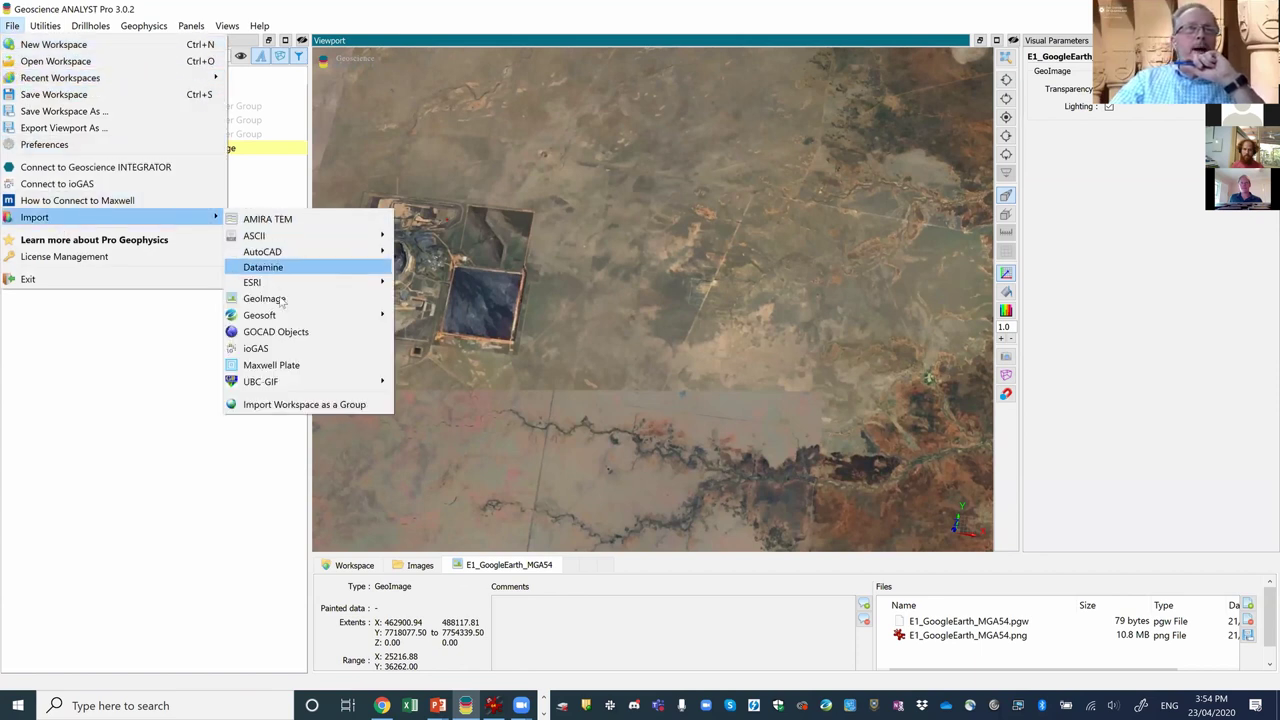
Import E1_Site_ESRI_Imagery_x5.png as a GeoImage.
left_click(264, 298)
left_click(312, 140)
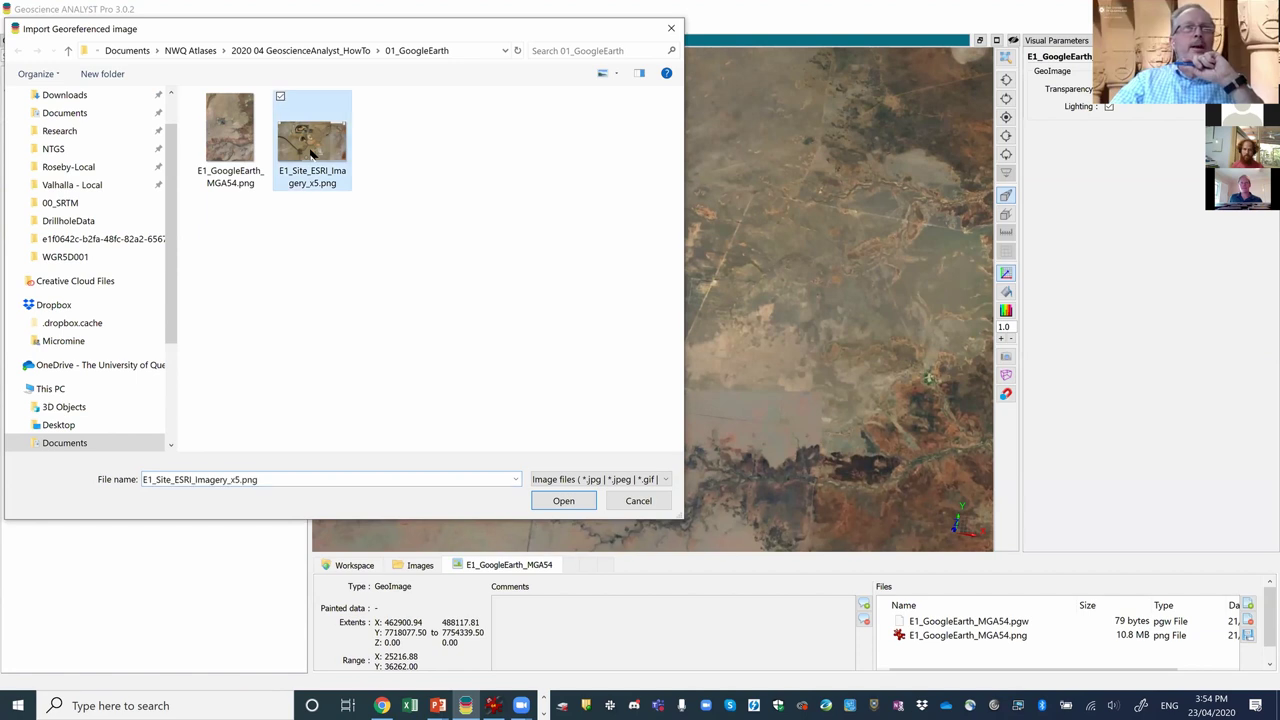
left_click(564, 502)
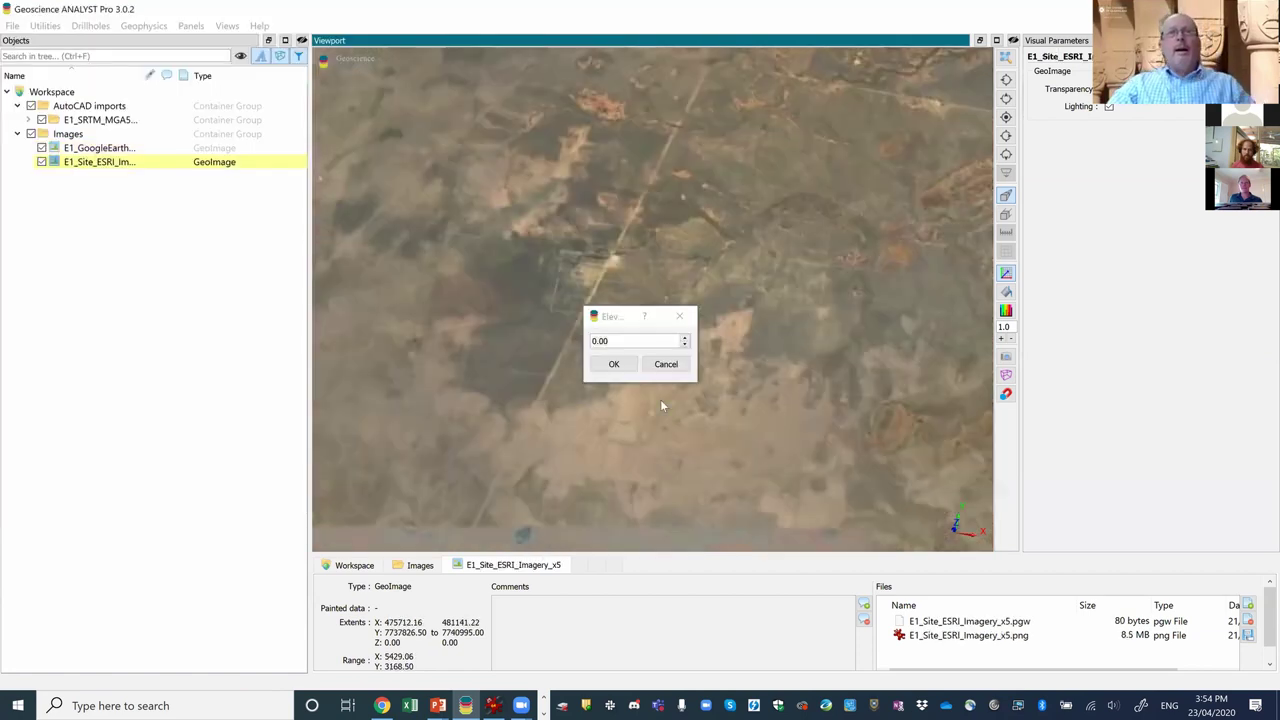
Set the ESRI site image elevation to 220 and view it from above.
left_click(580, 340)
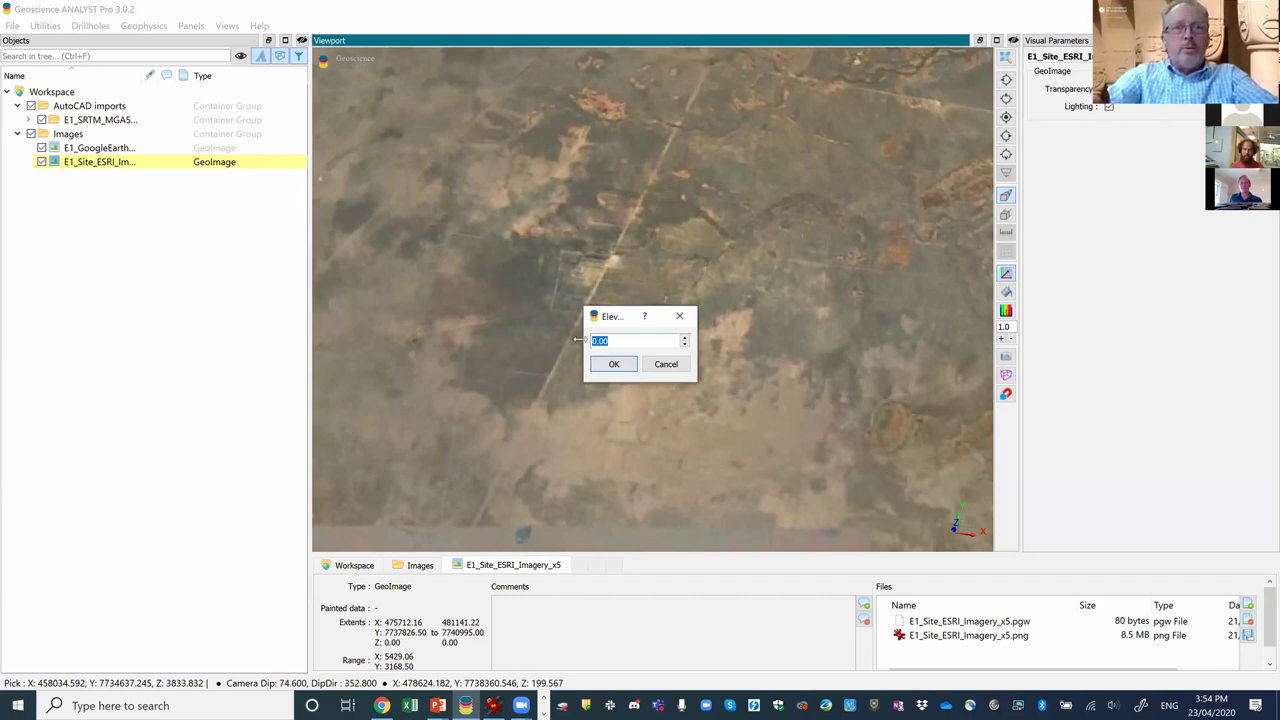
type("200")
key("BackSpace")
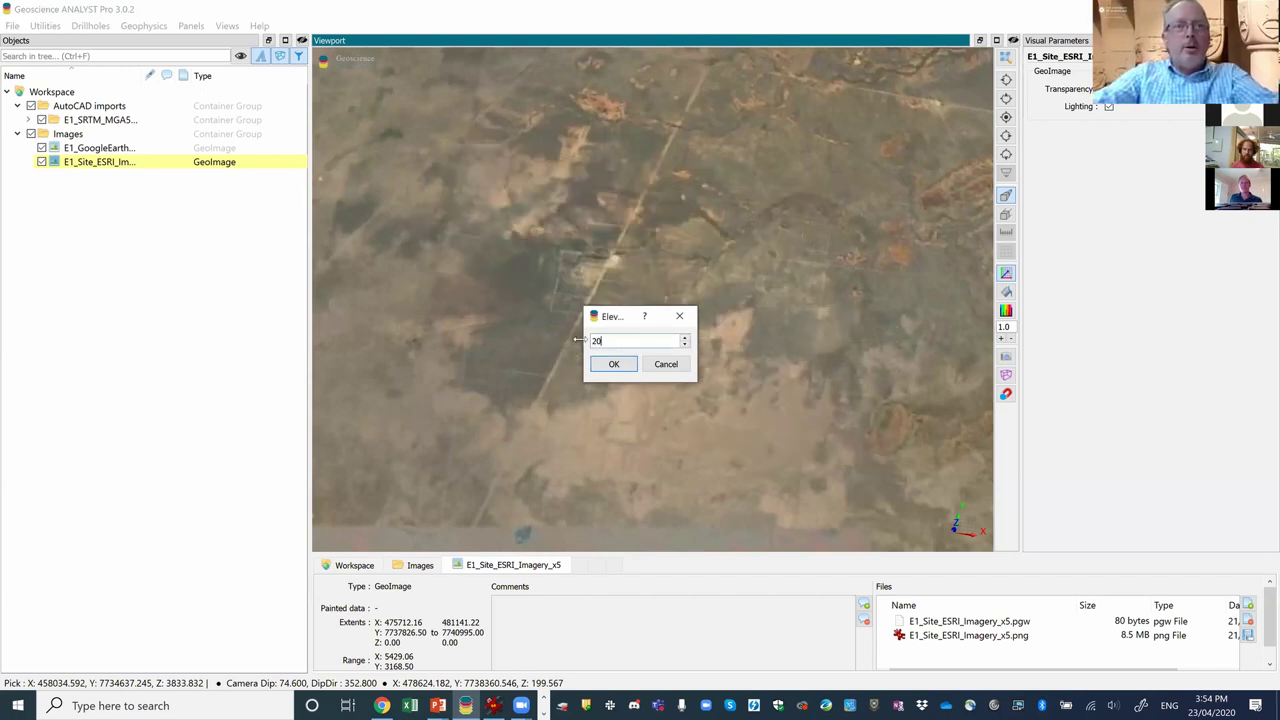
type("0")
left_click(614, 365)
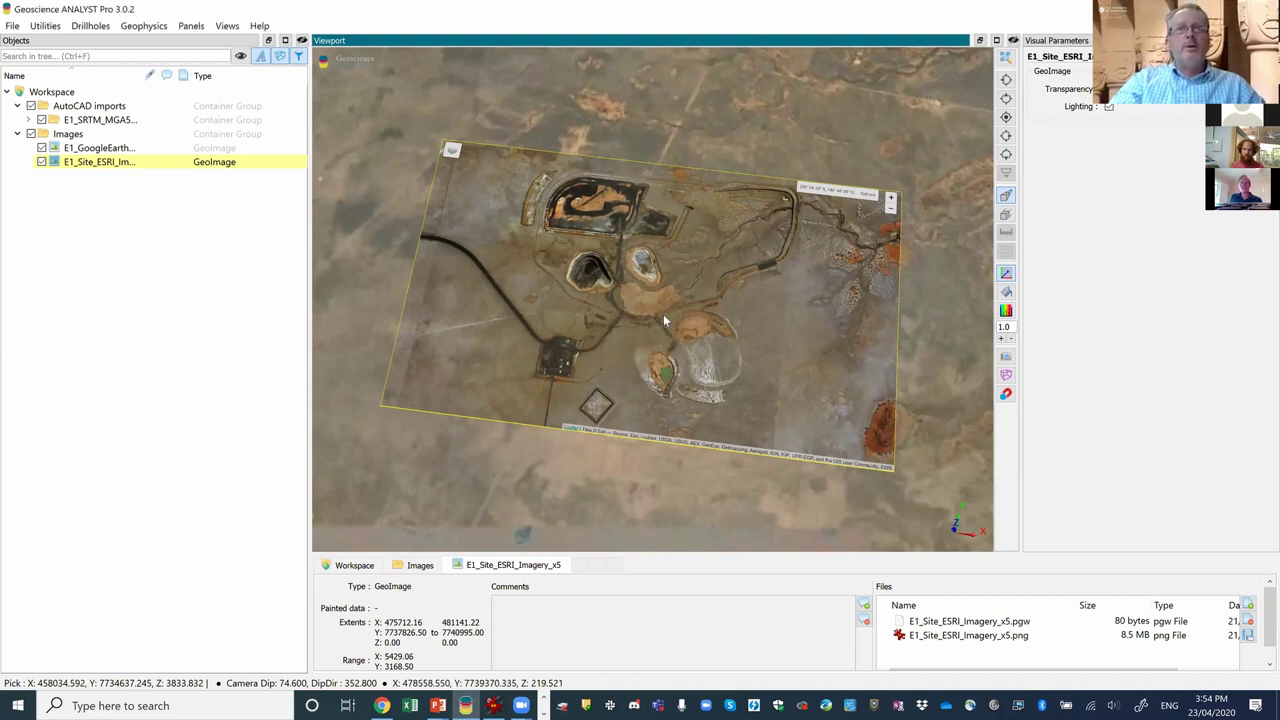
left_click_drag(663, 314, 704, 269)
Select the Google Earth image and zoom and tilt to compare it with the site image.
scroll(715, 259, "down", 5)
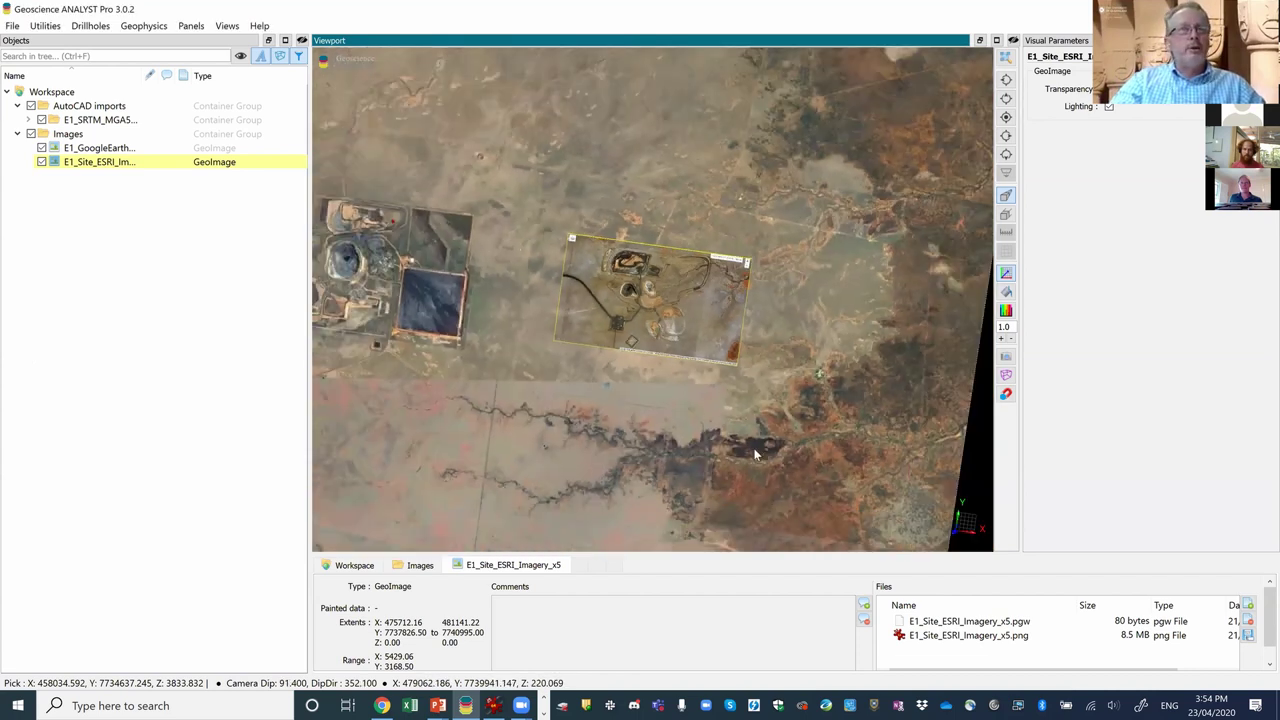
left_click(849, 378)
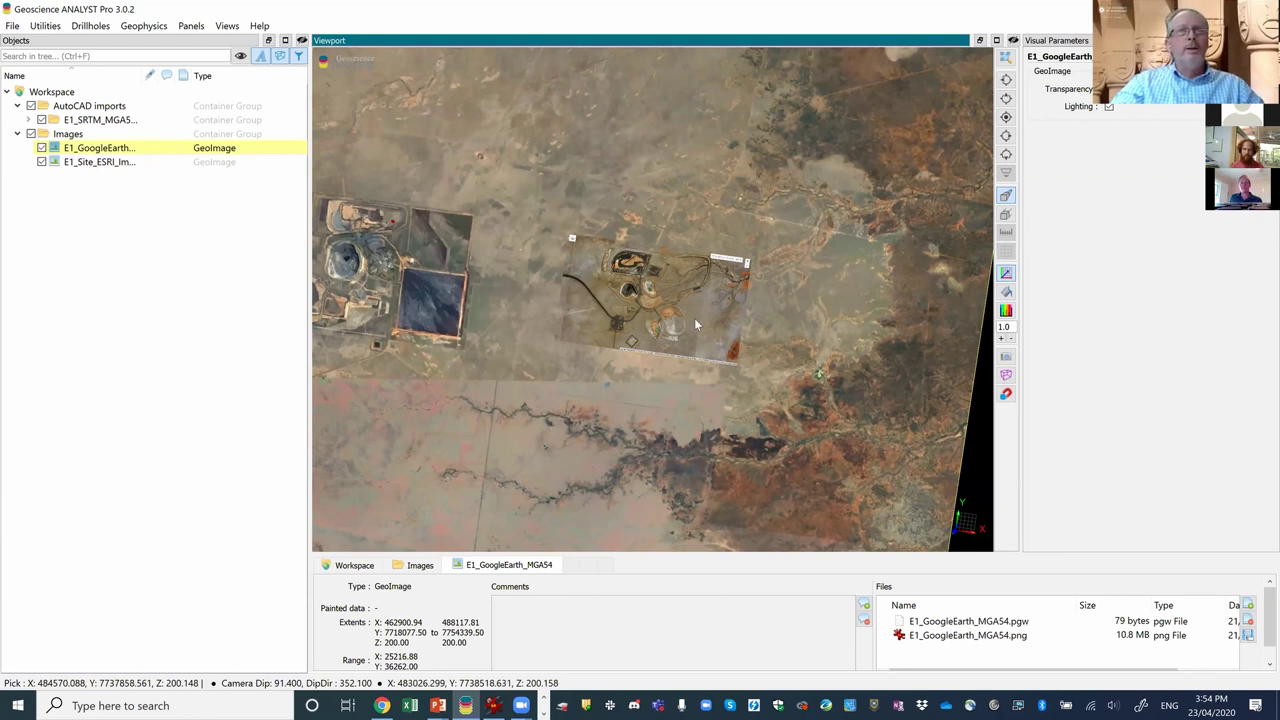
scroll(688, 327, "up", 2)
scroll(684, 325, "up", 2)
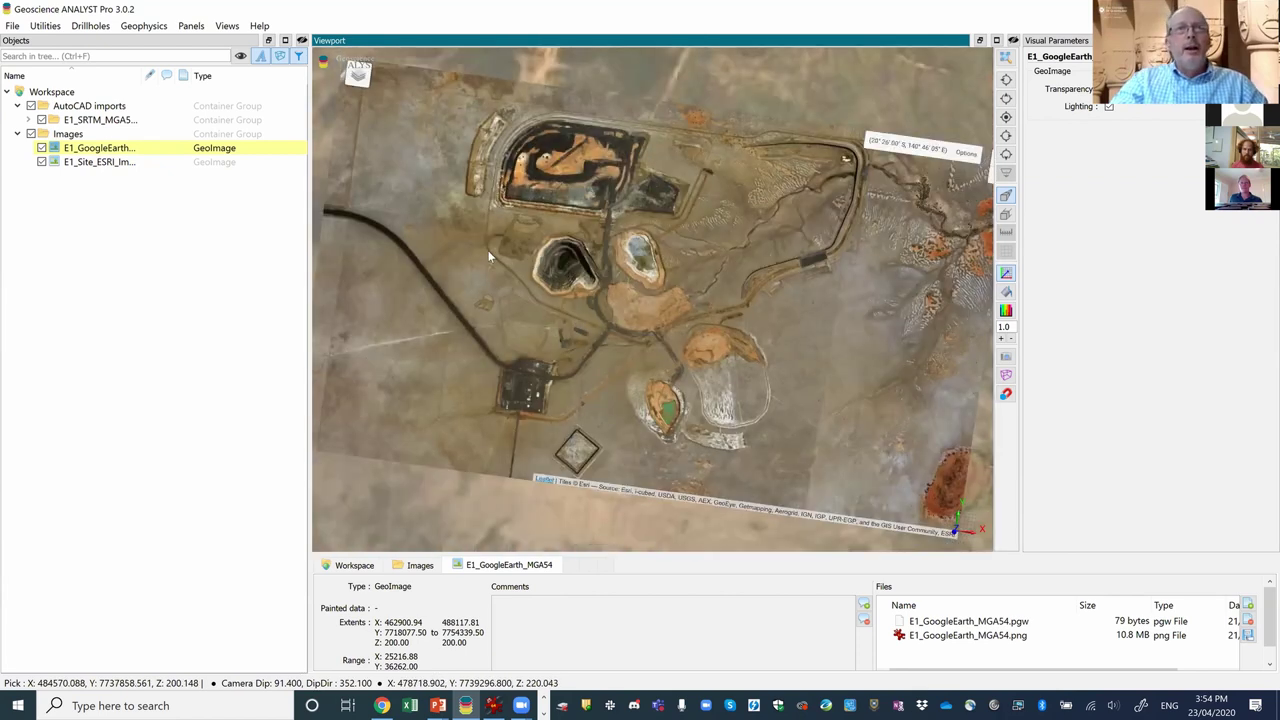
scroll(570, 290, "up", 2)
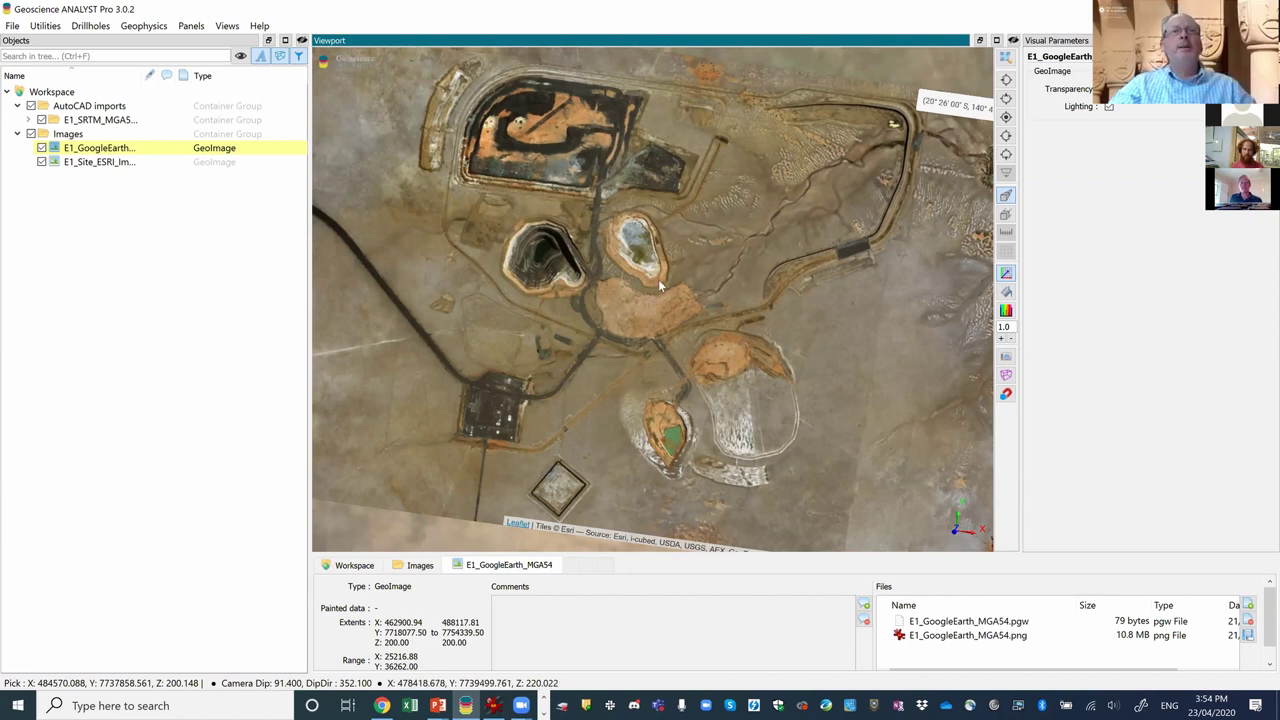
scroll(660, 285, "down", 5)
scroll(670, 360, "down", 5)
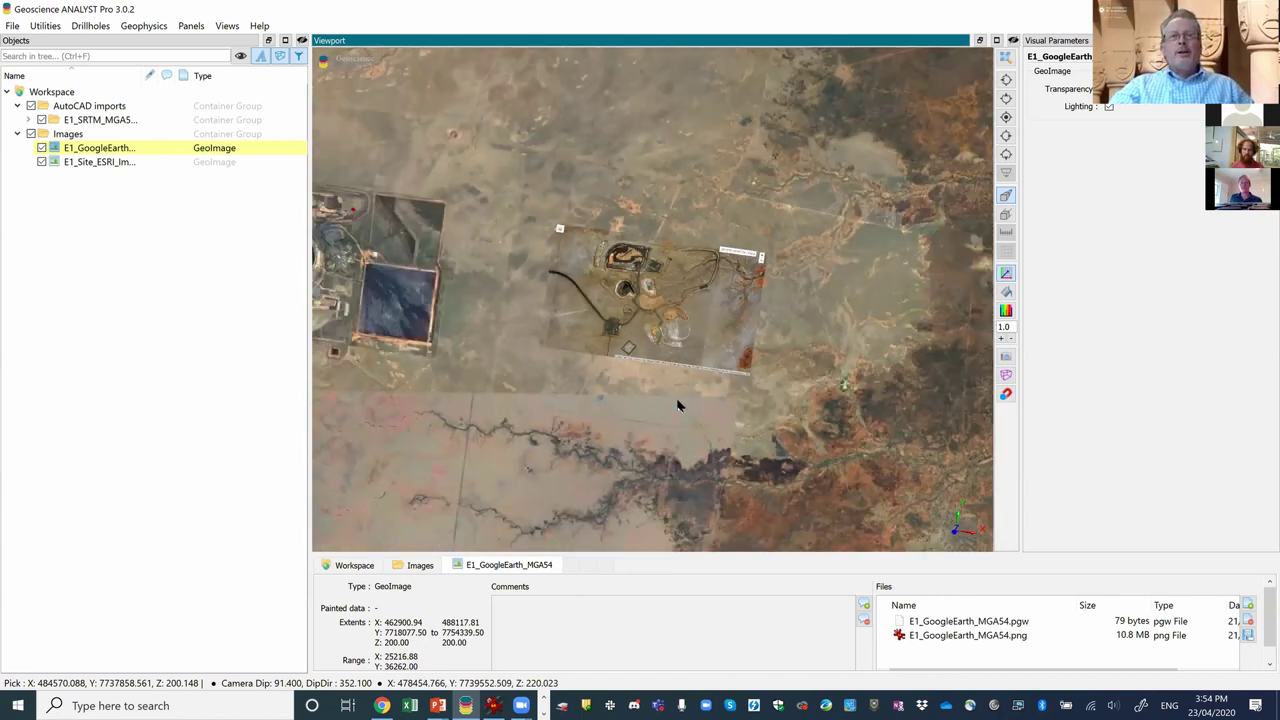
left_click_drag(698, 347, 700, 340)
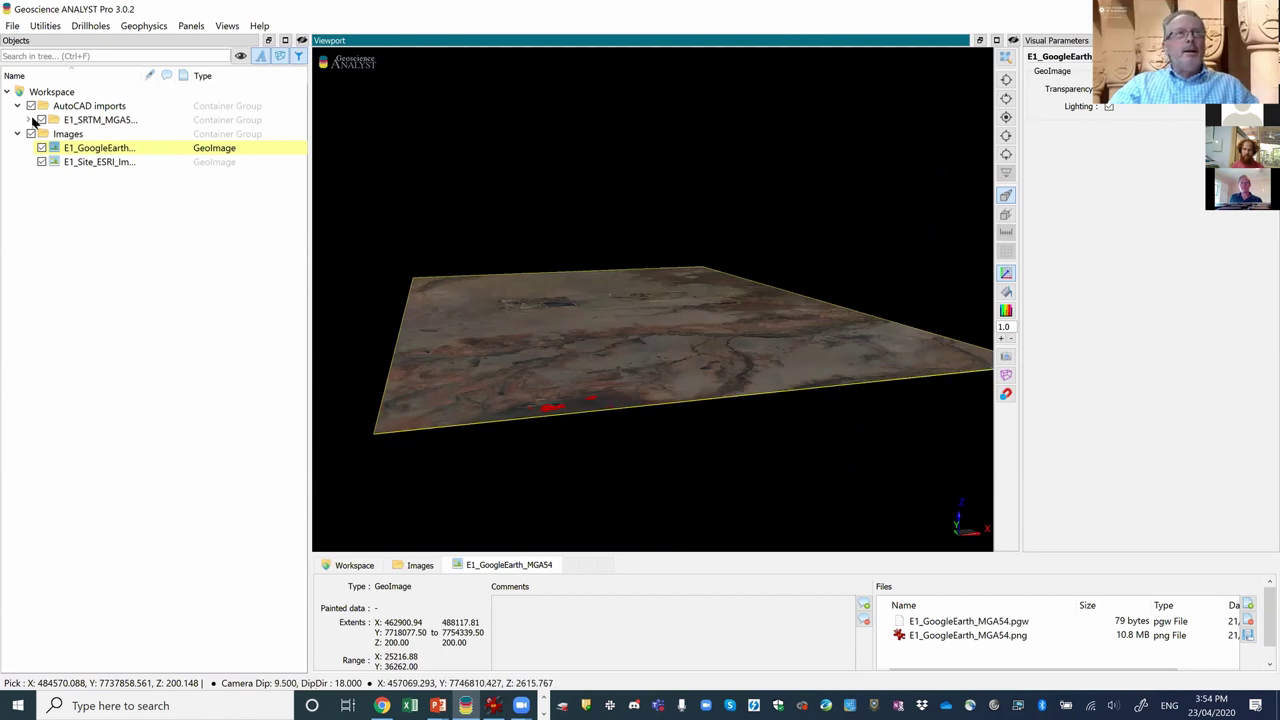
Expand the SRTM group, select its surface and the Google Earth image, then switch to File Explorer.
left_click(29, 119)
left_click(104, 148)
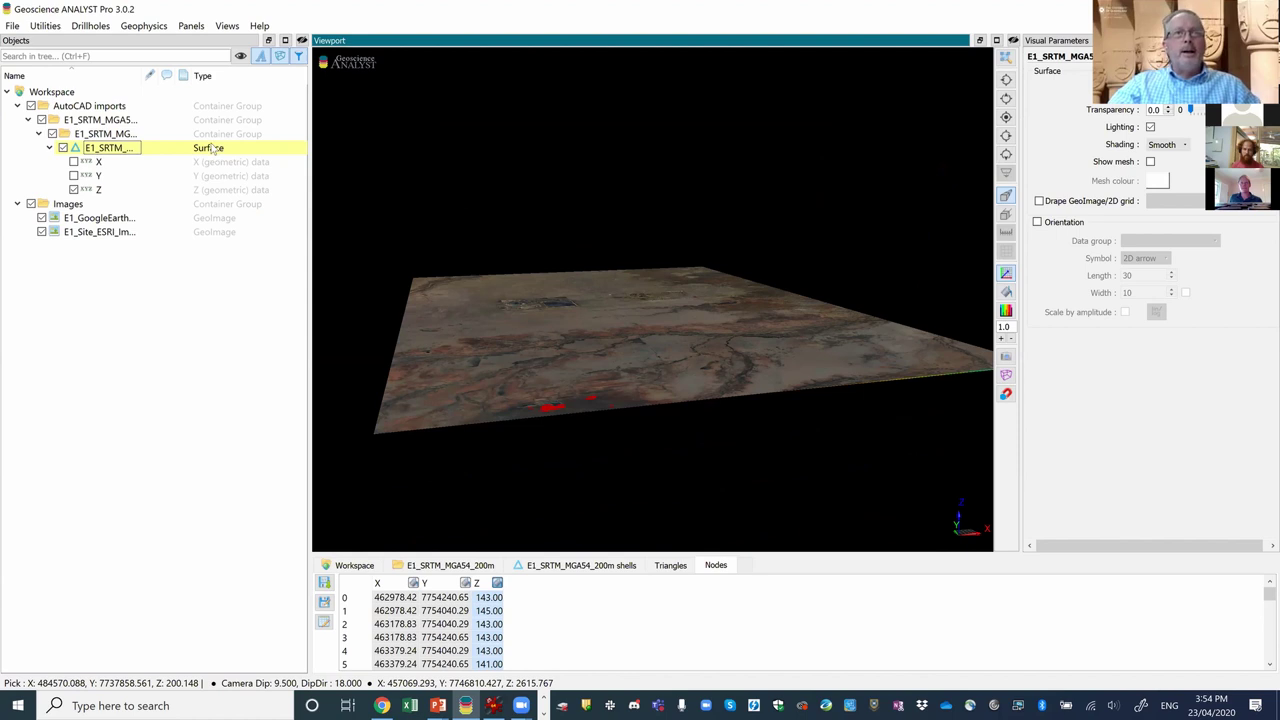
left_click(108, 222)
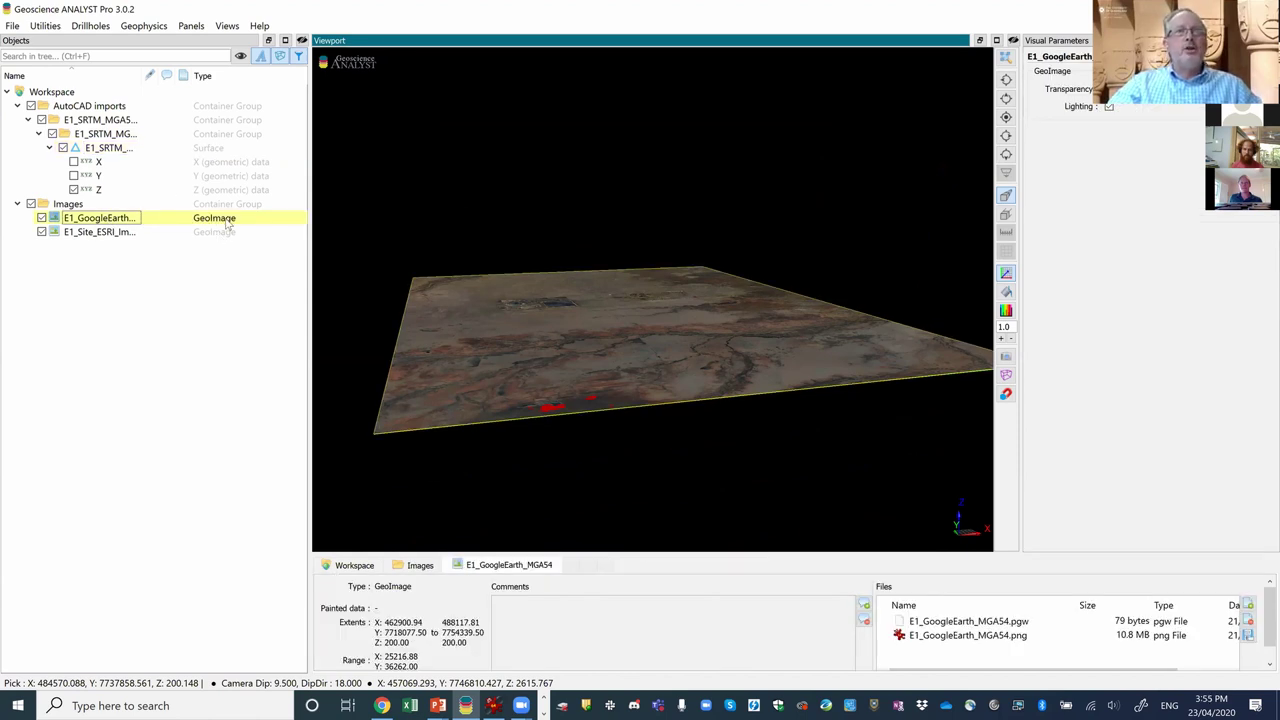
left_click(541, 703)
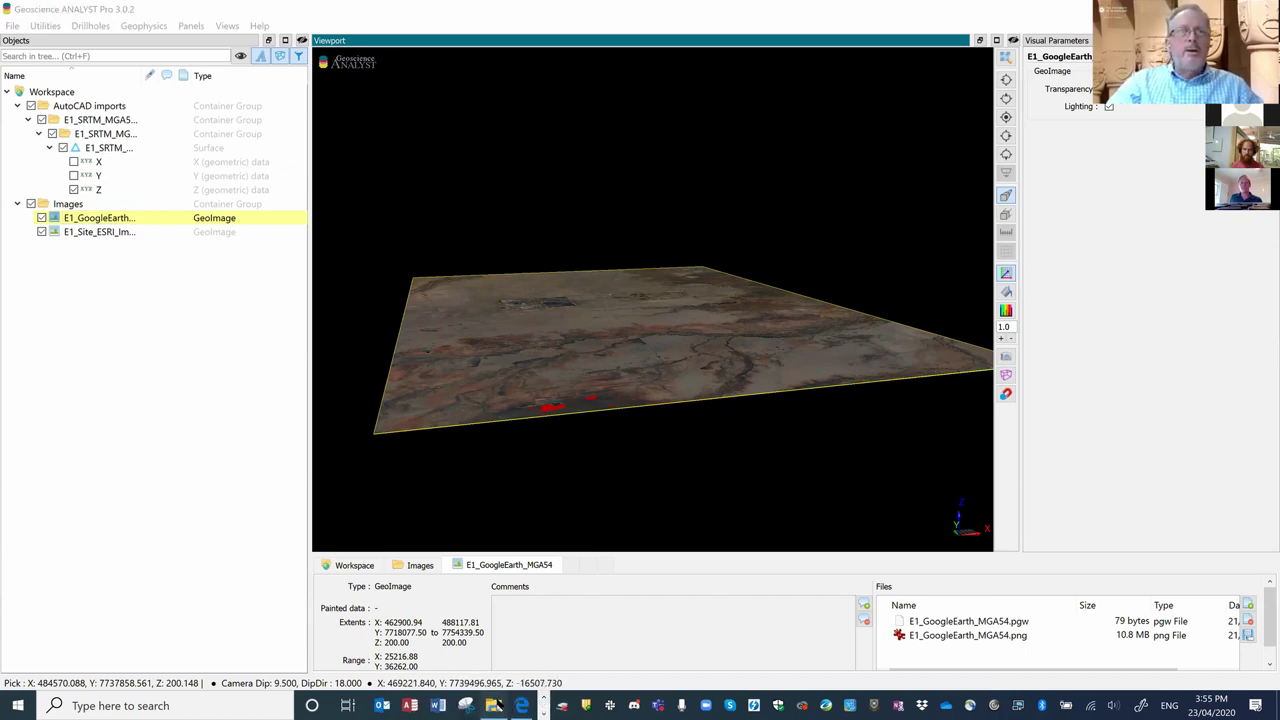
left_click(493, 705)
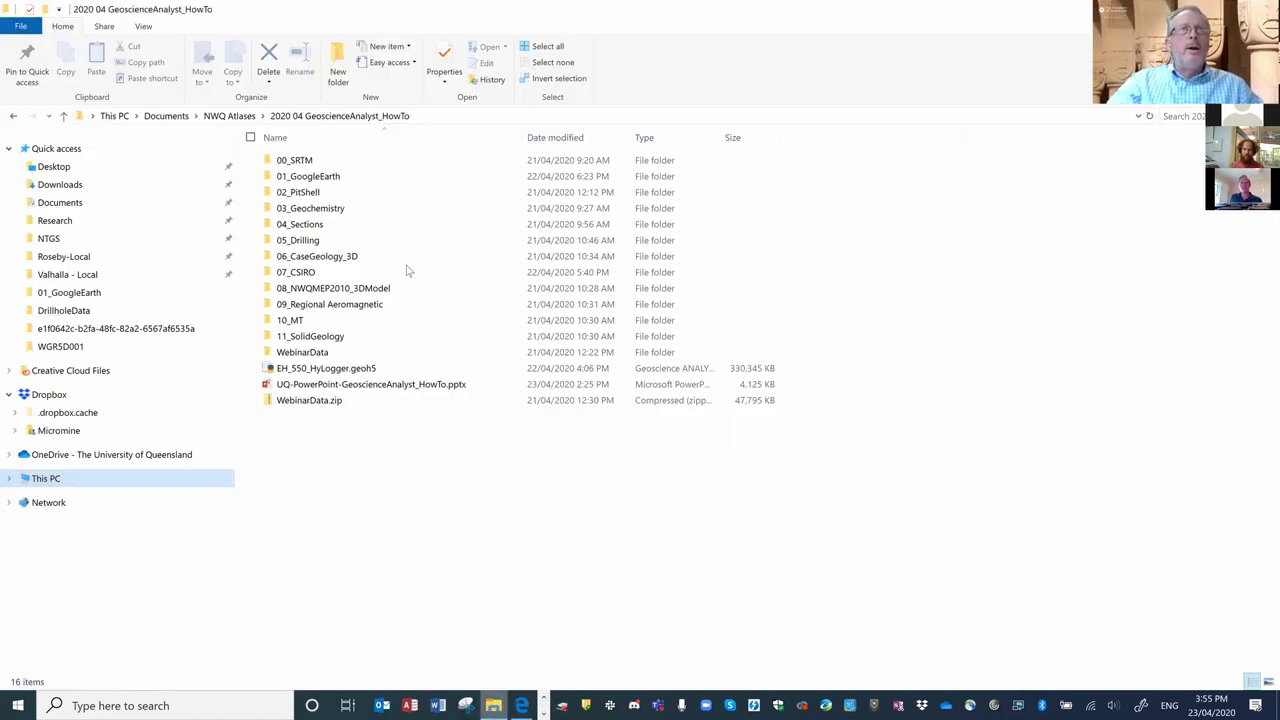
Open E1_GoogleEarth_MGA54.pgw from the 01_GoogleEarth folder in Notepad++.
double_click(275, 177)
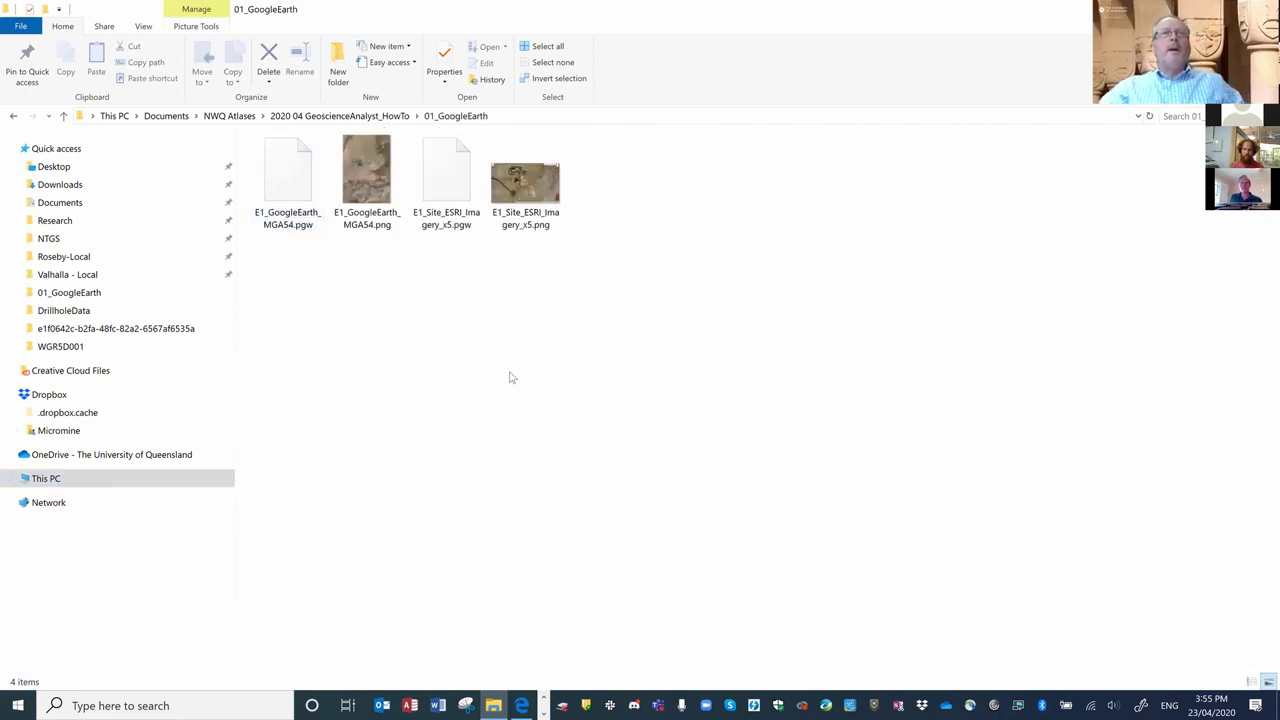
right_click(286, 180)
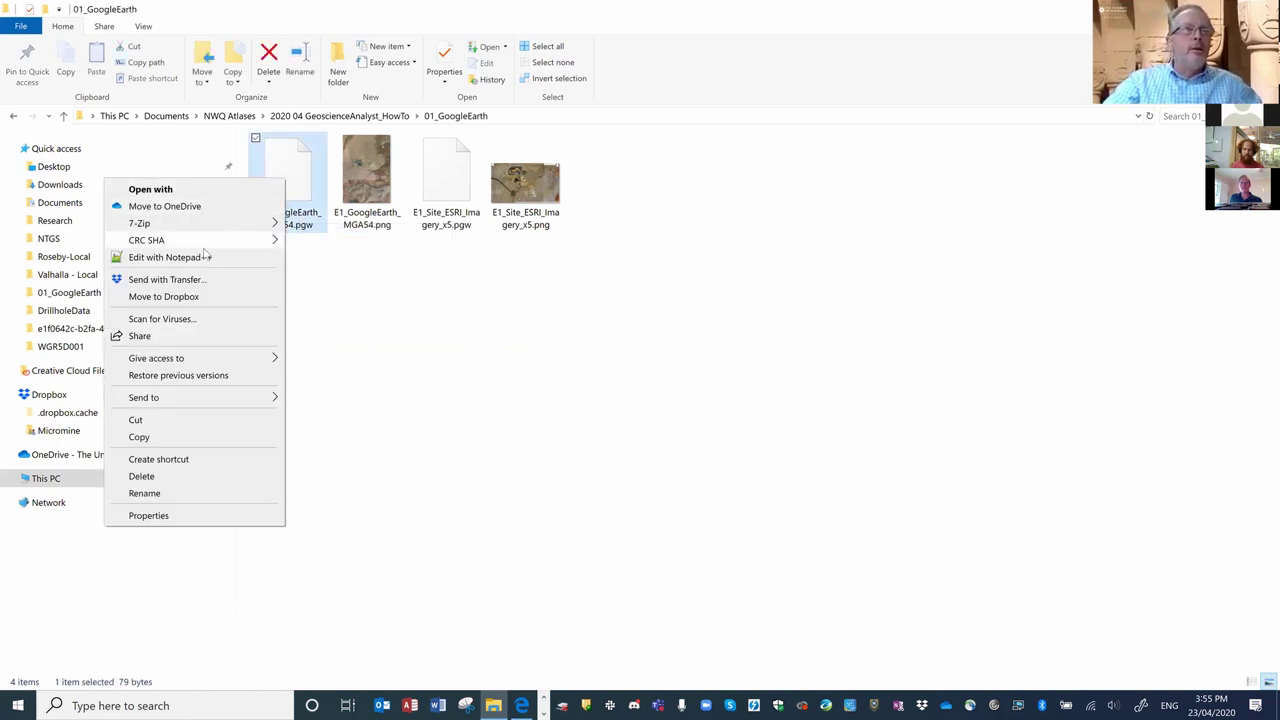
left_click(205, 257)
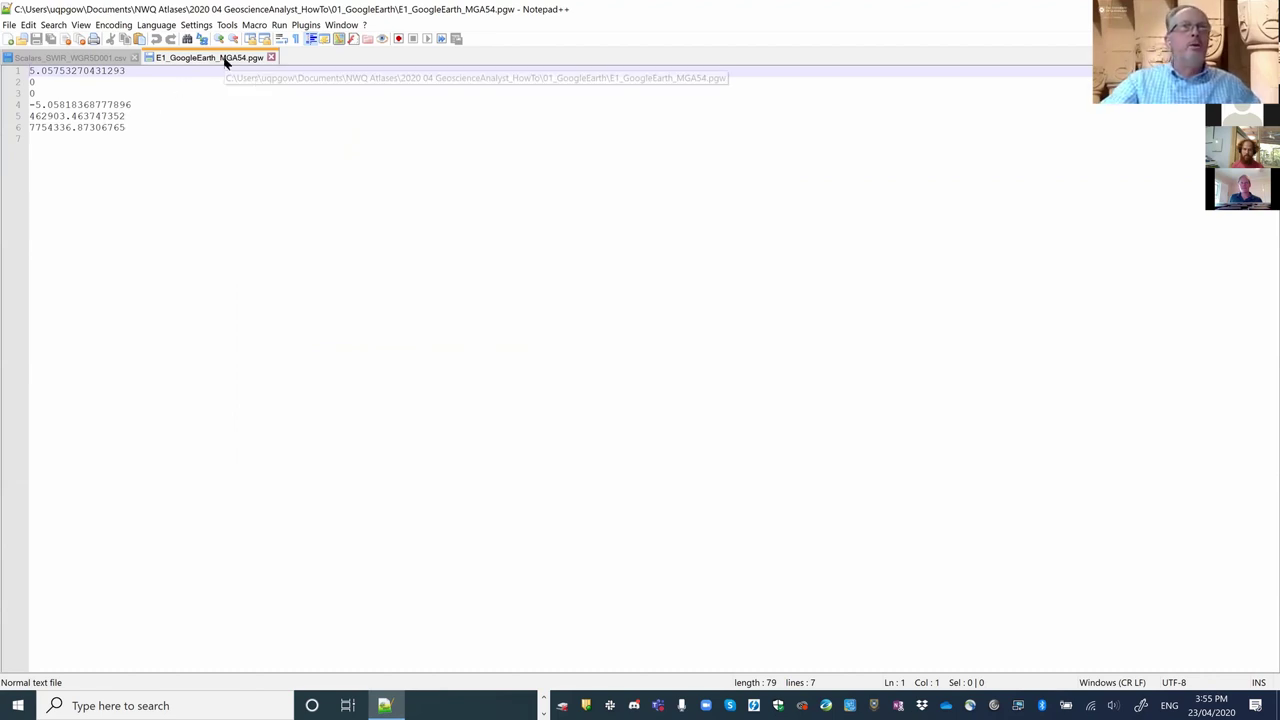
Close the E1_GoogleEarth_MGA54.pgw tab and leave Notepad++ for File Explorer.
left_click(271, 57)
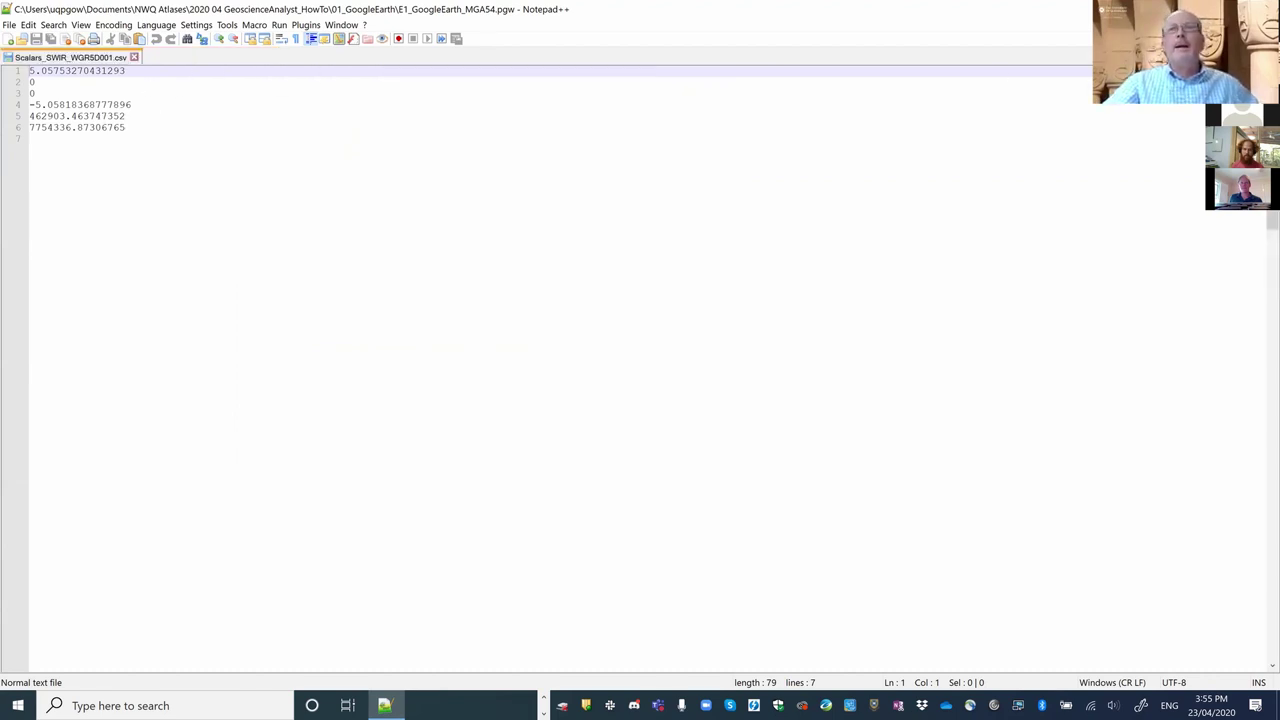
key("alt+F4")
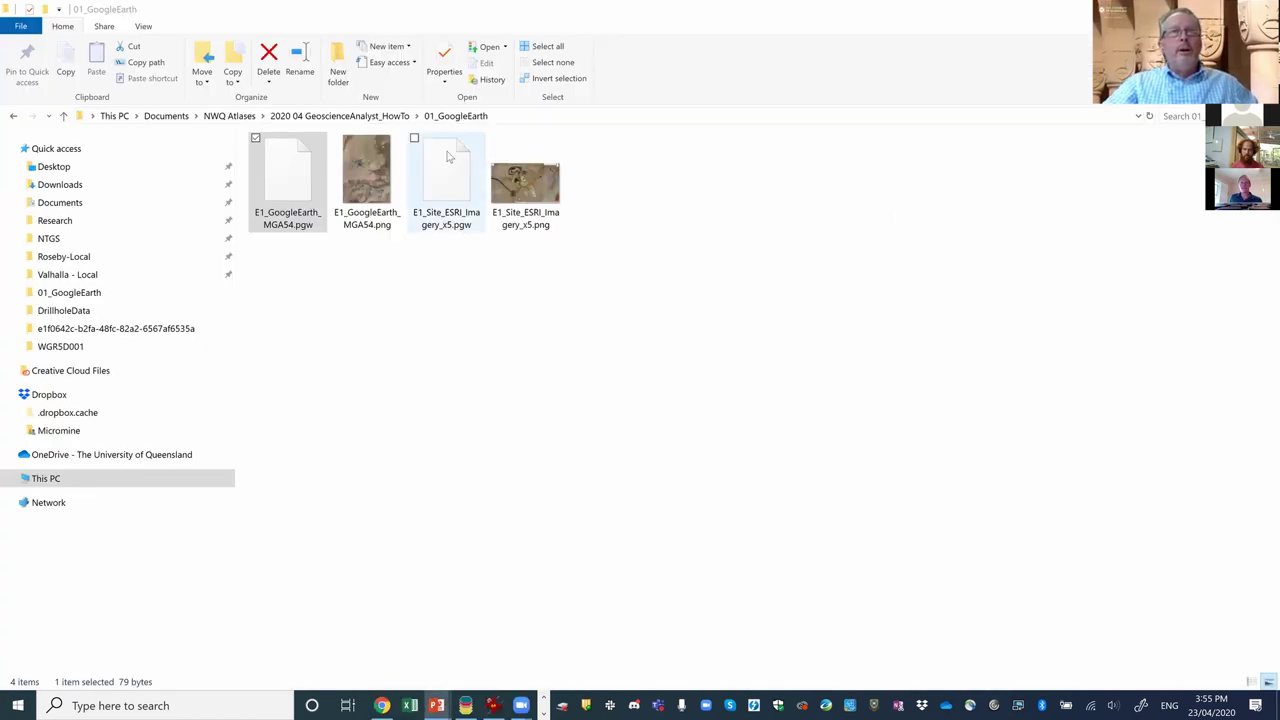
Go up to the project folder, enter 04_Sections and view 2014 Case SectionA.PNG in IrfanView, then close it.
key("alt+Up")
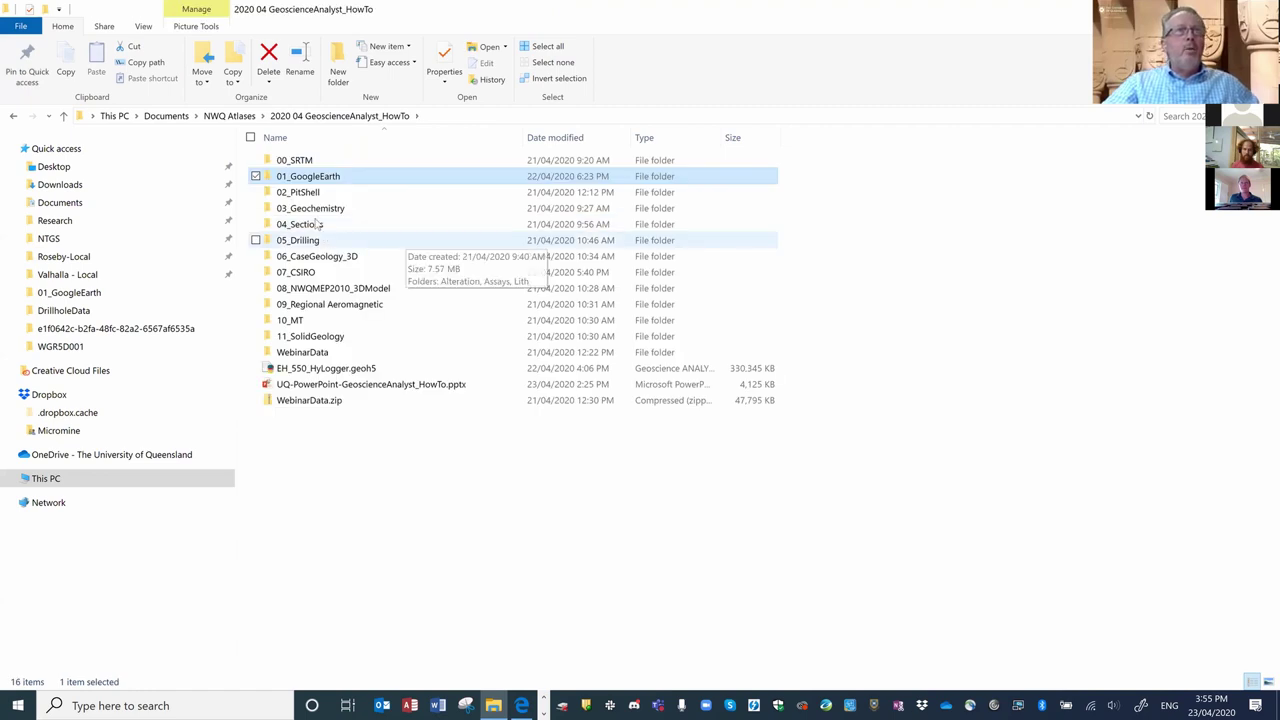
double_click(357, 222)
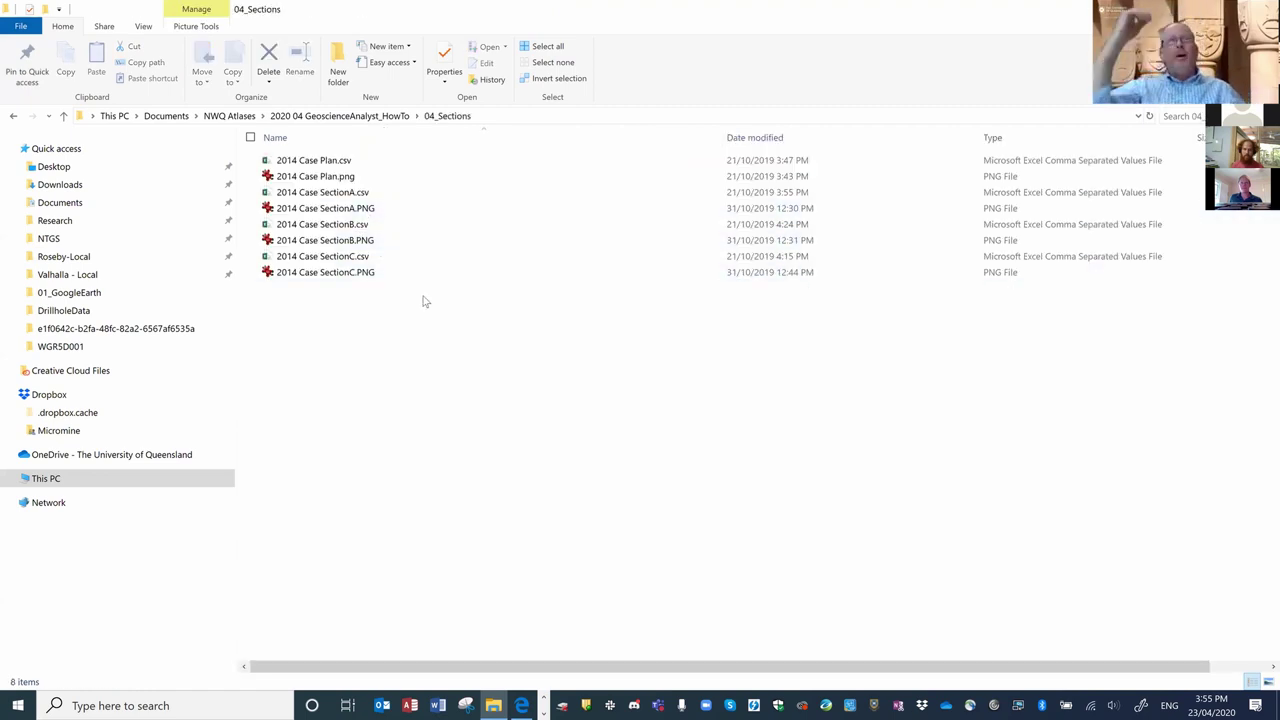
double_click(270, 208)
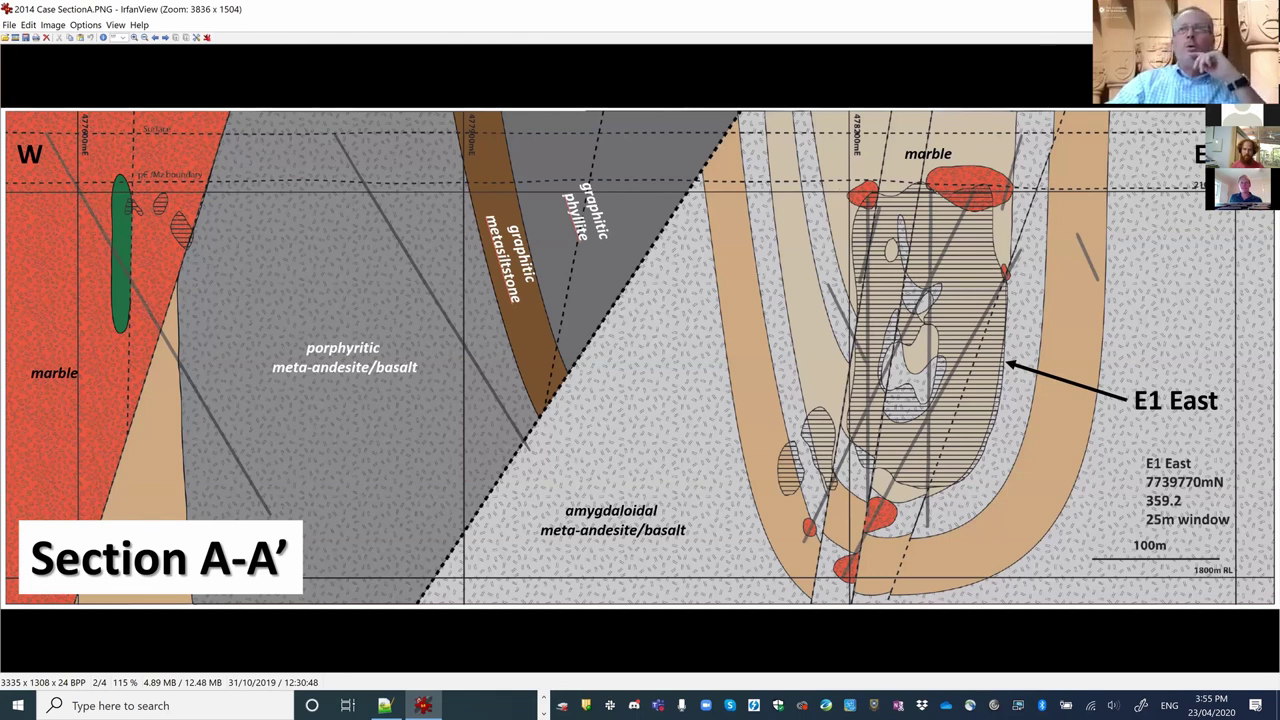
key("Escape")
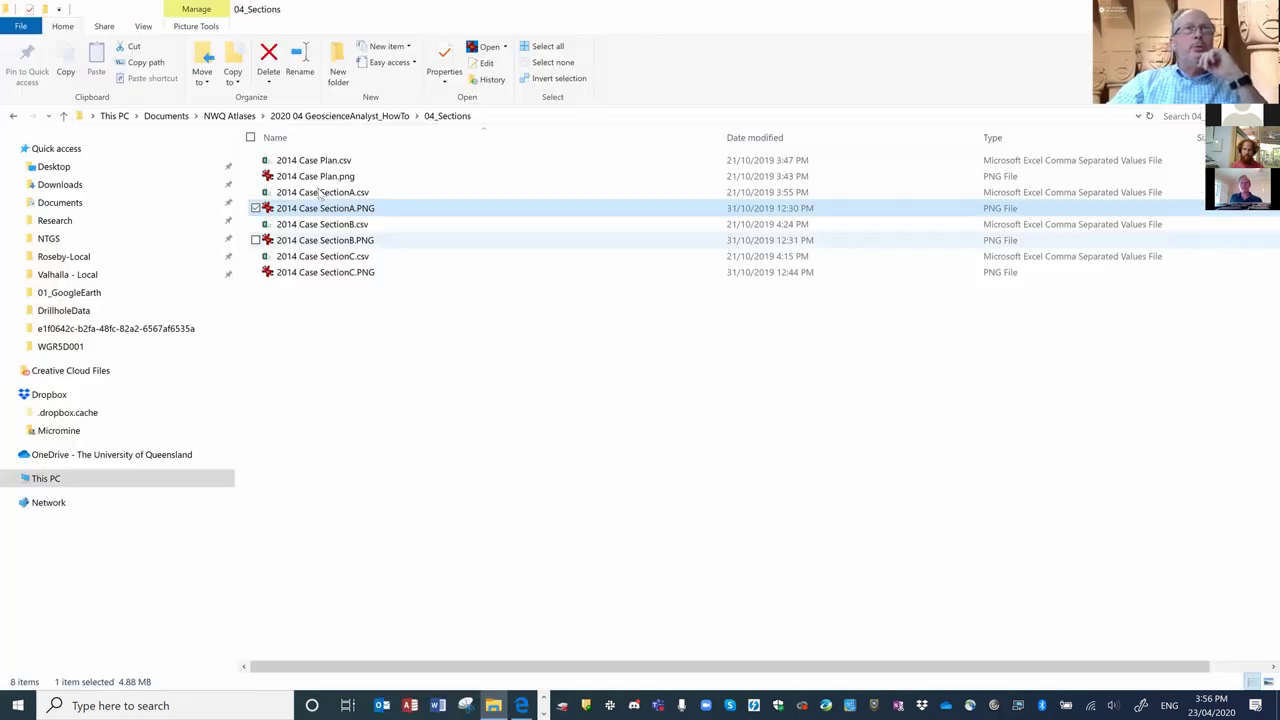
Open 2014 Case SectionA.csv in Notepad++ to see the section's three corner coordinates.
right_click(287, 196)
left_click(180, 354)
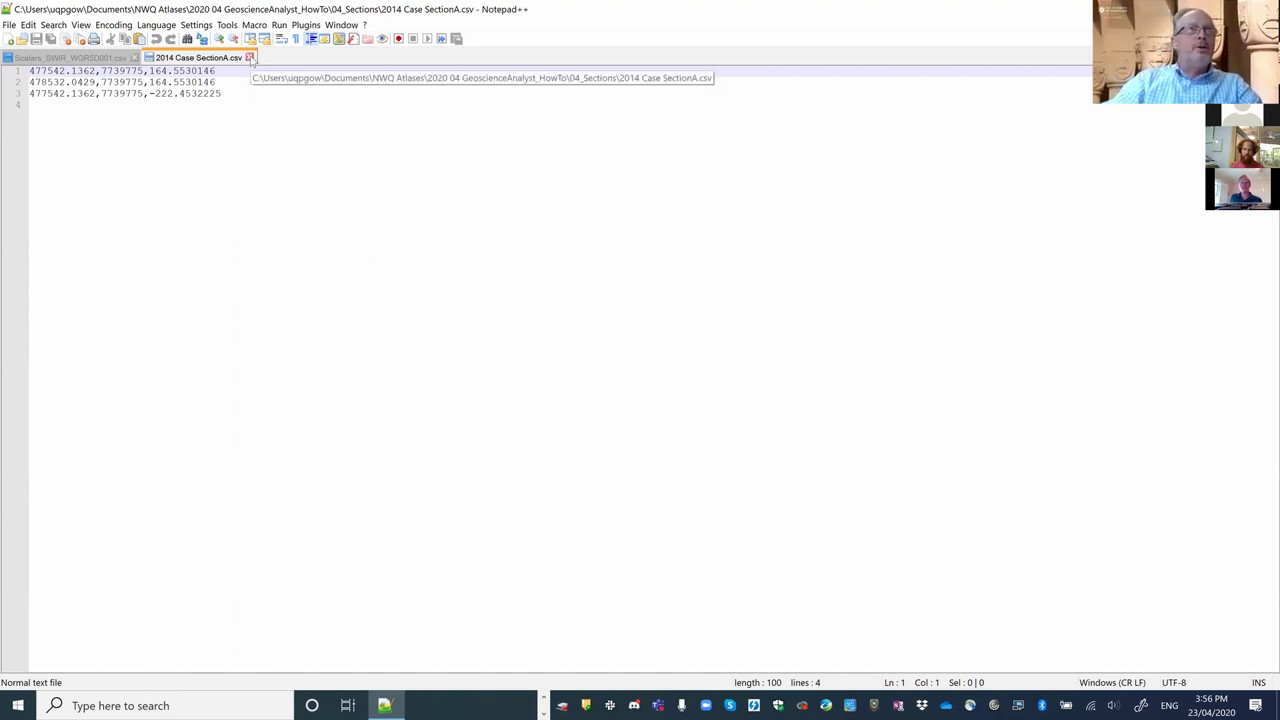
Close the 2014 Case SectionA.csv tab in Notepad++.
left_click(250, 57)
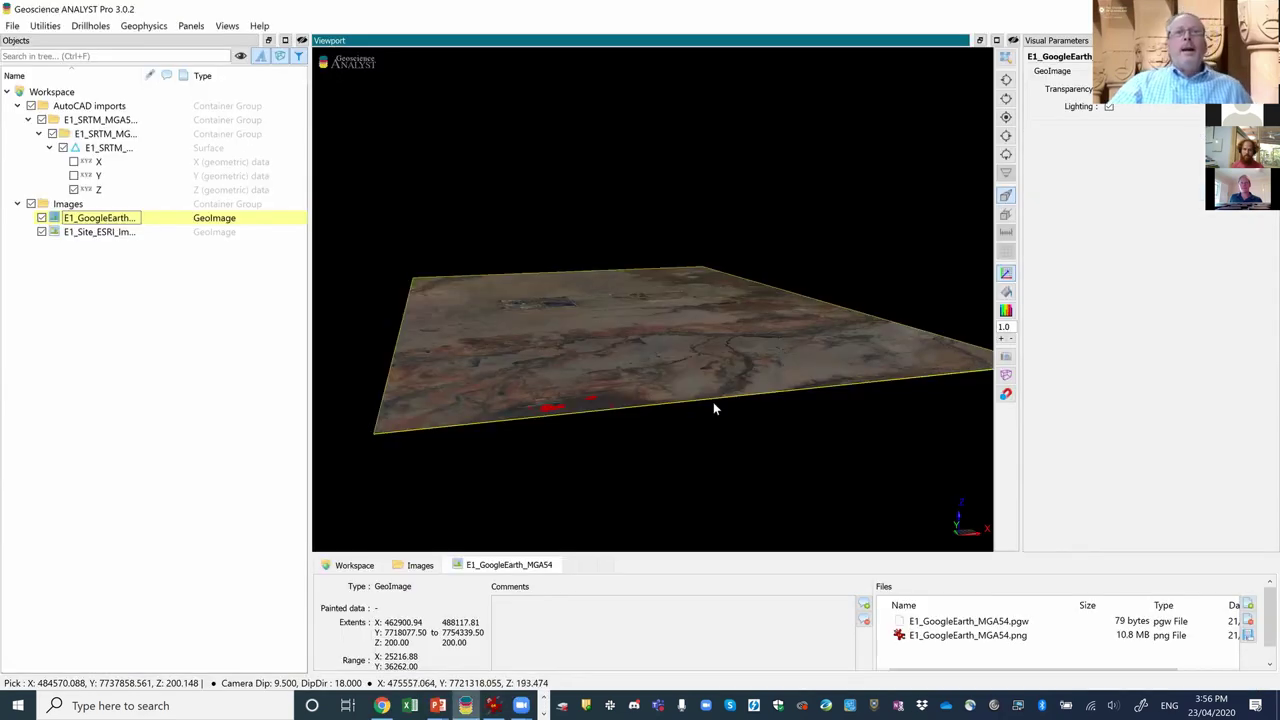
Orbit the 3D scene to look down more steeply on the Google Earth image.
left_click_drag(713, 402, 700, 365)
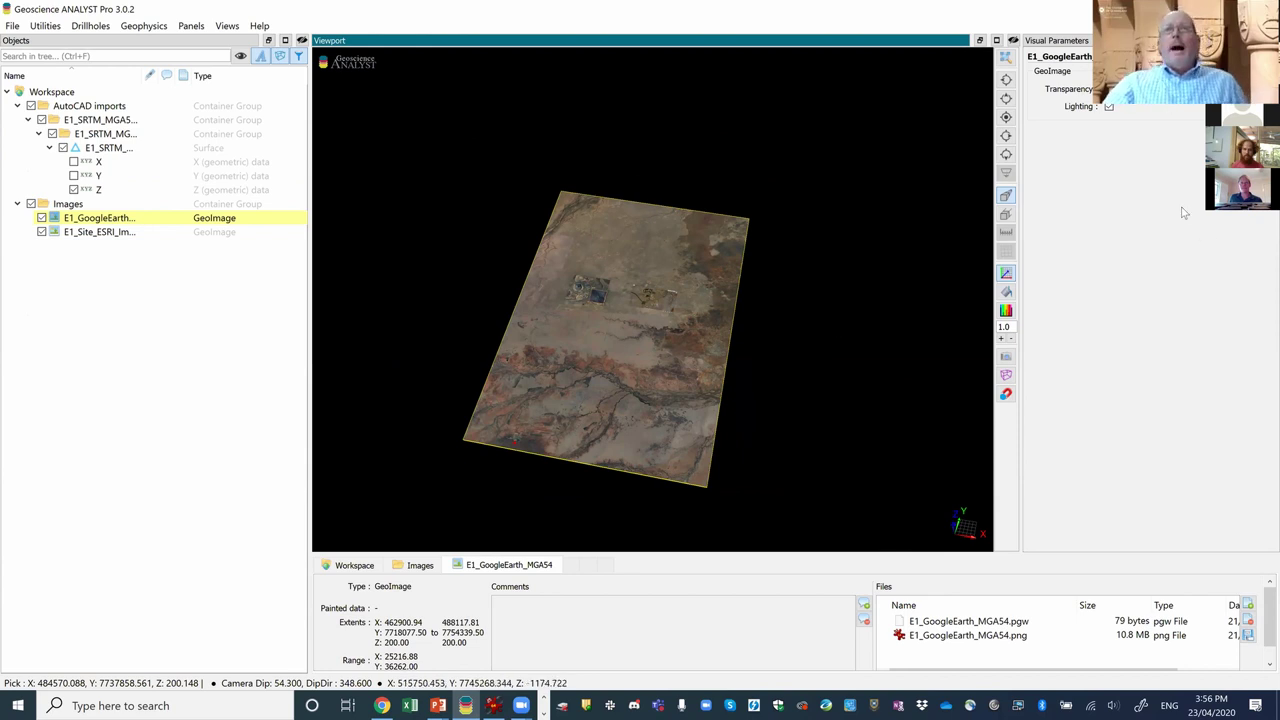
Select the E1_SRTM surface in the Objects tree to show its Visual Parameters.
left_click(108, 148)
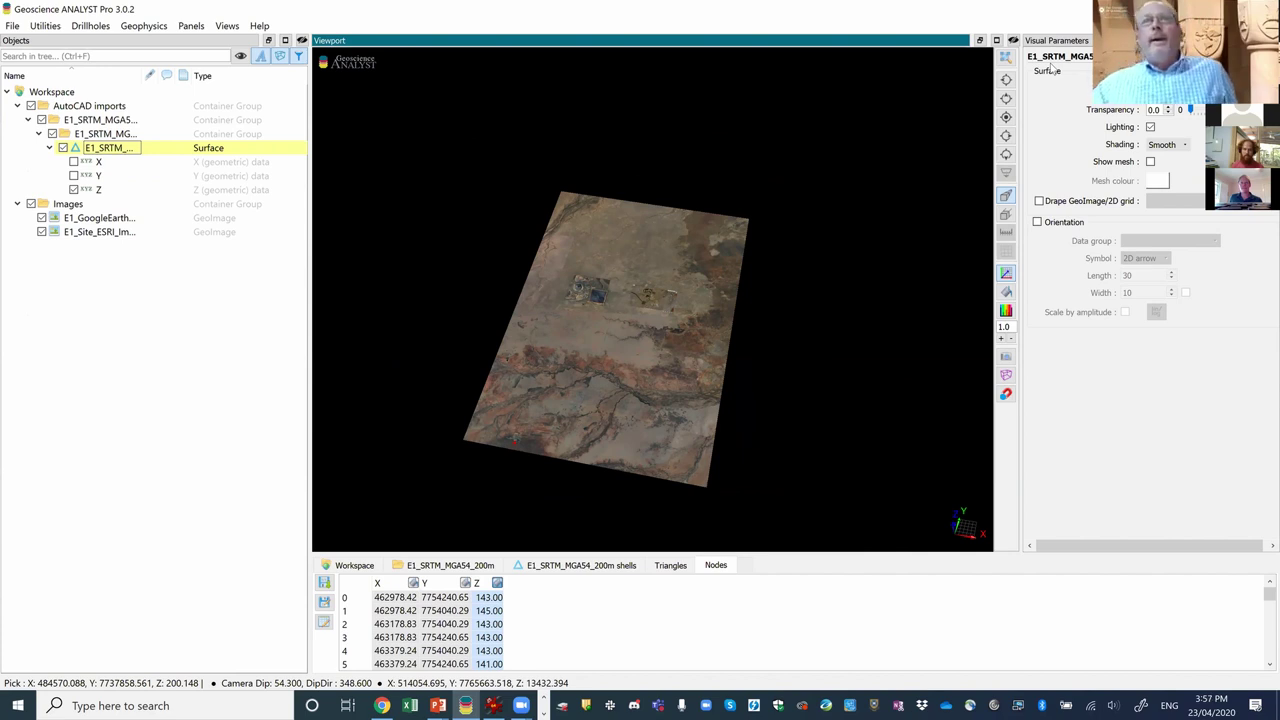
Drape the E1_GoogleEarth_MGA54 image over the SRTM surface and hide the flat Google Earth image.
left_click(1040, 201)
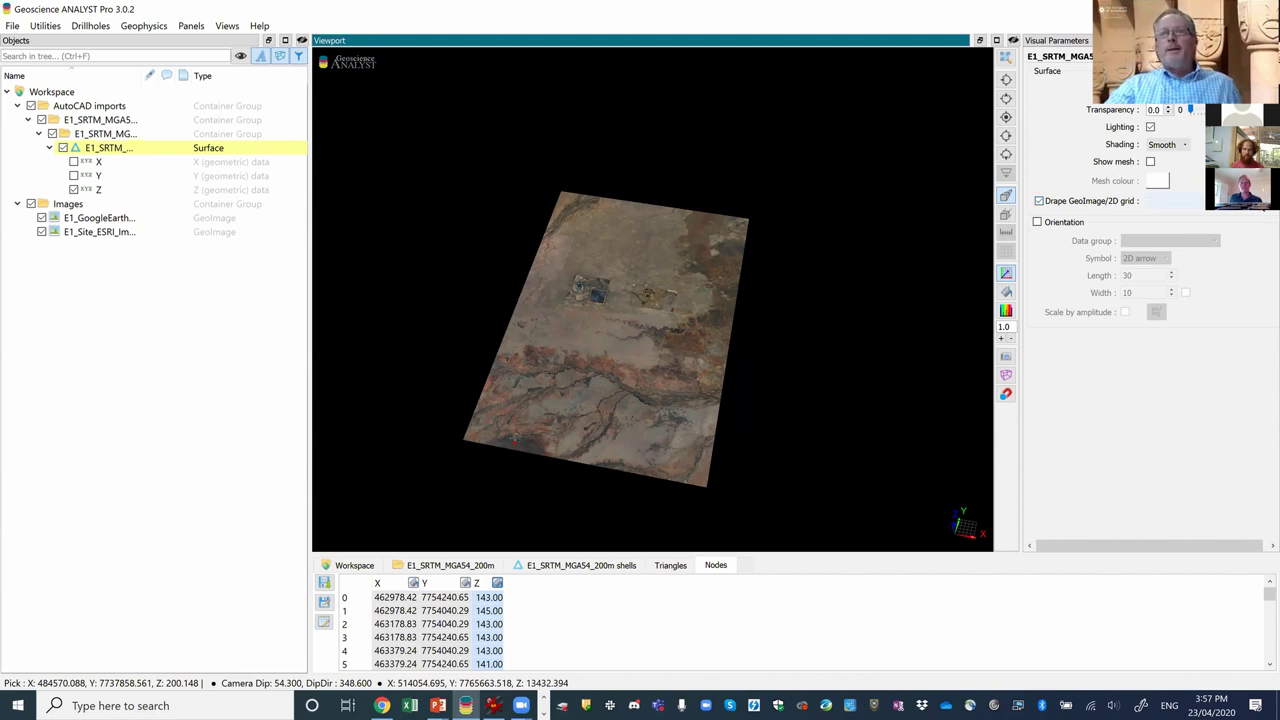
left_click(1255, 204)
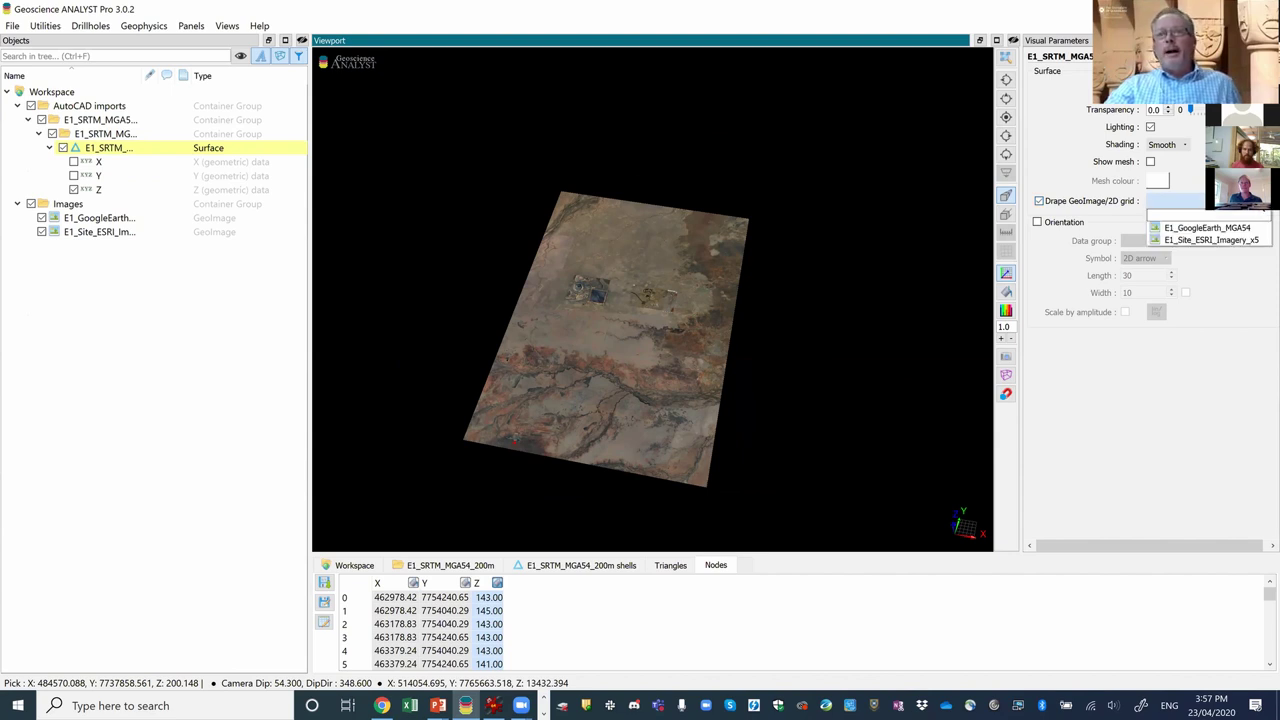
left_click(1223, 233)
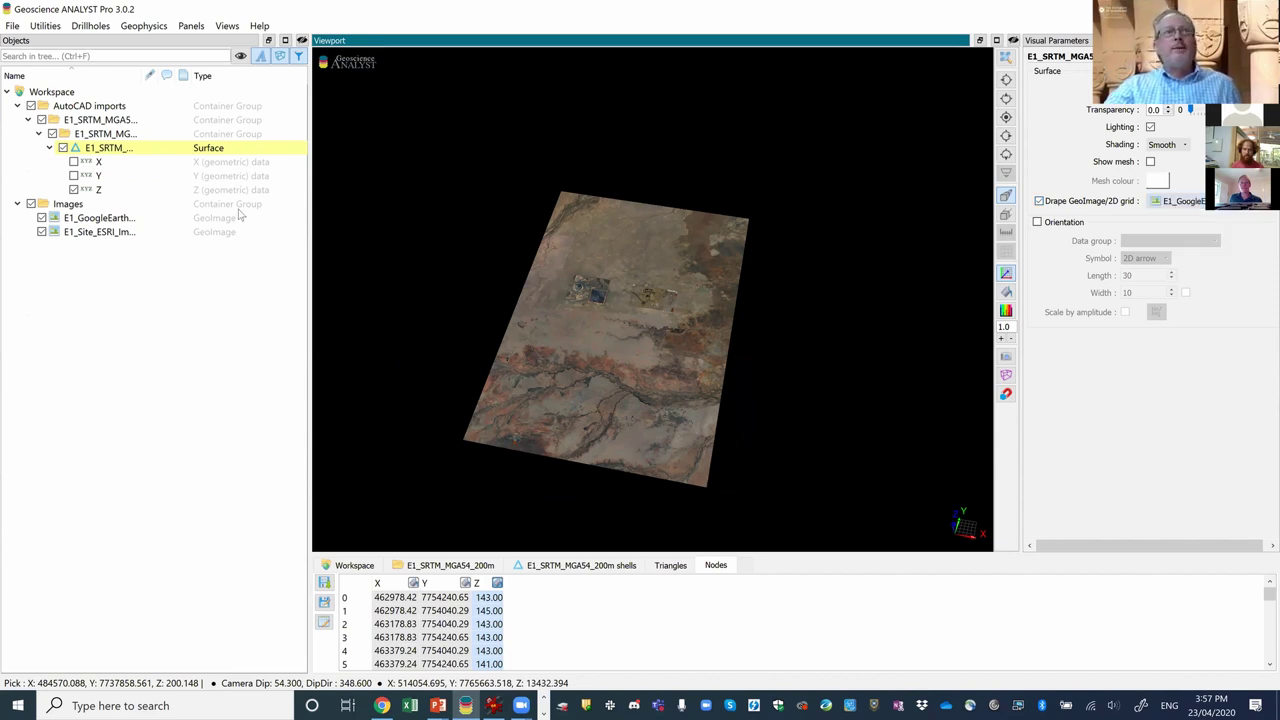
left_click(41, 217)
Inspect the draped terrain from low and high angles, then collapse the E1_SRTM tree group.
left_click_drag(602, 326, 608, 338)
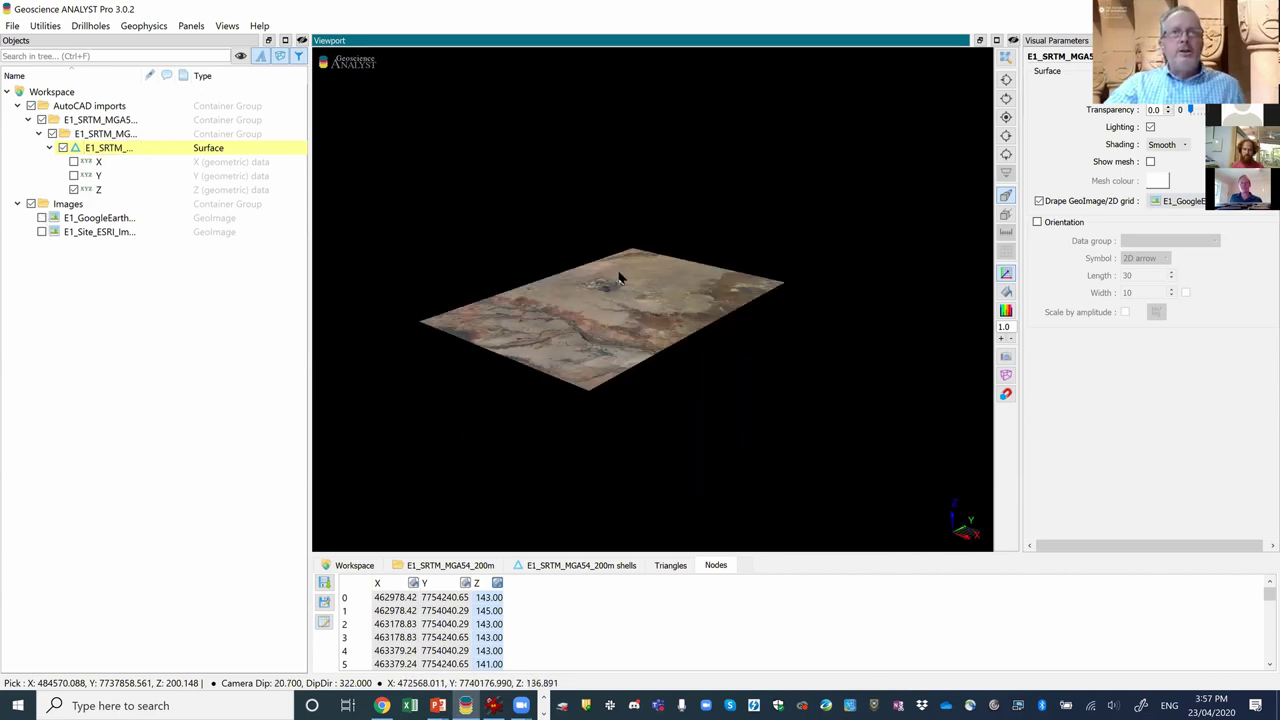
scroll(612, 258, "up", 5)
left_click_drag(690, 349, 676, 438)
scroll(689, 459, "up", 5)
scroll(690, 431, "down", 5)
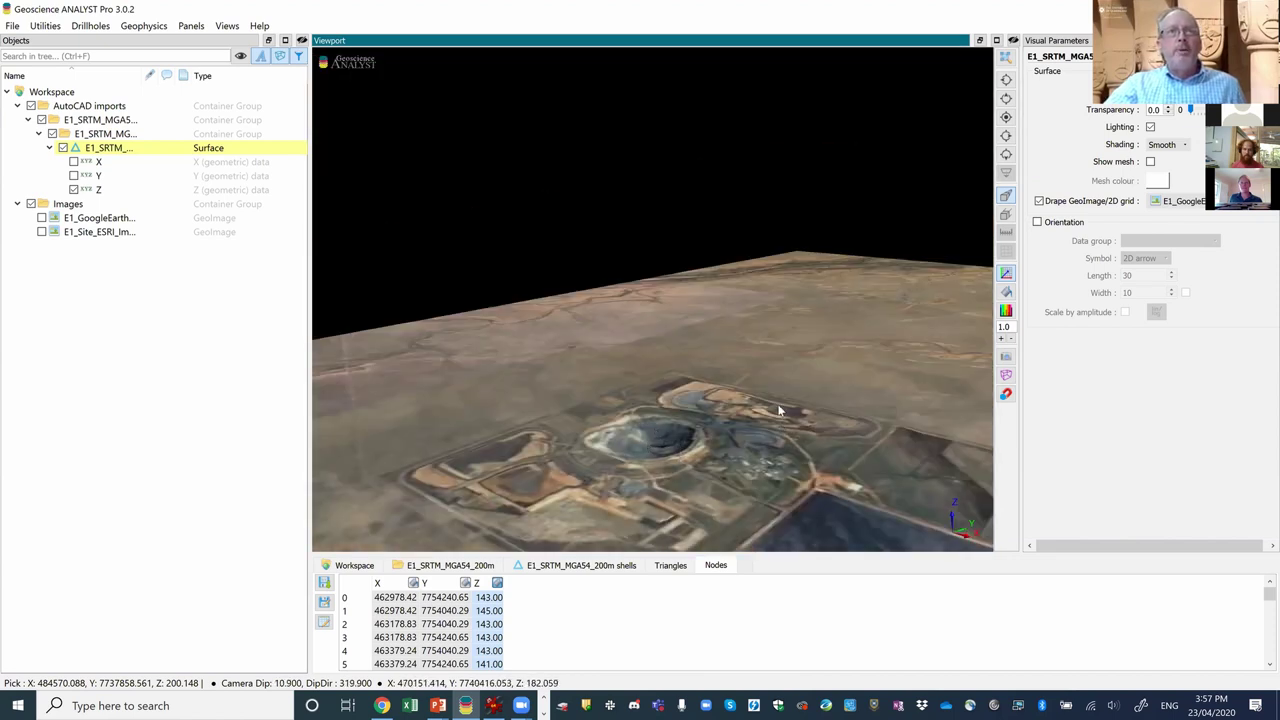
scroll(676, 443, "down", 2)
scroll(788, 420, "down", 2)
scroll(788, 414, "down", 5)
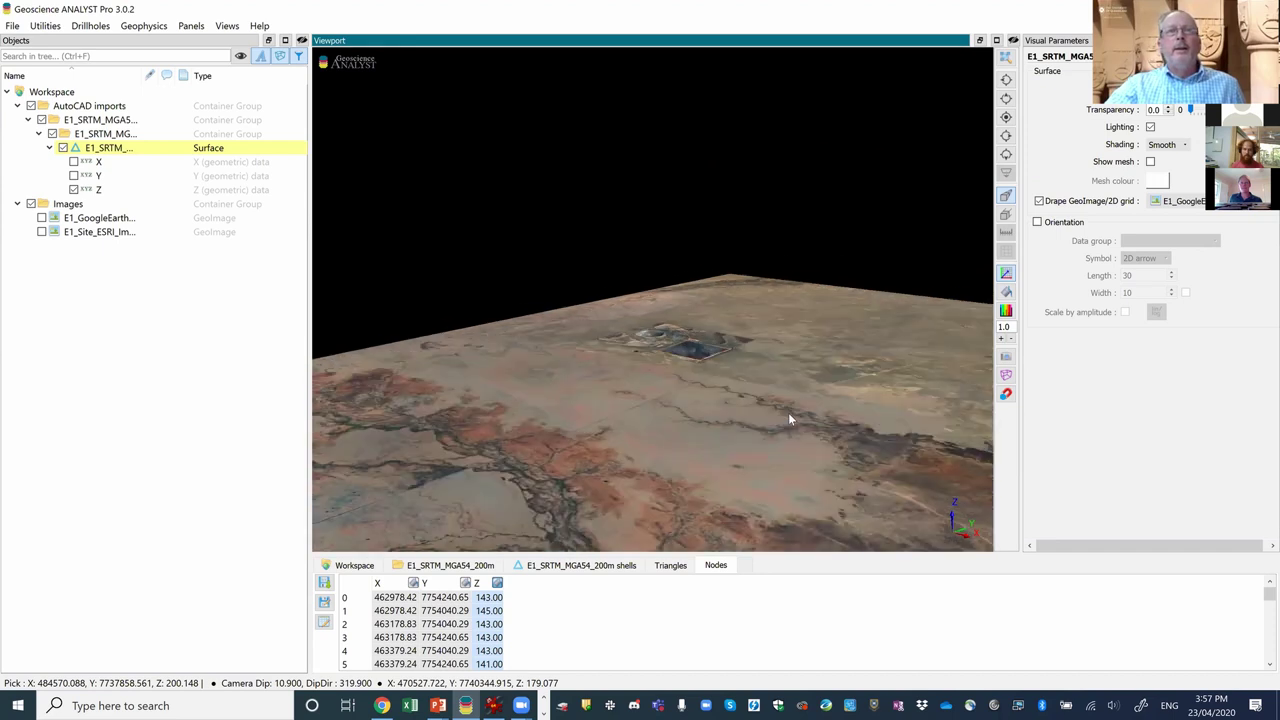
left_click_drag(709, 438, 711, 271)
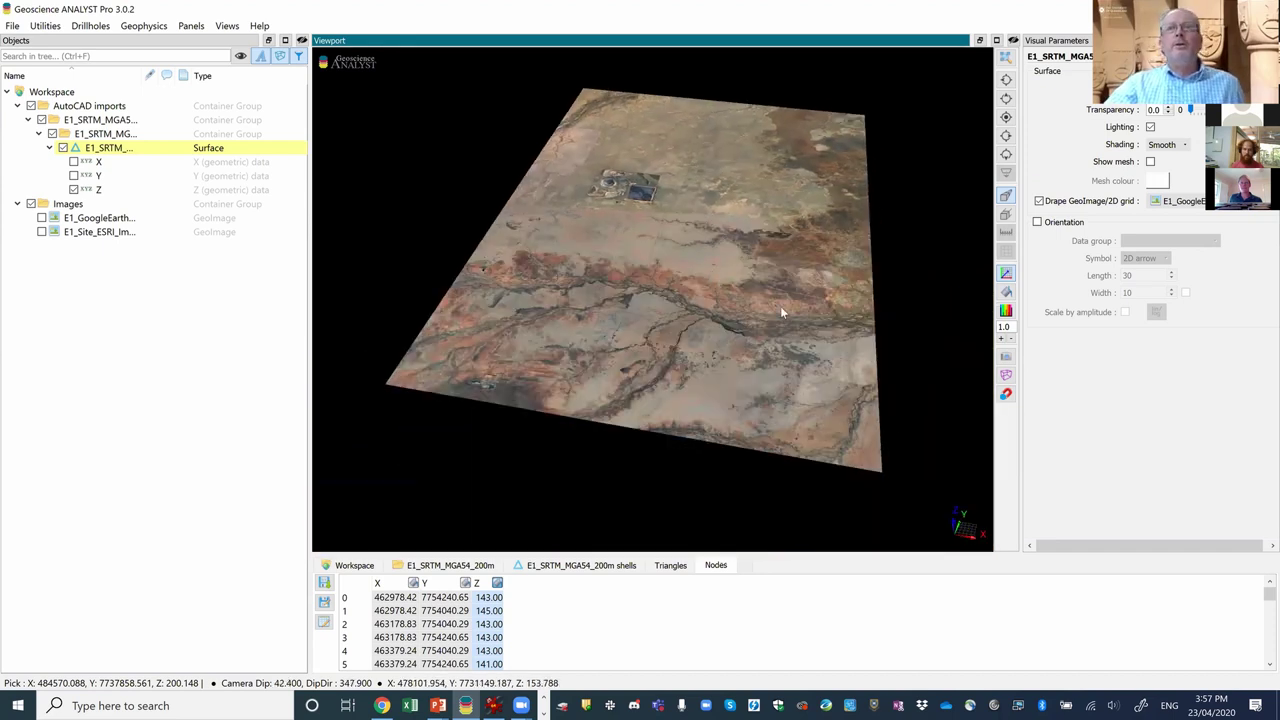
scroll(782, 313, "down", 2)
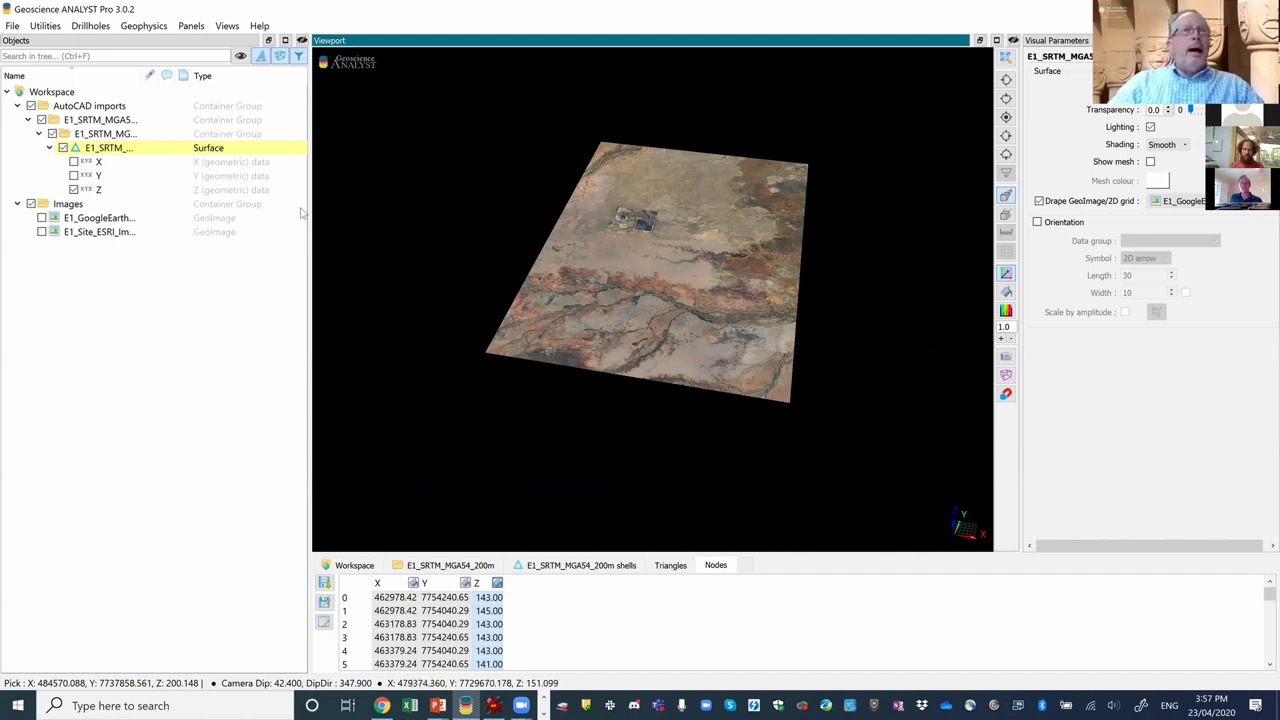
left_click(39, 134)
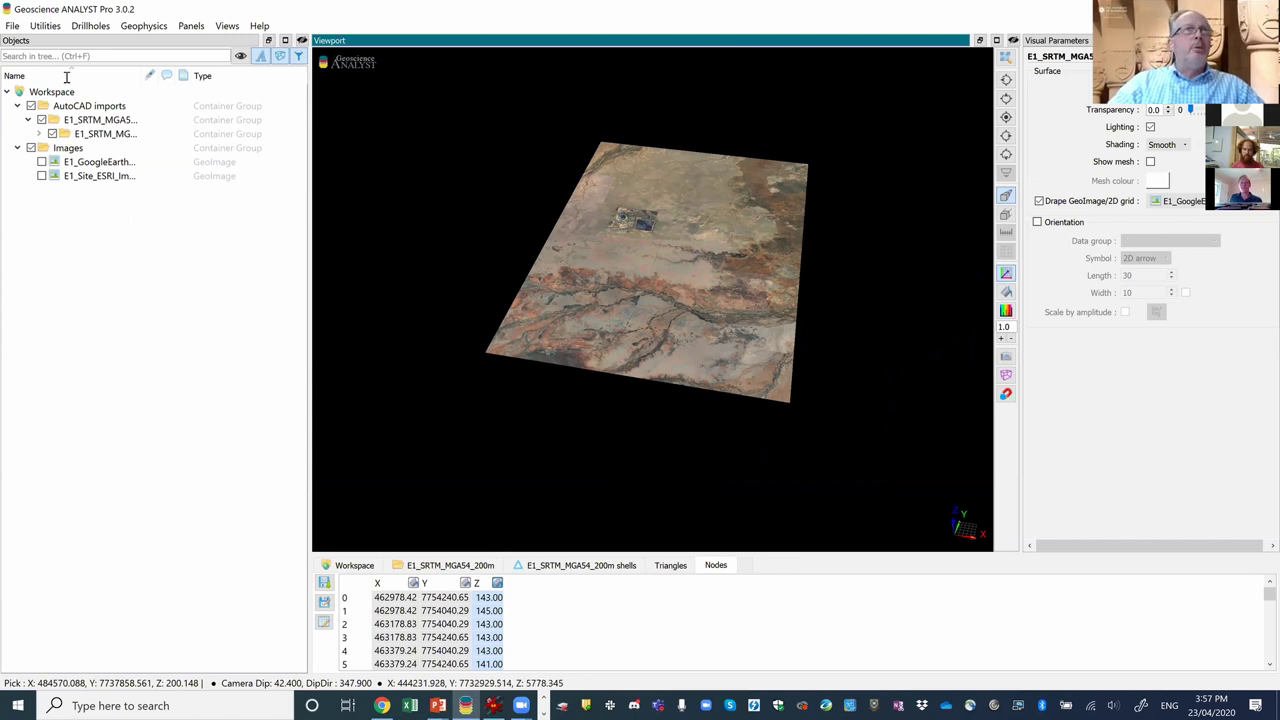
Import 2014 Case SectionA.PNG from 04_Sections as a GeoImage and hide the E1_SRTM surface.
left_click(12, 25)
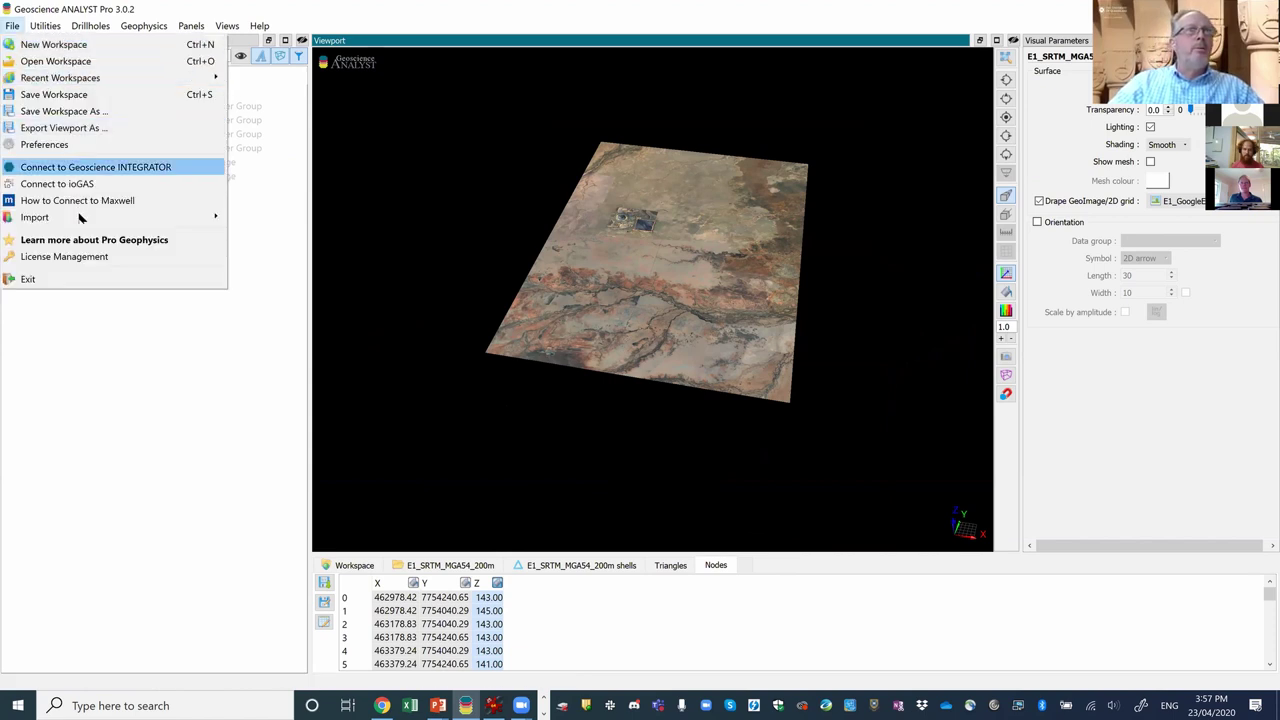
mouse_move(187, 218)
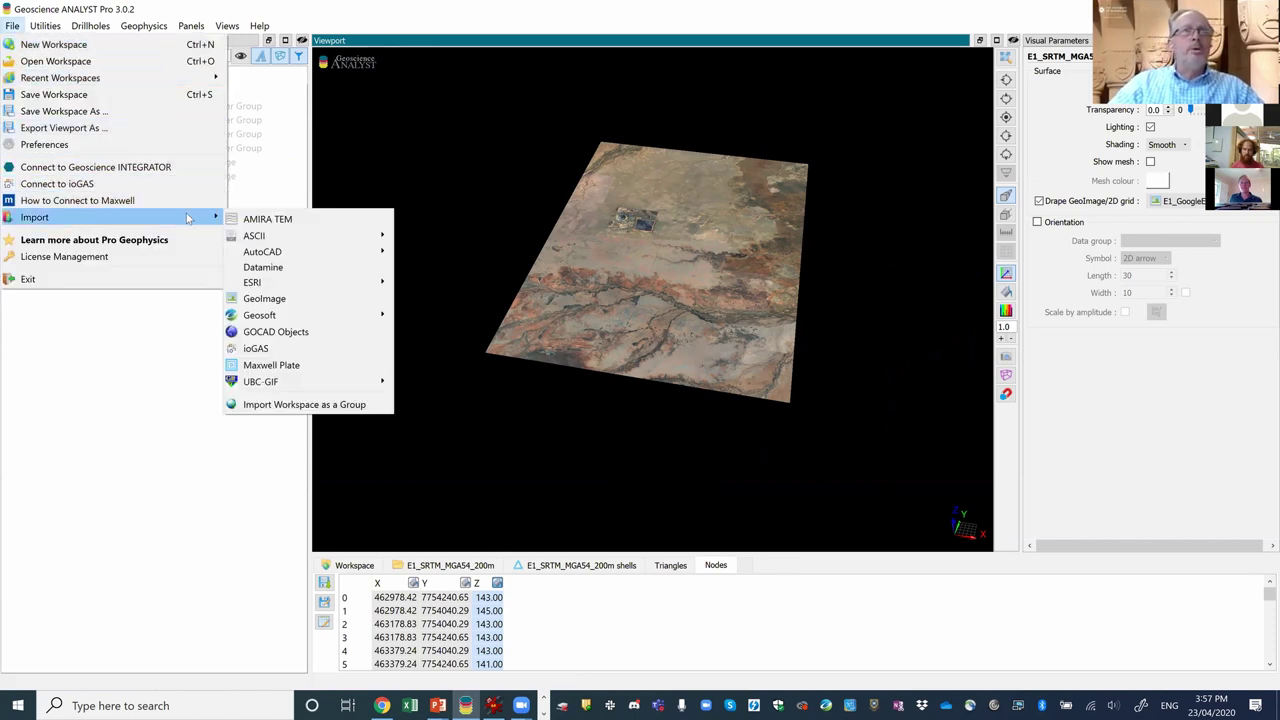
left_click(276, 303)
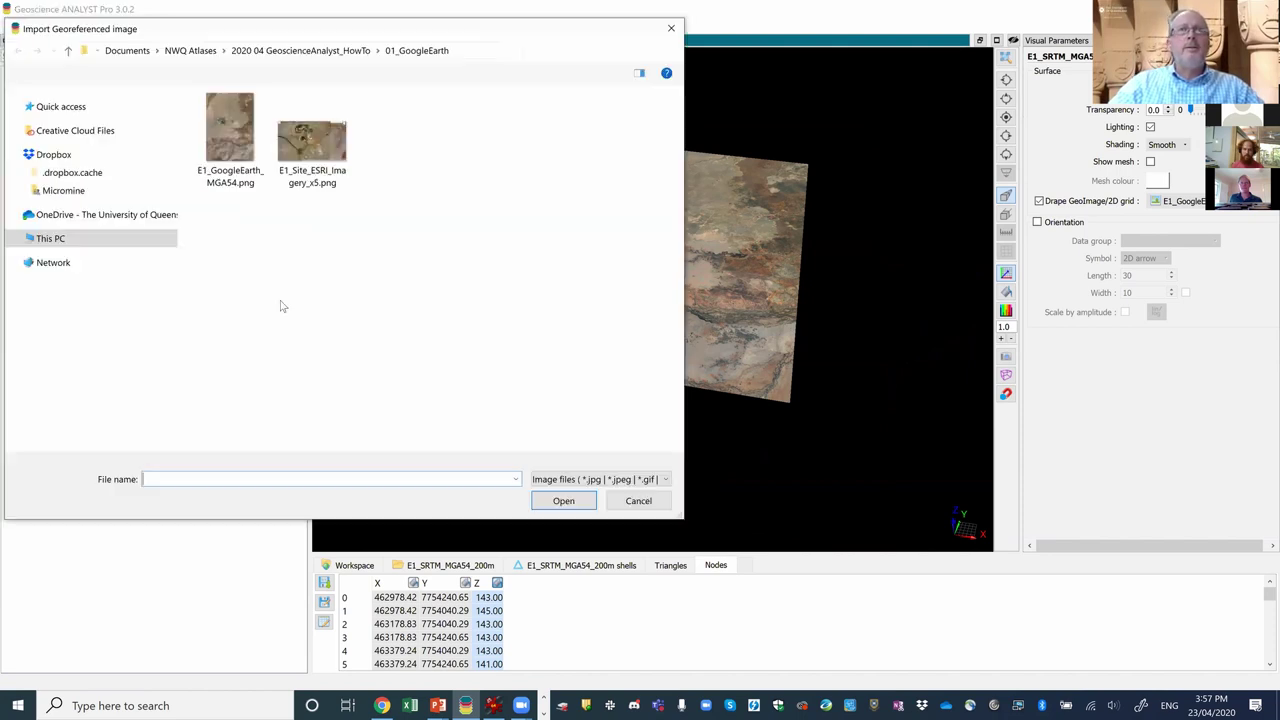
left_click(303, 51)
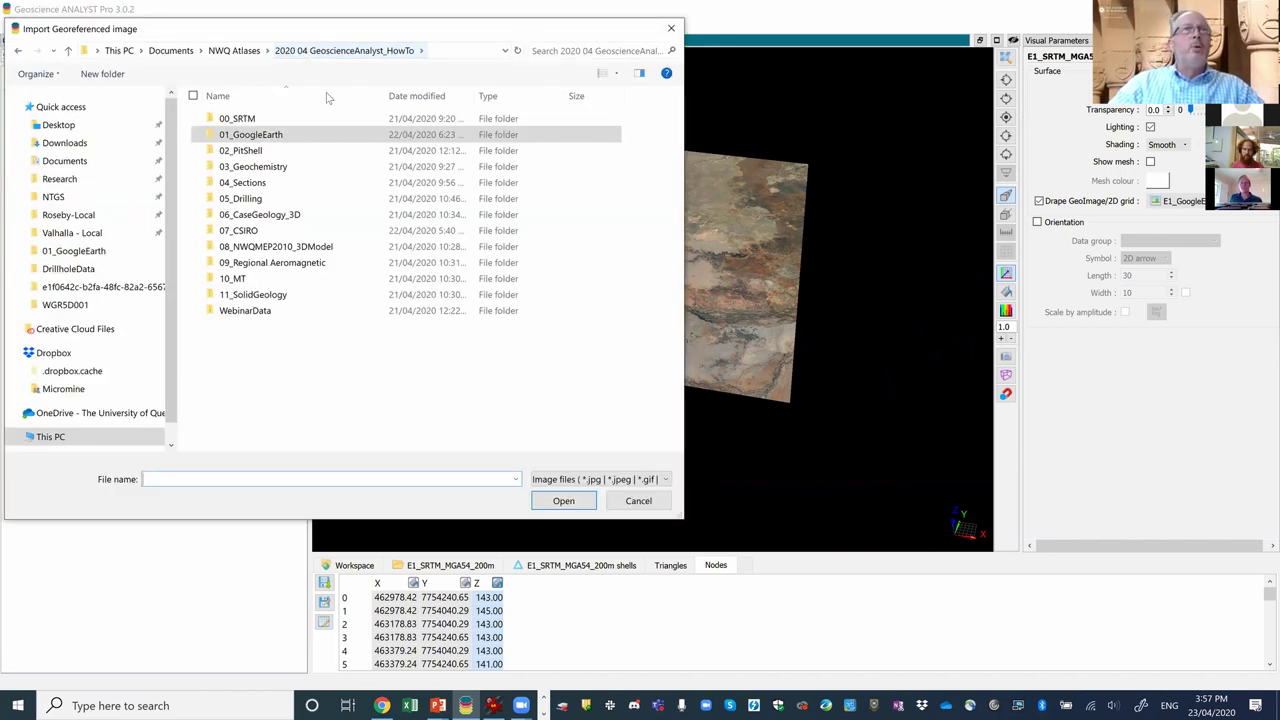
double_click(212, 184)
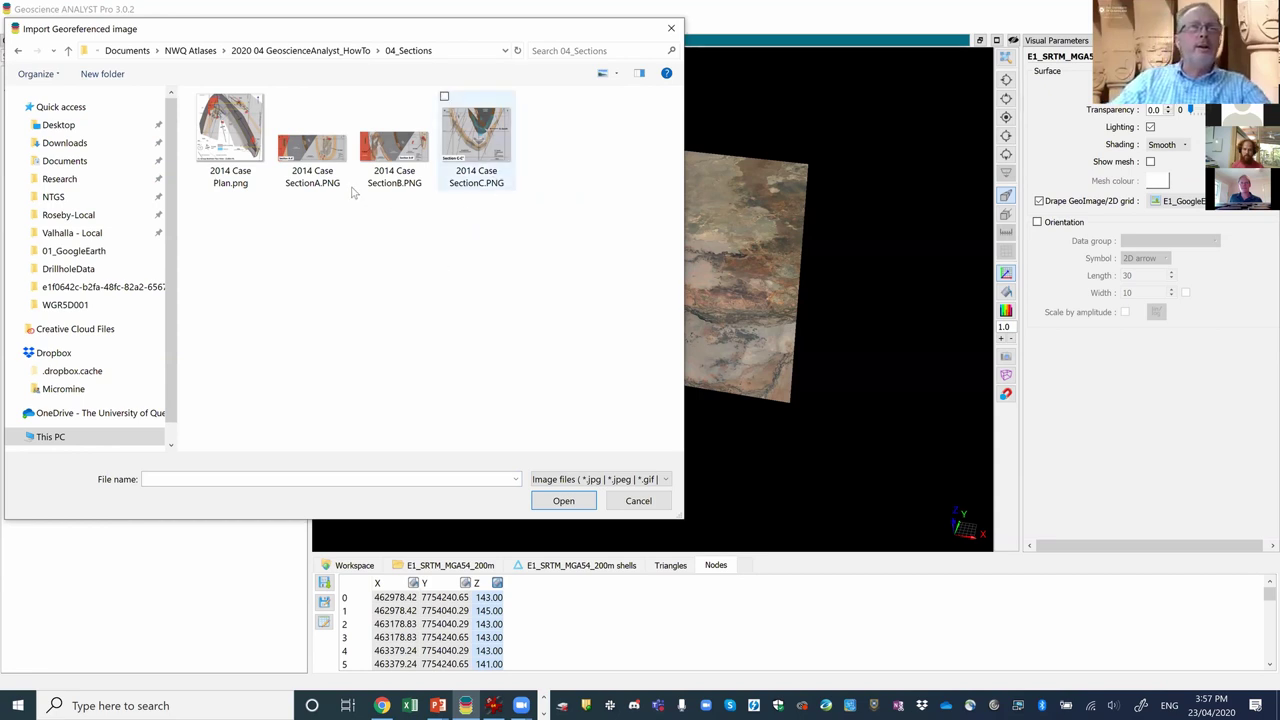
left_click(338, 153)
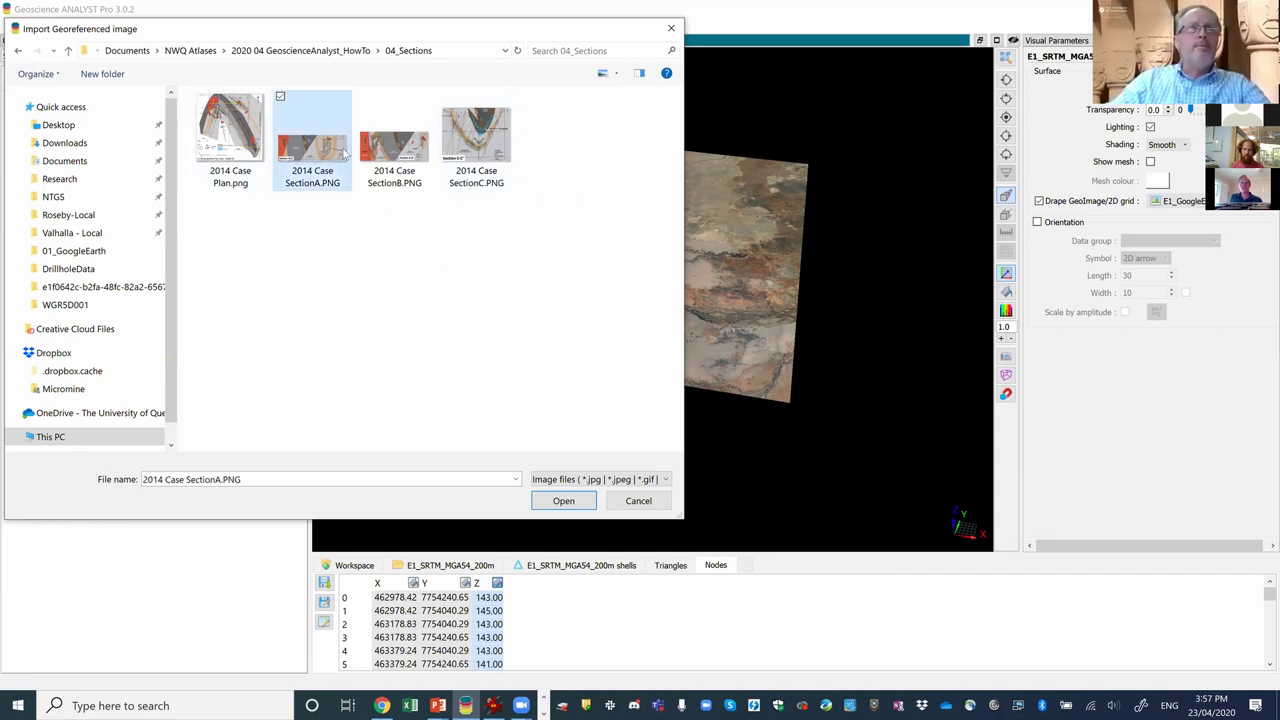
left_click(566, 502)
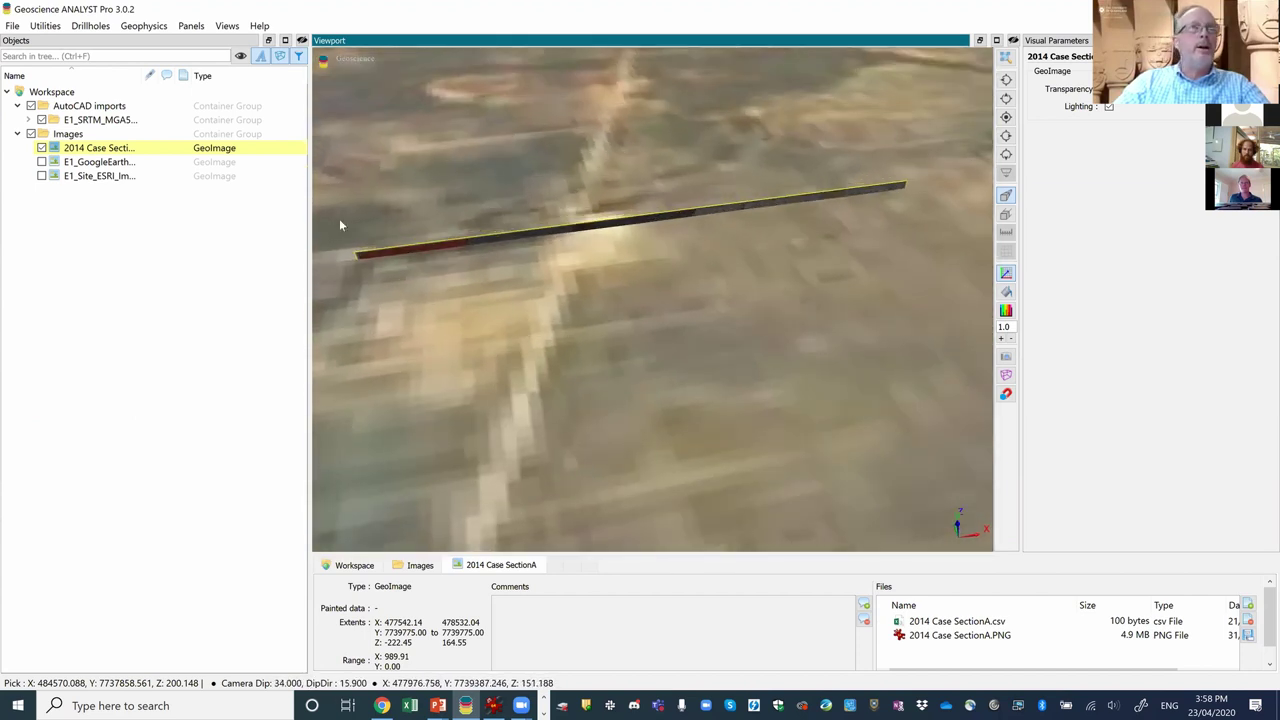
left_click(41, 119)
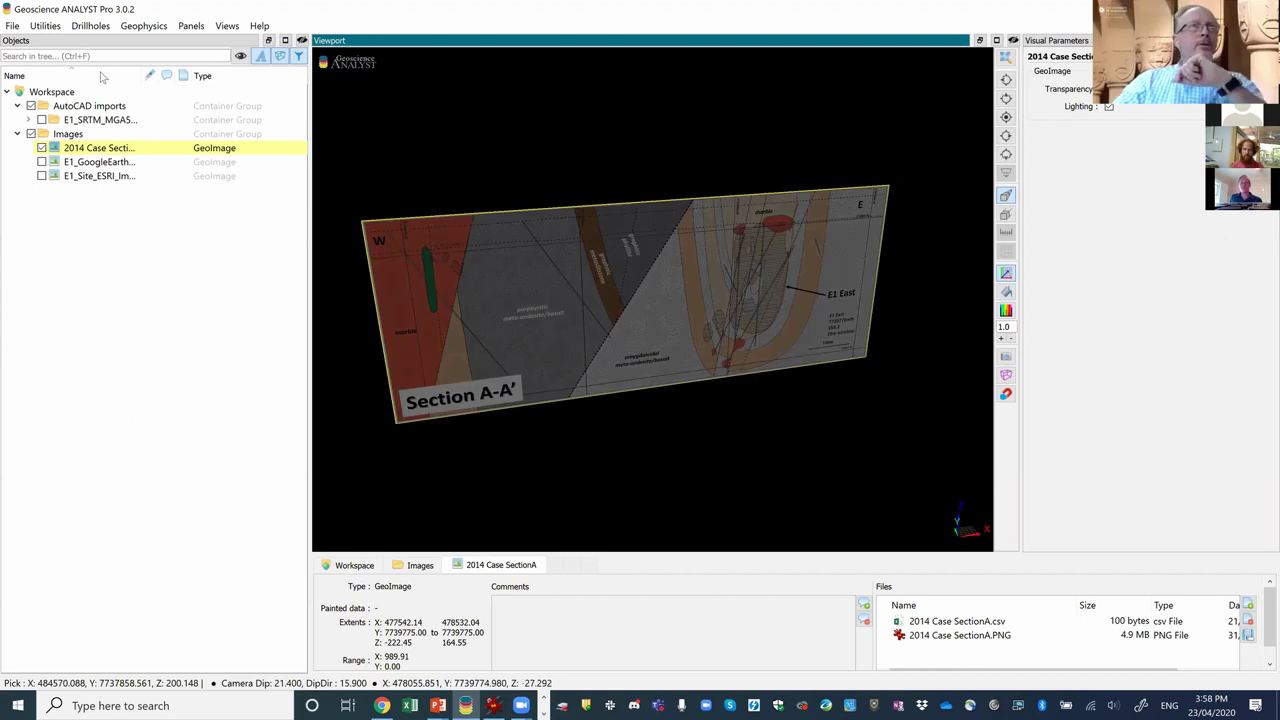
left_click(12, 25)
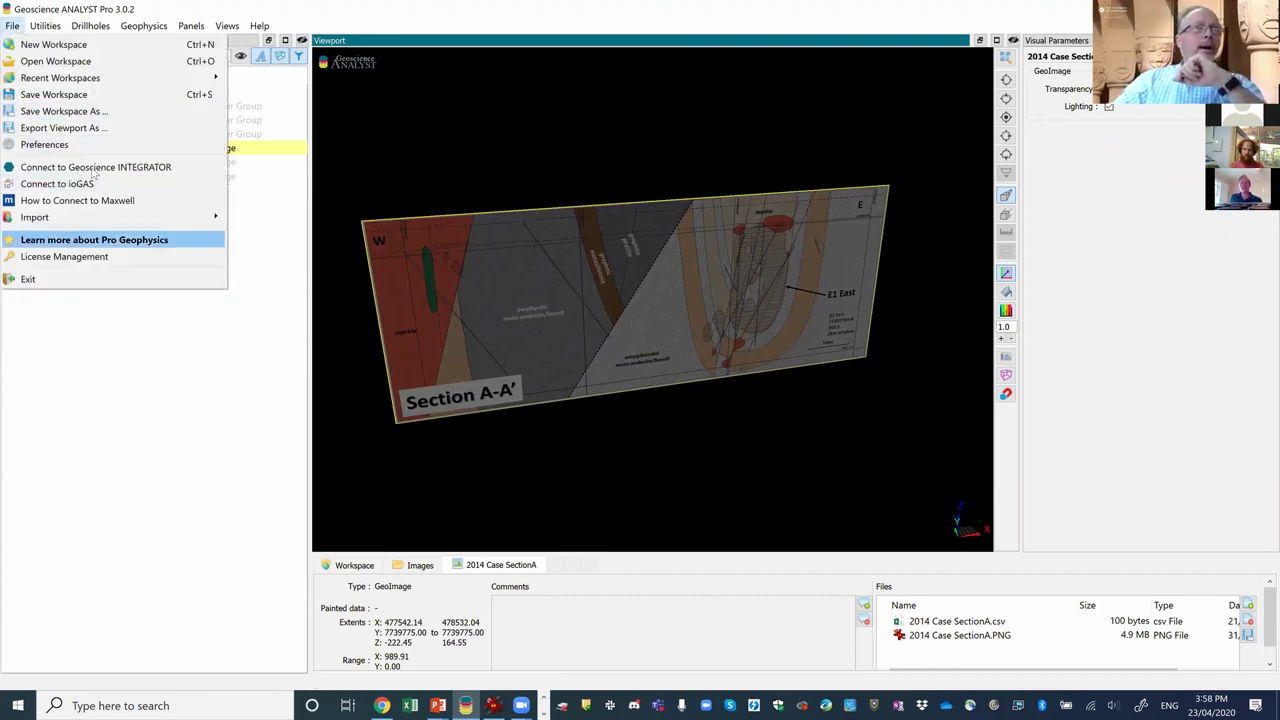
Import 2014 Case SectionB.PNG and SectionC.PNG together as GeoImages and orbit around them.
mouse_move(102, 217)
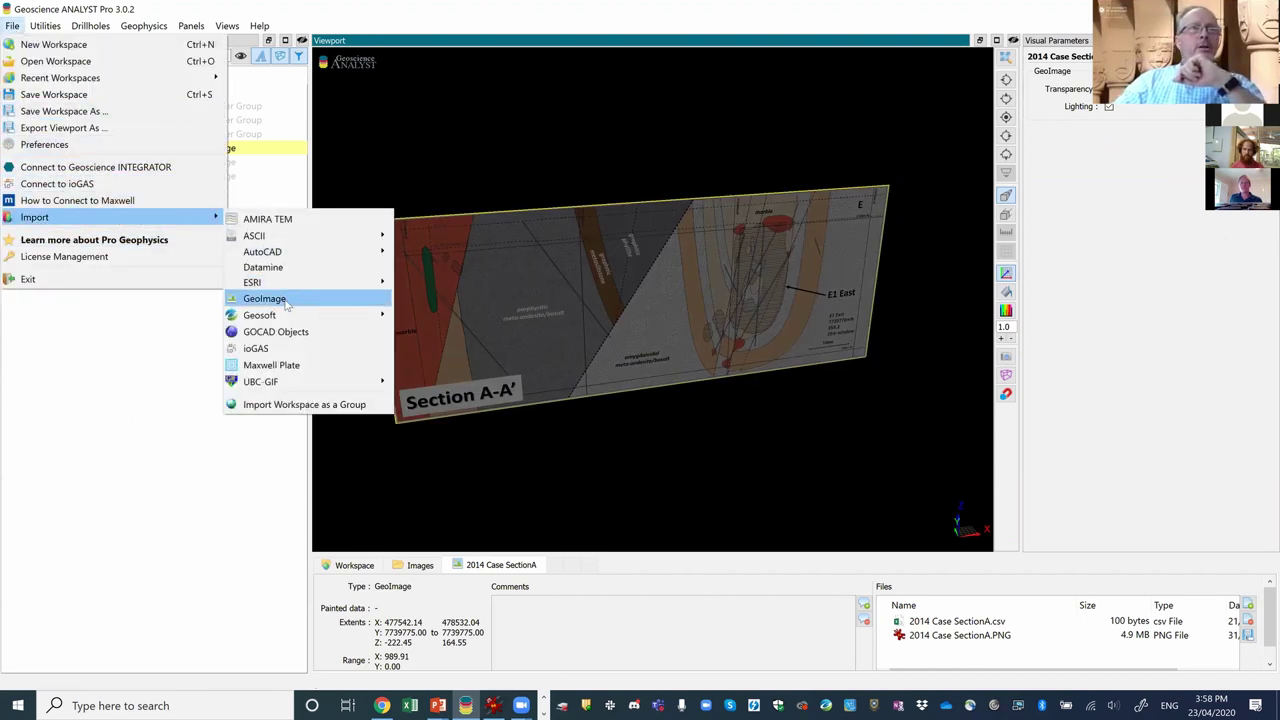
left_click(287, 299)
left_click(395, 140)
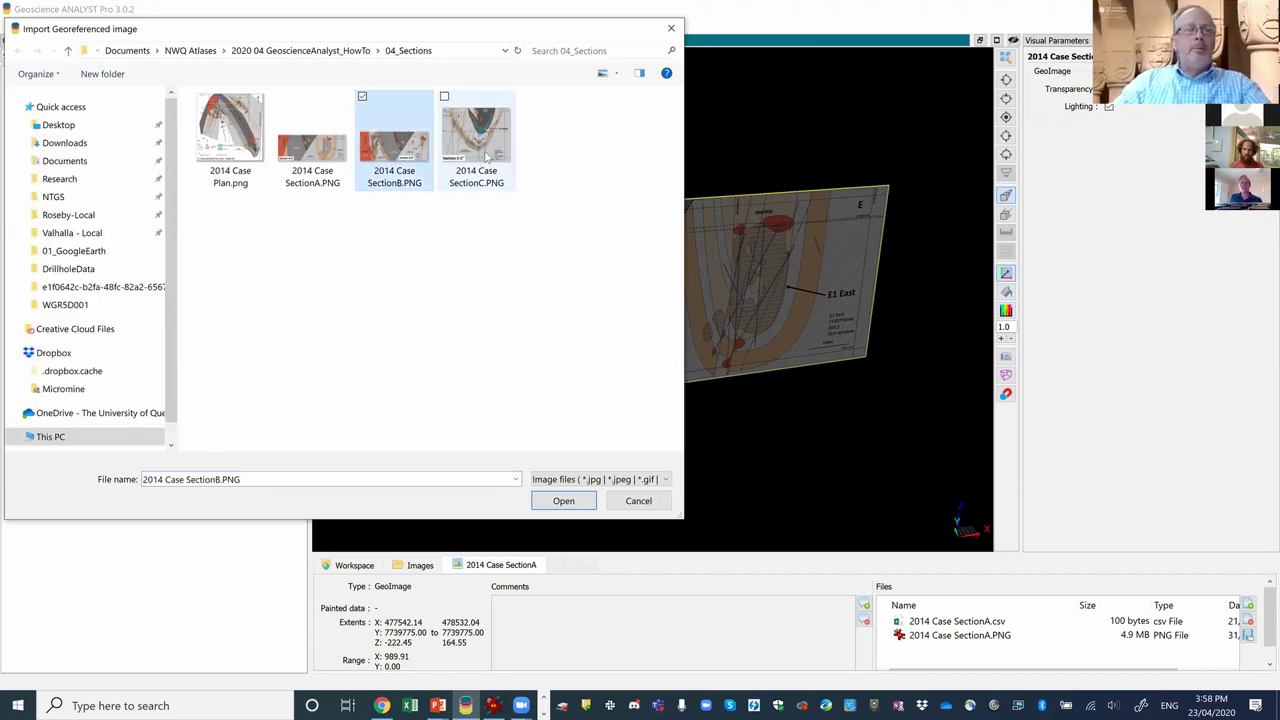
left_click(480, 140, "ctrl")
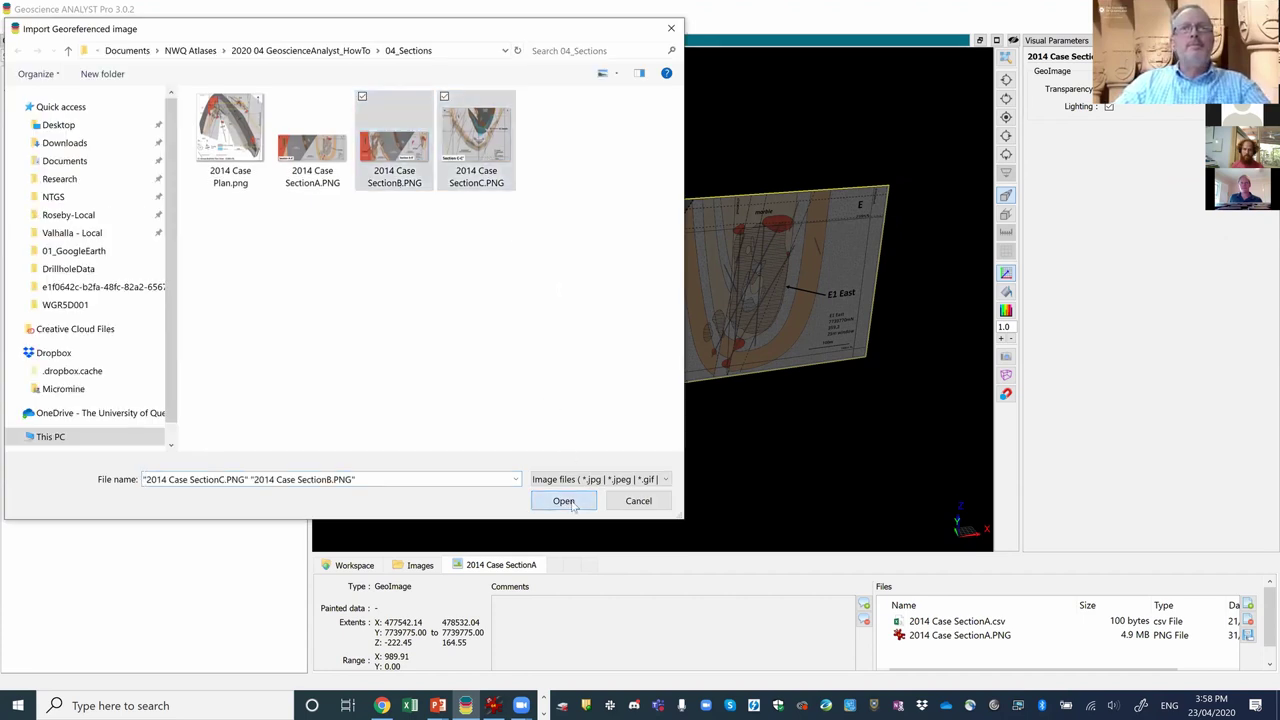
left_click(566, 500)
scroll(644, 306, "down", 5)
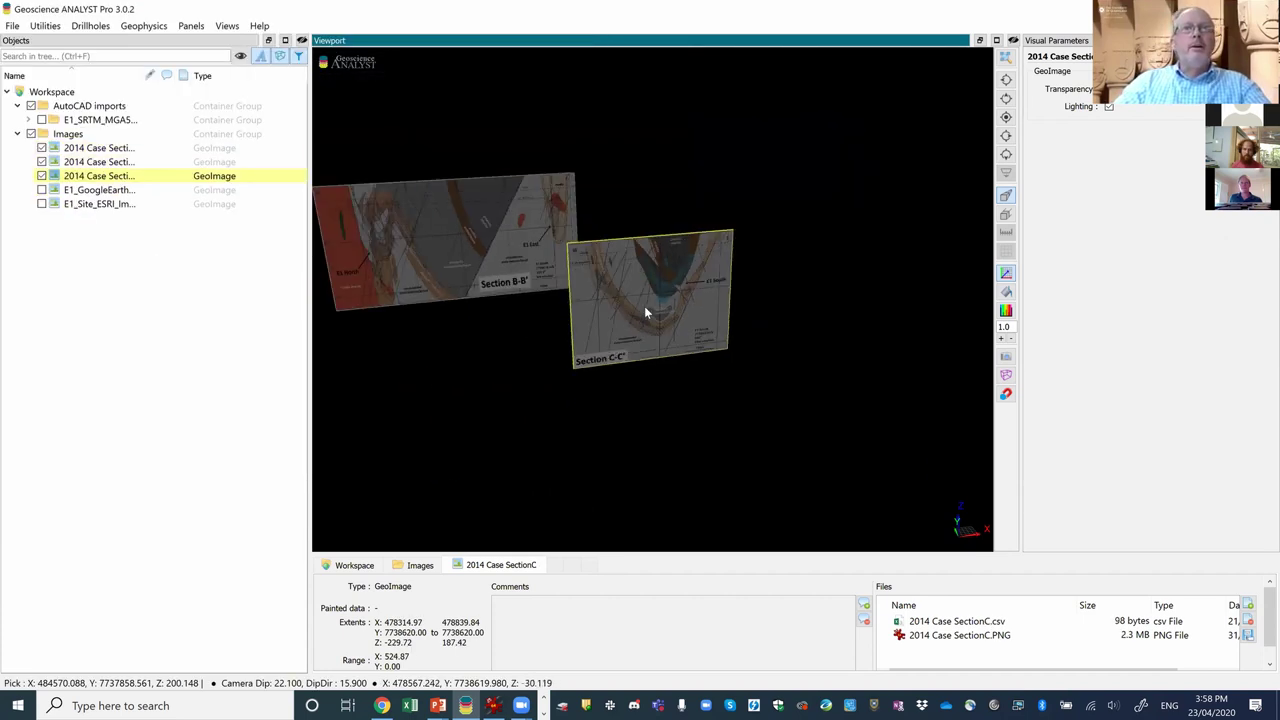
left_click_drag(641, 306, 672, 276)
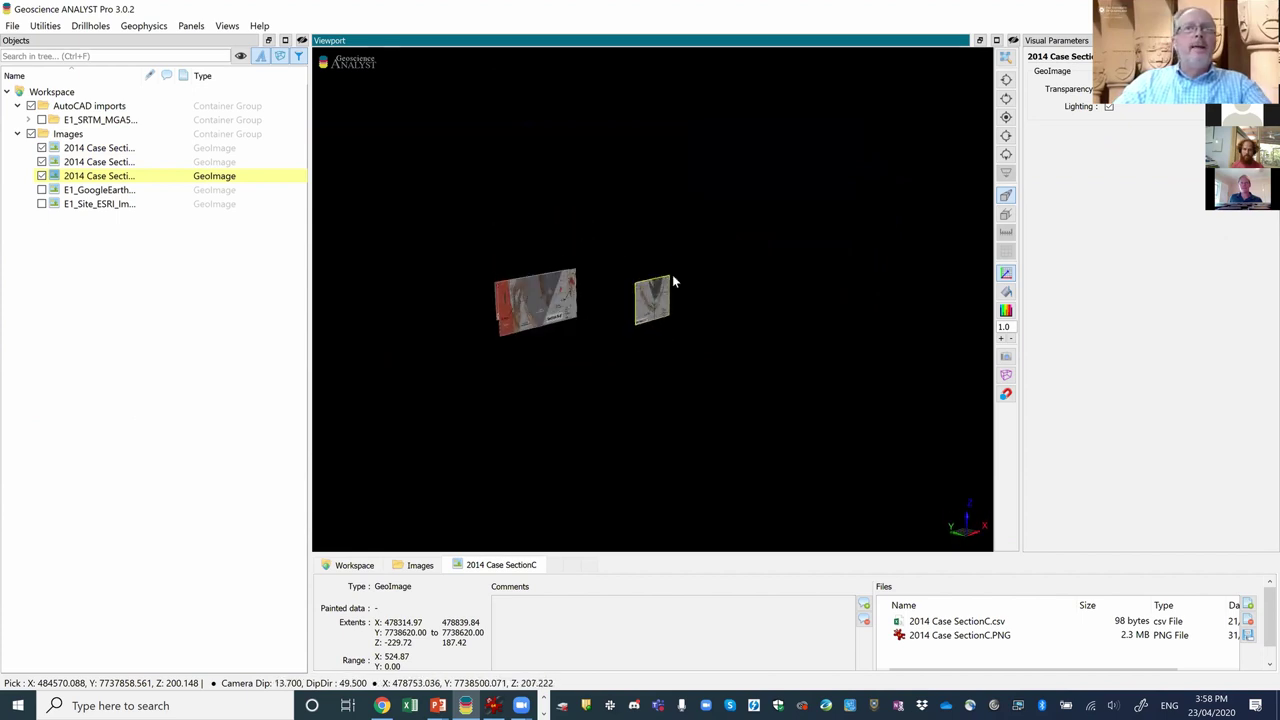
Import 2014 Case Plan.png as a GeoImage with its elevation changed from 230 to 200.00.
left_click(12, 26)
mouse_move(76, 219)
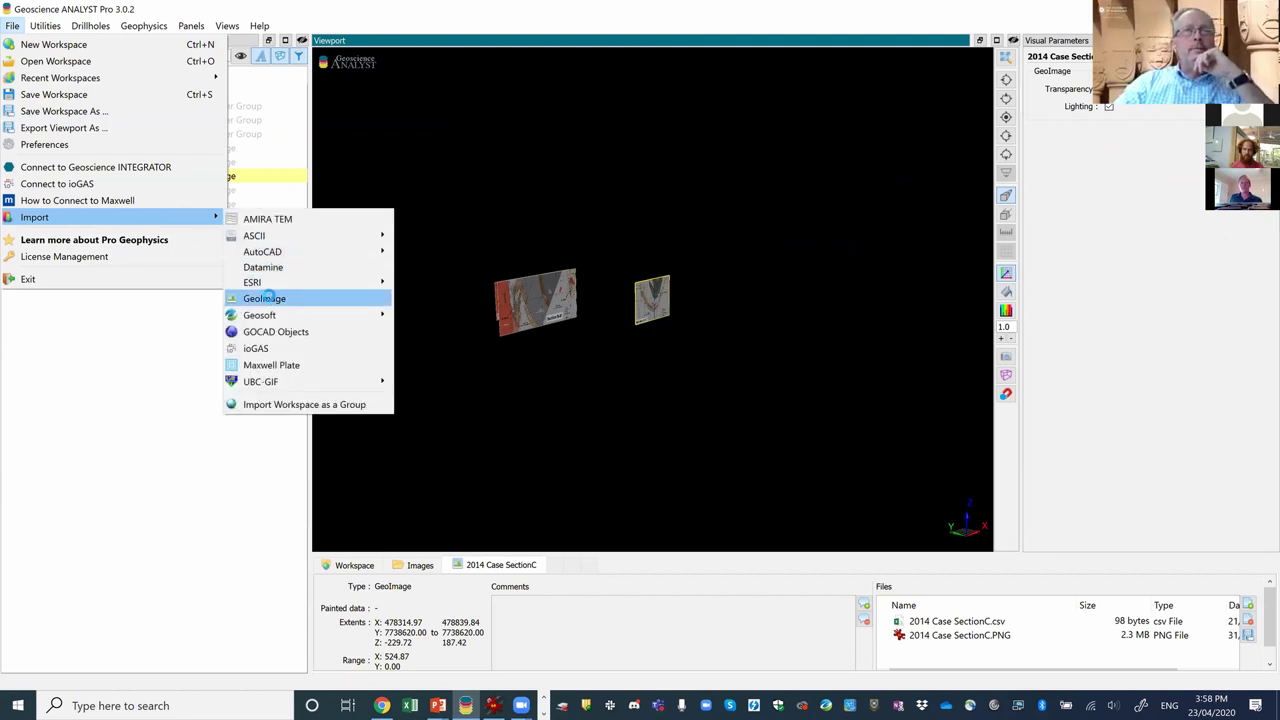
left_click(265, 299)
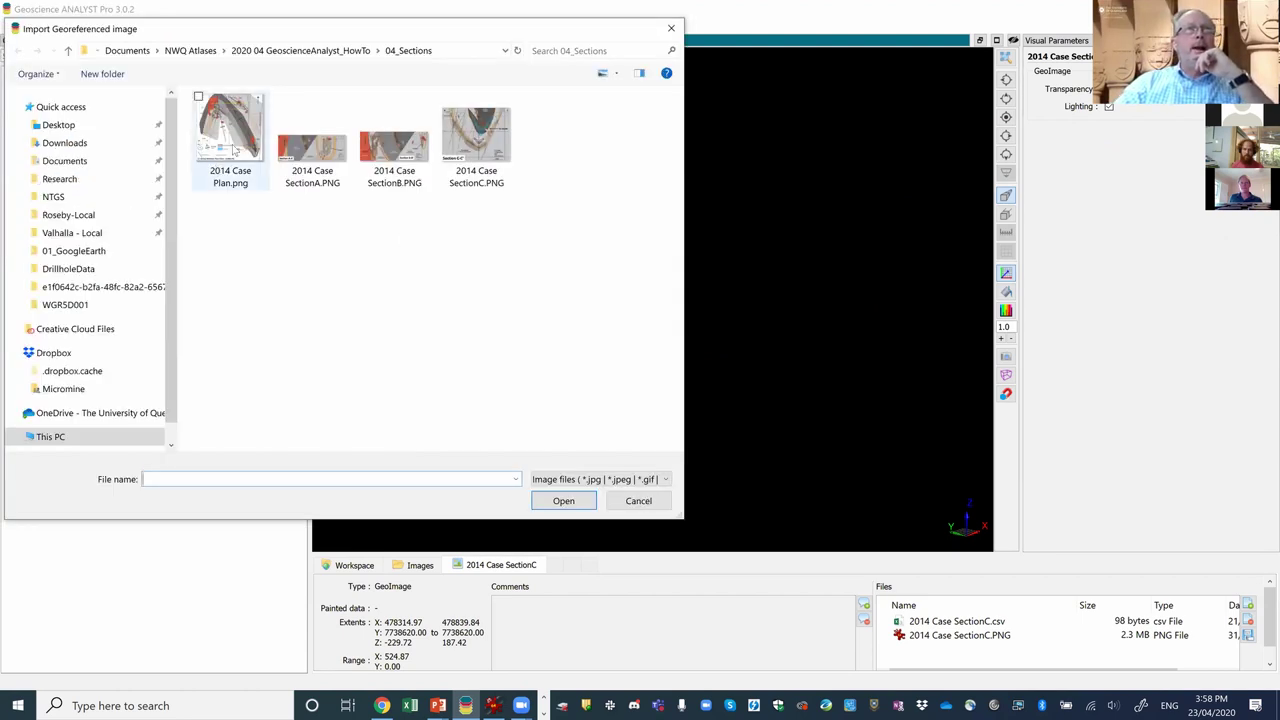
left_click(234, 150)
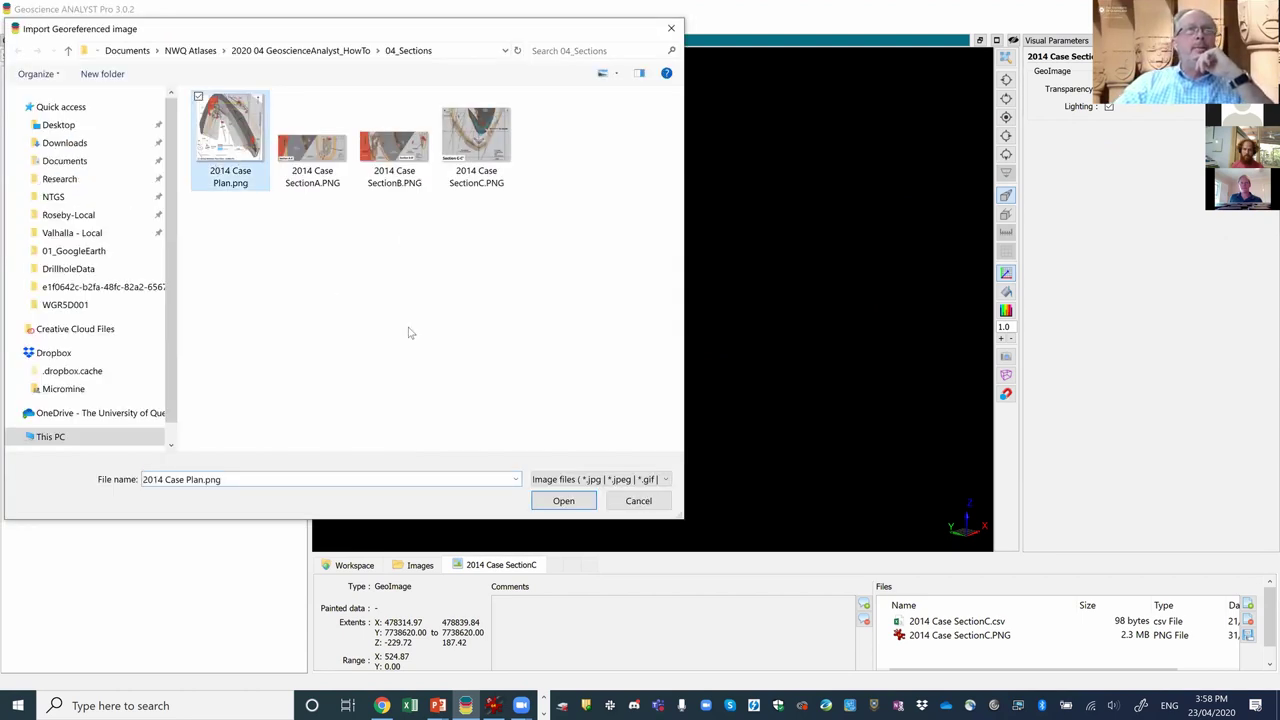
left_click(563, 501)
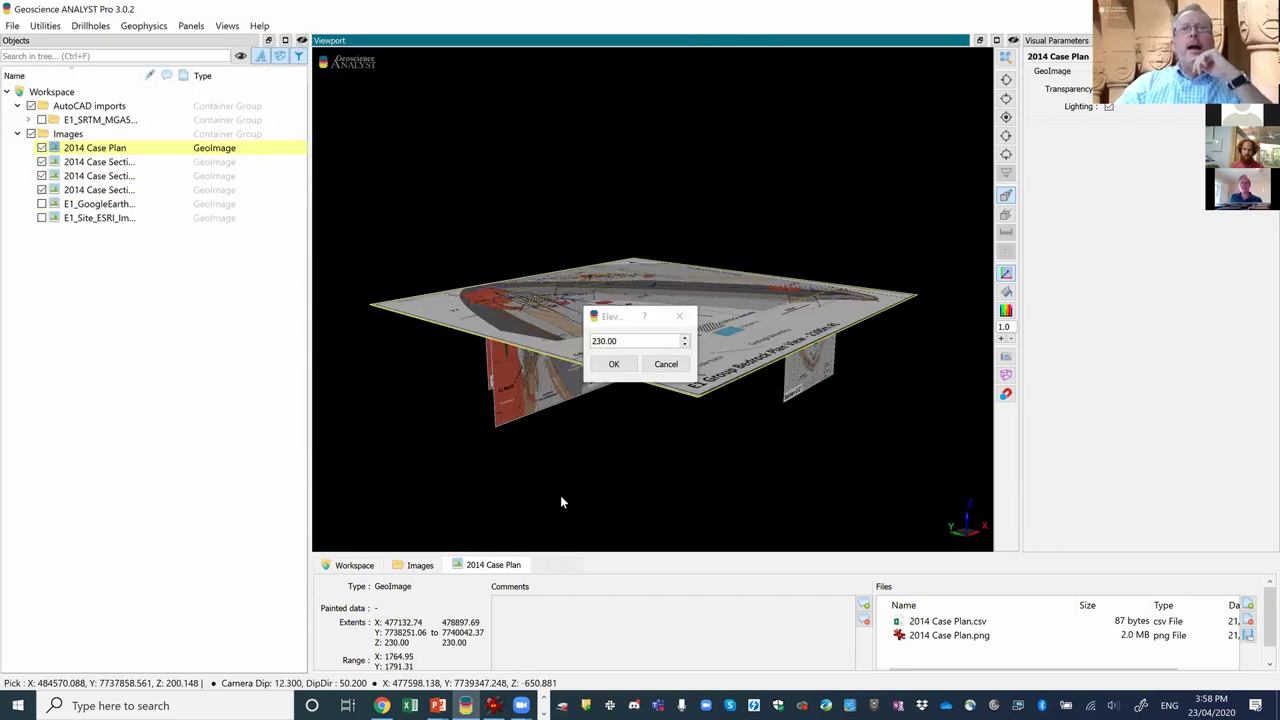
left_click(617, 342)
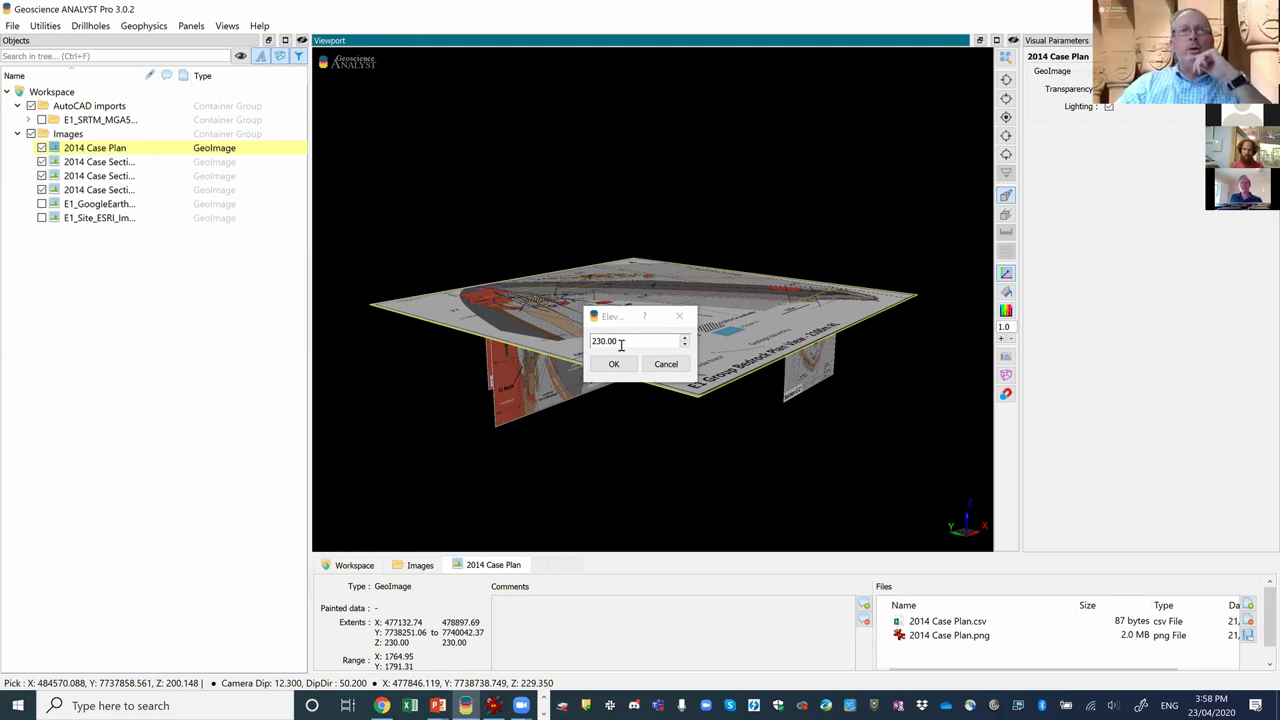
left_click(614, 365)
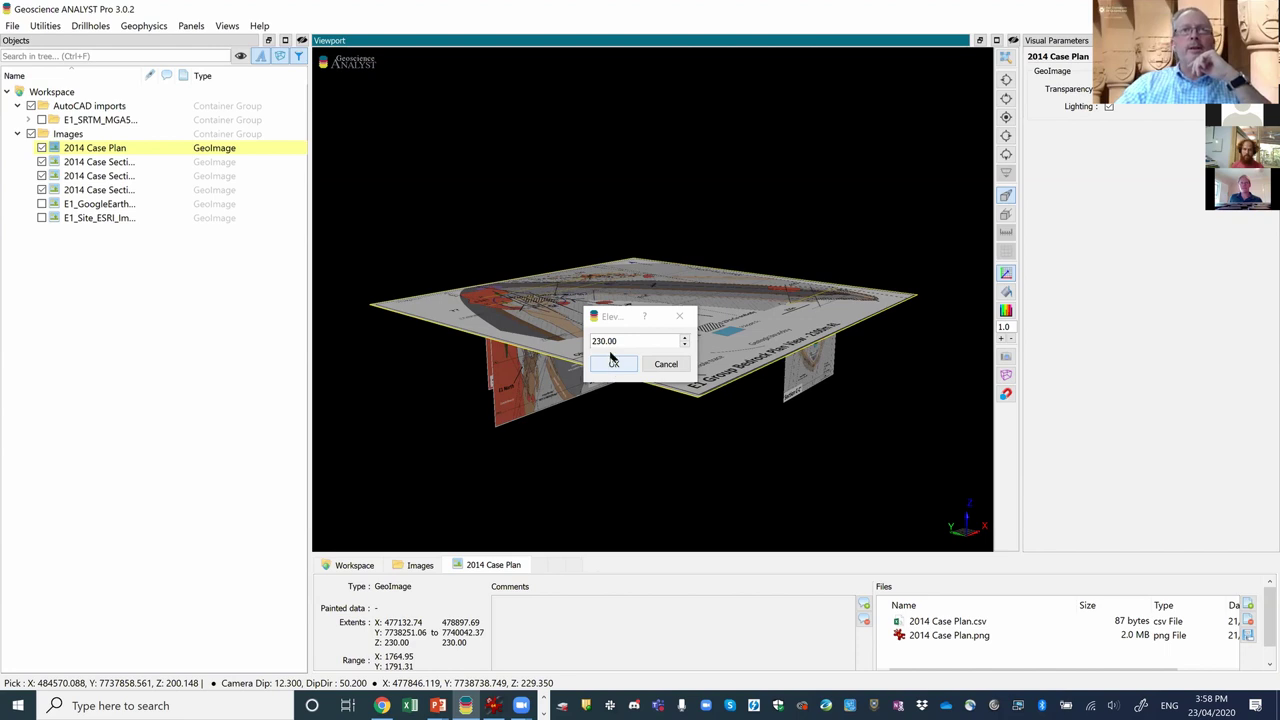
left_click_drag(603, 343, 590, 345)
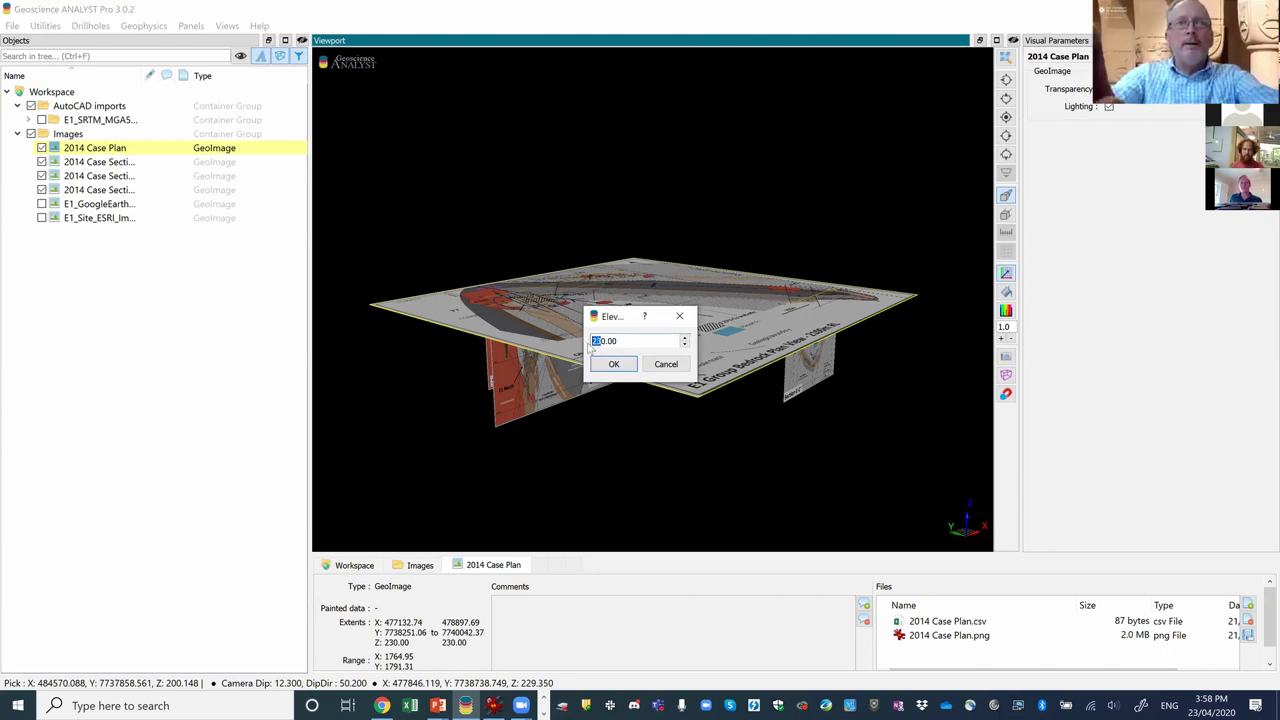
type("20")
left_click(606, 364)
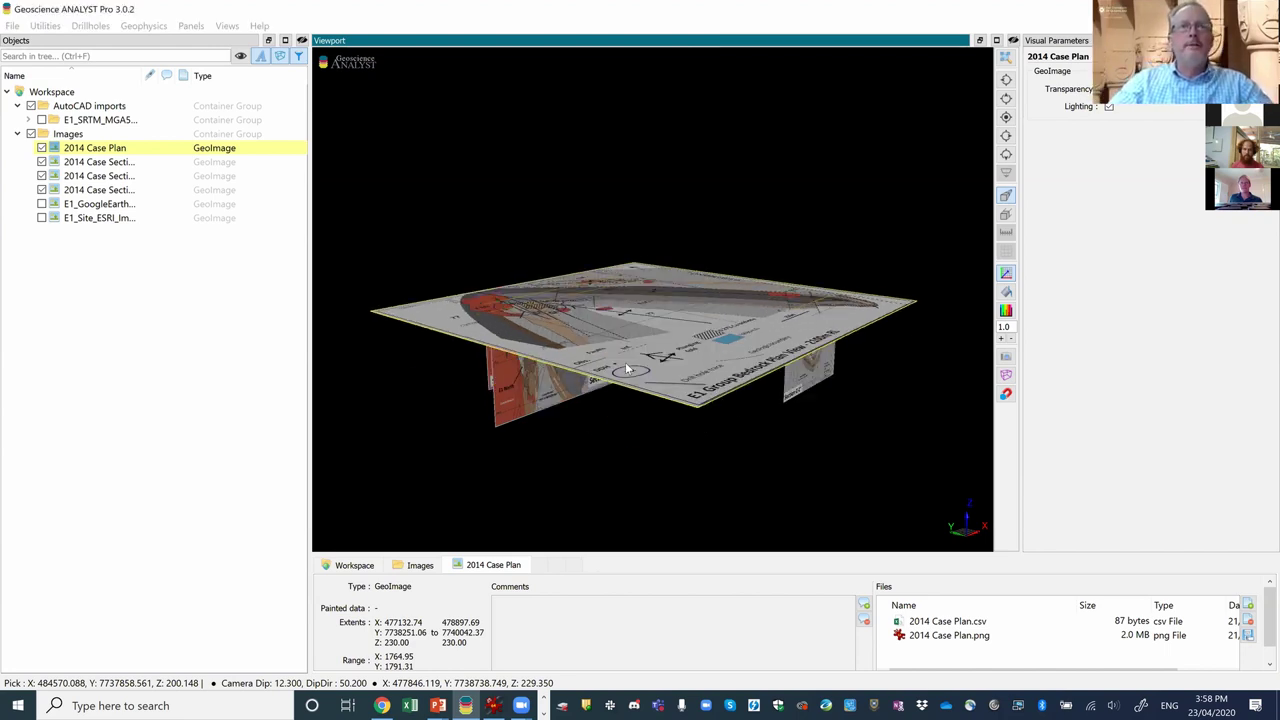
Orbit from a level side view to looking down on the plan above the three sections.
left_click_drag(752, 397, 768, 315)
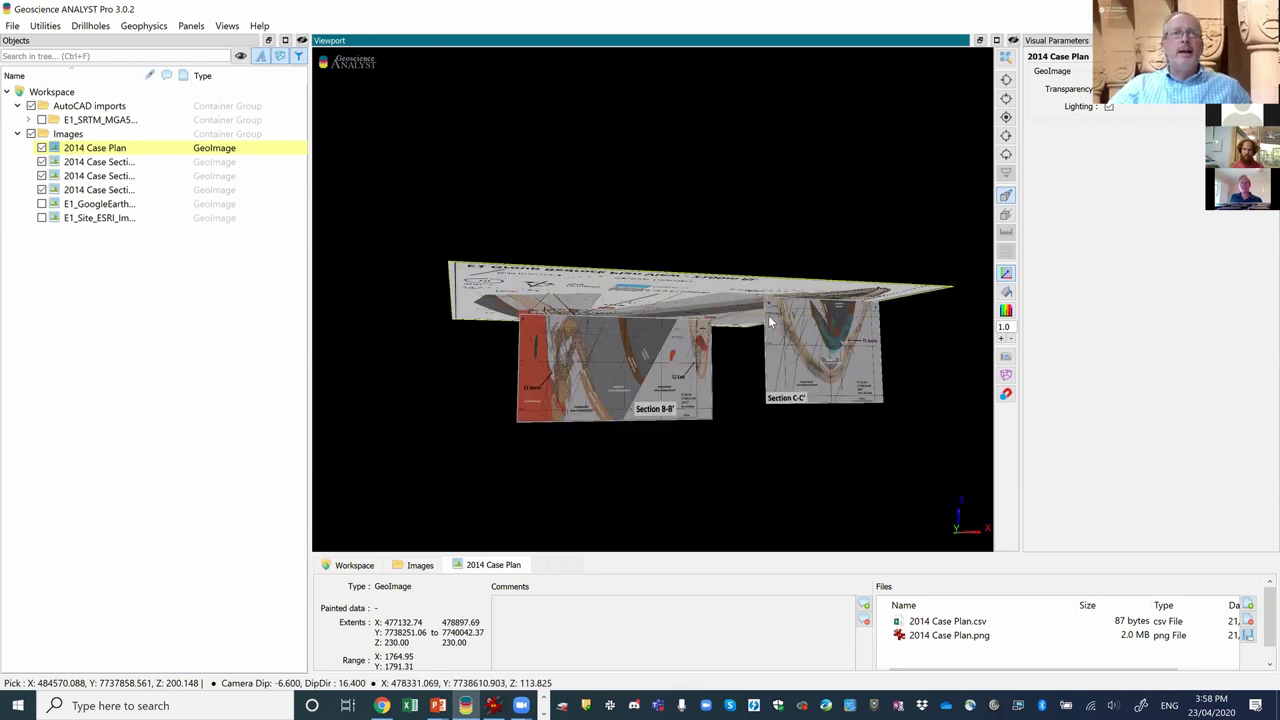
left_click_drag(643, 313, 640, 312)
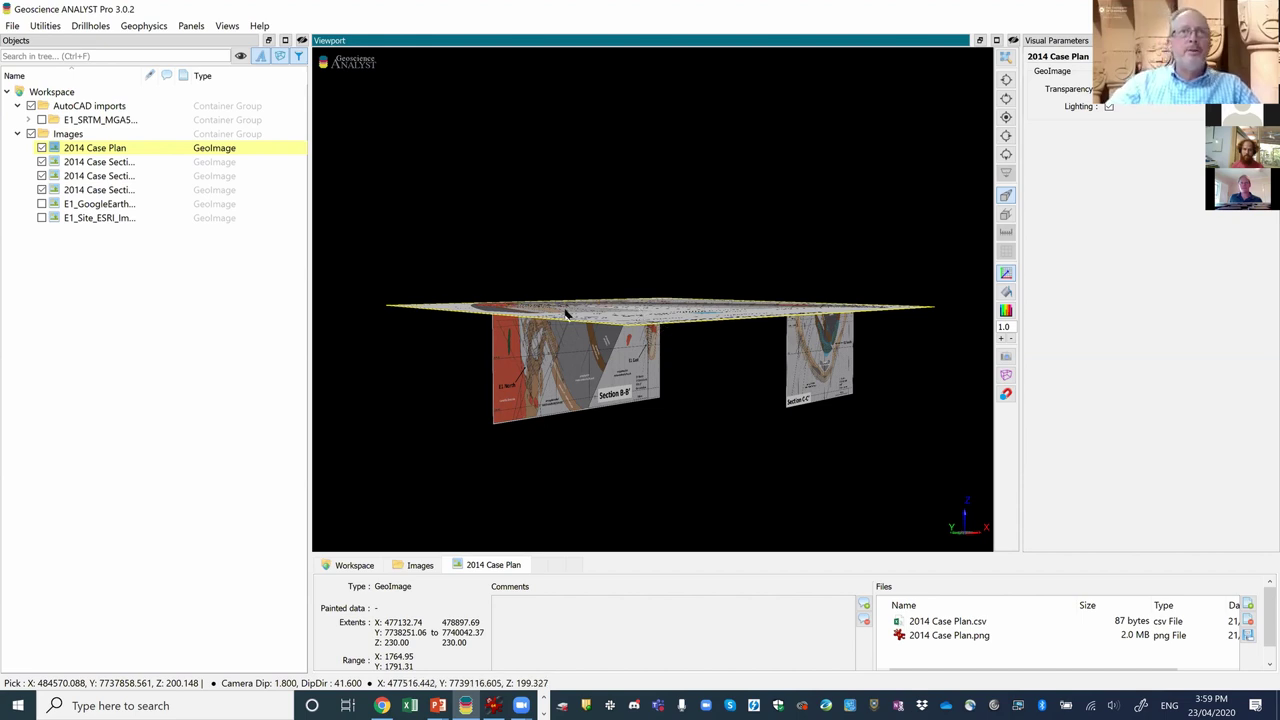
left_click_drag(634, 331, 663, 313)
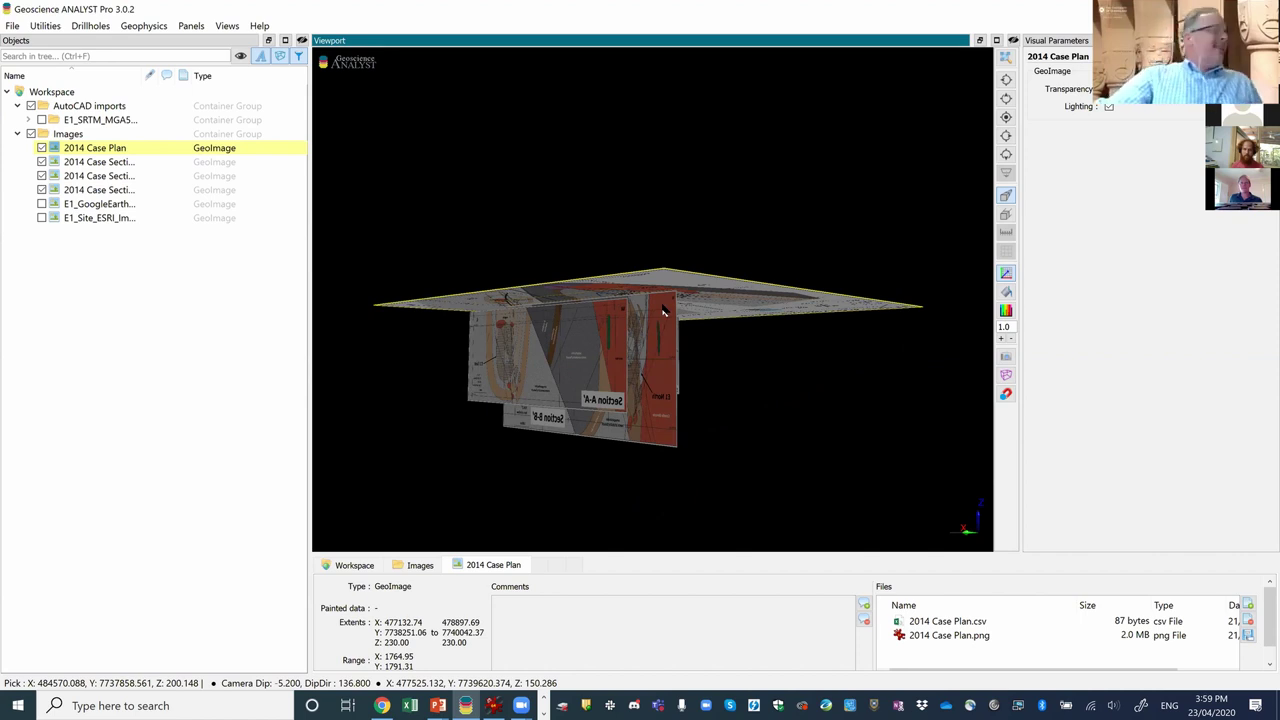
left_click_drag(686, 318, 268, 205)
Import E1_PitShell_decimated.dxf from the 02_PitShell folder as an AutoCAD DXF file.
left_click(12, 25)
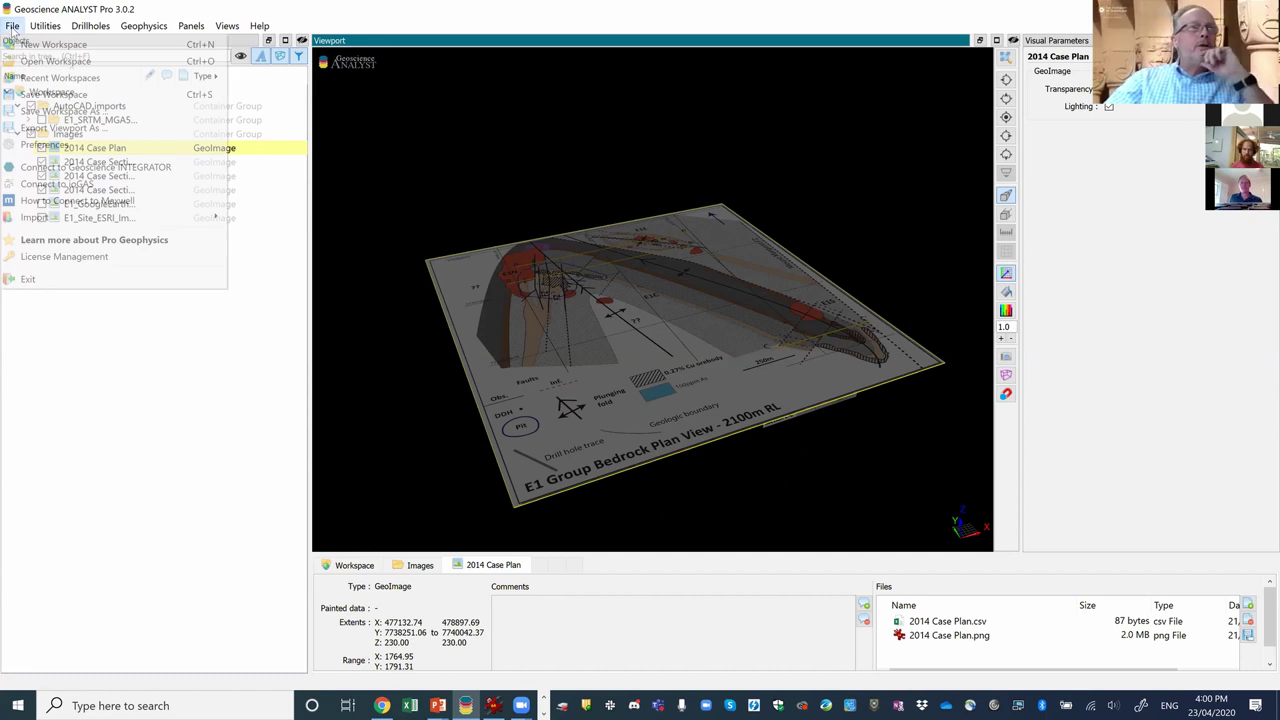
mouse_move(120, 217)
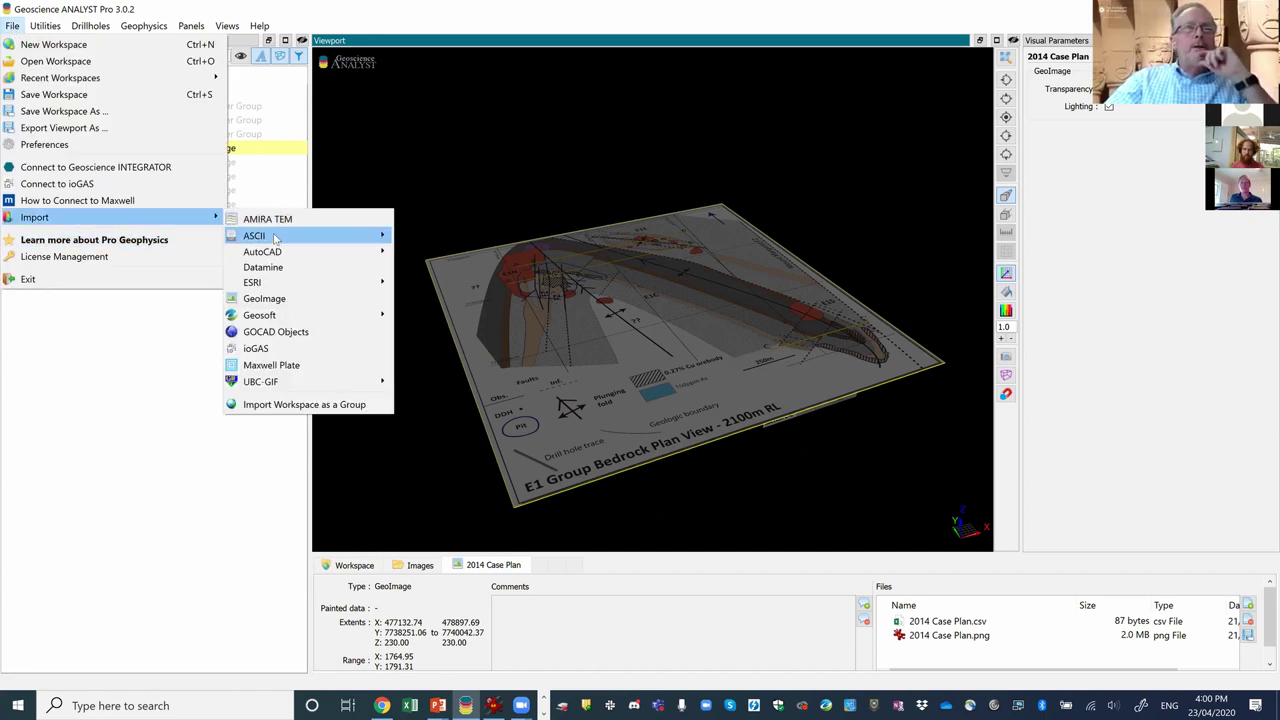
mouse_move(276, 237)
mouse_move(305, 254)
left_click(453, 256)
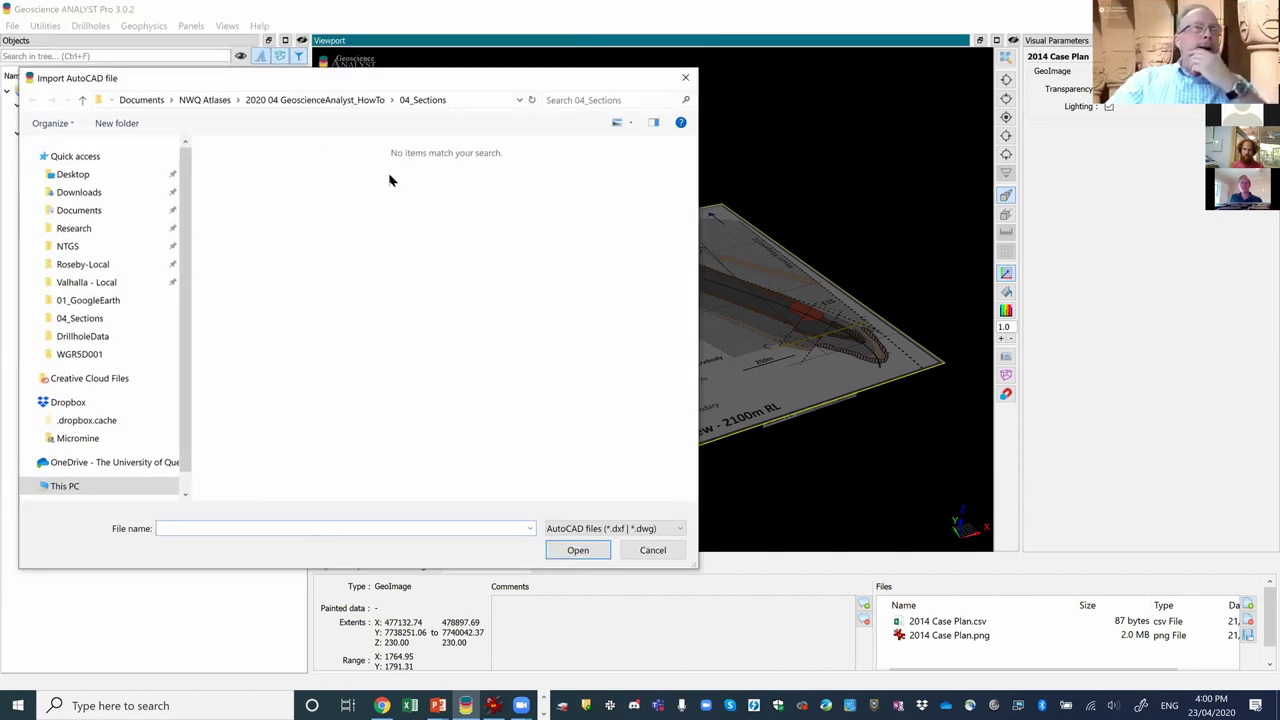
left_click(314, 101)
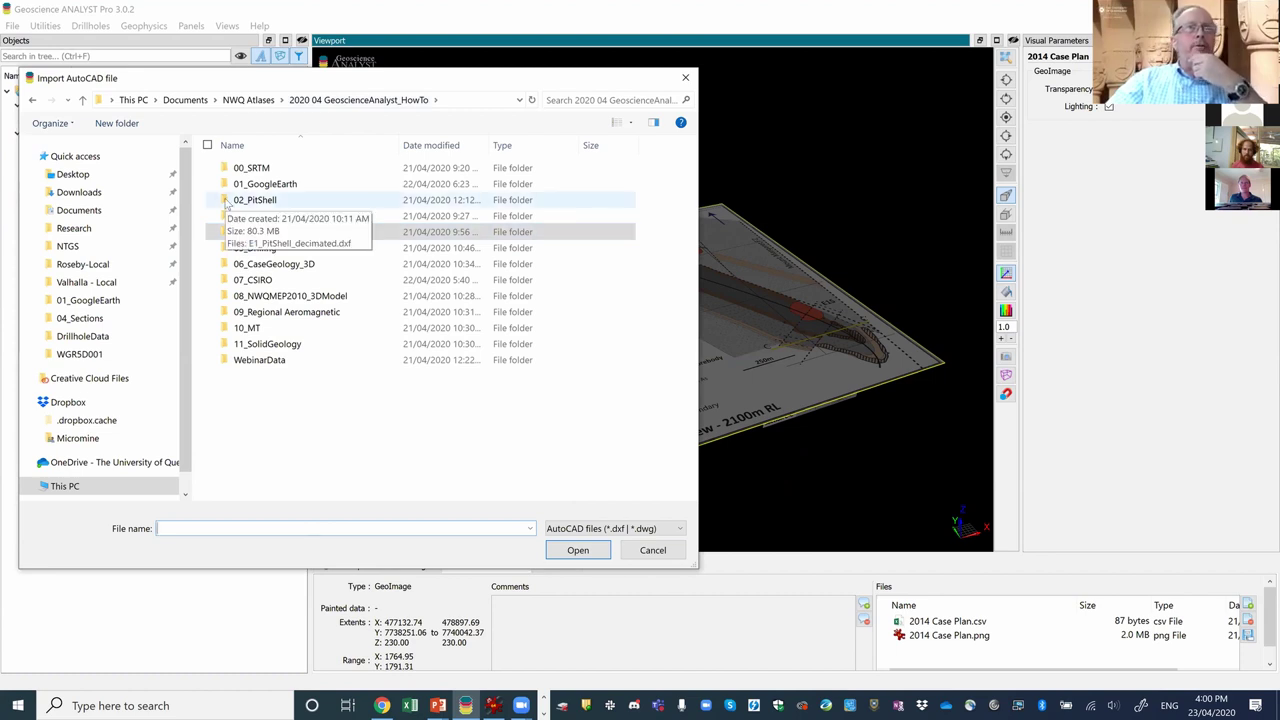
double_click(252, 200)
left_click(600, 170)
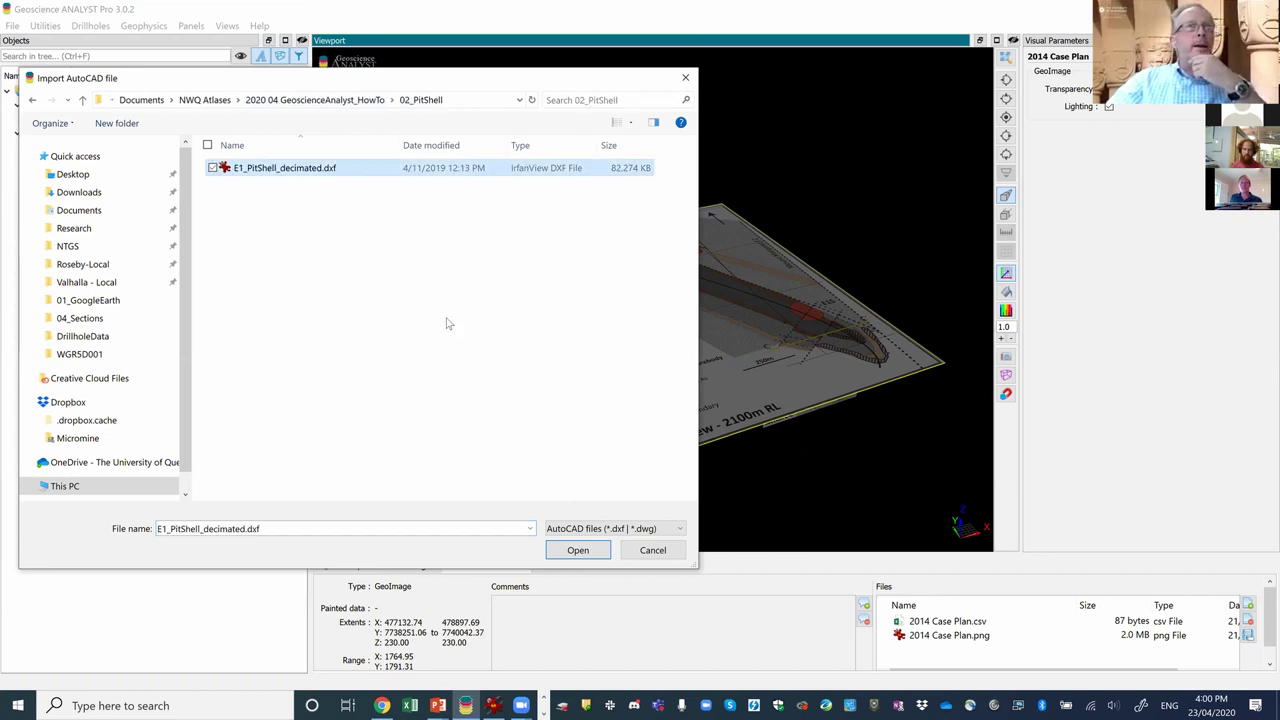
left_click(579, 550)
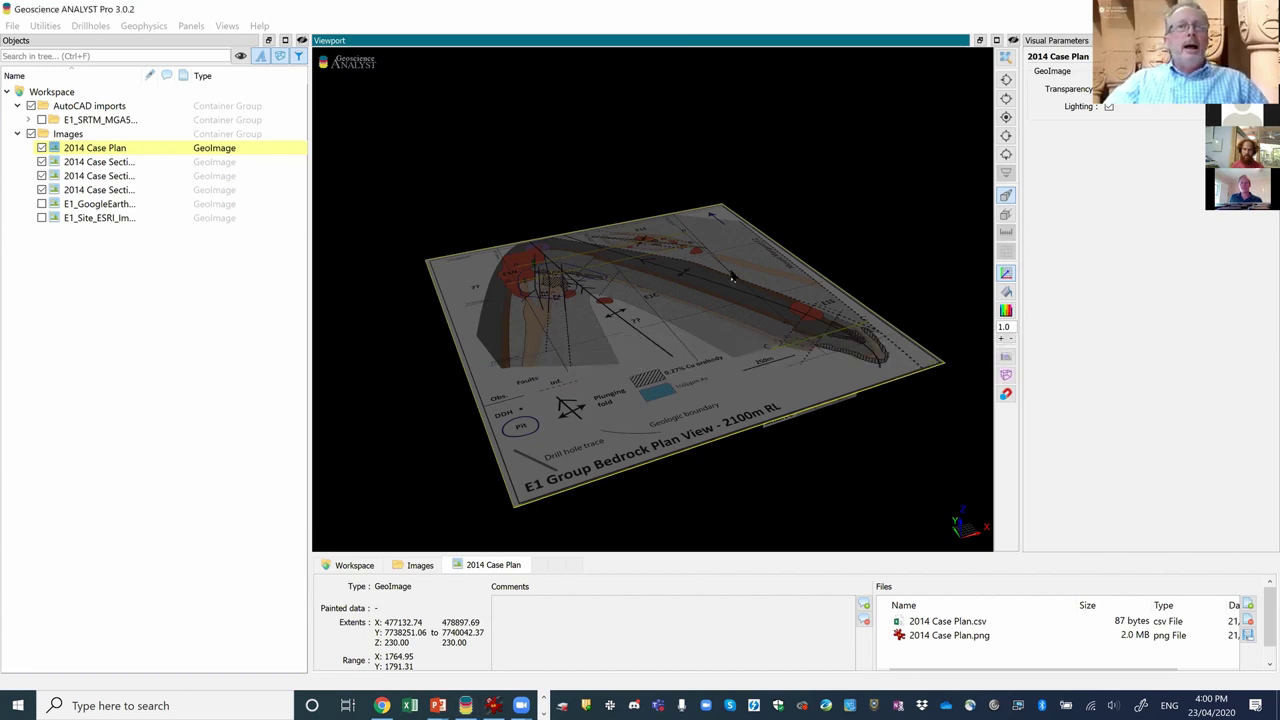
Translate the Open_Pit_e surface by -2000 in Z.
scroll(737, 271, "down", 5)
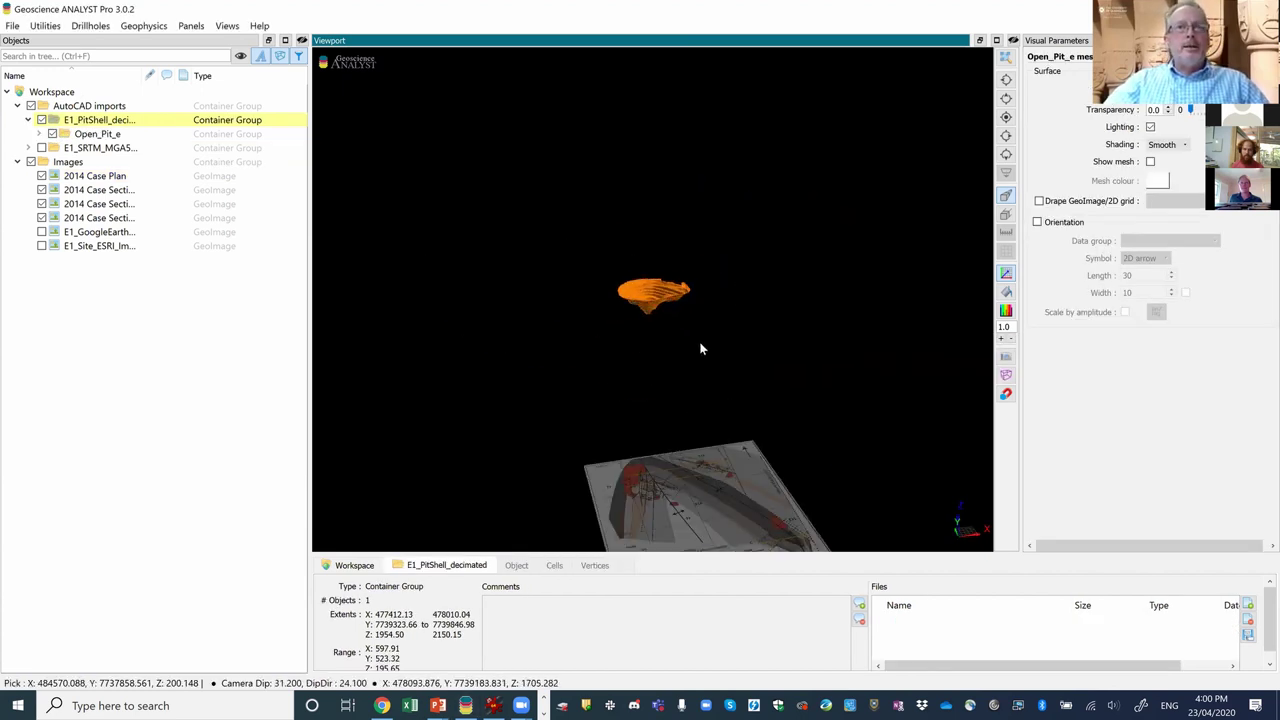
left_click(654, 308)
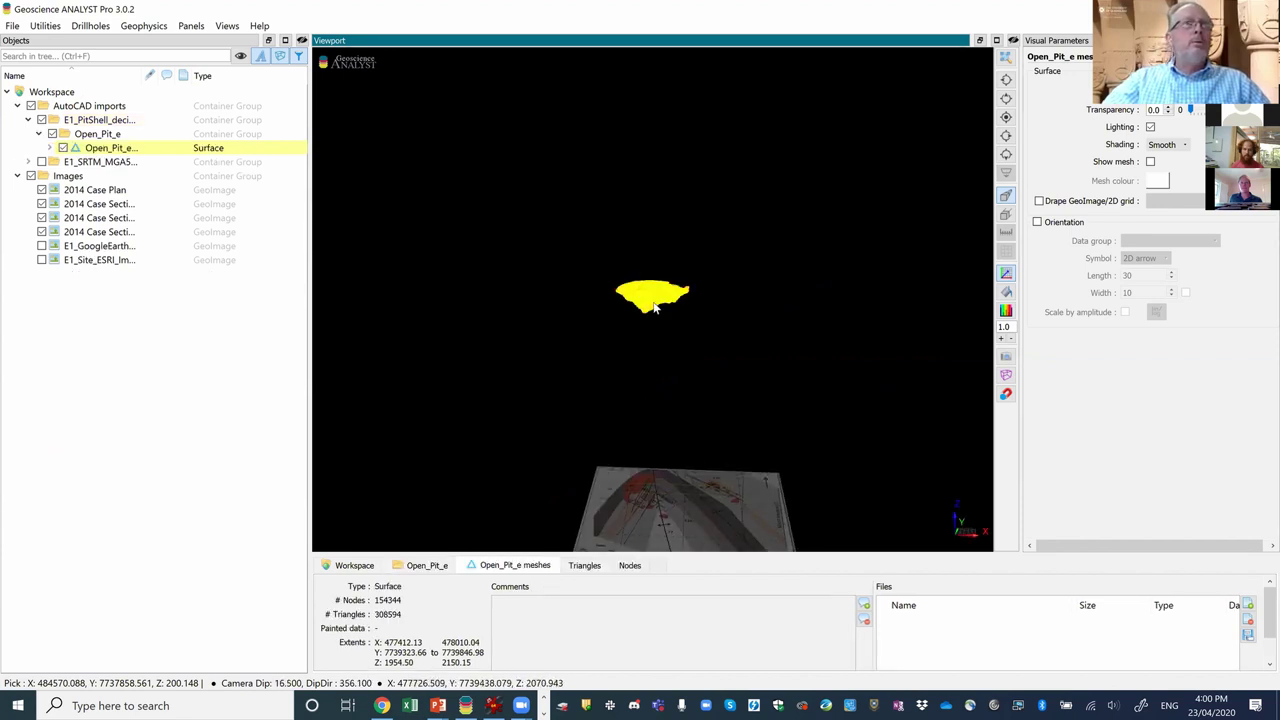
right_click(112, 150)
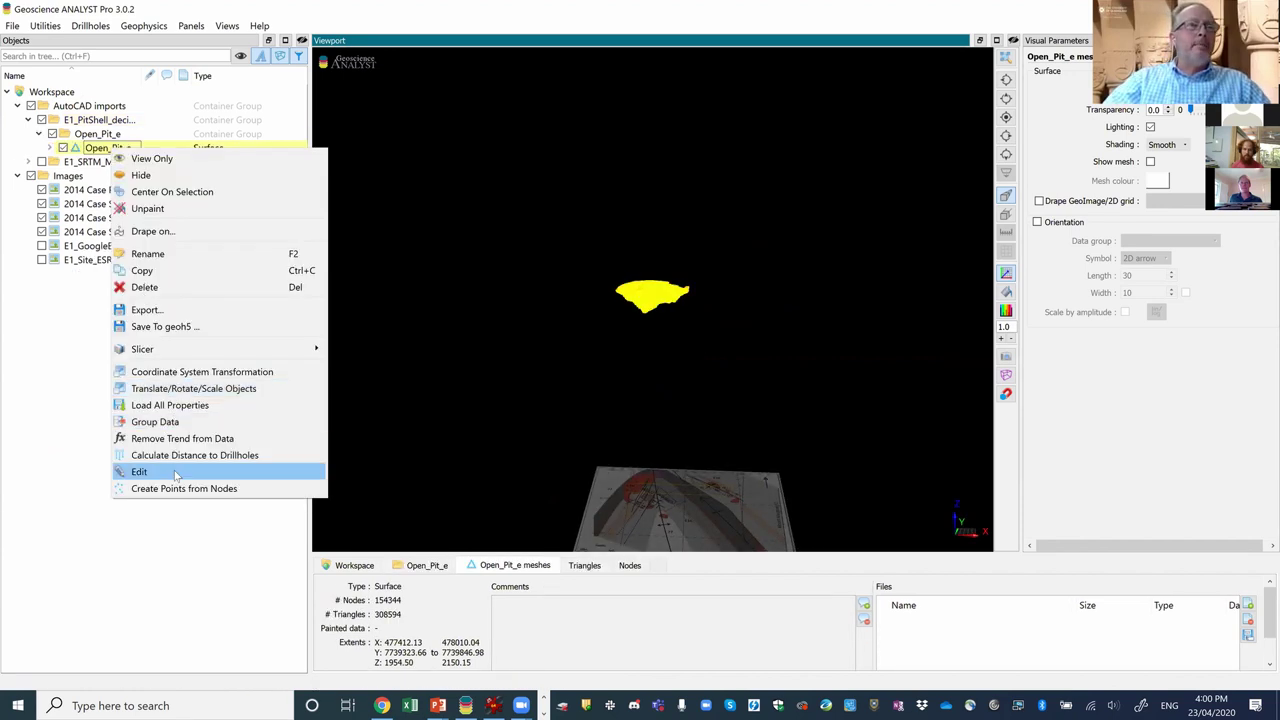
left_click(190, 387)
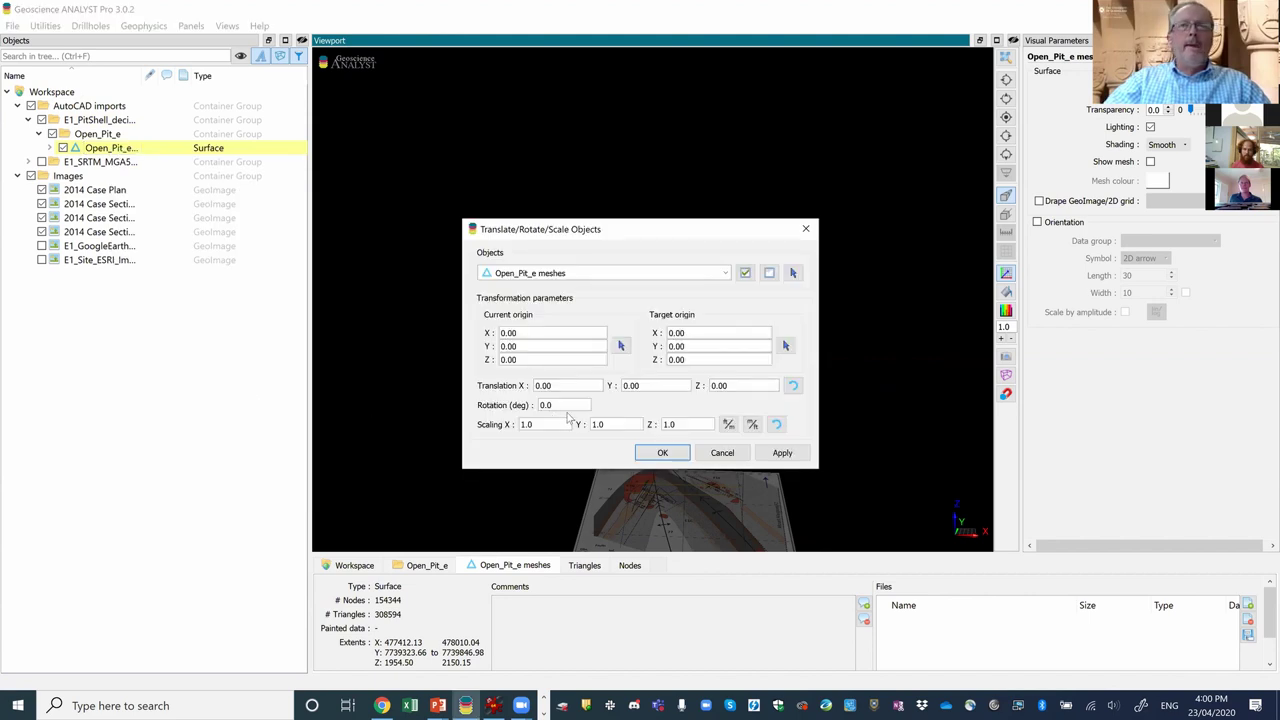
left_click(712, 385)
type("-2000")
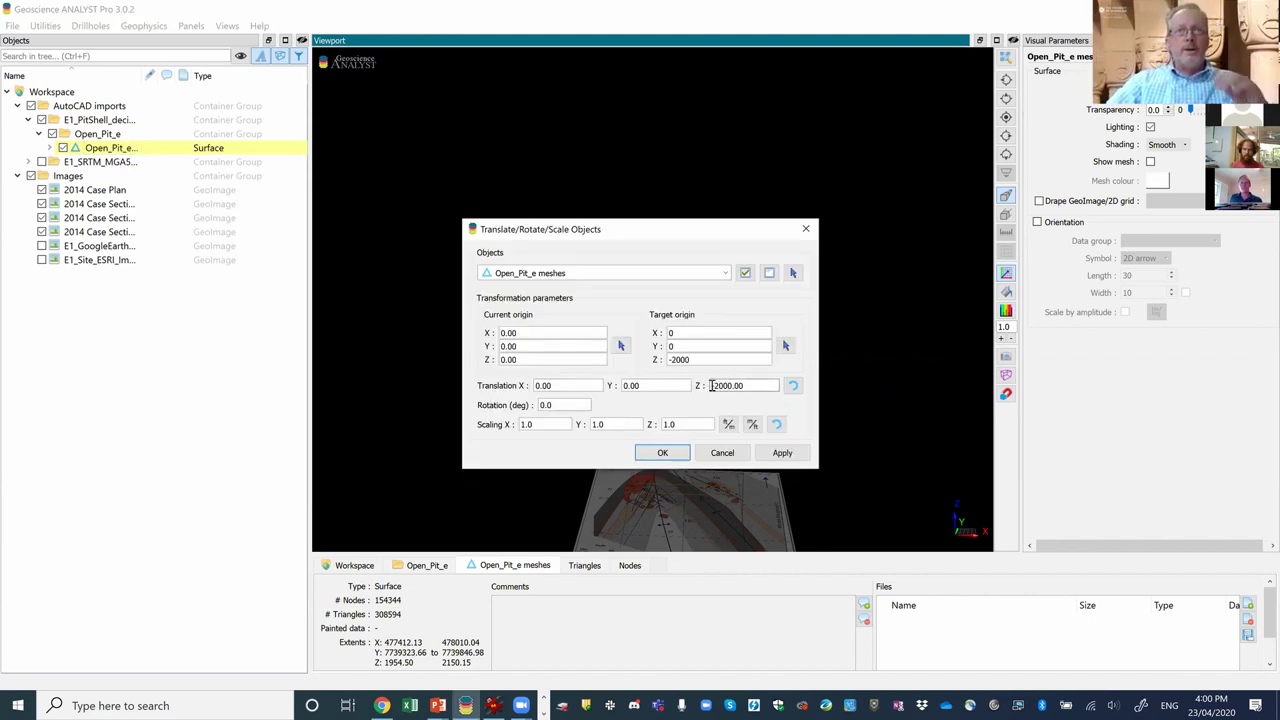
left_click(662, 452)
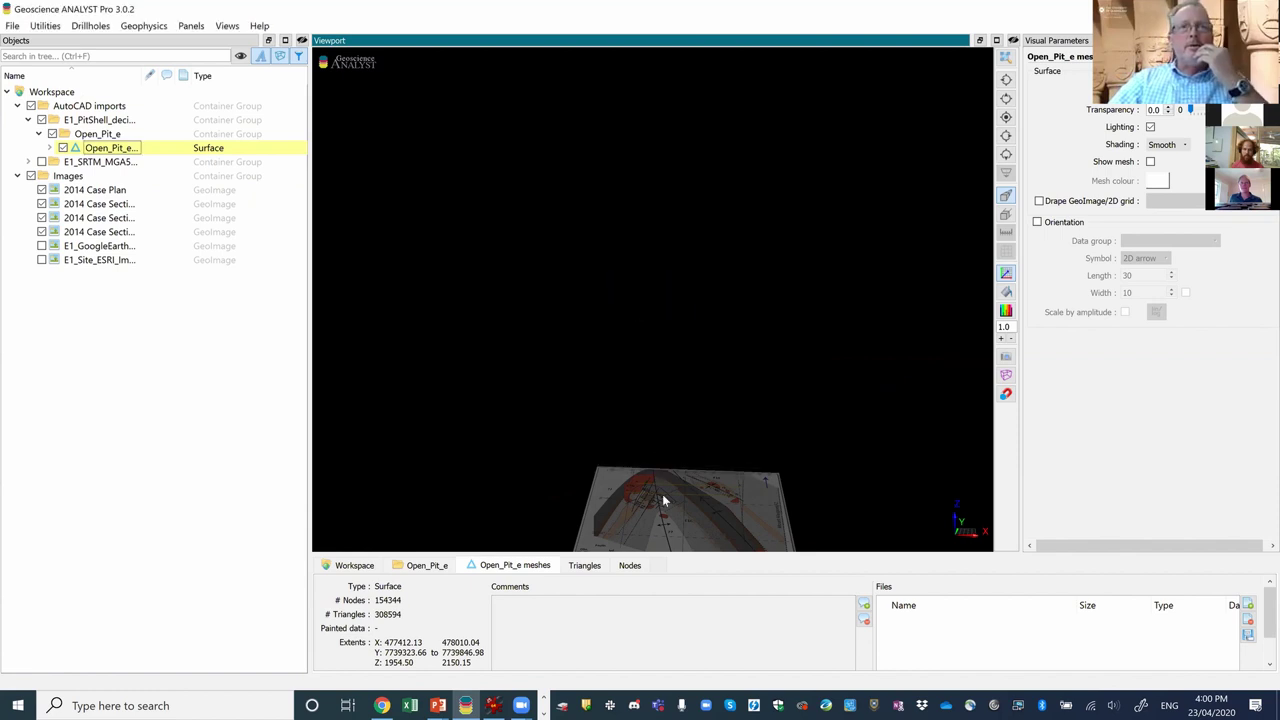
Orbit and pan around the lowered pit shell, then select the 2014 Case Plan image.
left_click_drag(720, 457, 600, 342)
scroll(503, 335, "up", 2)
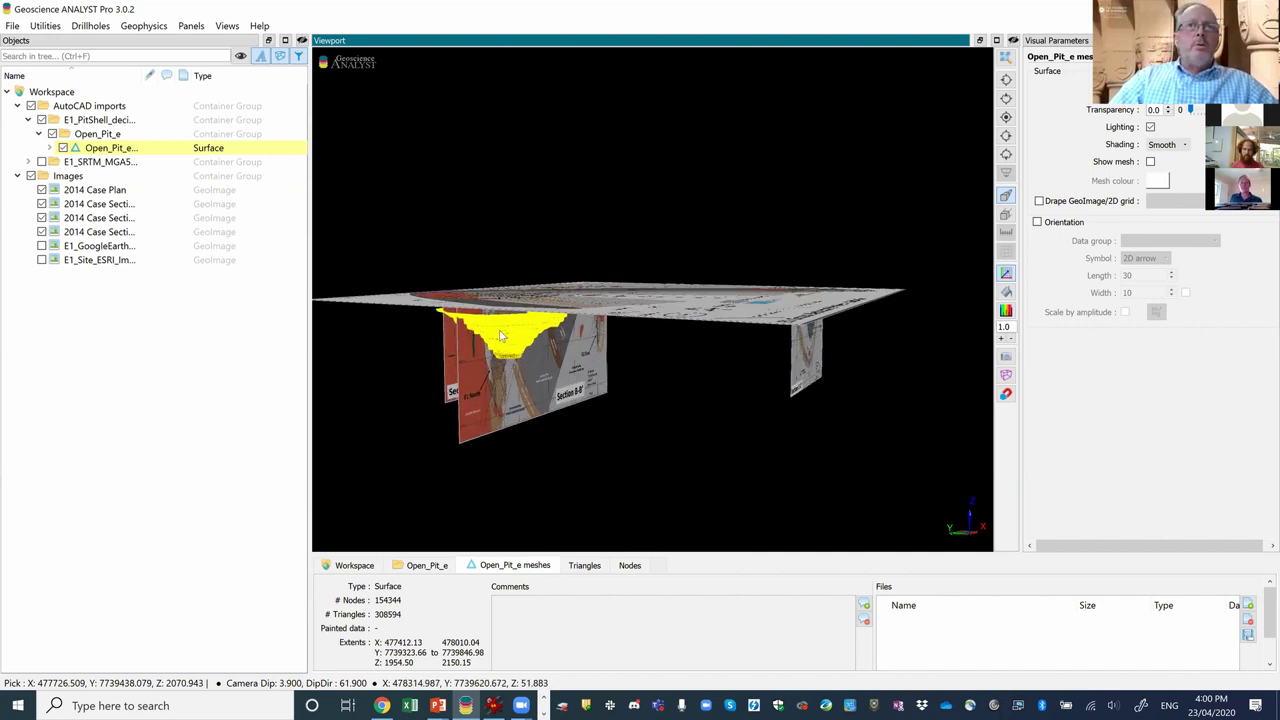
scroll(650, 305, "up", 2)
middle_click_drag(789, 271, 576, 318)
left_click_drag(576, 318, 603, 318)
left_click_drag(713, 296, 690, 295)
left_click(110, 190)
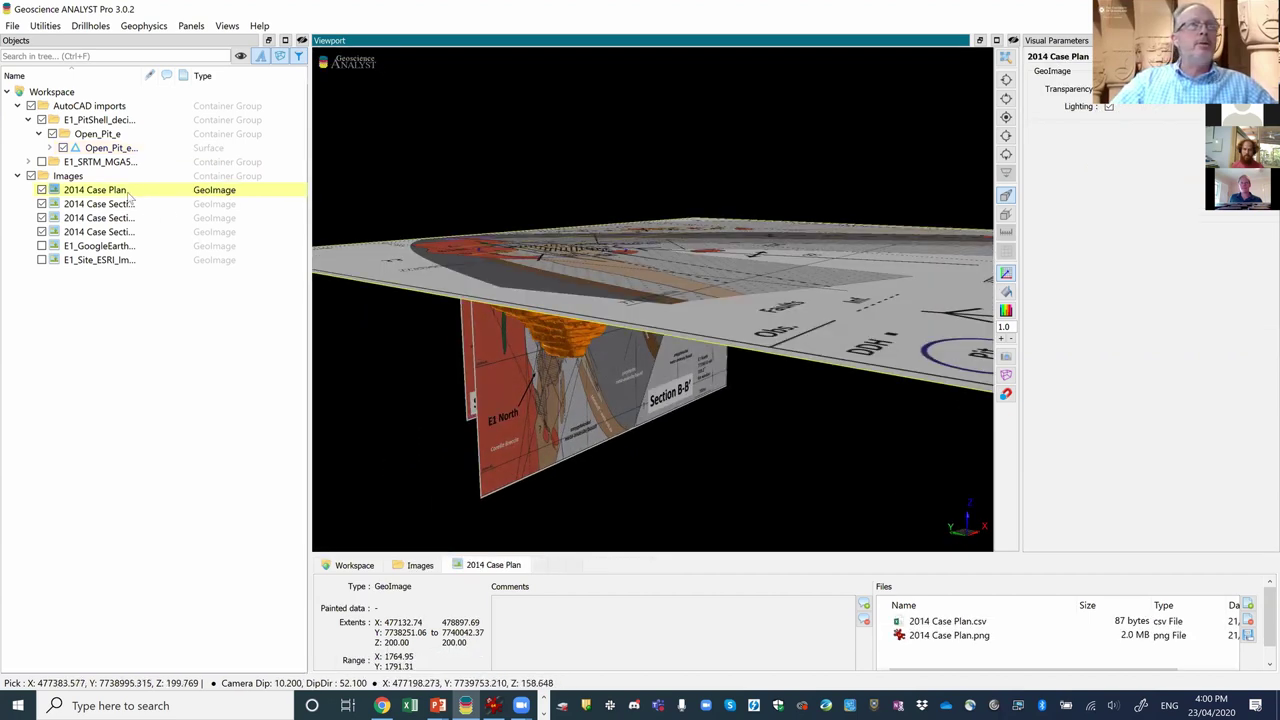
Lower the 2014 Case Plan image three times by 10 in Z, then close the transform settings.
right_click(127, 191)
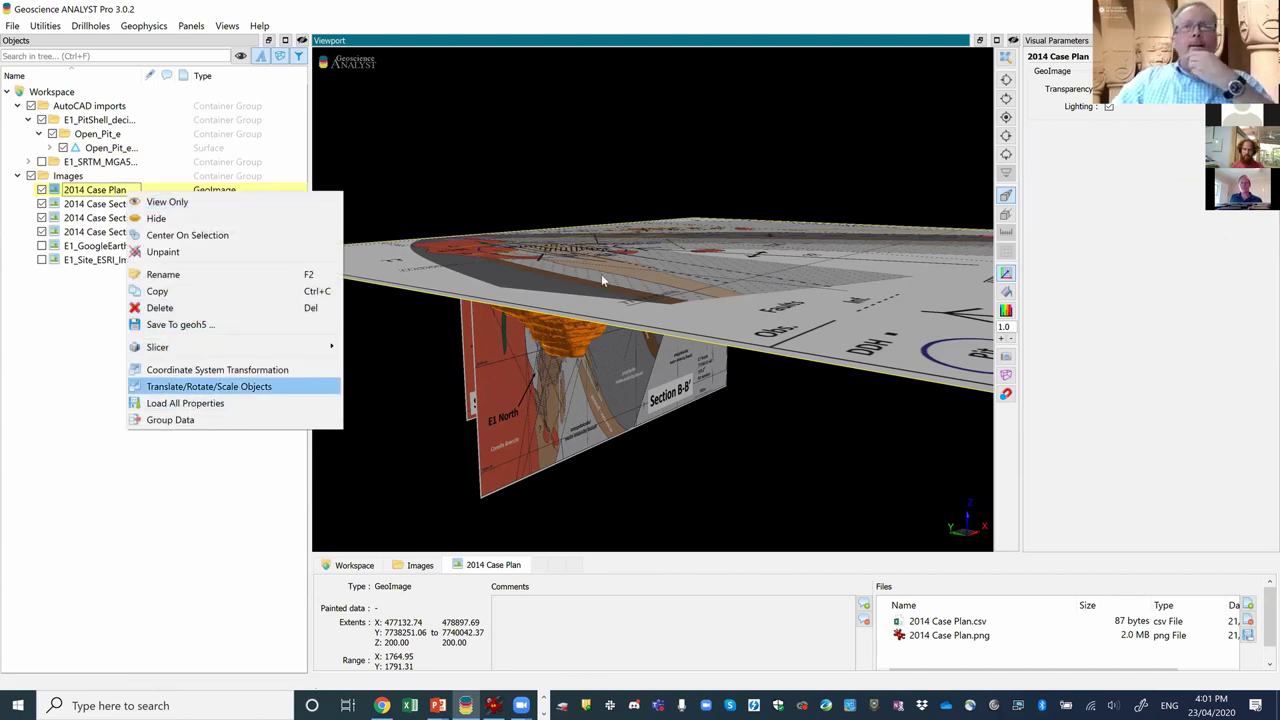
left_click(208, 386)
left_click_drag(644, 233, 983, 221)
left_click(1052, 373)
type("-10")
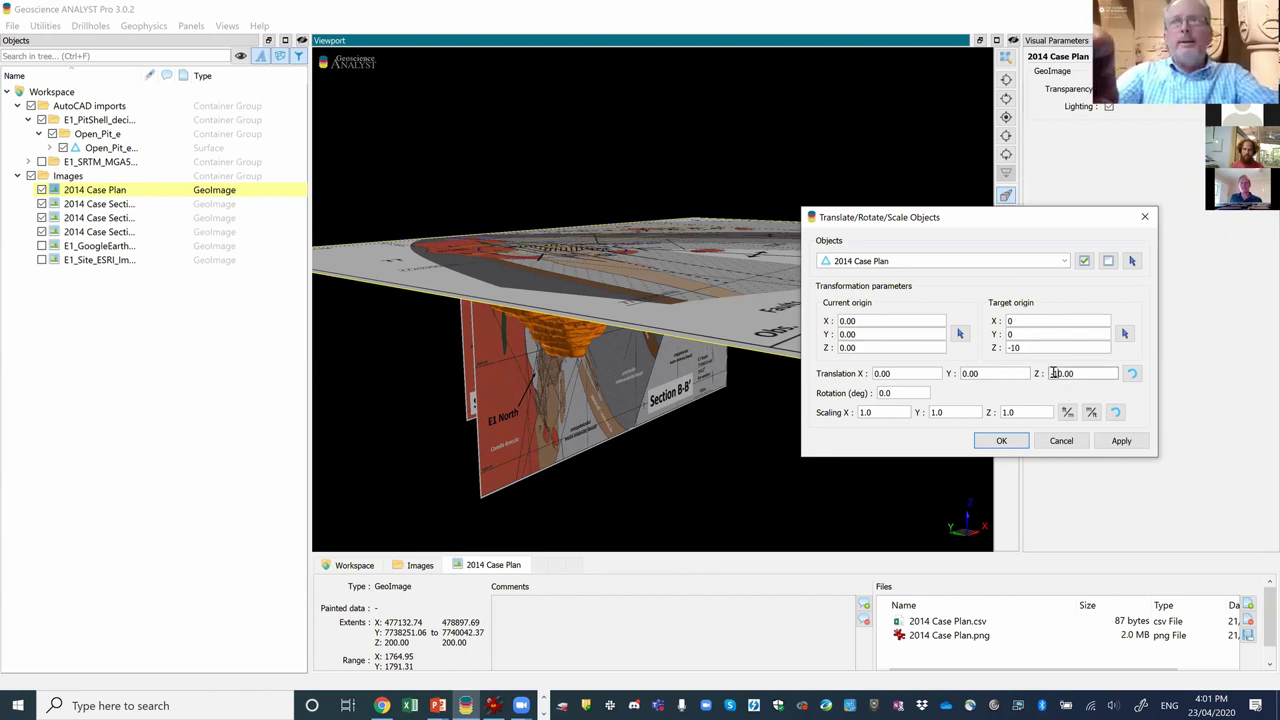
left_click(1121, 441)
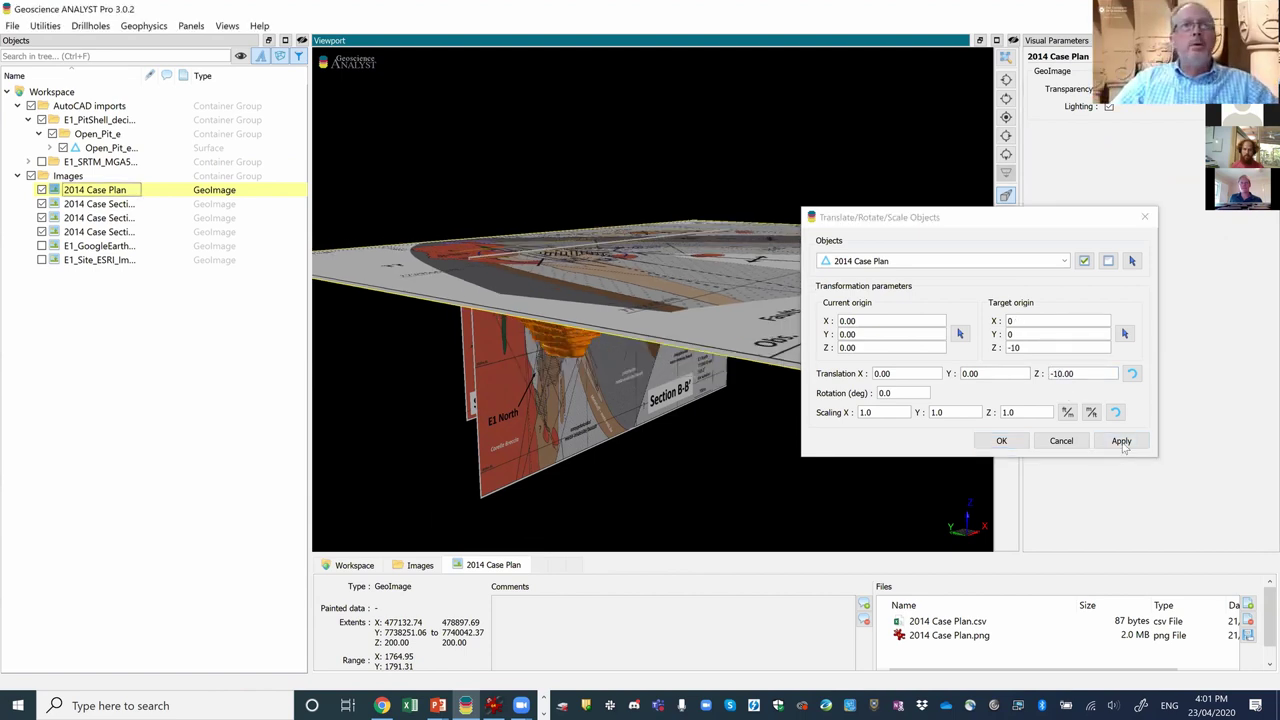
left_click(1115, 442)
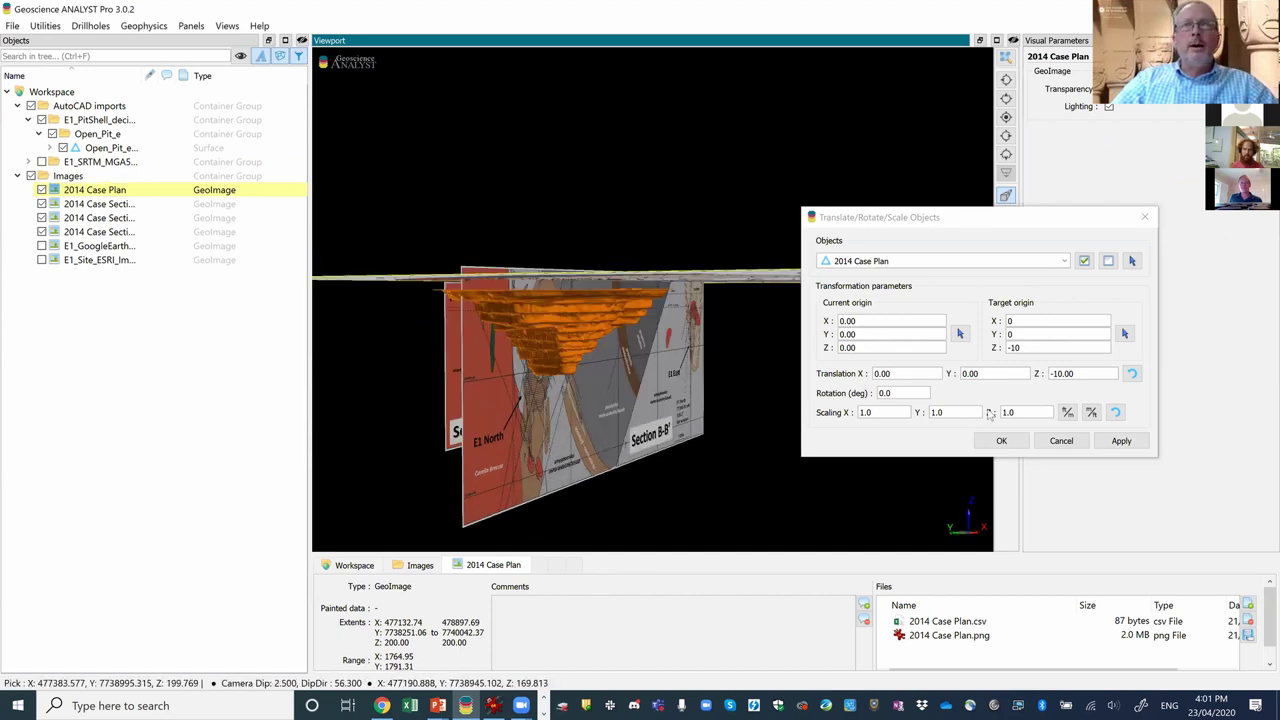
left_click(1115, 442)
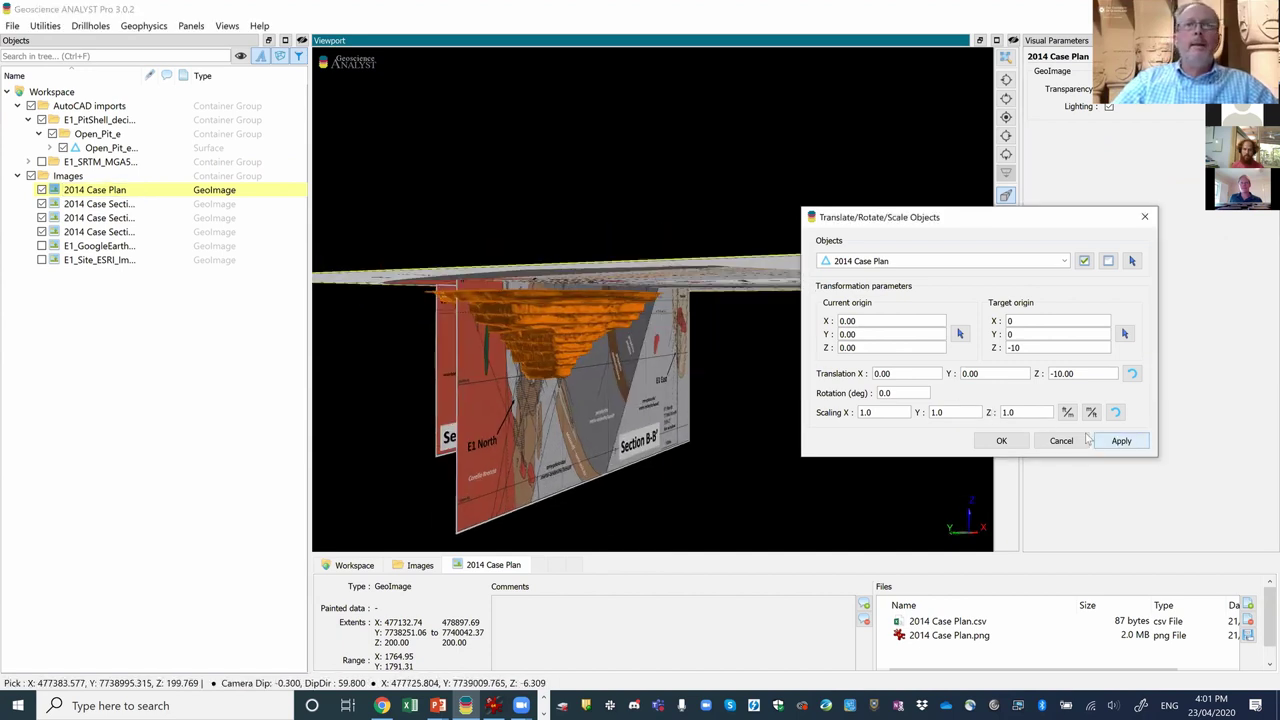
left_click(1001, 441)
Orbit to view the plan image over the pit shell from above and below.
left_click_drag(796, 322, 785, 364)
scroll(785, 364, "down", 5)
left_click_drag(746, 309, 789, 357)
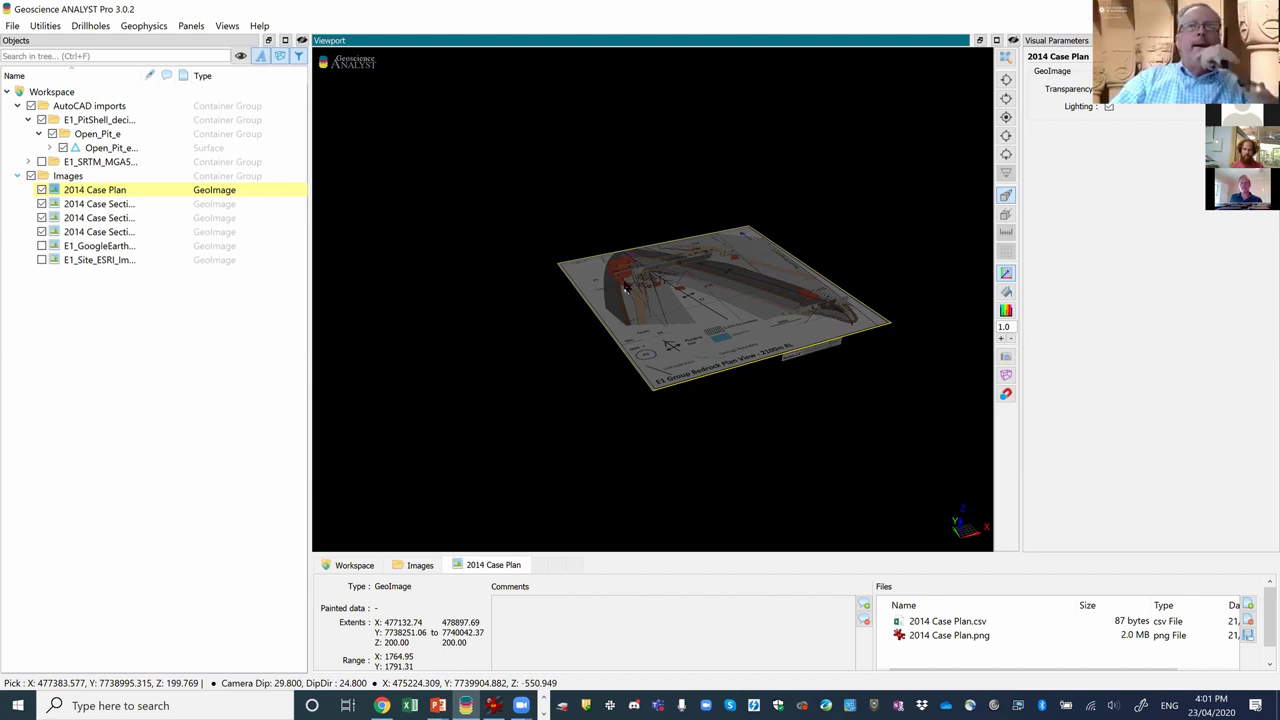
Collapse the Images folder and begin an ASCII column-file import.
left_click_drag(743, 309, 660, 280)
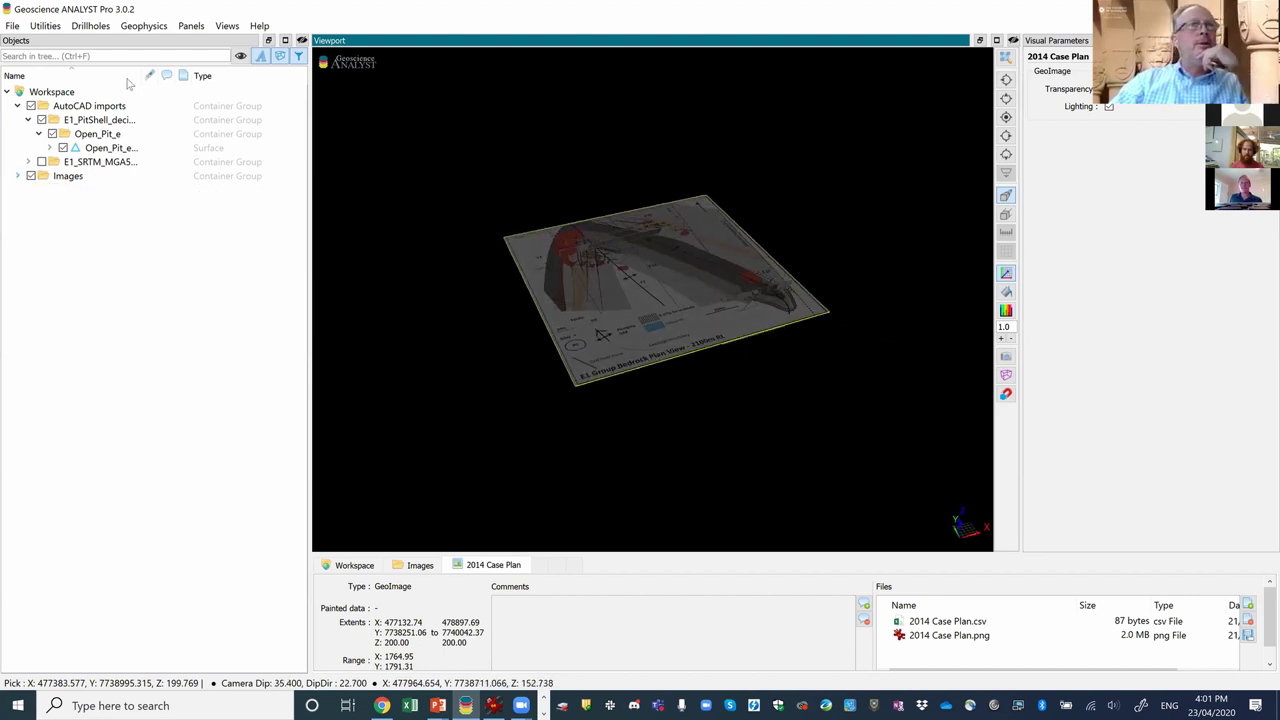
left_click(12, 25)
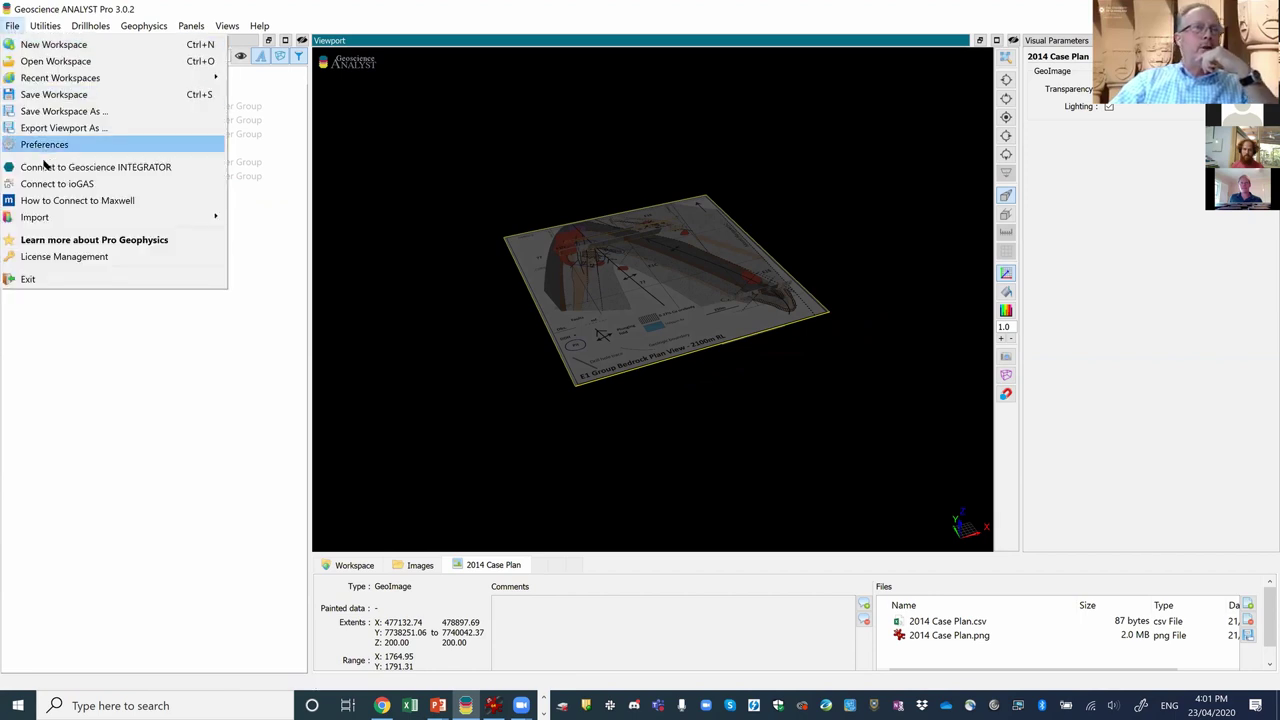
mouse_move(66, 219)
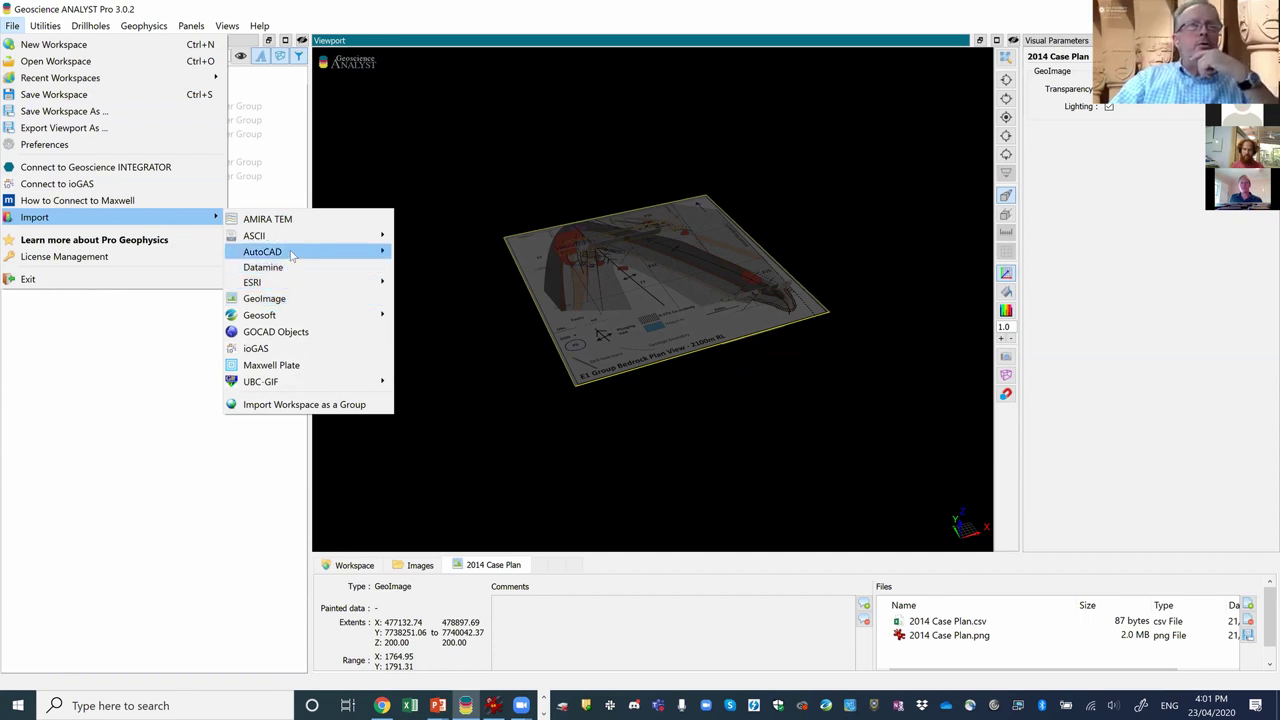
mouse_move(293, 238)
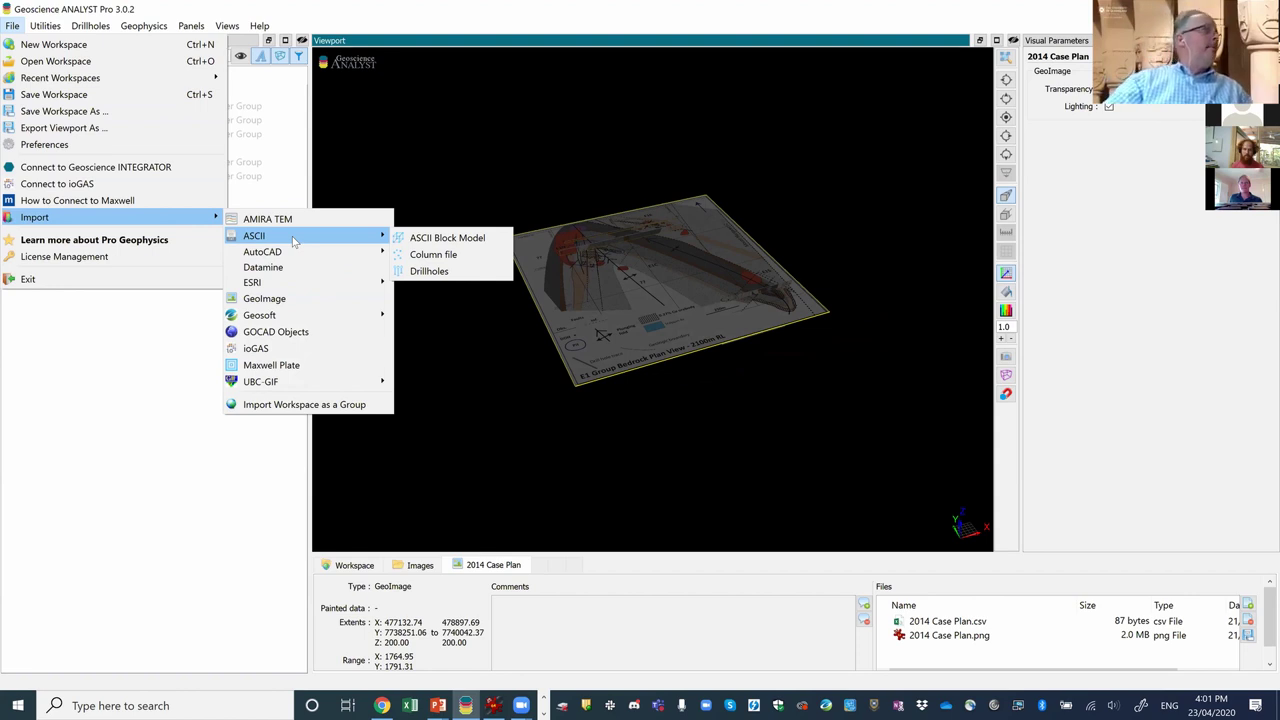
left_click(450, 255)
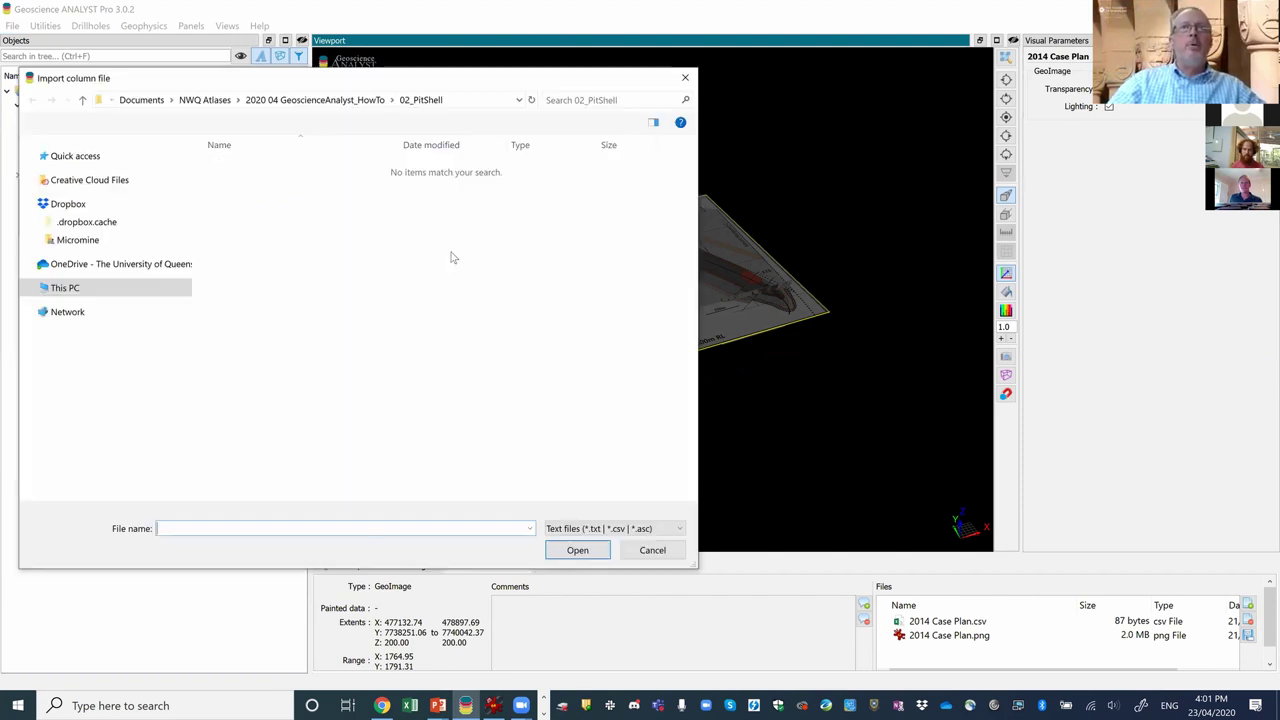
Open E1_AQR_Geochem_MGA54.csv from the 03_Geochemistry folder for point import.
left_click(347, 104)
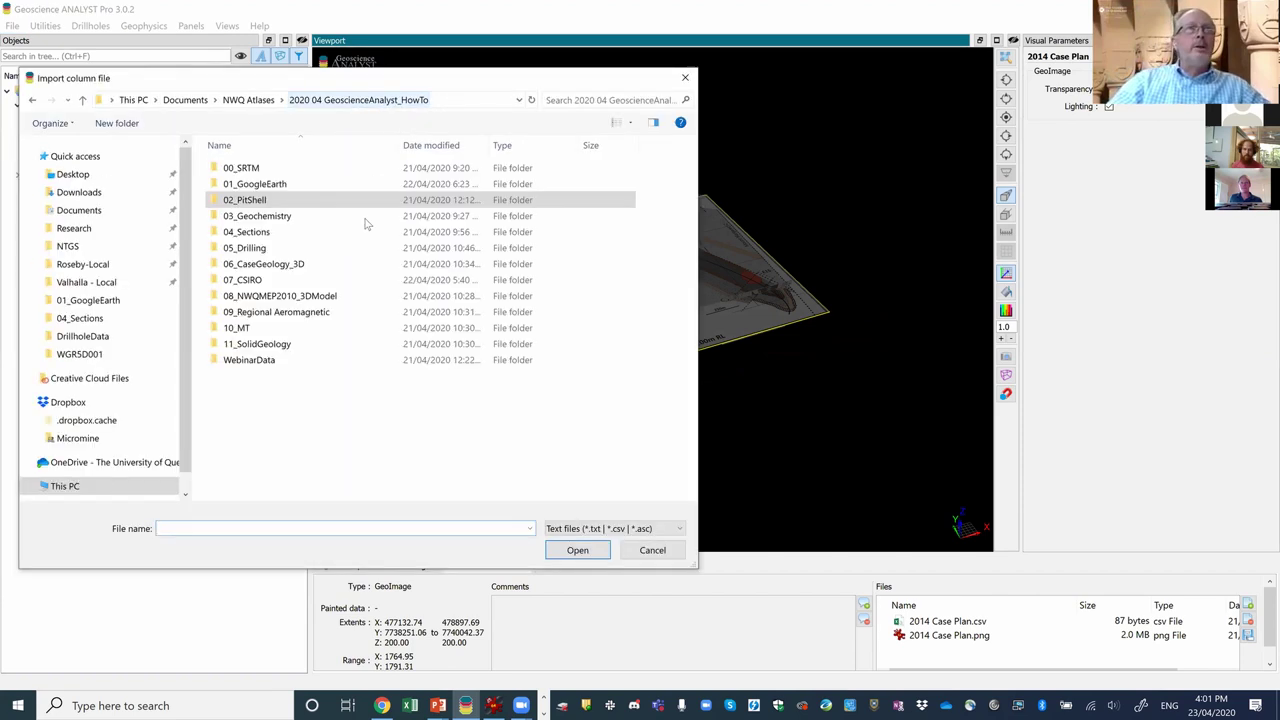
double_click(237, 219)
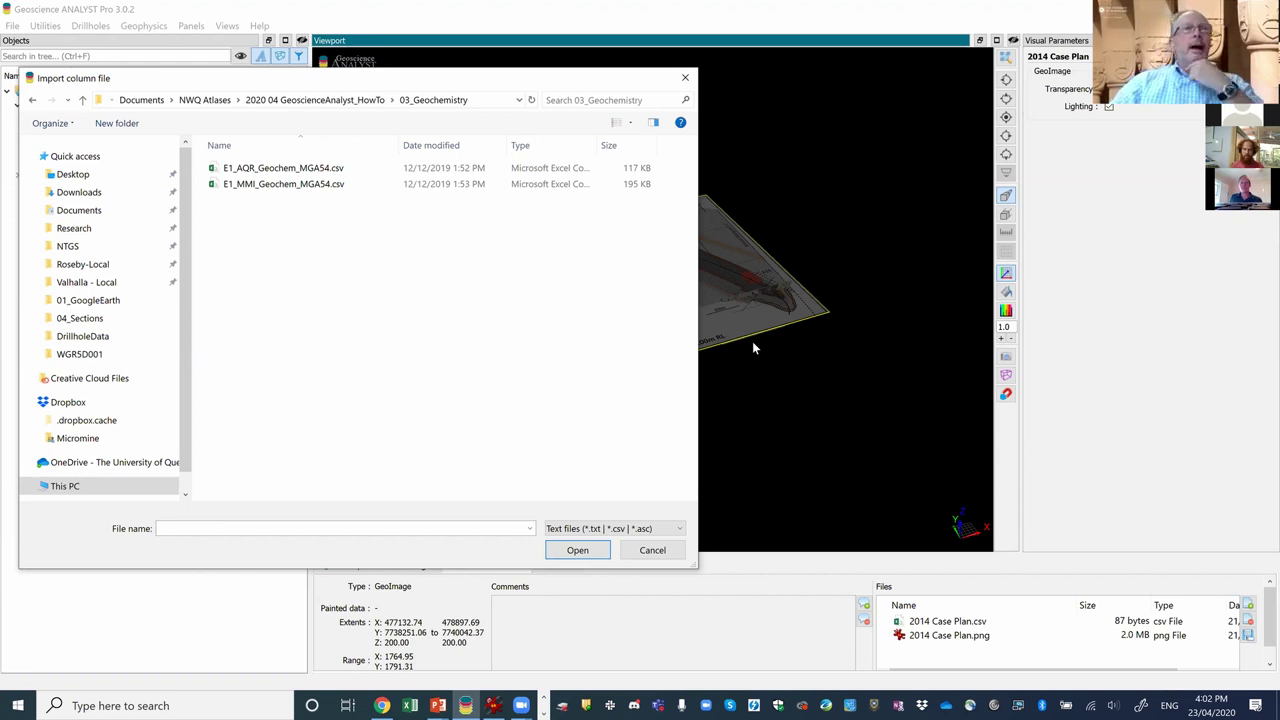
left_click(272, 192)
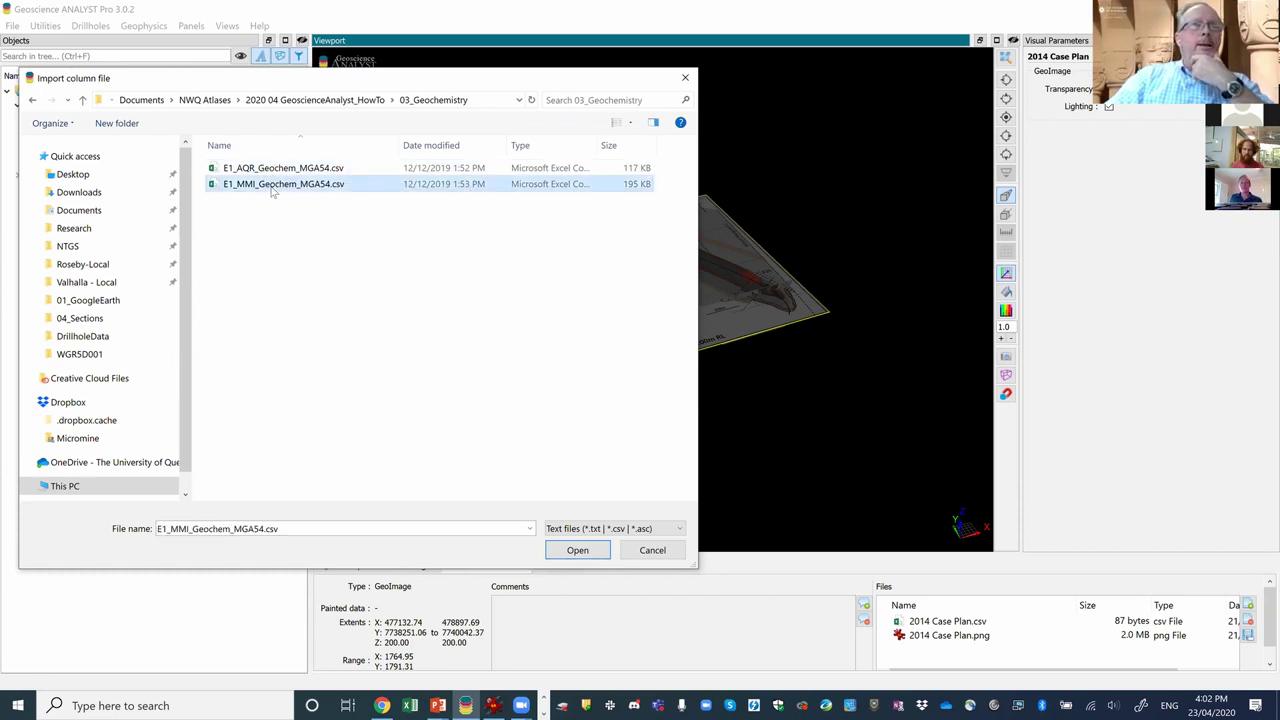
left_click(275, 168)
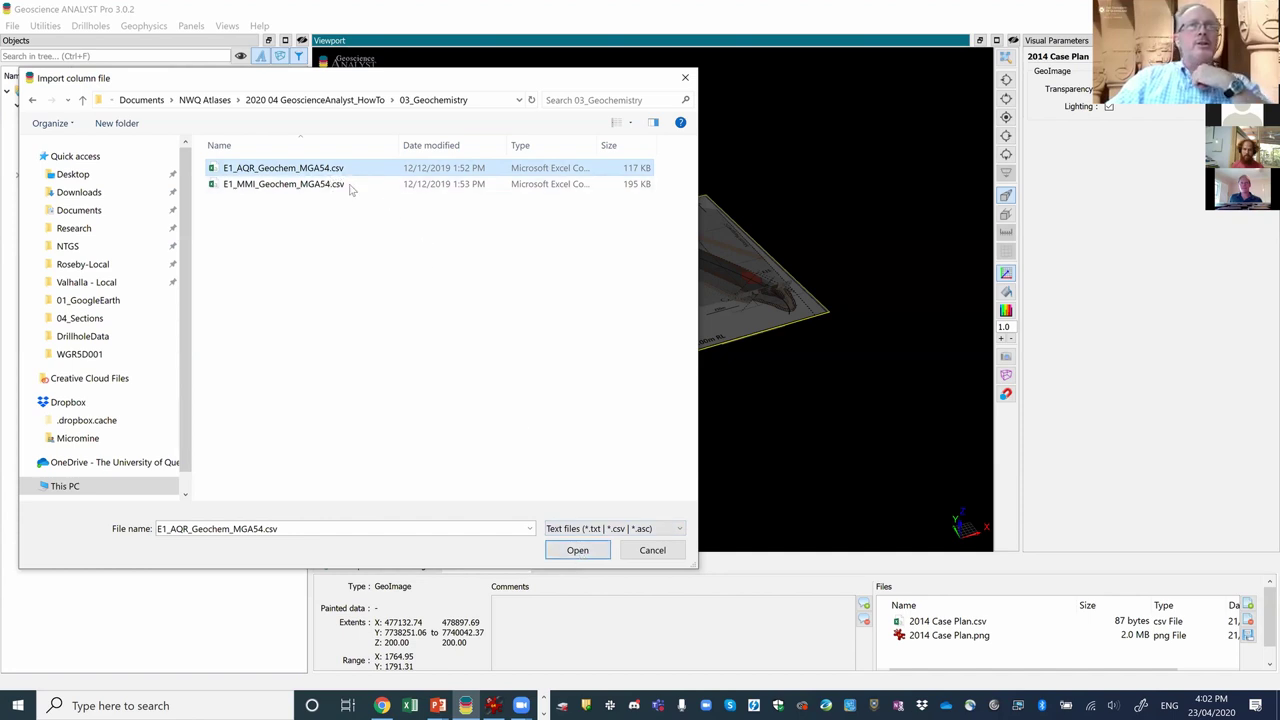
left_click(577, 551)
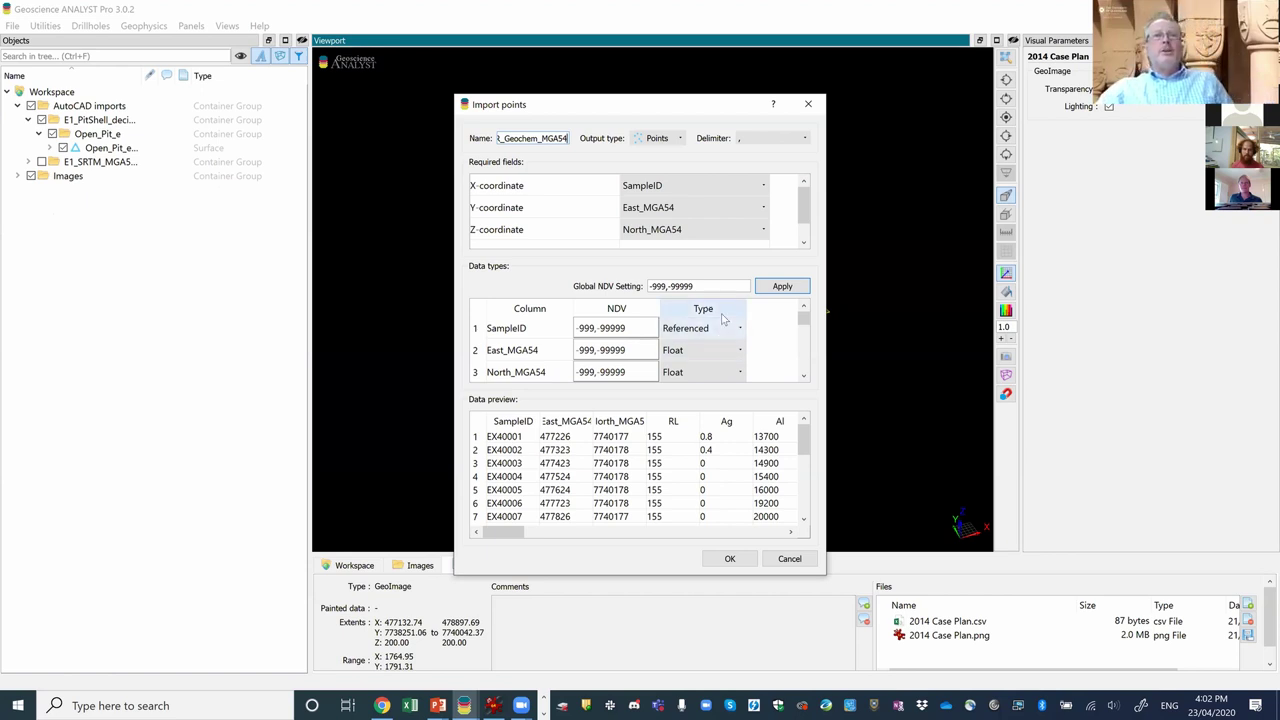
Map X, Y, Z to East_MGA54, North_MGA54 and RL and import the 875 points.
left_click(763, 189)
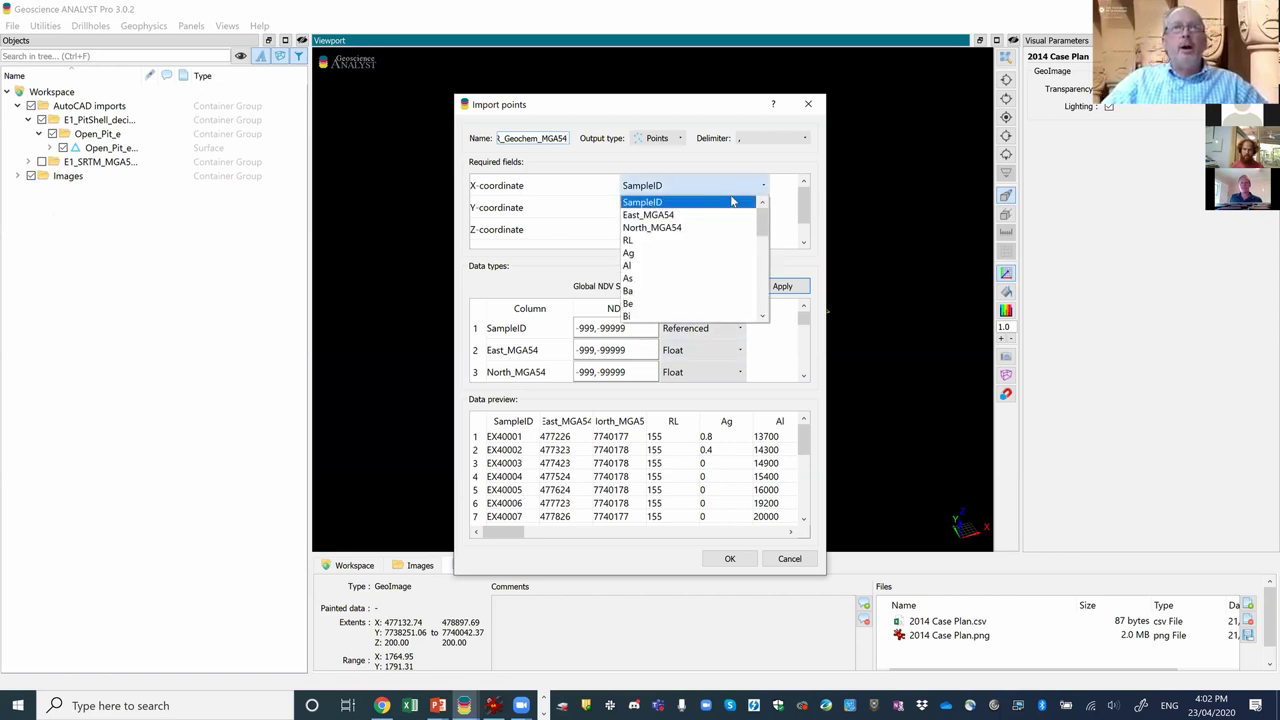
left_click(709, 217)
left_click(726, 212)
left_click(716, 249)
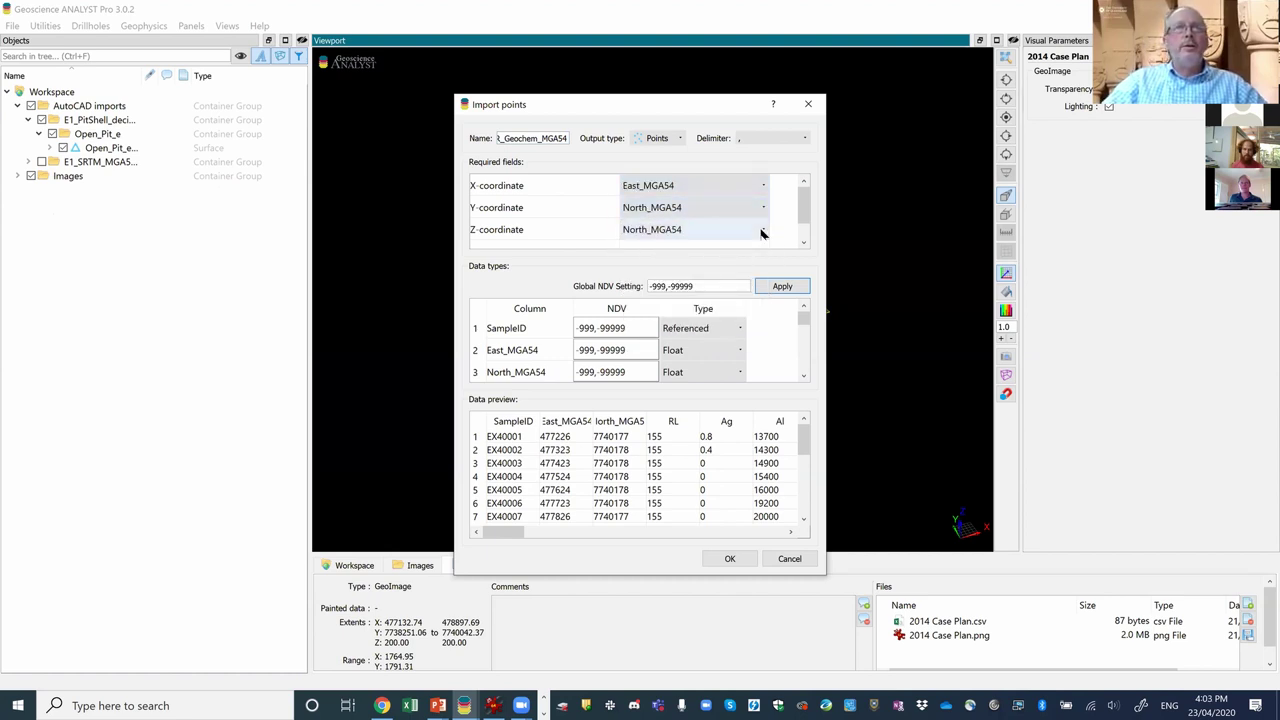
left_click(752, 230)
left_click(664, 286)
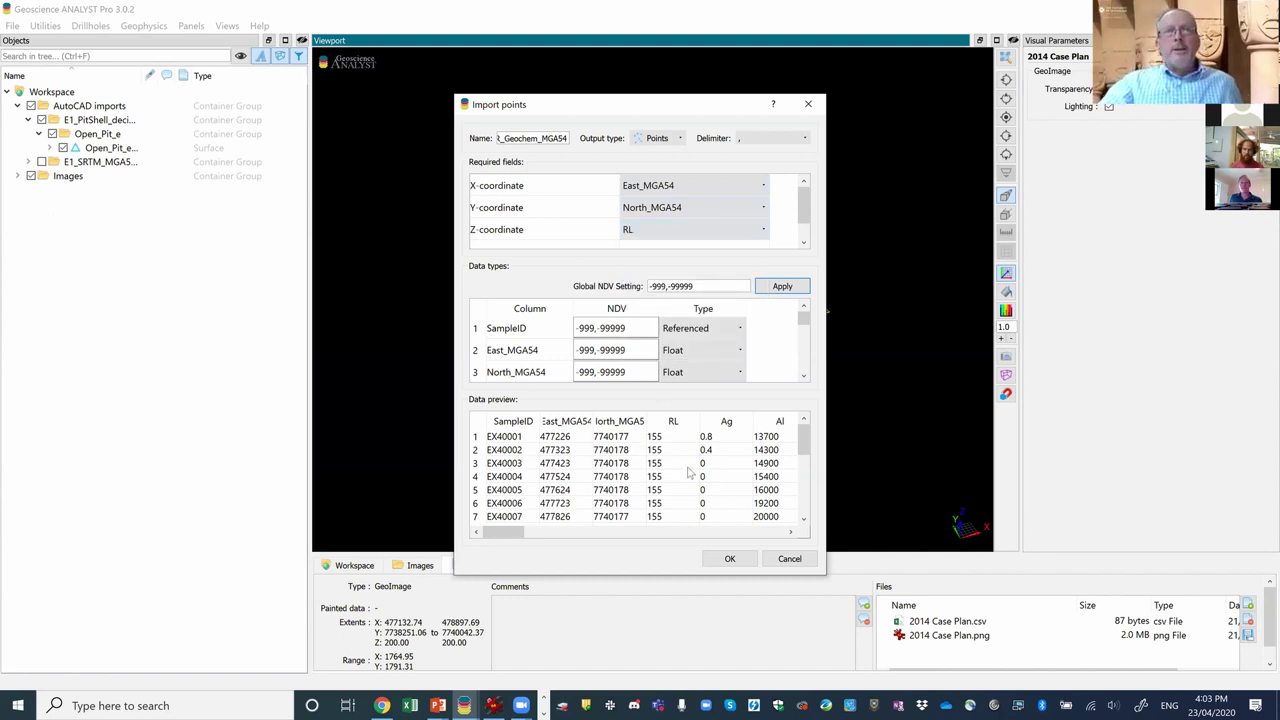
left_click_drag(803, 320, 803, 352)
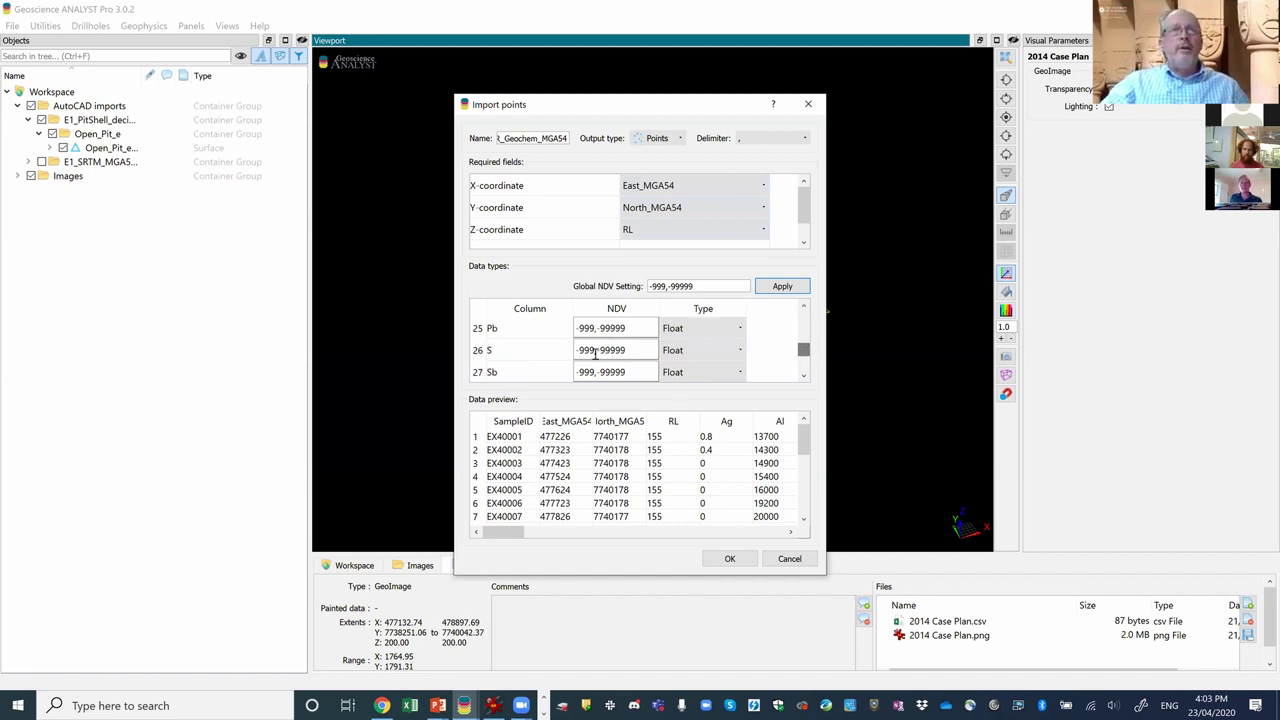
left_click(730, 559)
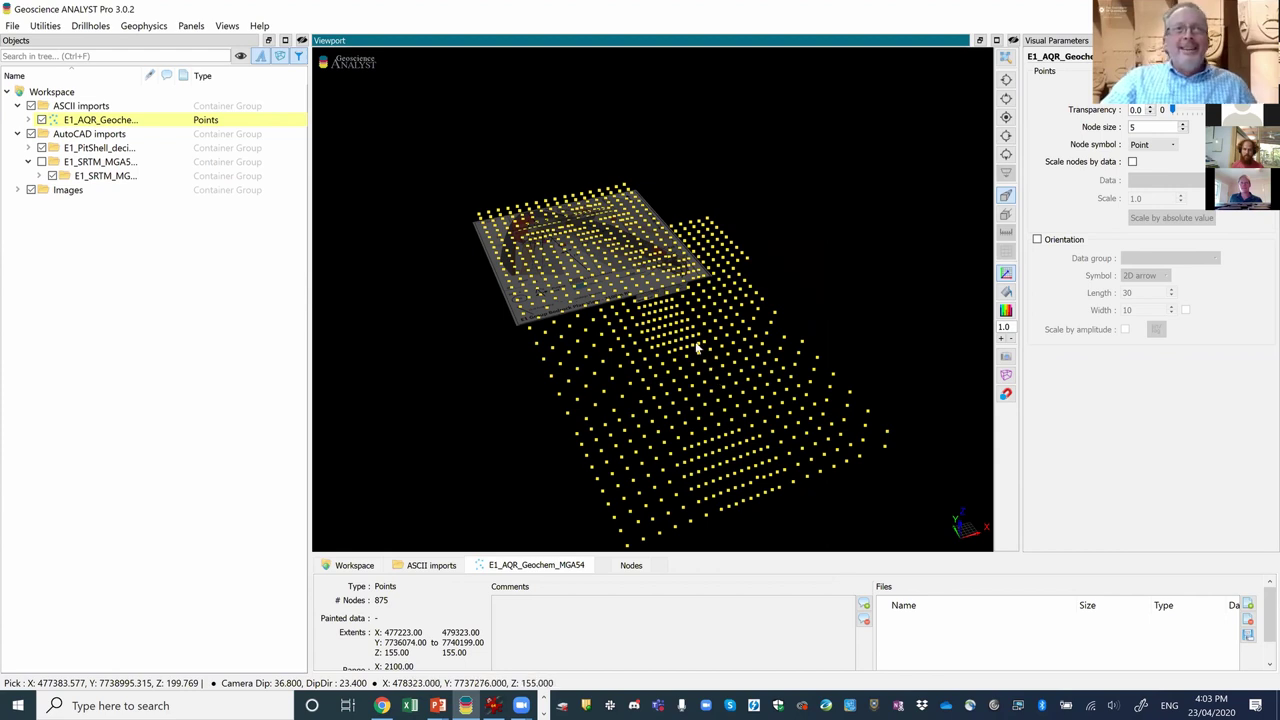
Expand E1_AQR_Geochem_MGA54 and display its Co values on the points.
scroll(697, 346, "up", 3)
scroll(735, 280, "up", 3)
left_click(770, 324)
scroll(731, 334, "up", 2)
scroll(730, 318, "down", 3)
left_click_drag(730, 318, 714, 383)
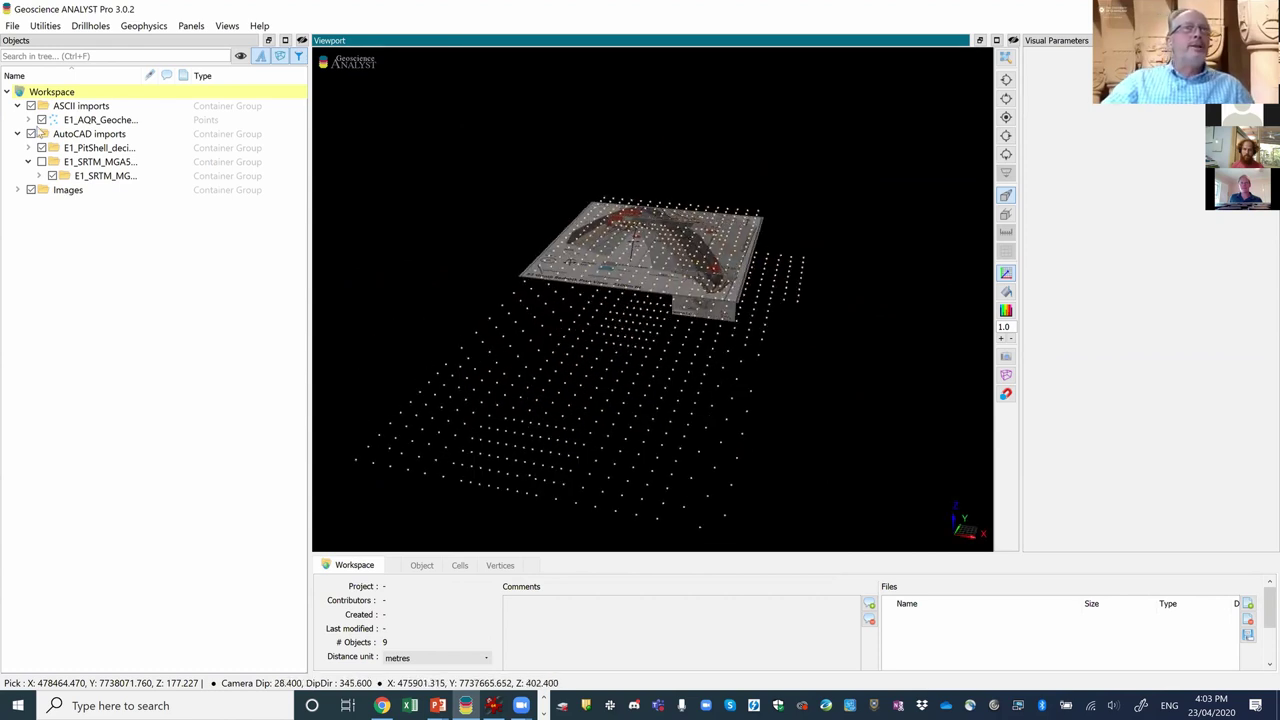
left_click(29, 119)
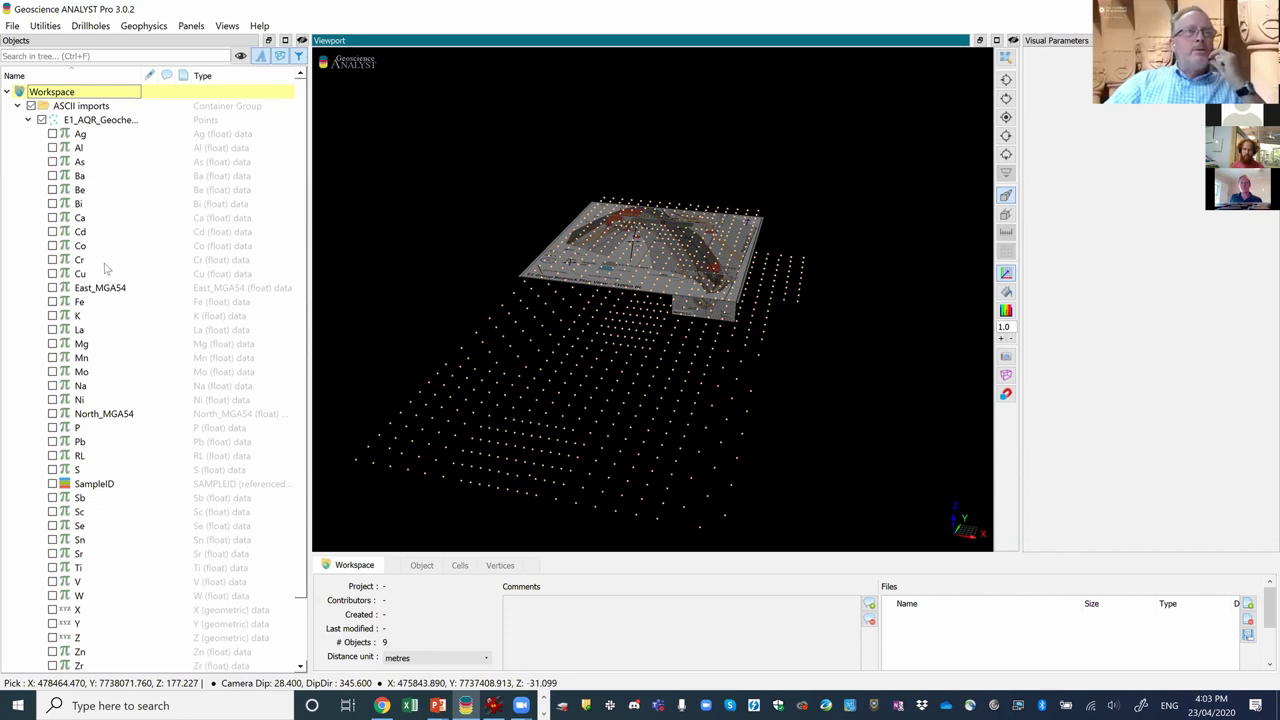
left_click(53, 246)
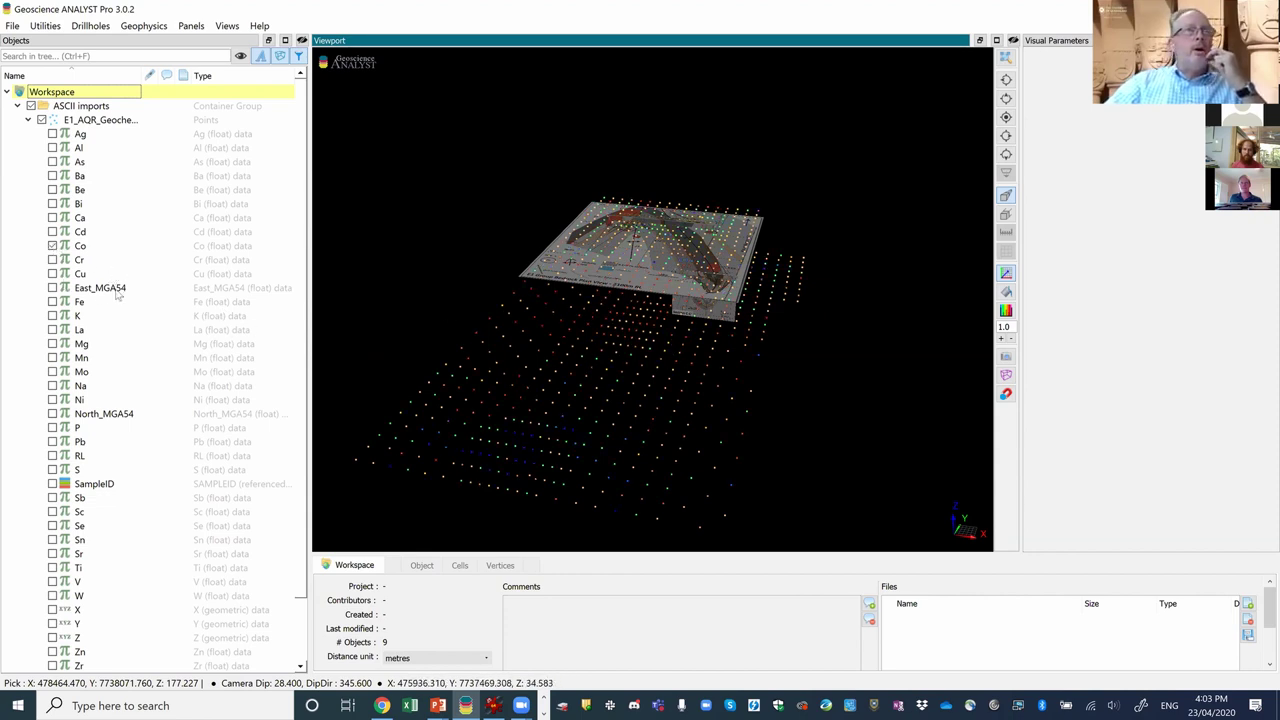
Draw the Co-coloured points as spheres with node size 13.
left_click(82, 247)
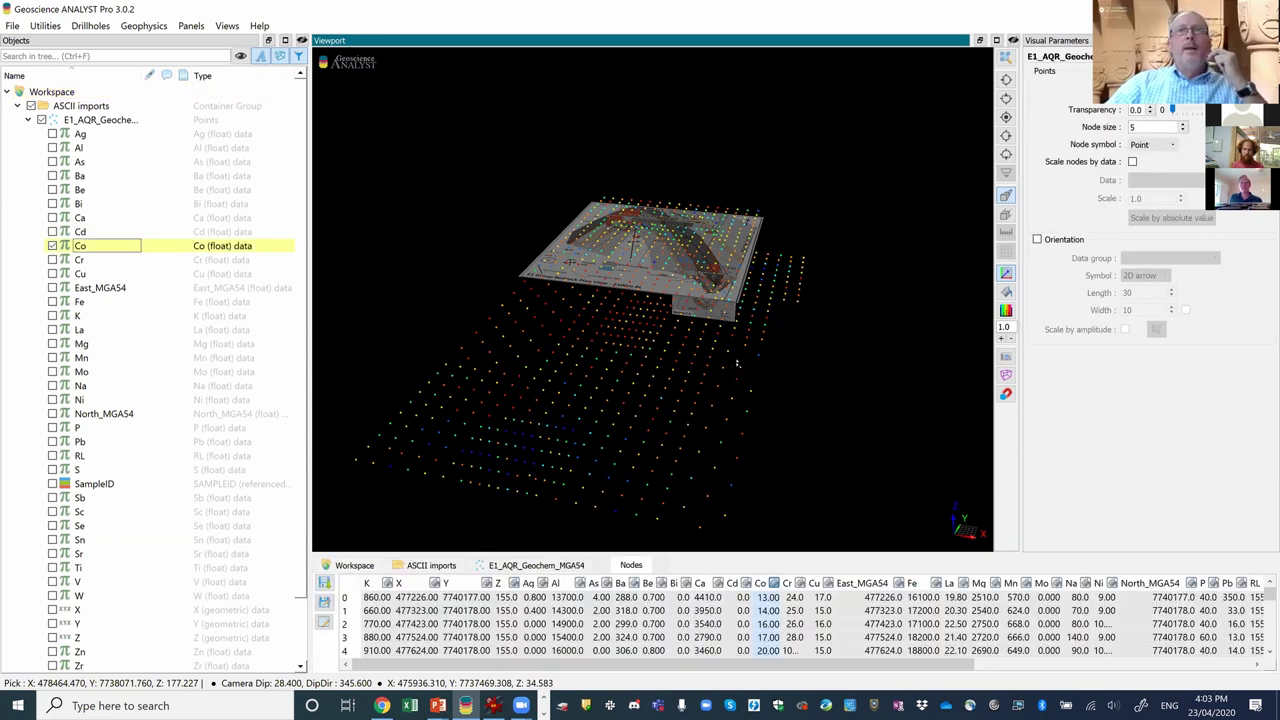
left_click_drag(704, 348, 863, 310)
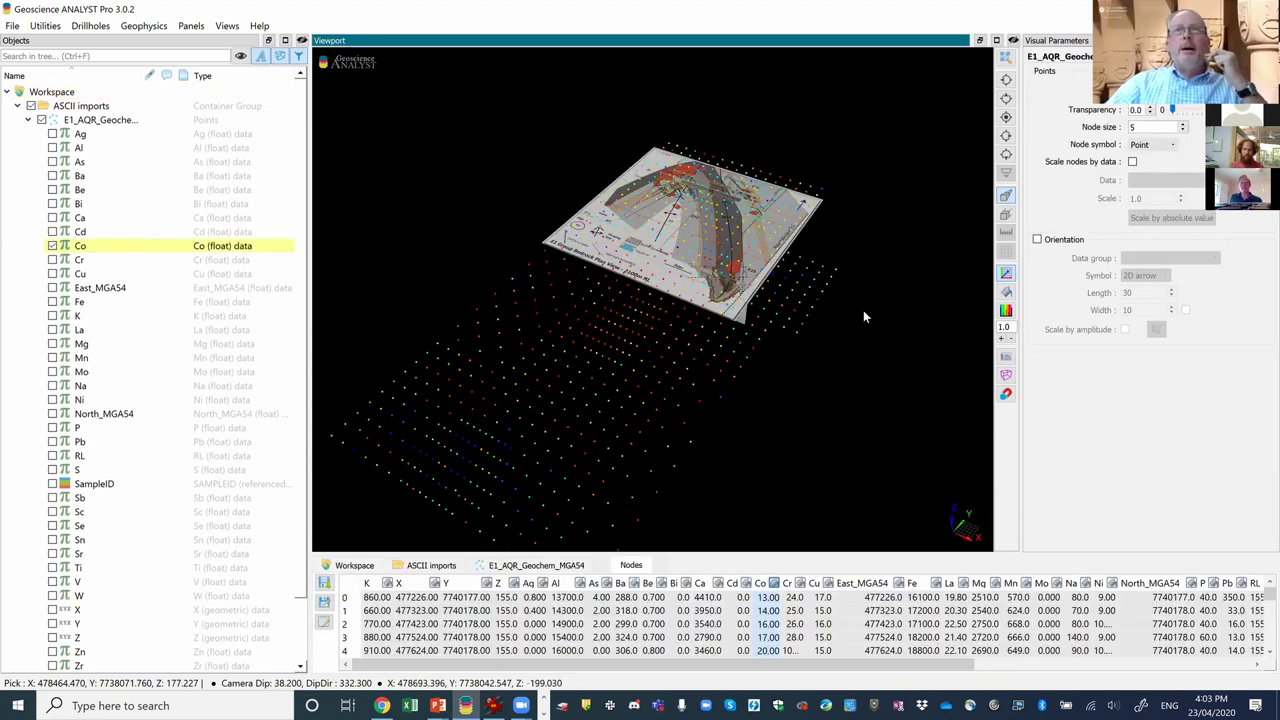
left_click(1170, 146)
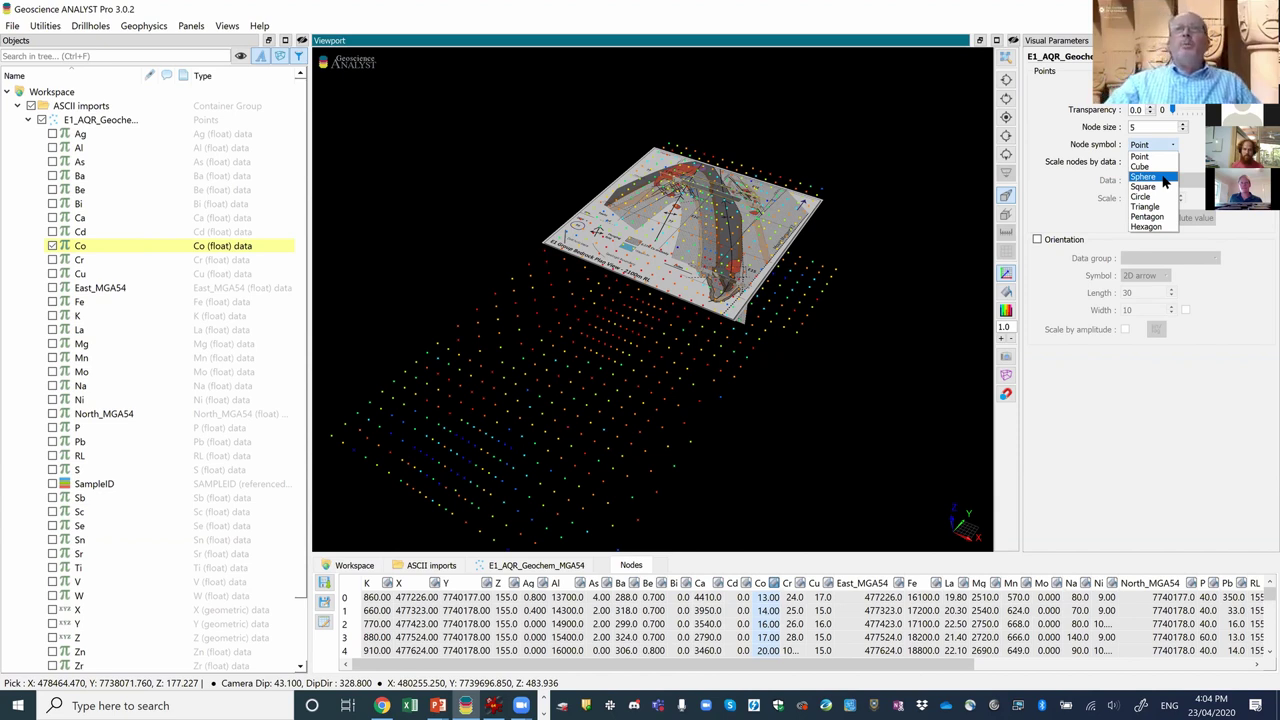
left_click(1163, 177)
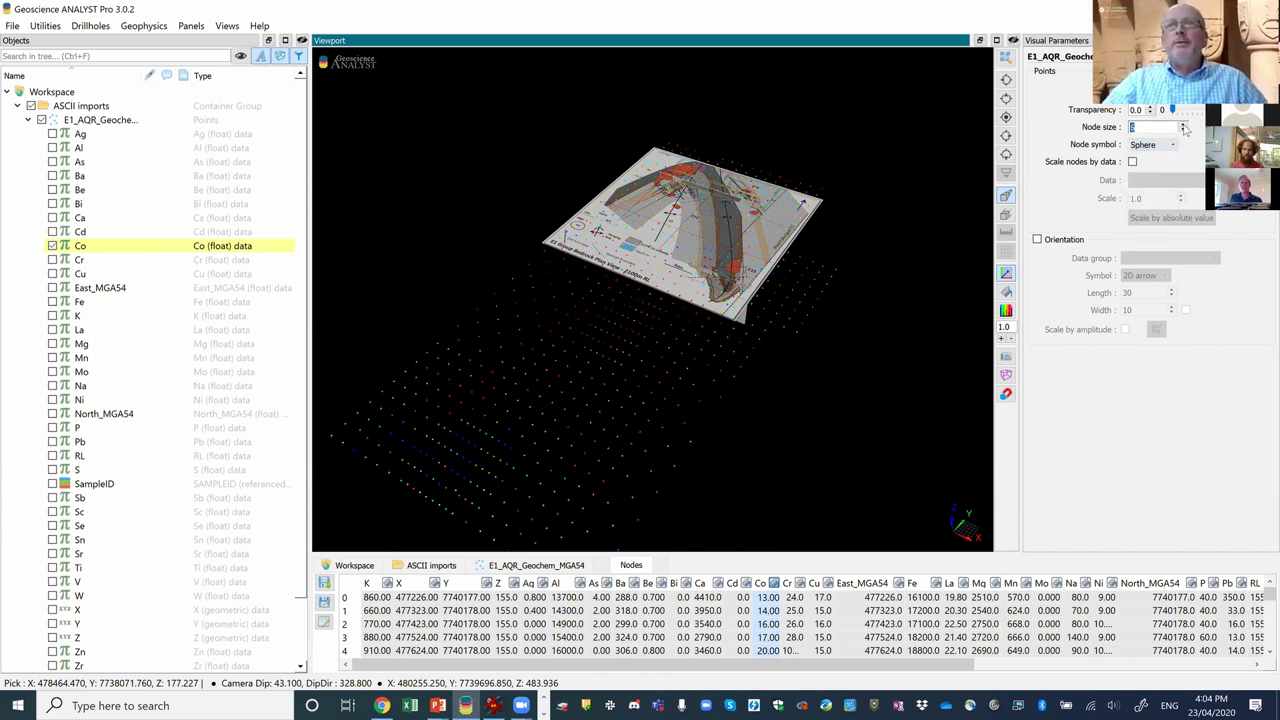
left_click(1183, 125)
left_click(1183, 125)
left_click(1183, 125)
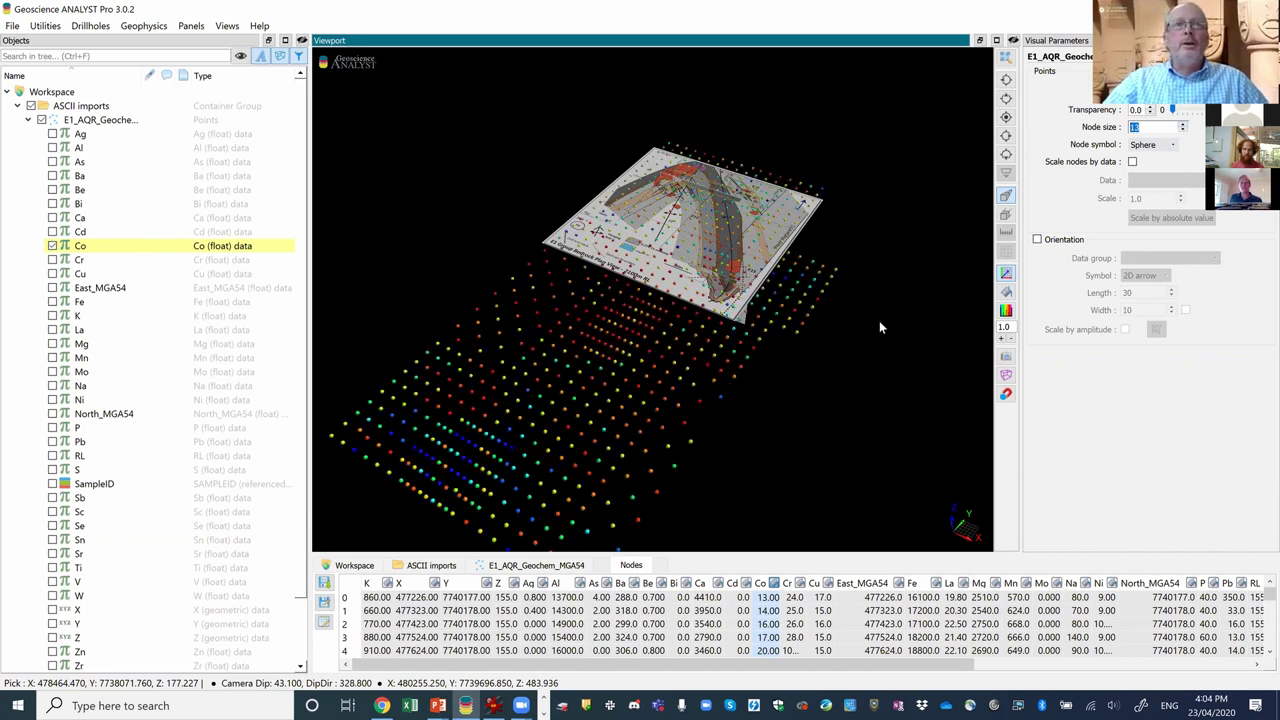
middle_click_drag(675, 347, 745, 287)
scroll(745, 280, "up", 5)
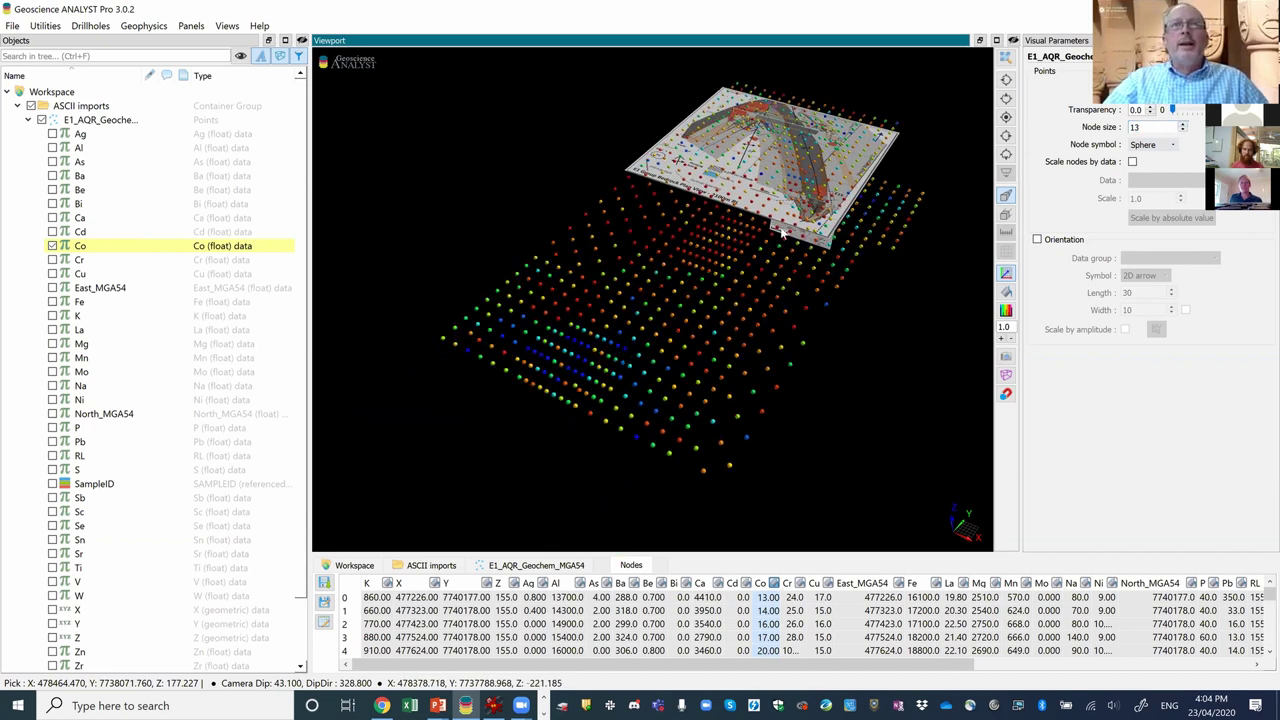
scroll(752, 272, "down", 5)
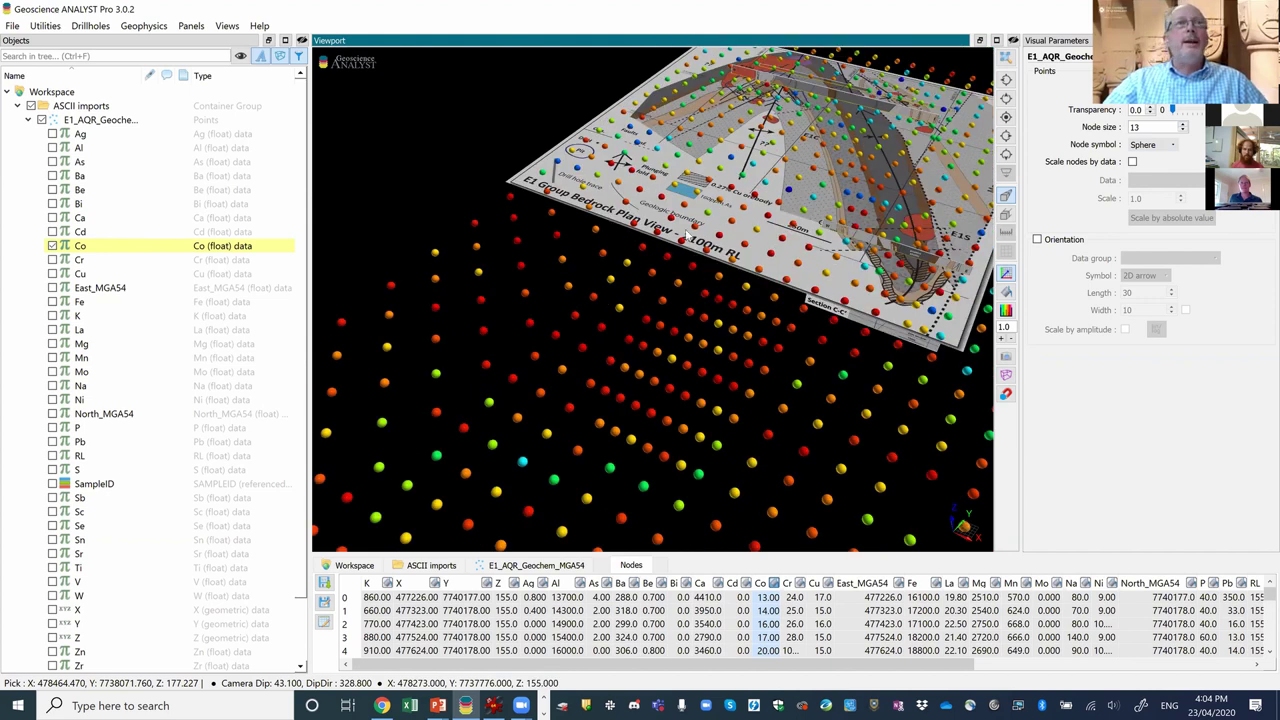
left_click(191, 26)
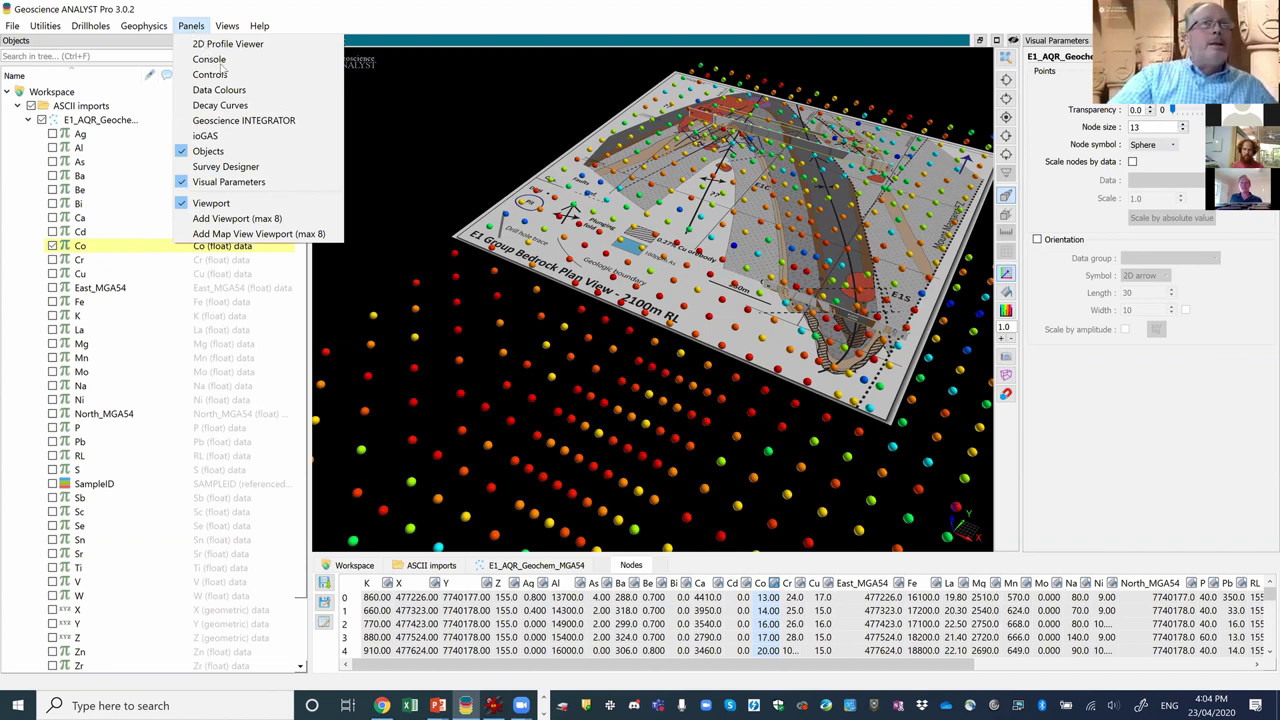
Inspect the Co Data Colours histogram, close it, and collapse the points' data list.
left_click(228, 90)
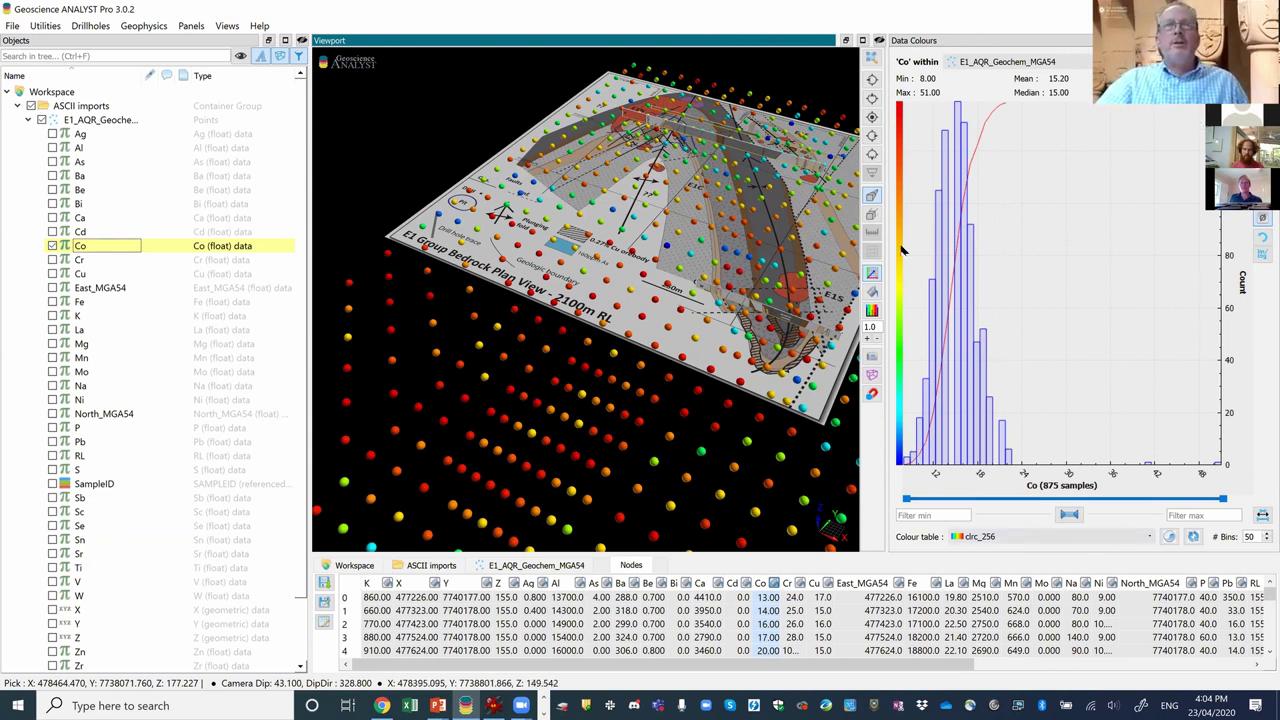
left_click_drag(757, 259, 800, 326)
key("Escape")
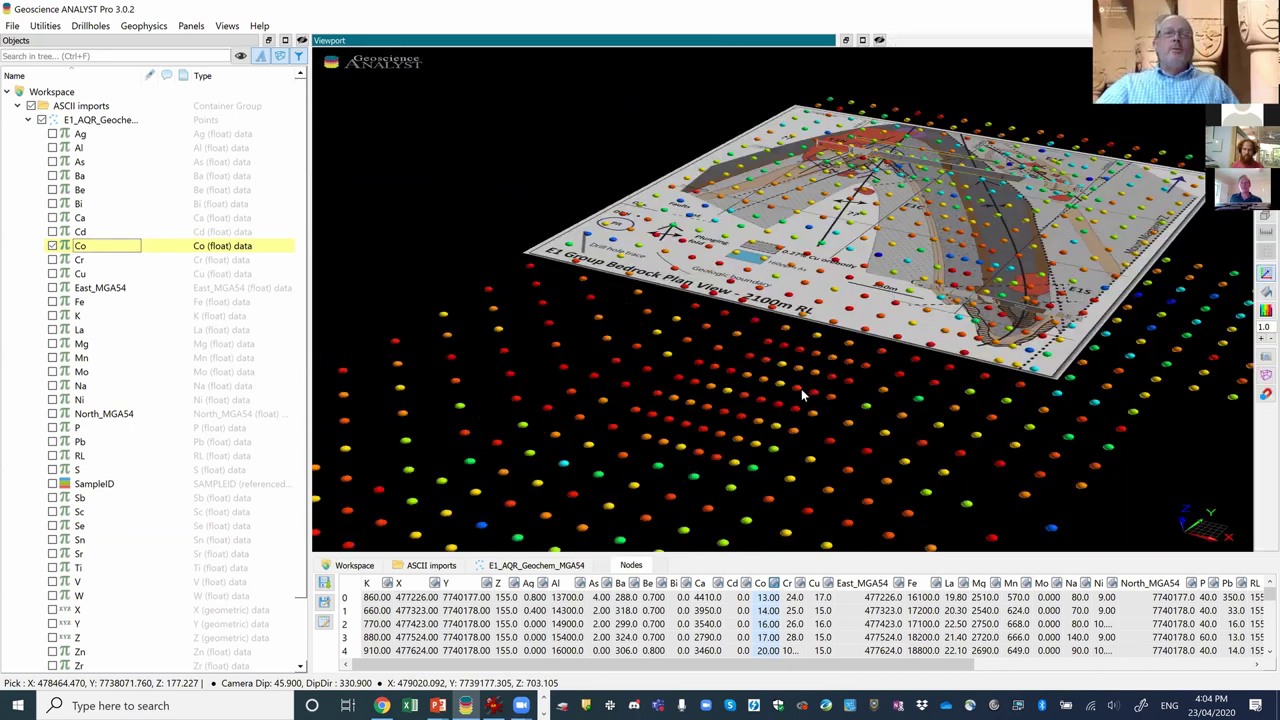
scroll(801, 388, "down", 3)
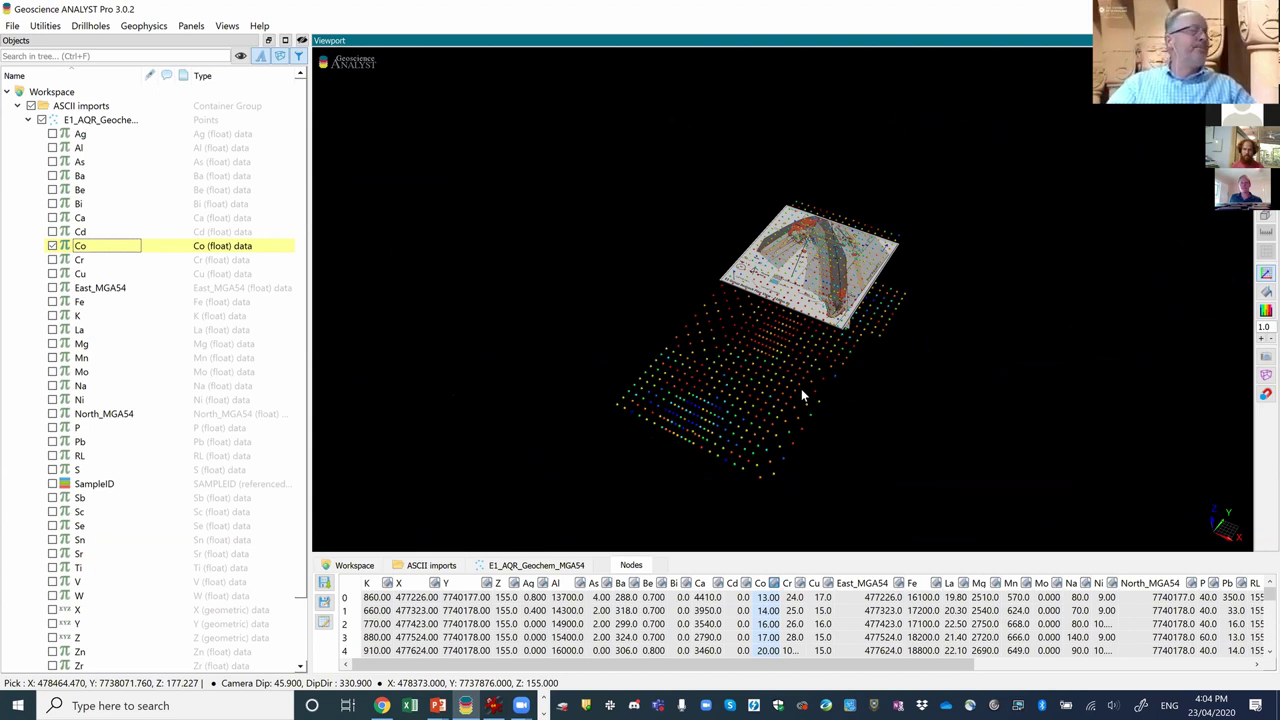
left_click_drag(797, 365, 805, 368)
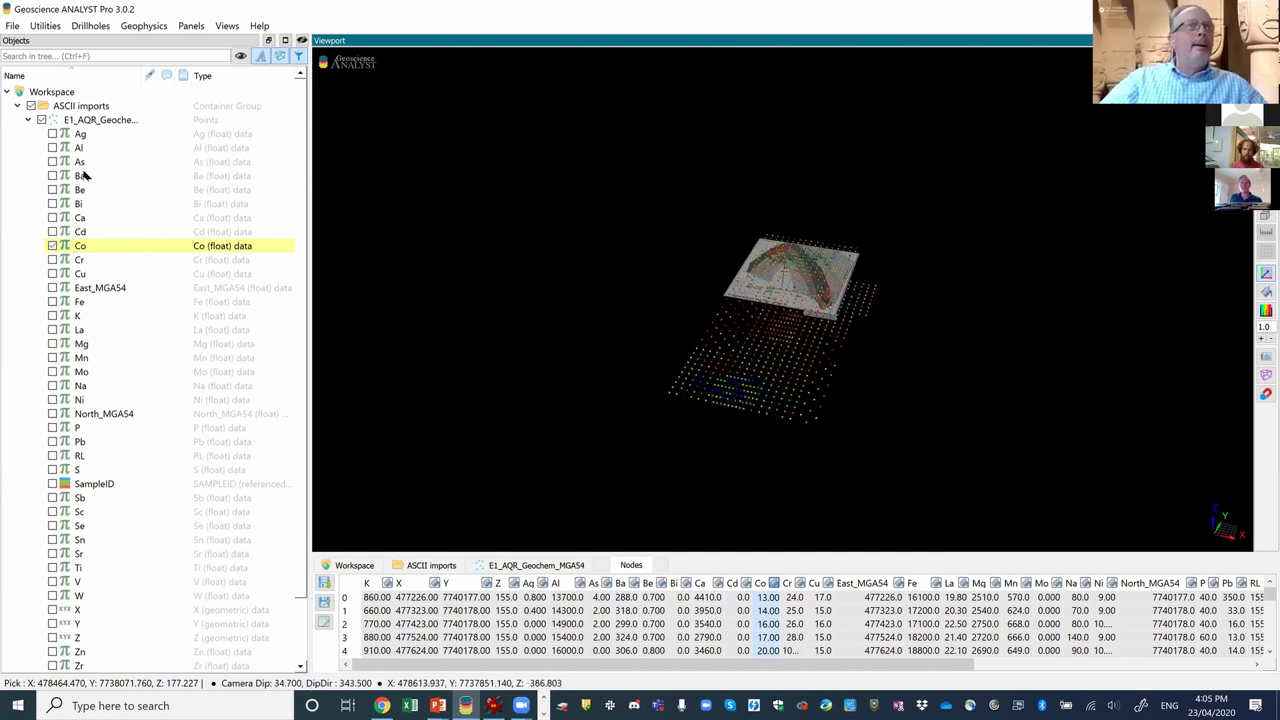
left_click(28, 119)
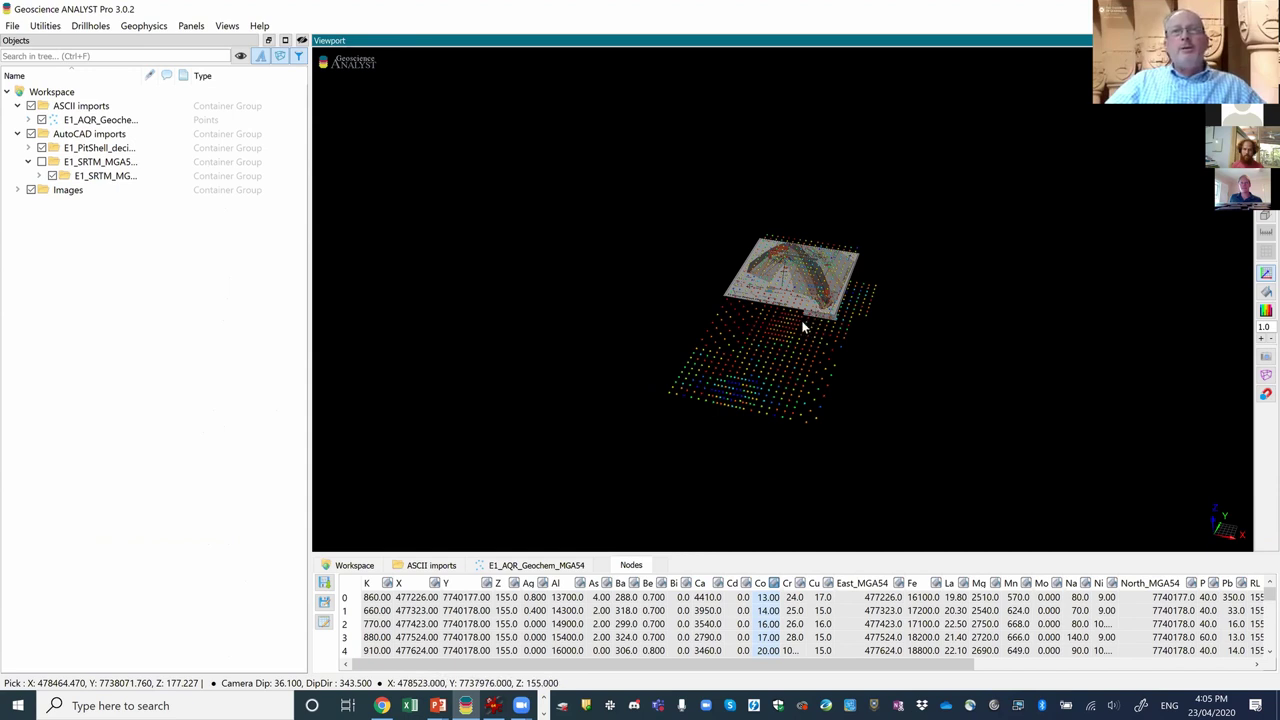
left_click_drag(806, 323, 723, 305)
scroll(723, 305, "up", 3)
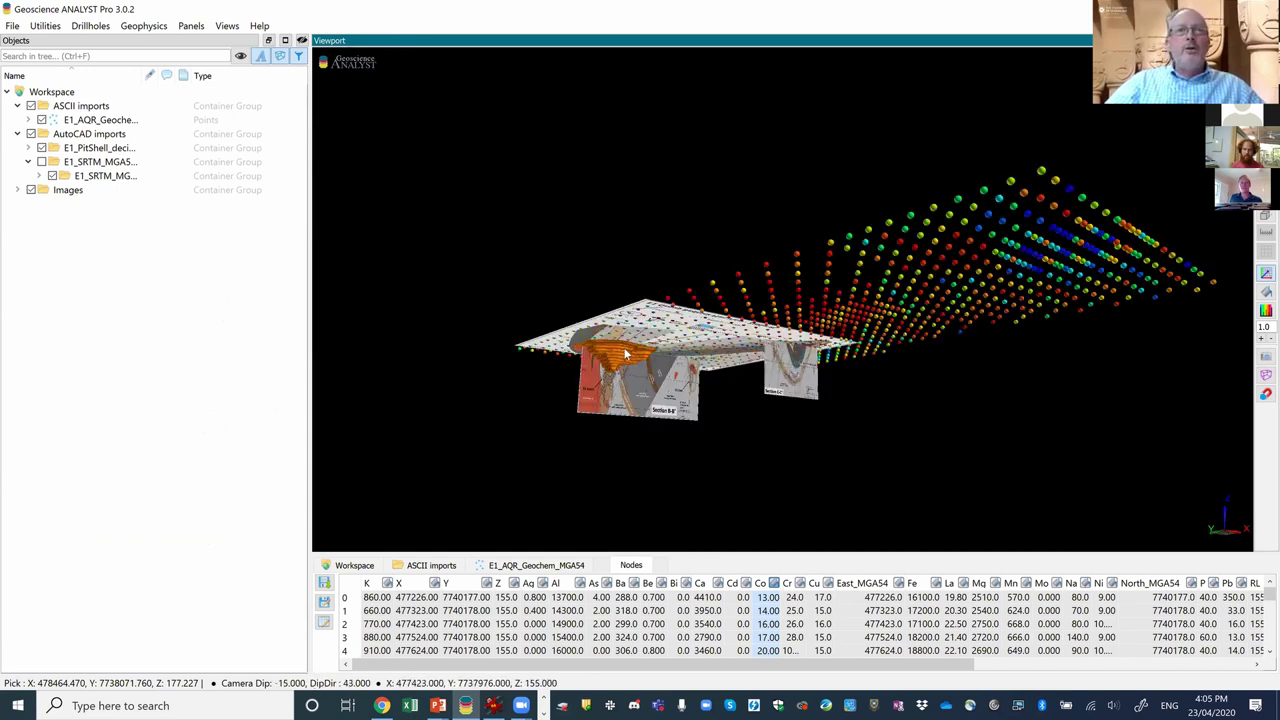
left_click(620, 356)
left_click_drag(620, 356, 688, 338)
left_click(688, 338)
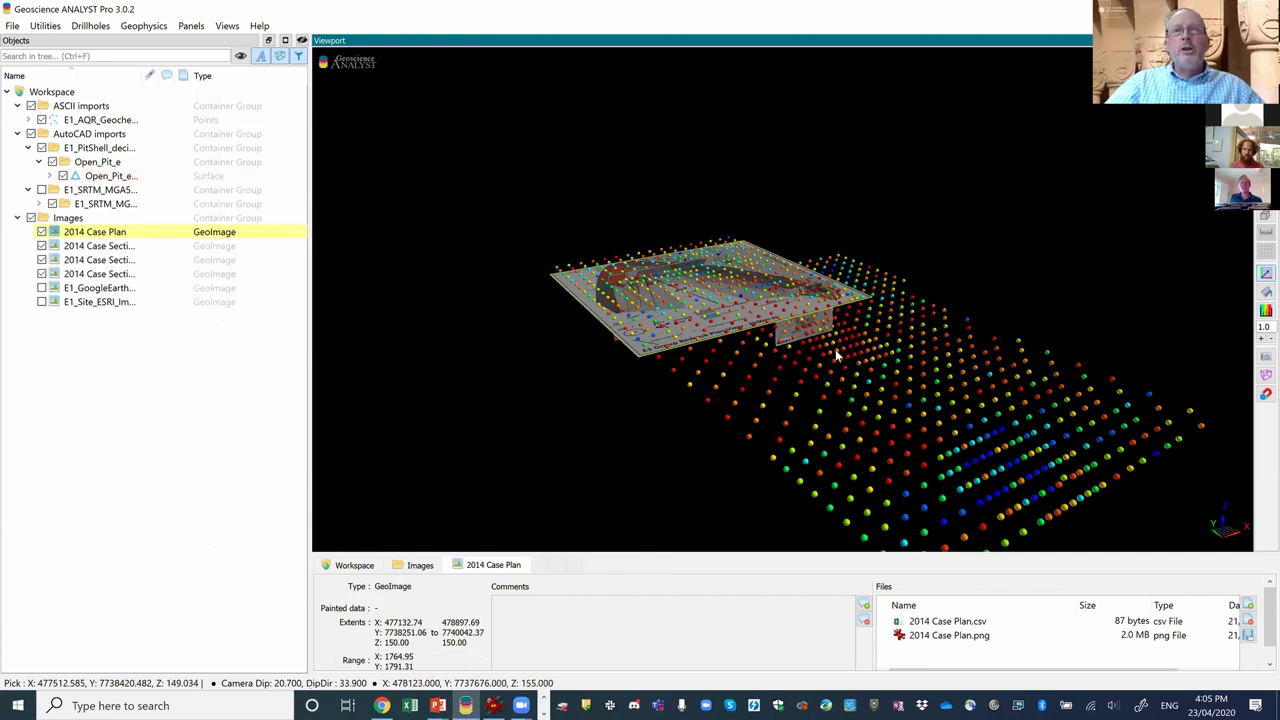
left_click_drag(651, 359, 931, 358)
left_click(931, 358)
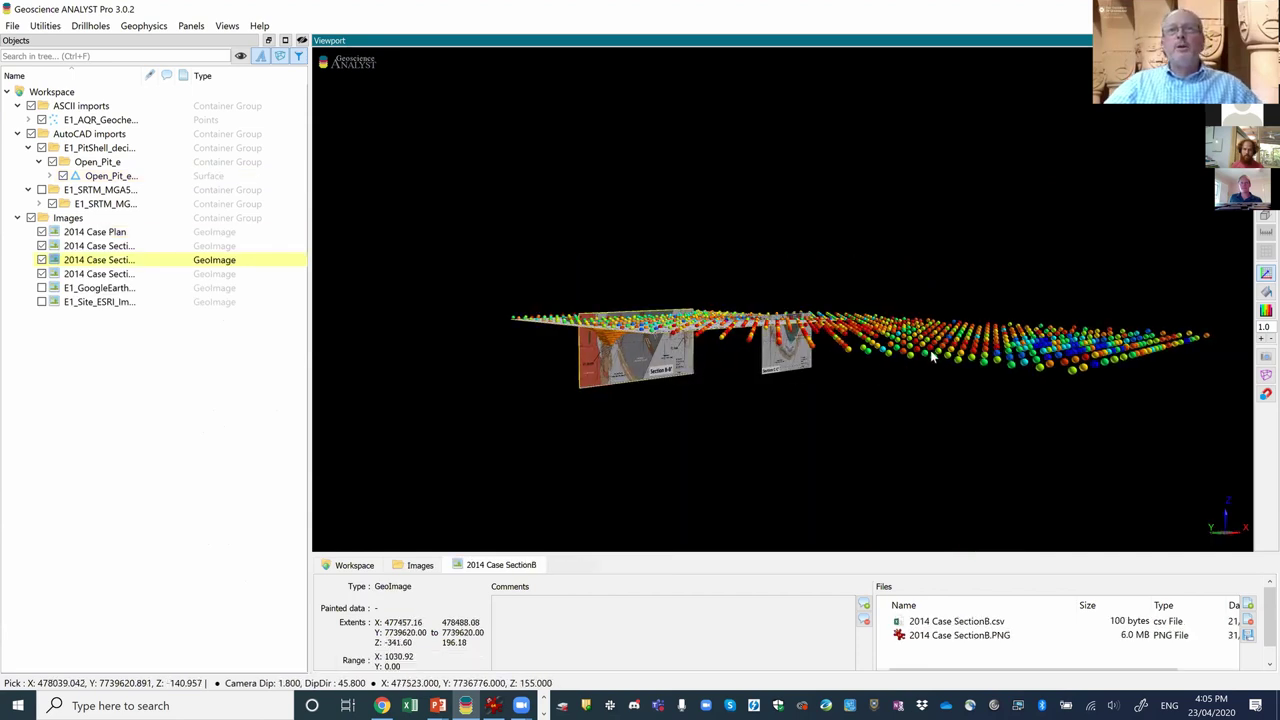
left_click(931, 358)
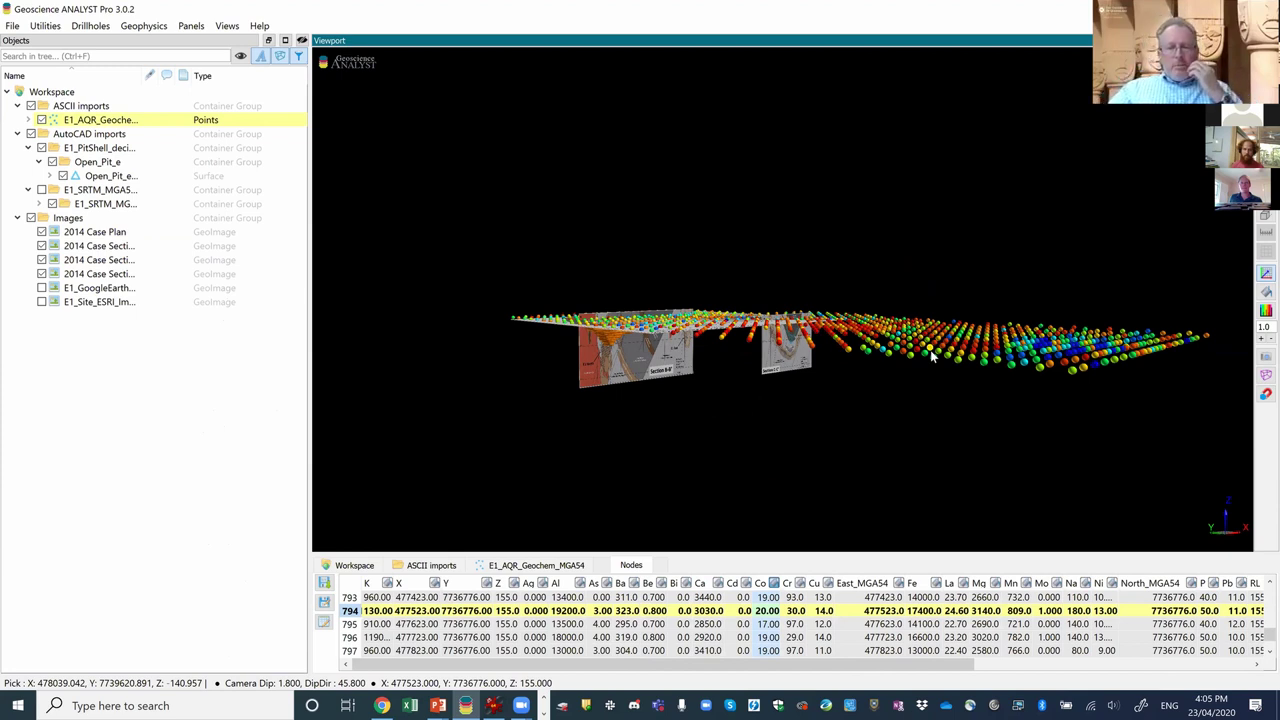
left_click(905, 400)
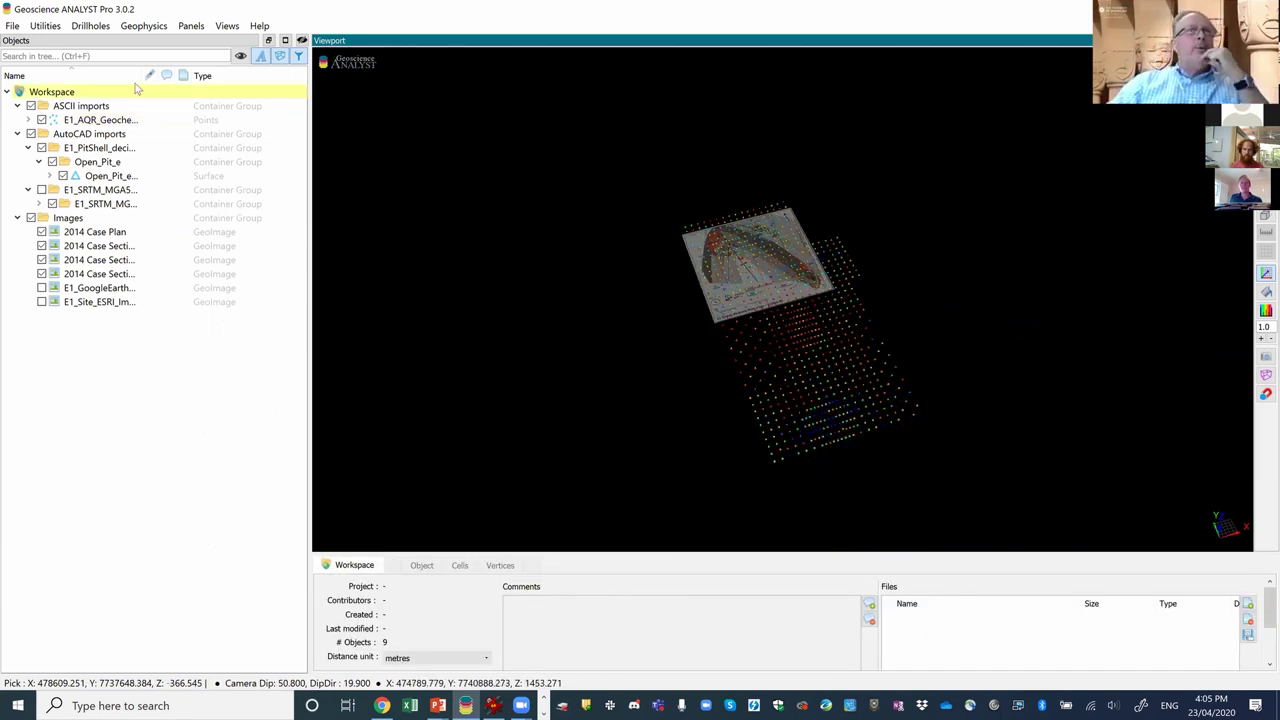
Open the Import drillhole files form from the File import menu.
left_click(12, 26)
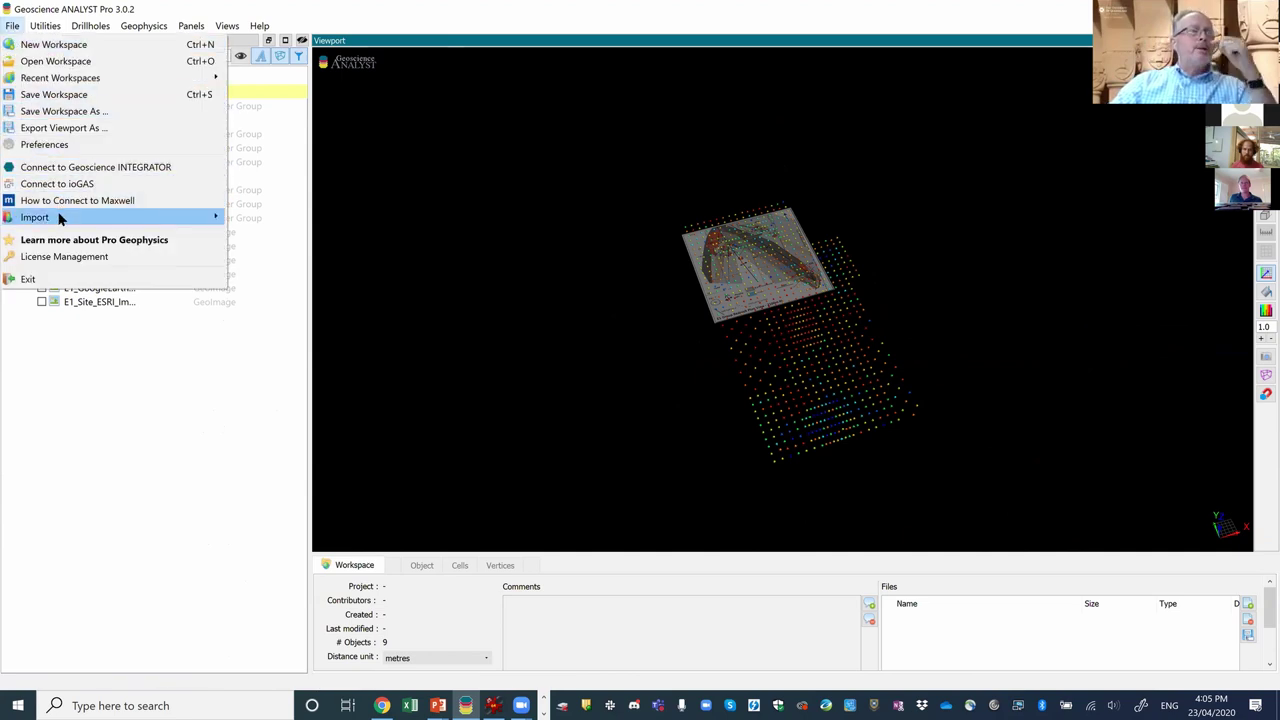
mouse_move(58, 218)
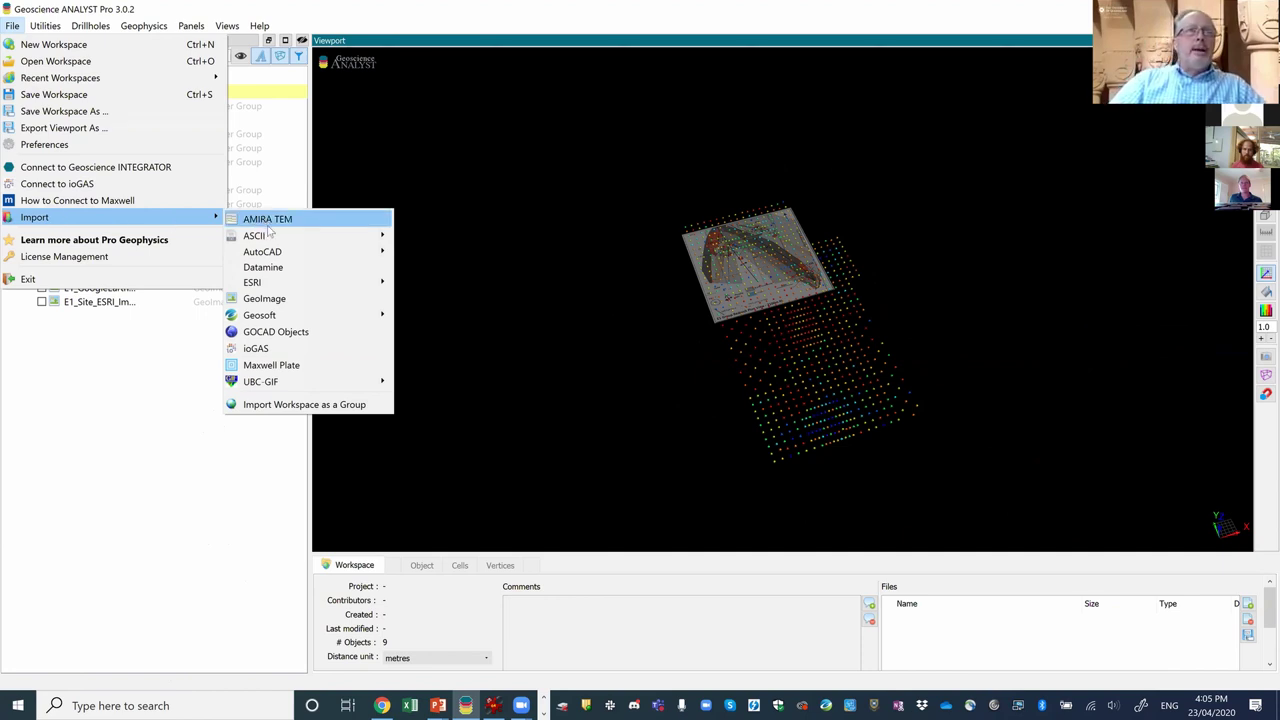
mouse_move(269, 237)
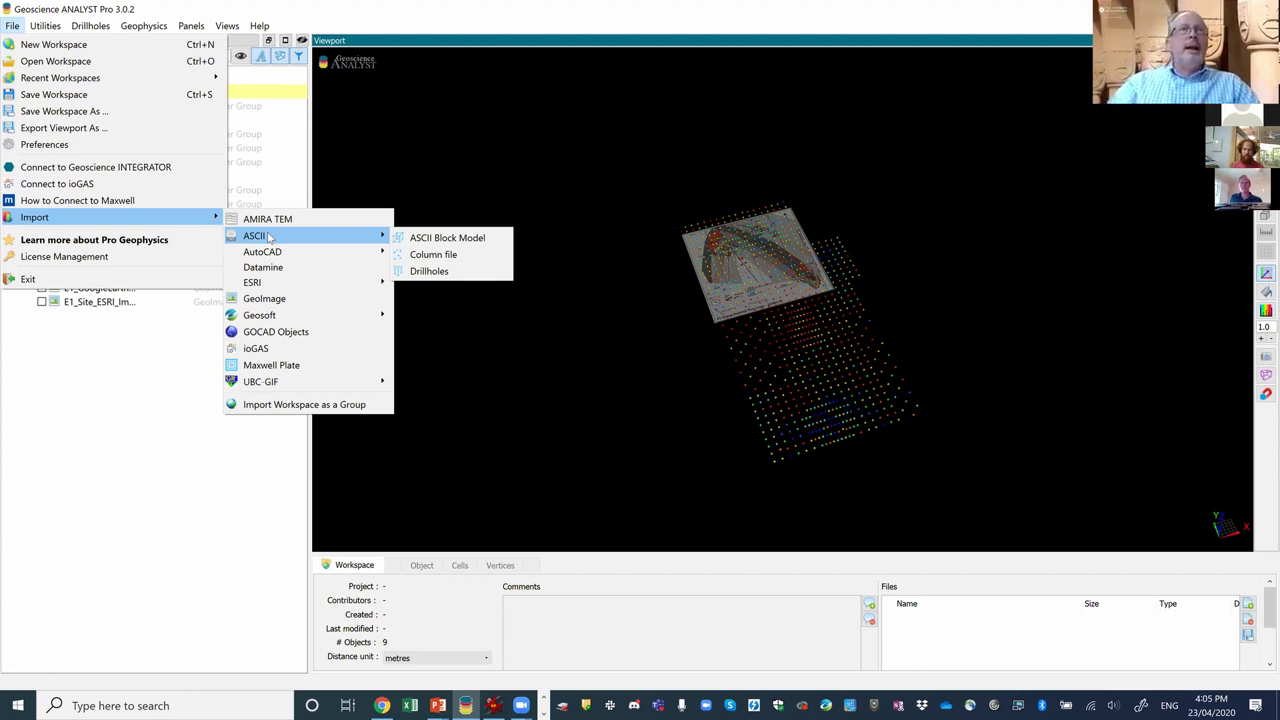
left_click(439, 275)
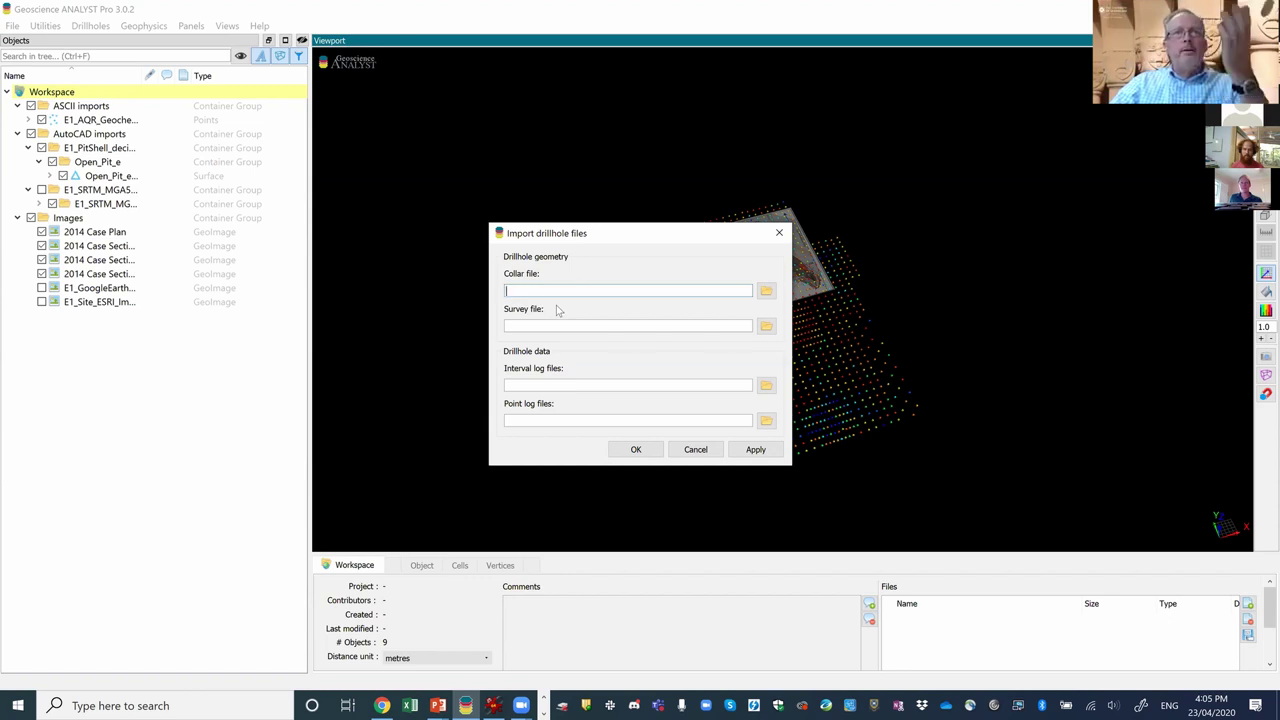
Choose E1_Collars.csv from the 05_Drilling/Lith folder as the collar file.
left_click(766, 292)
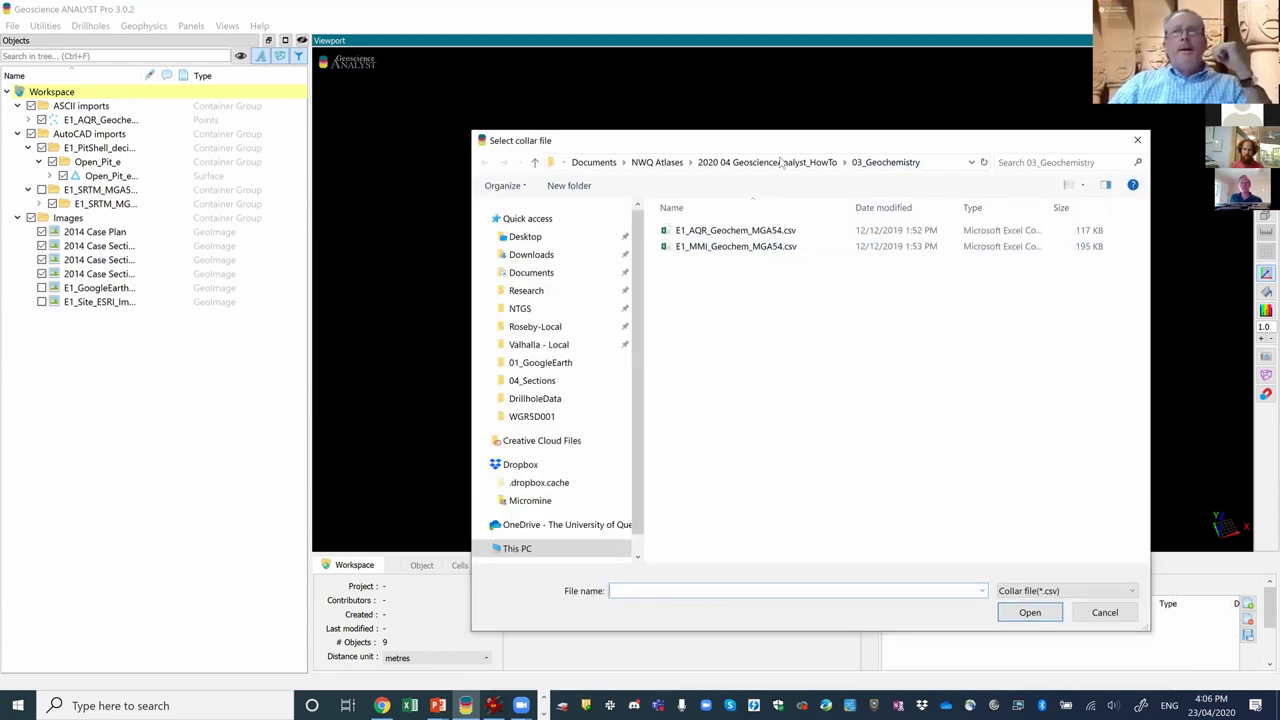
left_click(777, 166)
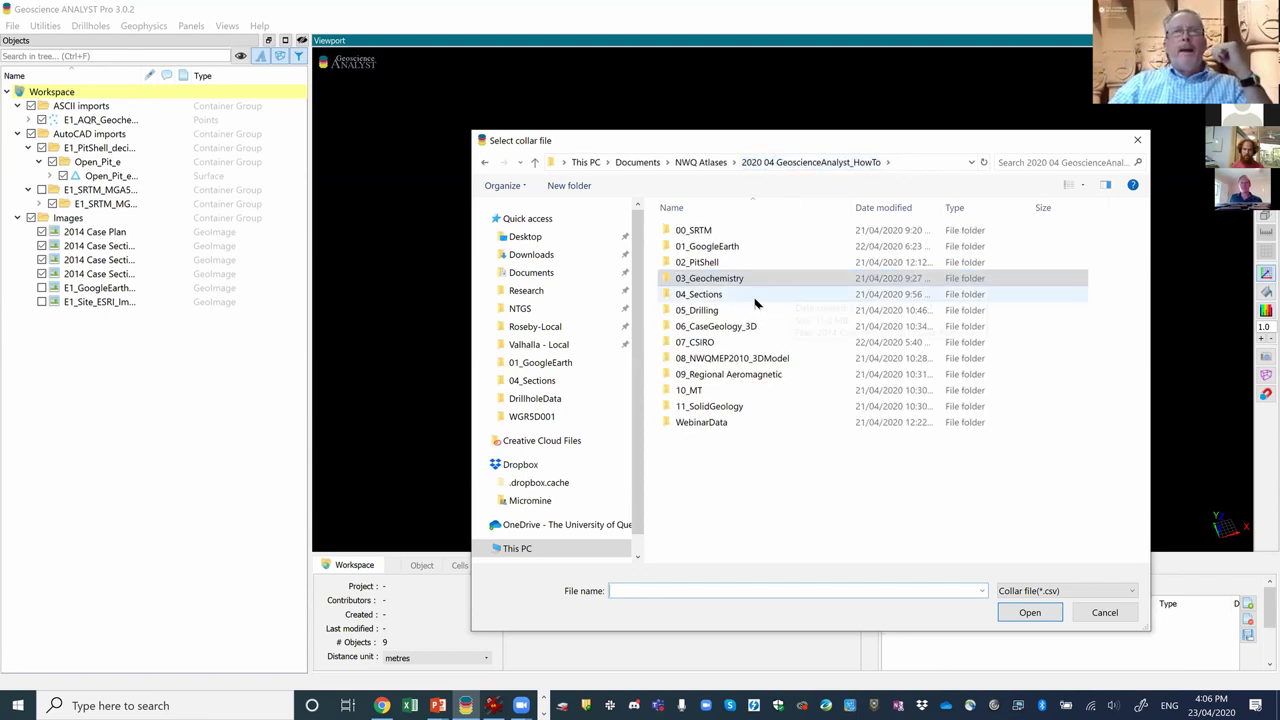
double_click(668, 313)
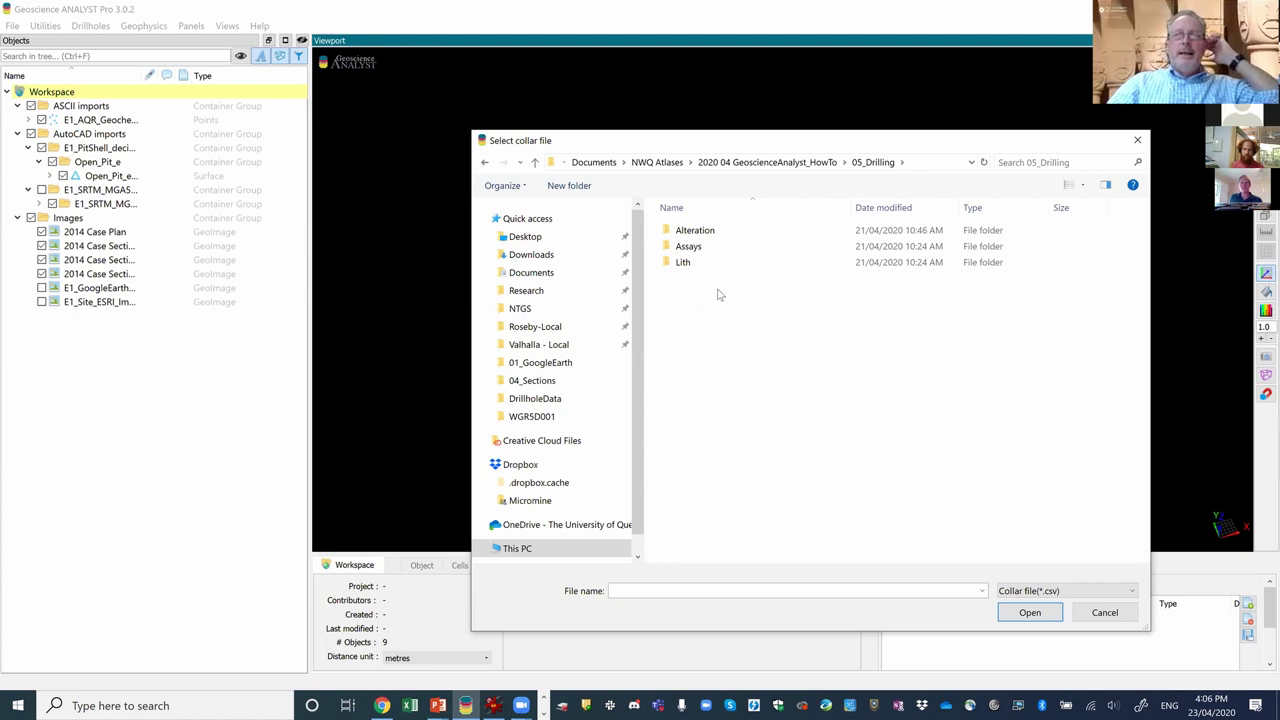
double_click(672, 263)
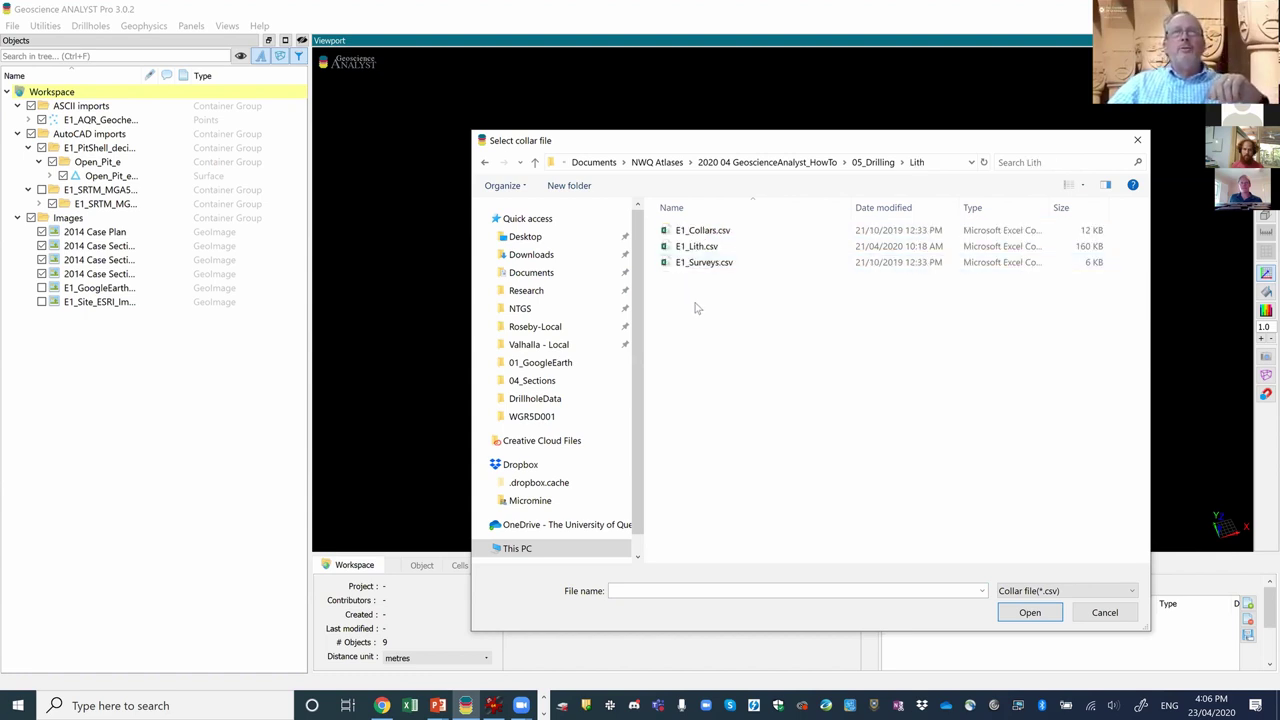
left_click(719, 232)
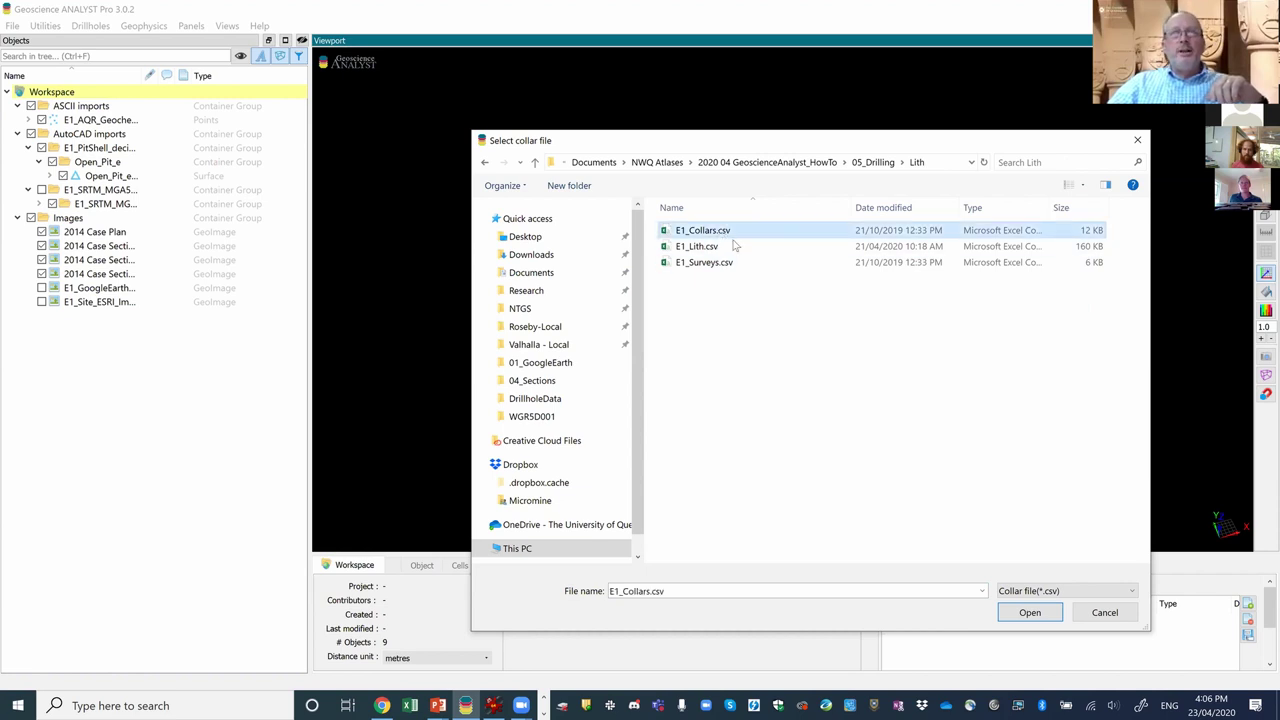
left_click(1030, 613)
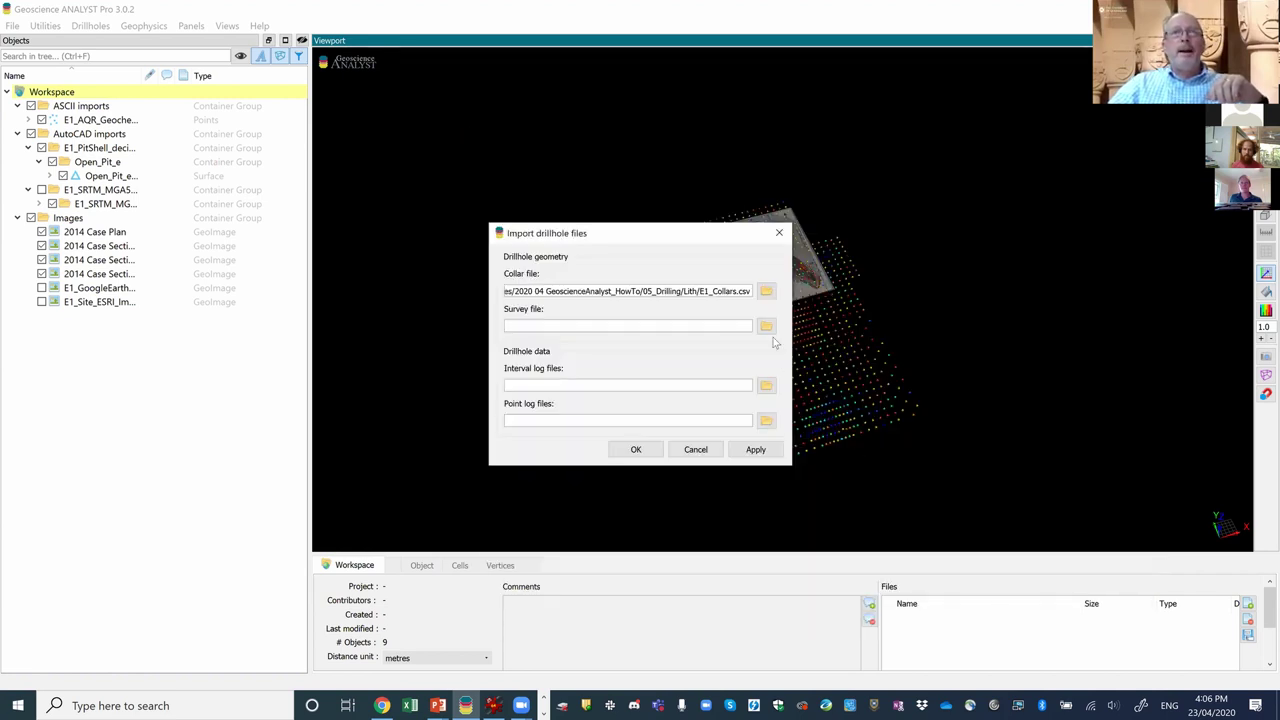
Pick E1_Surveys.csv as the survey file and E1_Lith.csv as the interval log file.
left_click(768, 328)
left_click(729, 322)
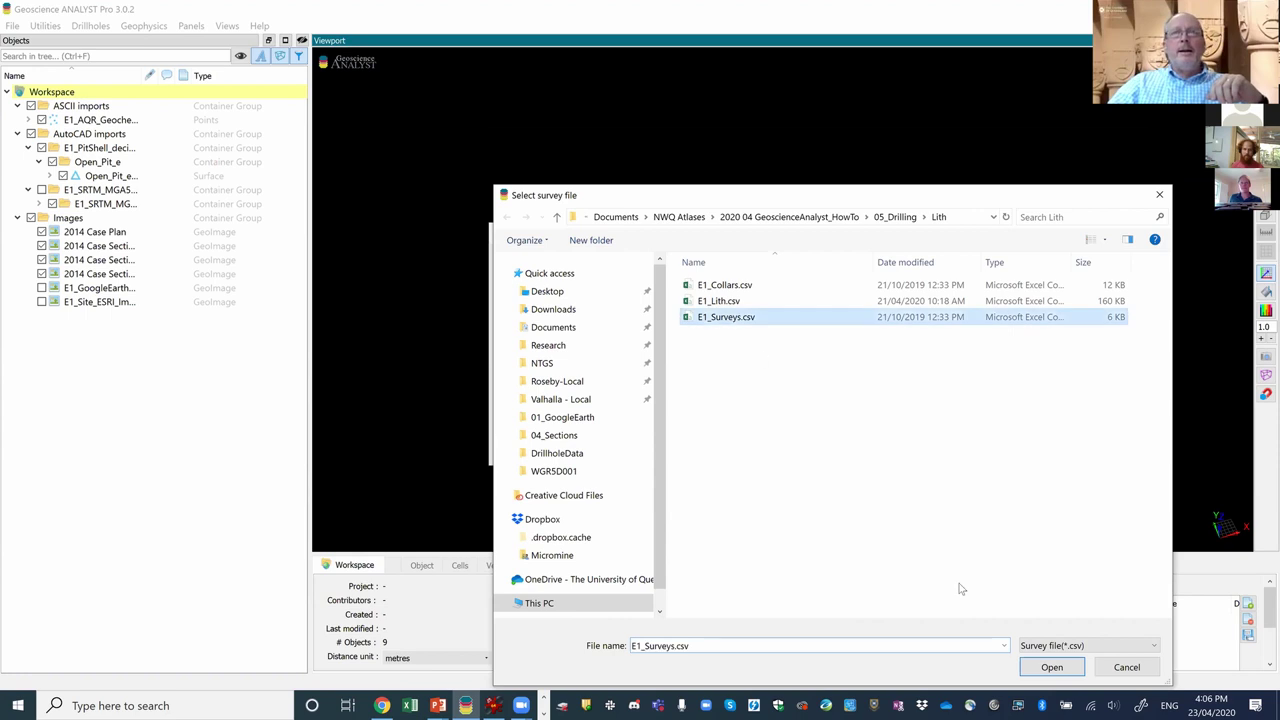
left_click(1049, 668)
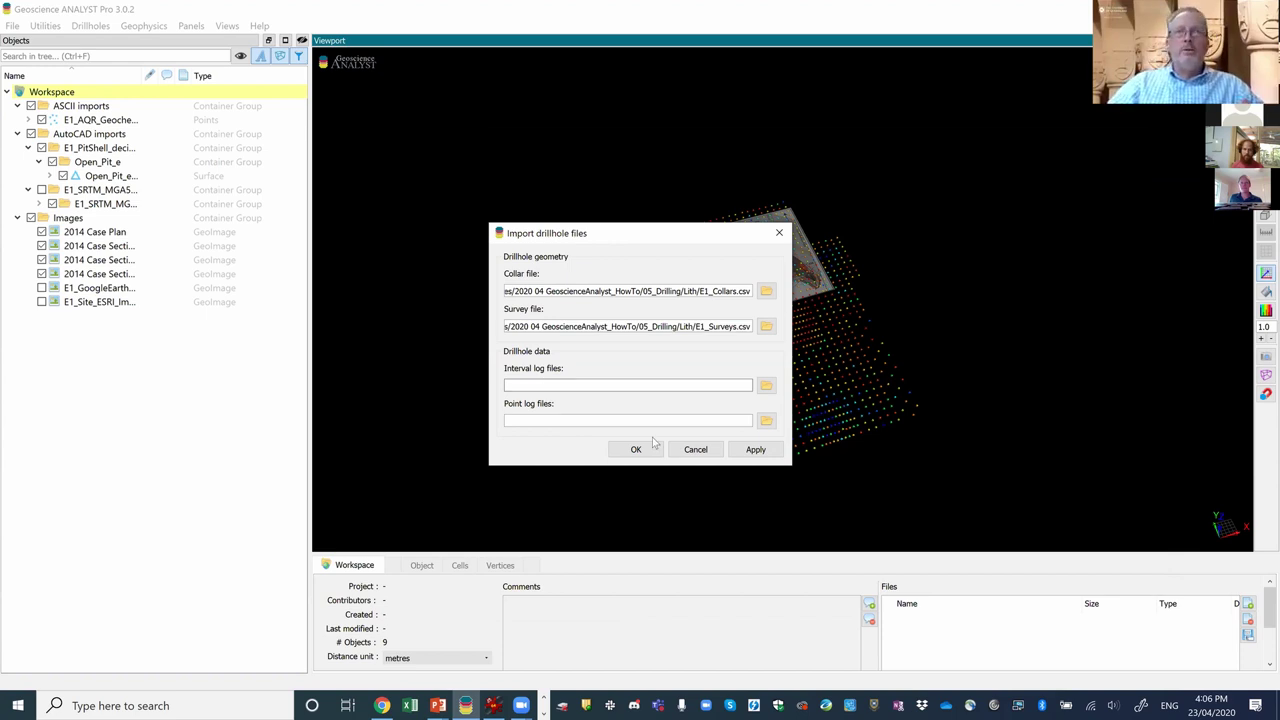
left_click(766, 386)
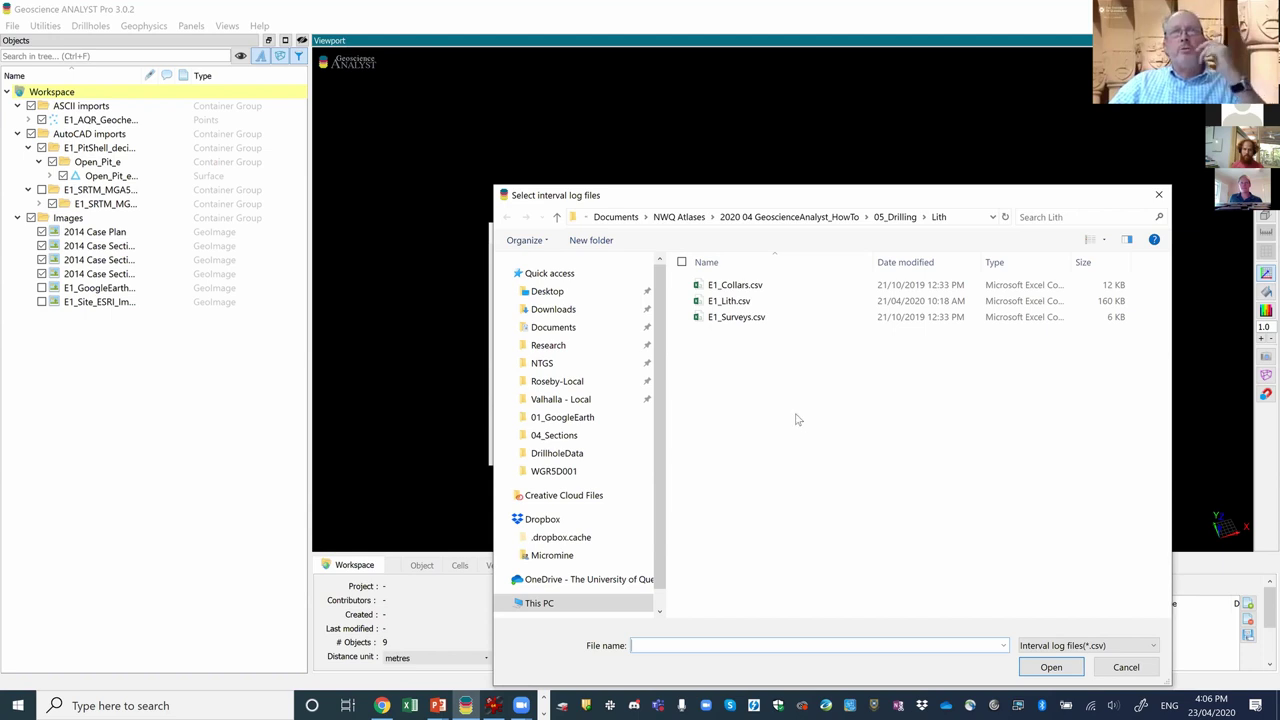
left_click(729, 301)
left_click(1050, 666)
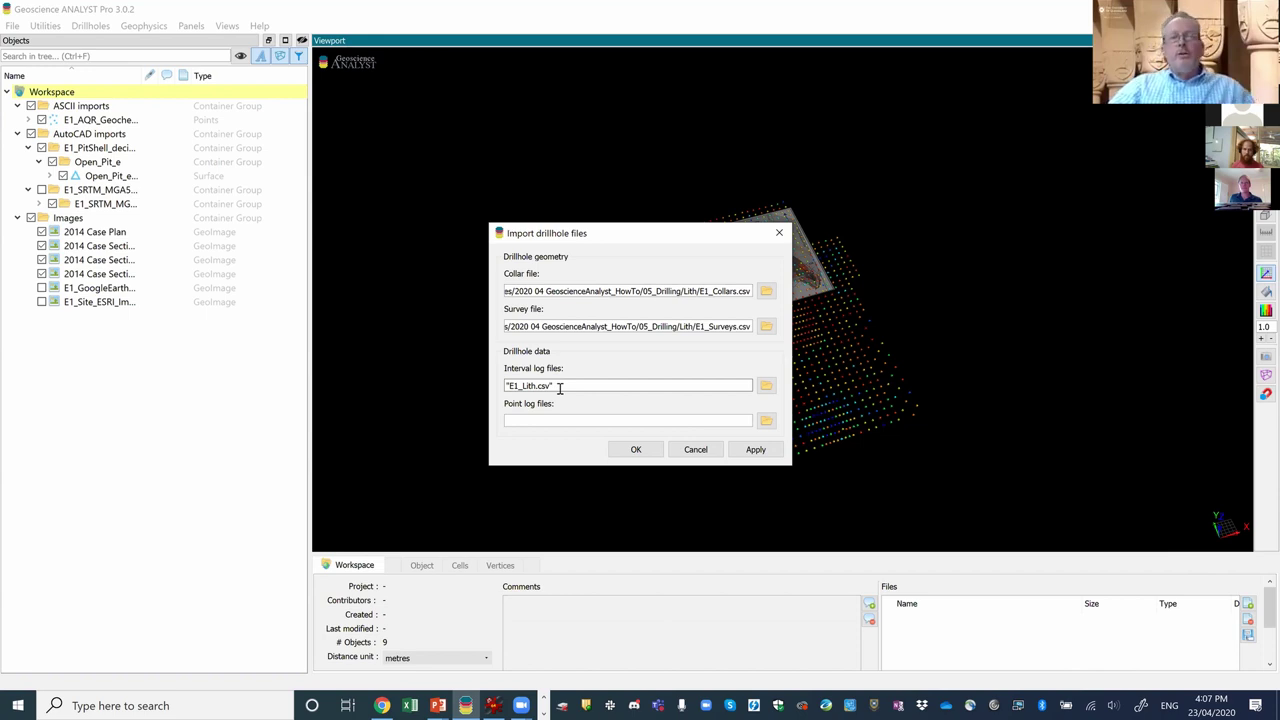
left_click(540, 703)
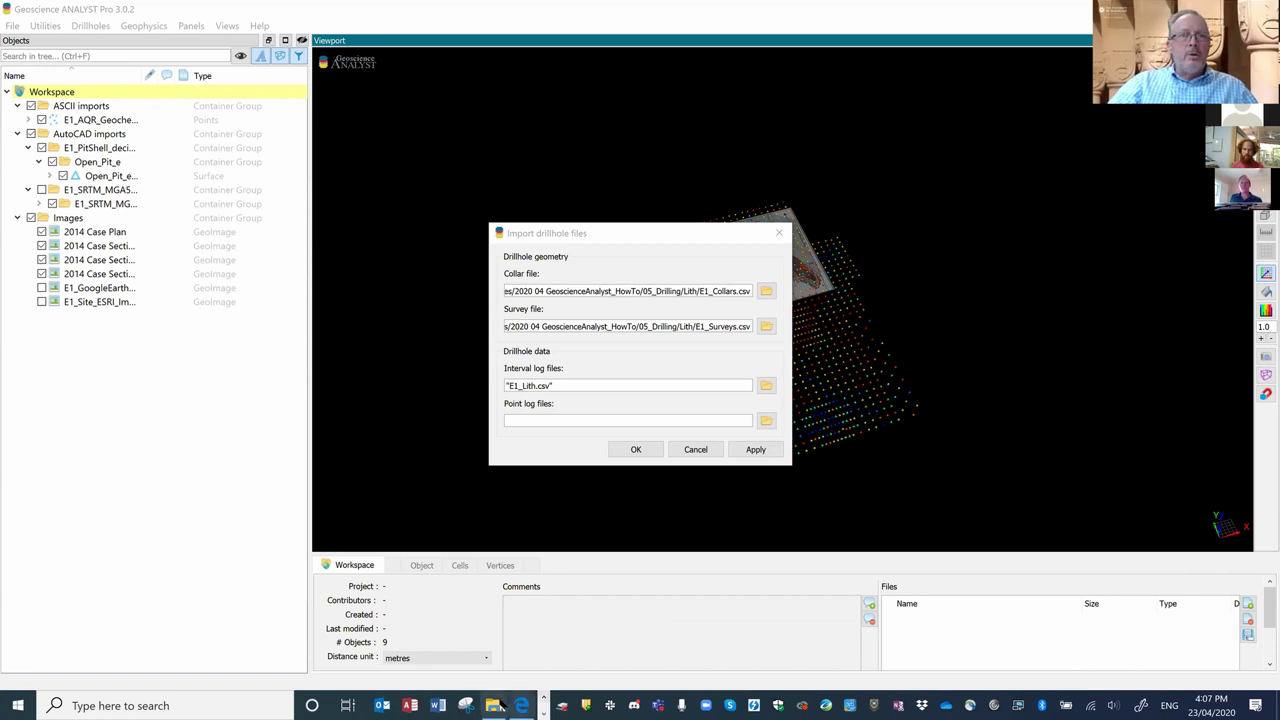
Open E1_Collars.csv and E1_Lith.csv from 05_Drilling/Lith in Excel to check their columns, then return to the import form.
left_click(493, 705)
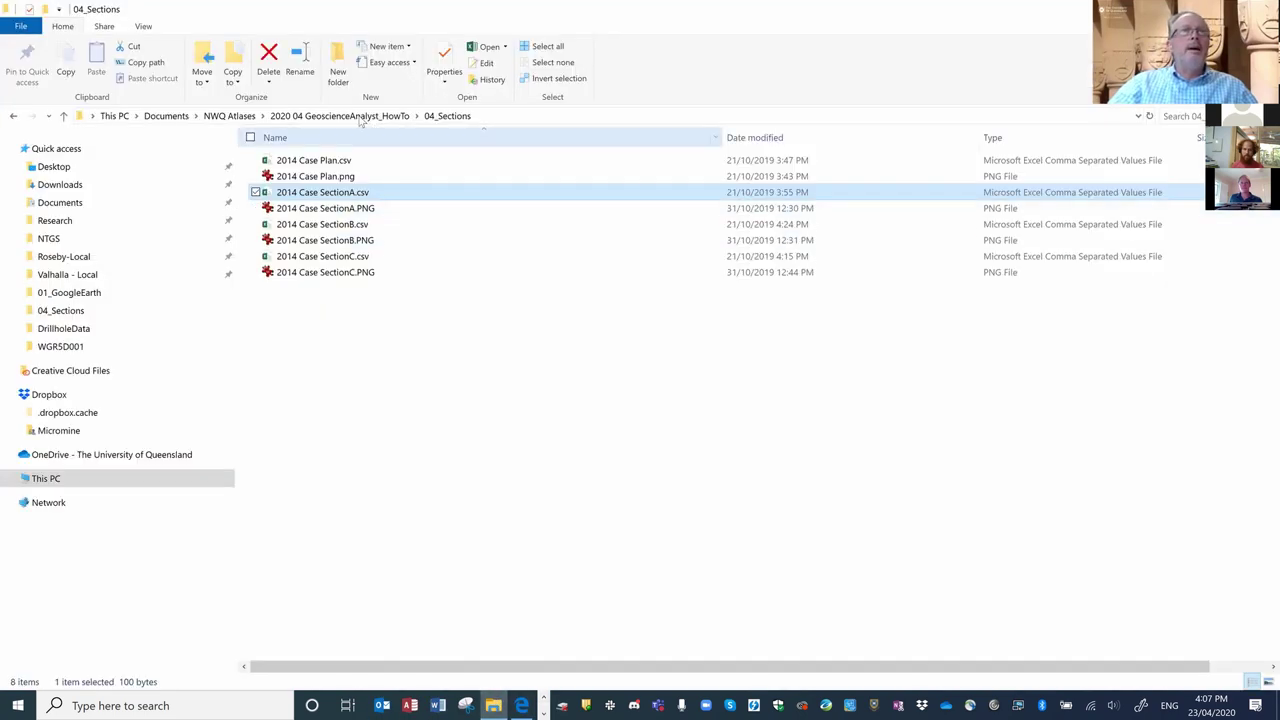
left_click(360, 117)
double_click(294, 240)
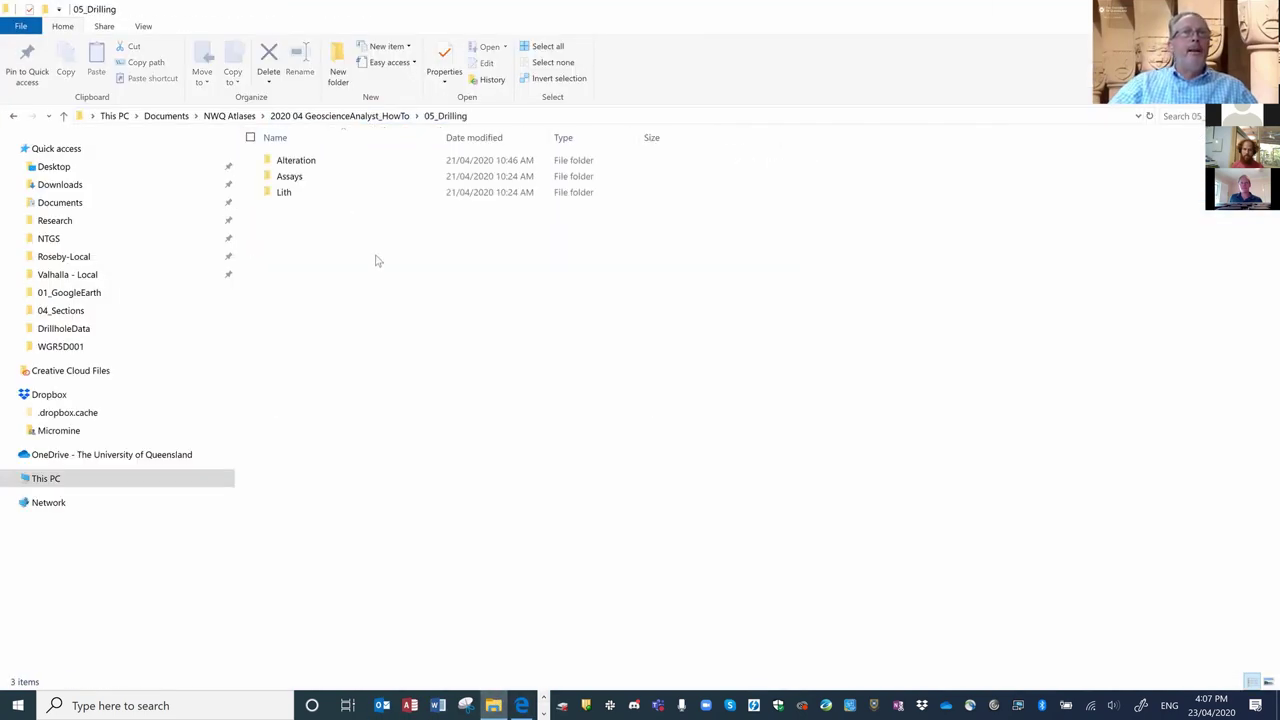
double_click(280, 193)
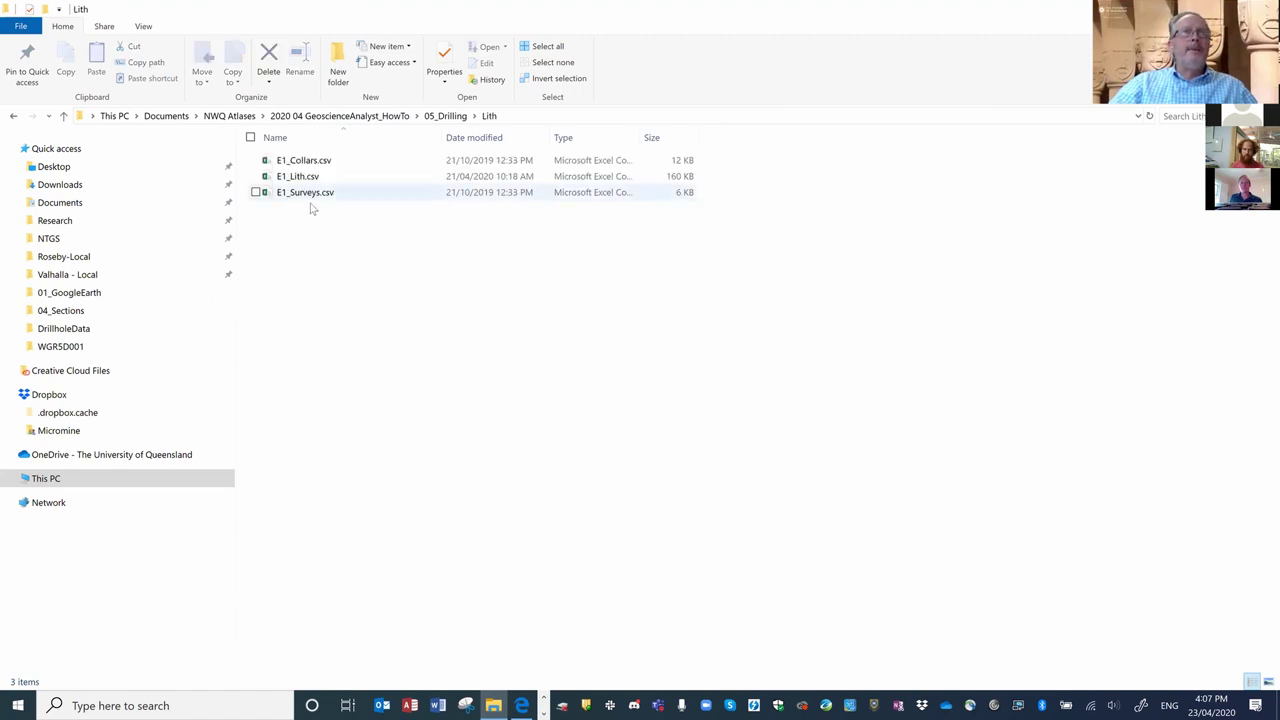
double_click(270, 162)
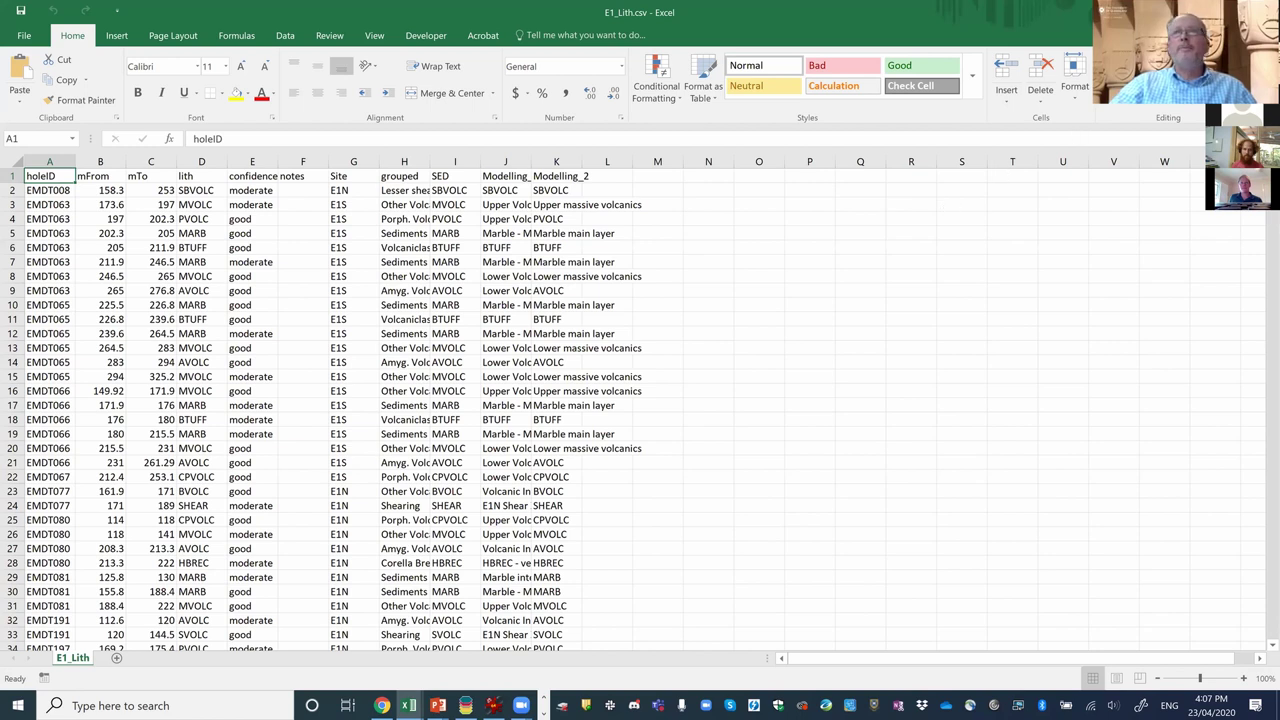
key("ctrl+Tab")
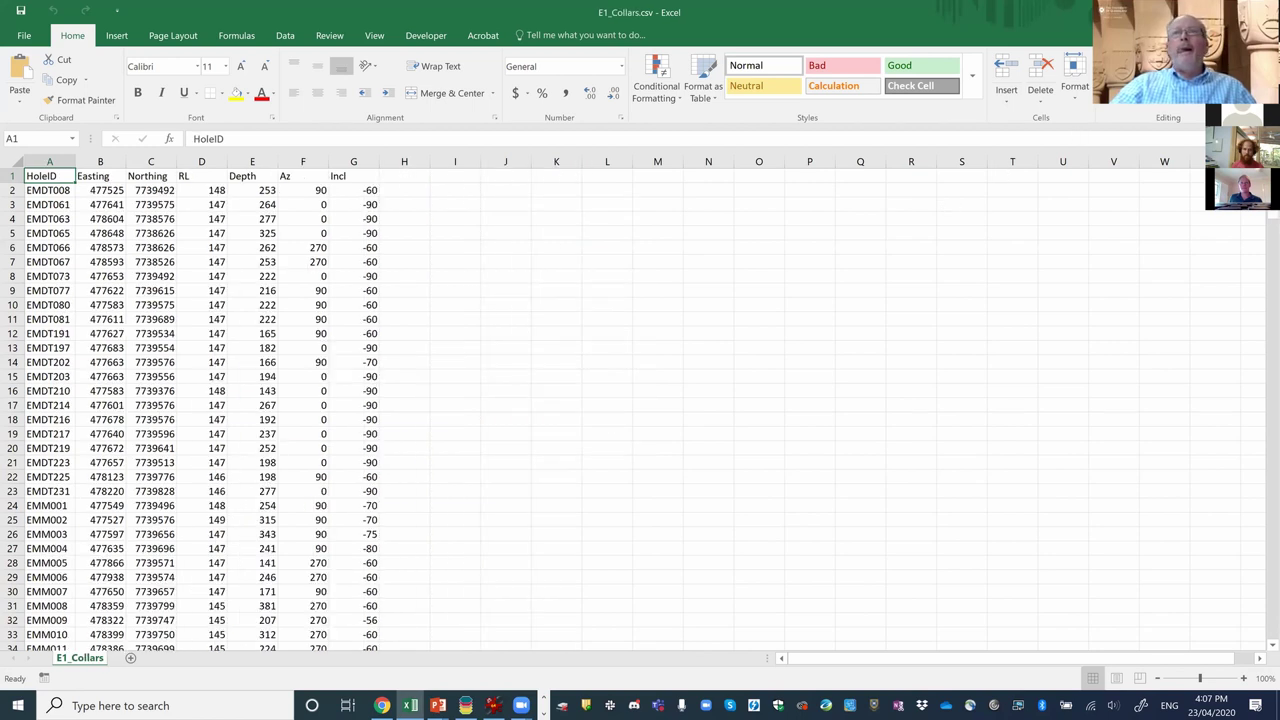
key("alt+Tab")
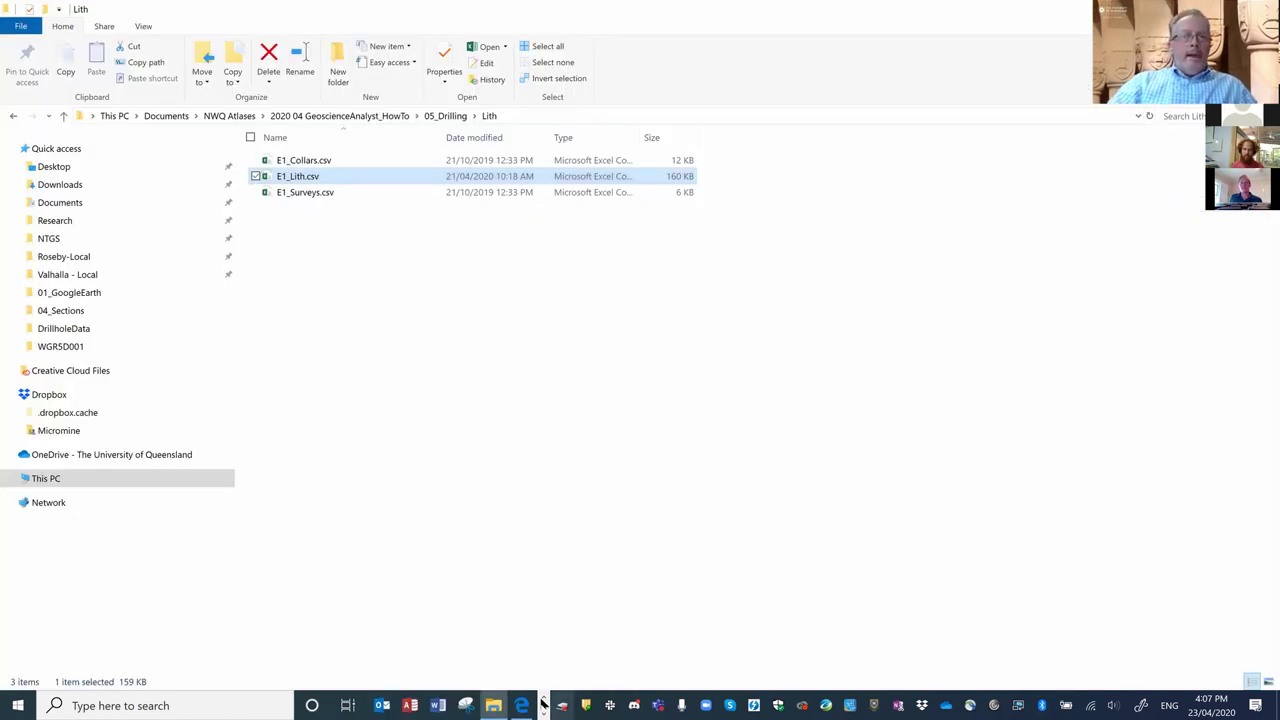
left_click(466, 705)
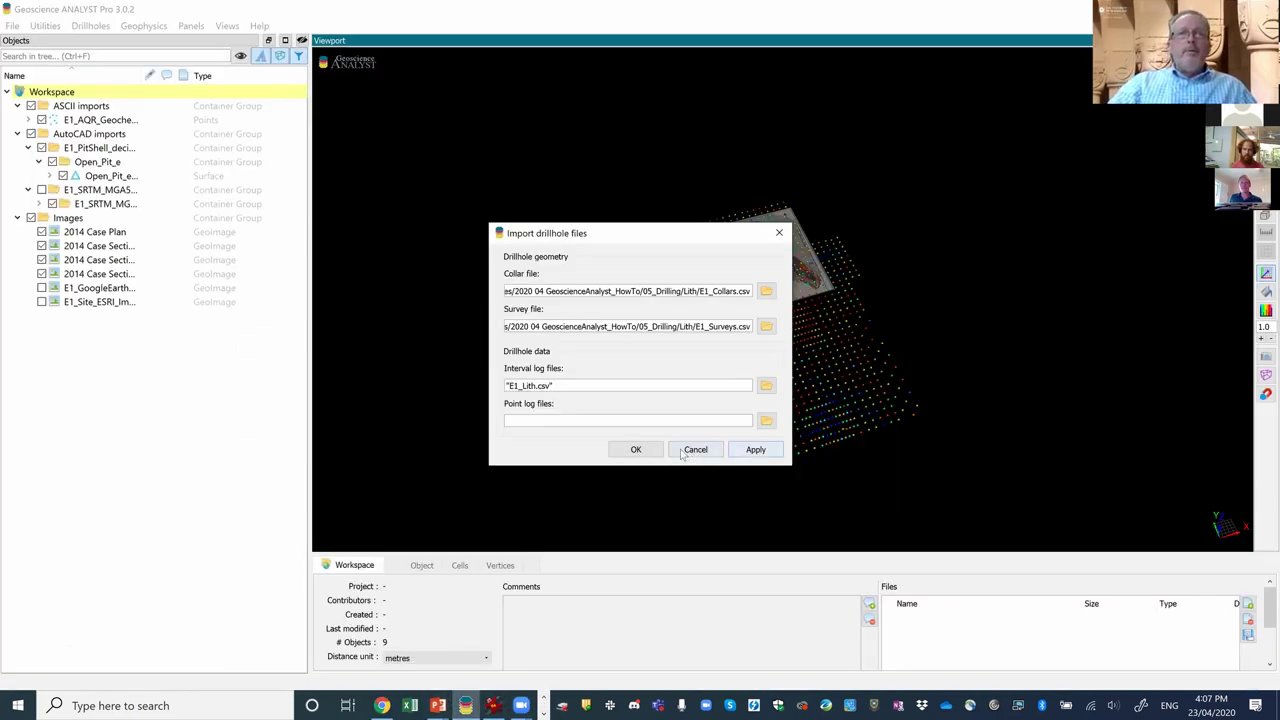
Start the import and accept the collar column mapping with Depth as the final hole depth.
left_click(636, 450)
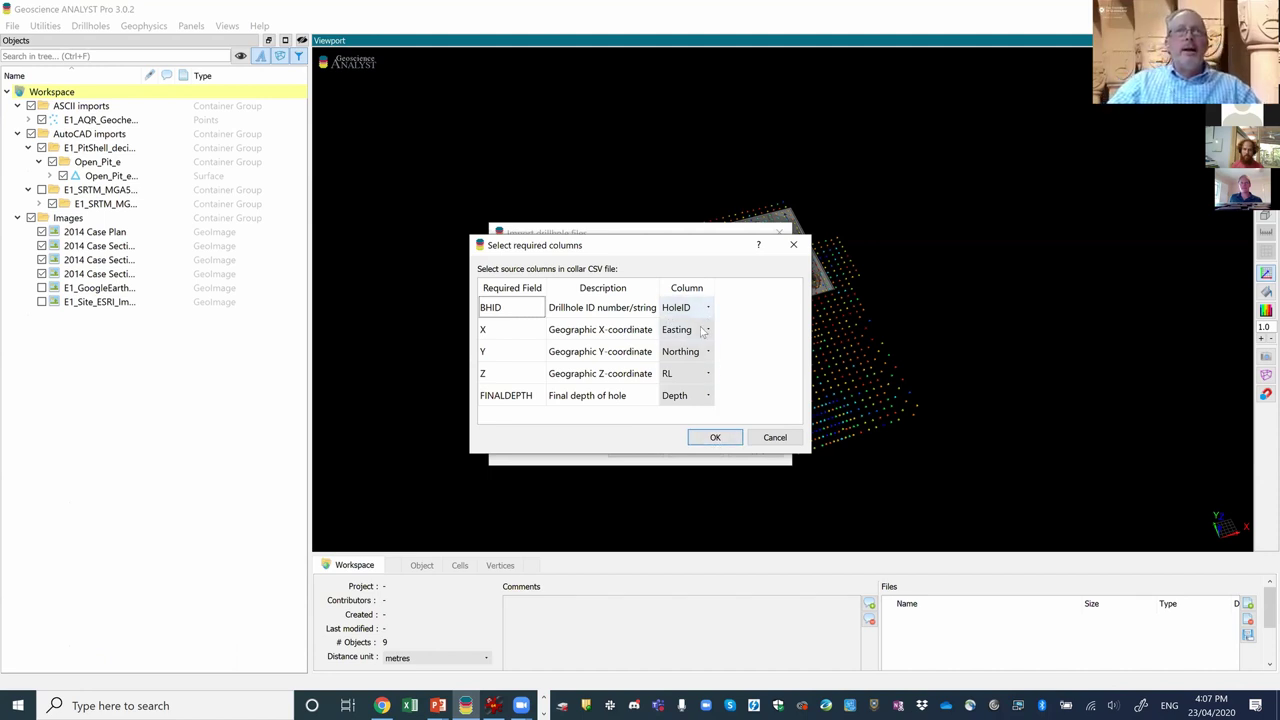
left_click(707, 396)
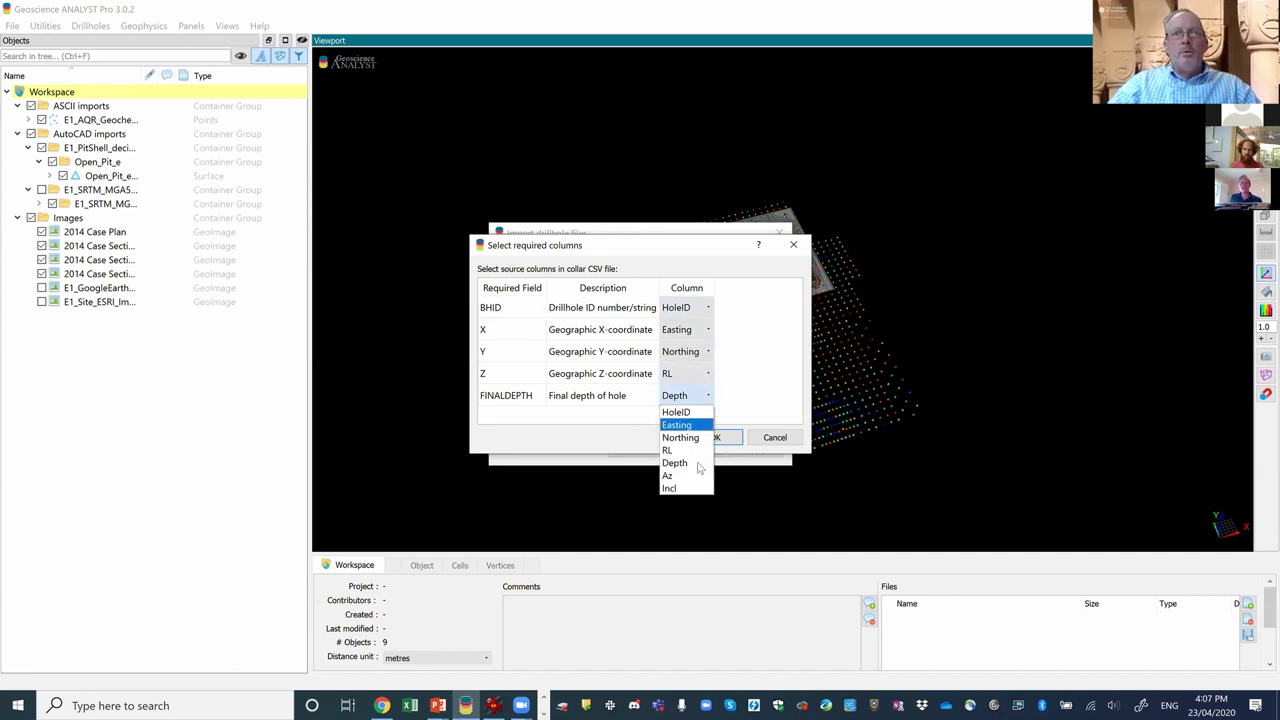
left_click(688, 462)
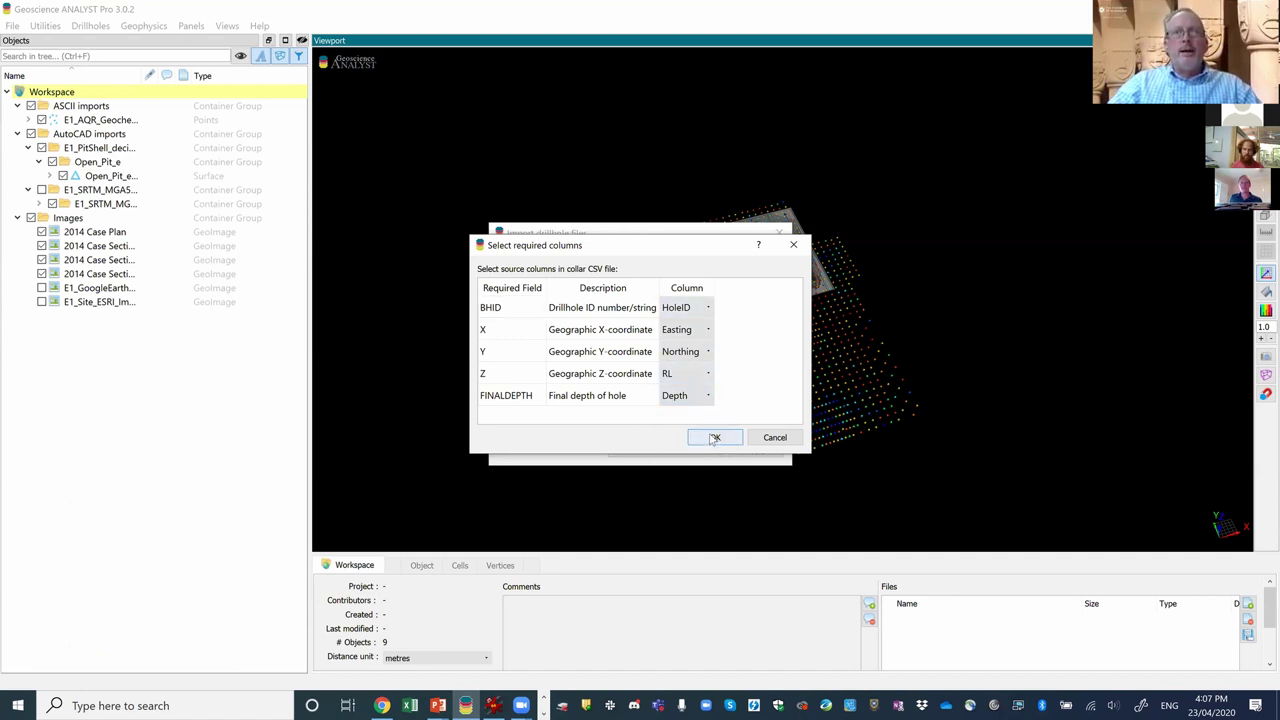
left_click(714, 437)
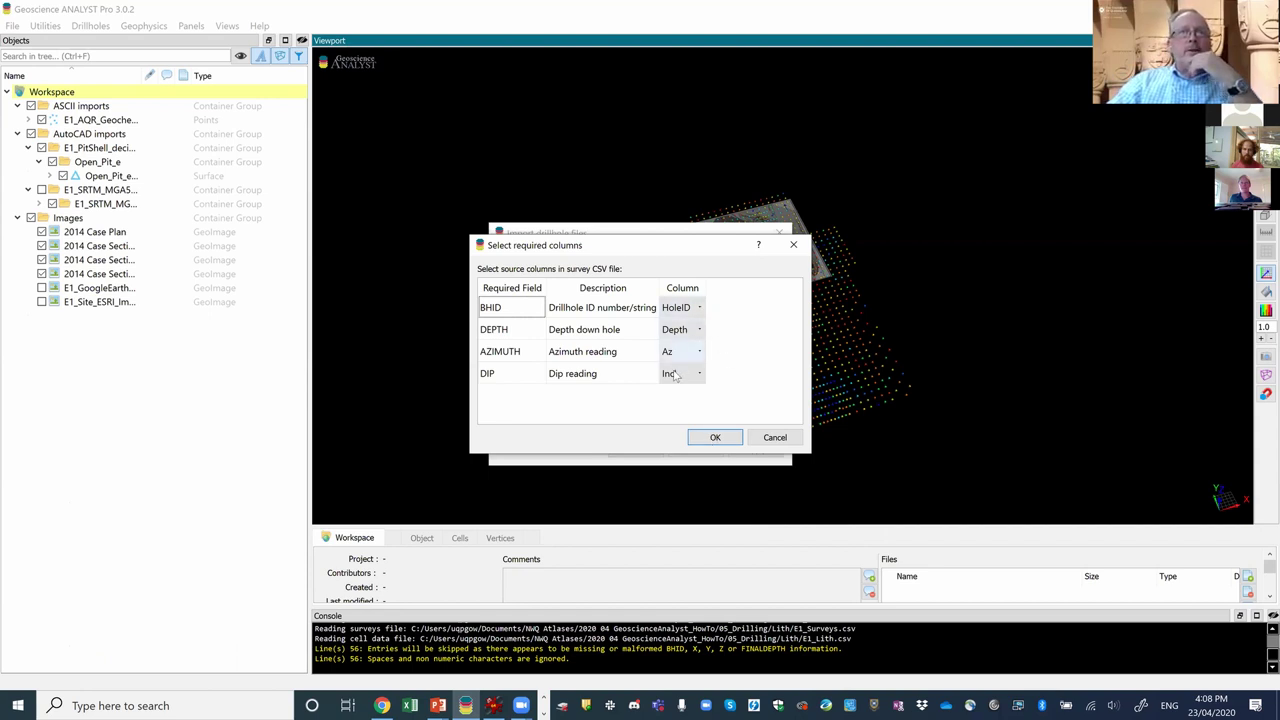
Accept the survey mapping with Incl as dip, then the holeID/mFrom/mTo interval mapping.
left_click(697, 376)
left_click(697, 380)
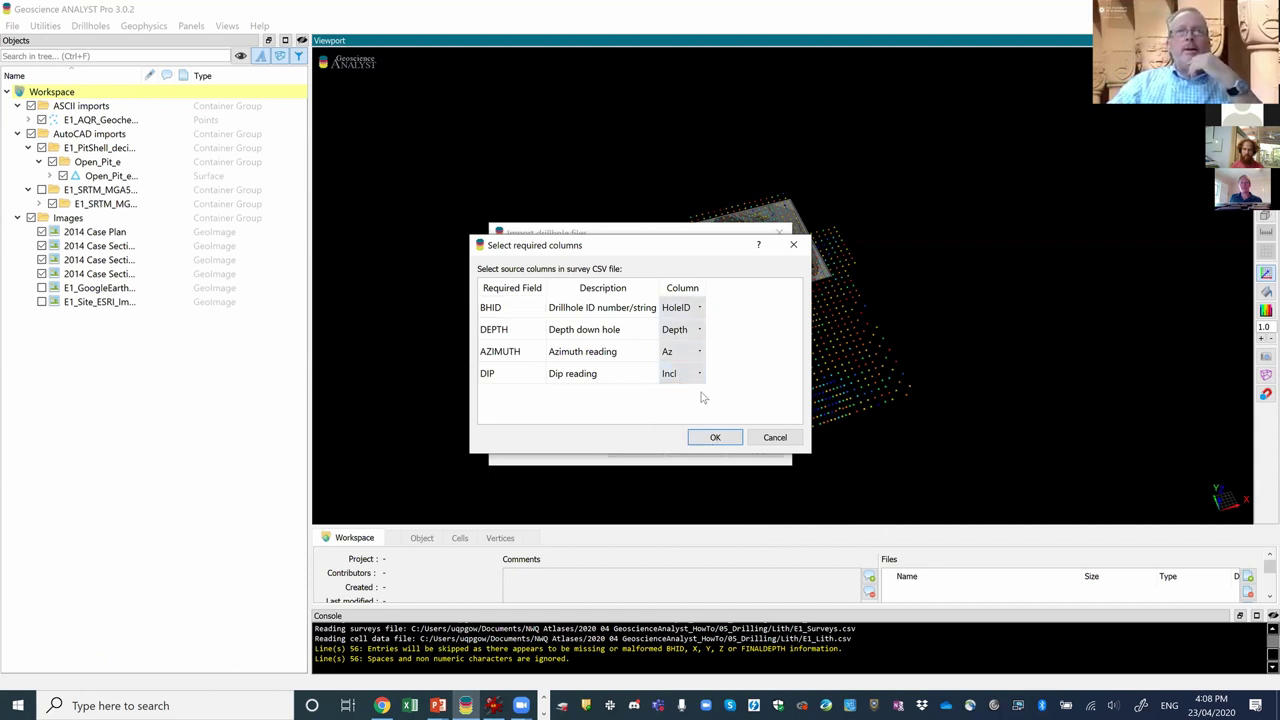
left_click(715, 441)
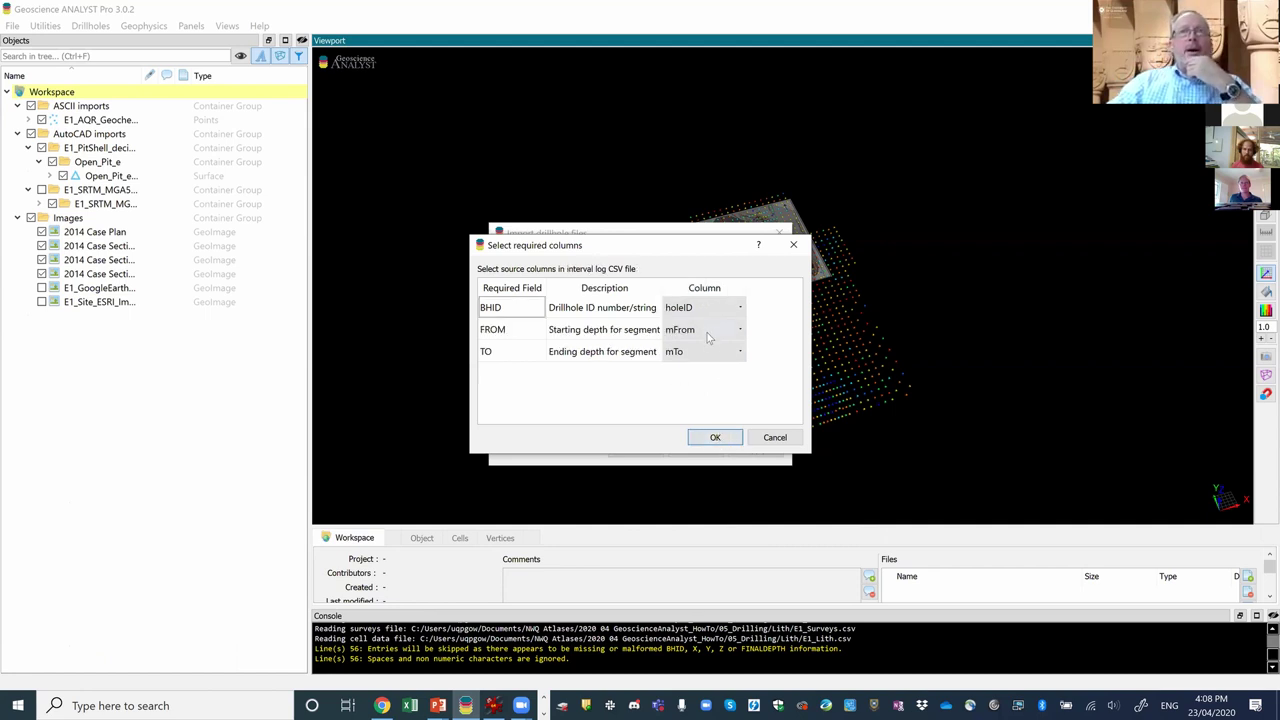
left_click(718, 440)
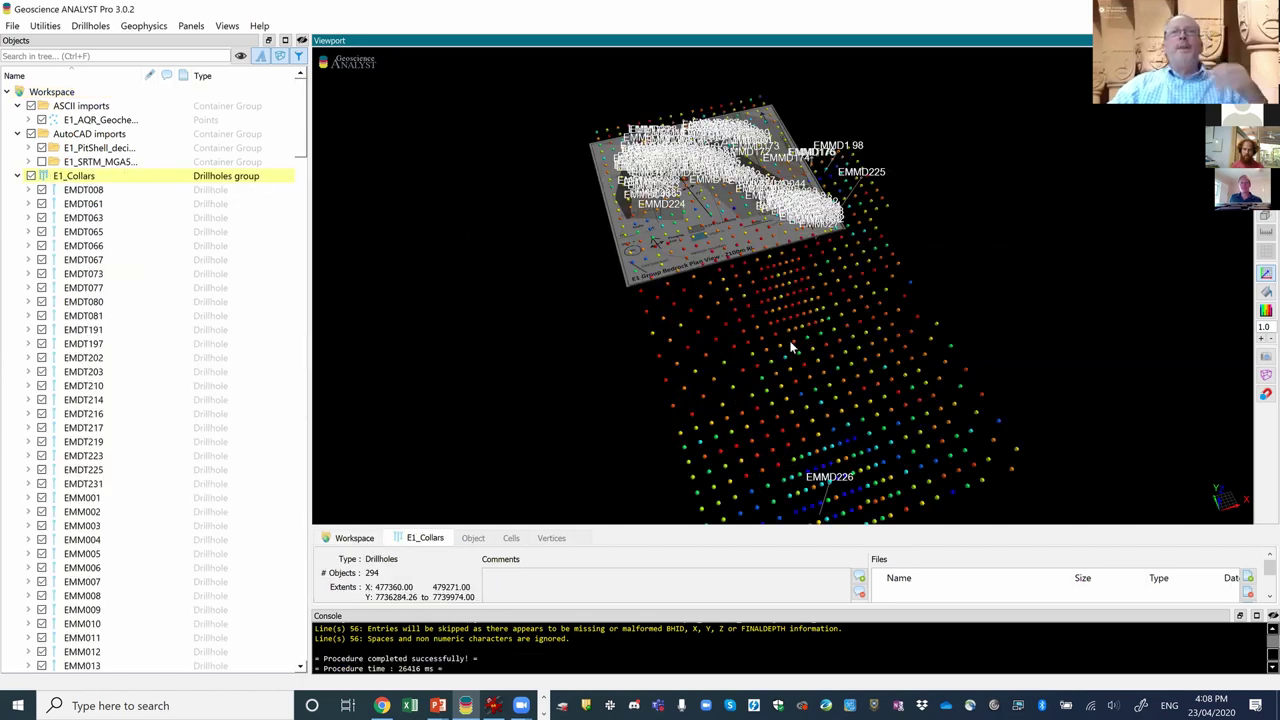
Tilt, zoom and orbit the view to see the drillholes from a low oblique side angle.
left_click_drag(818, 283, 953, 427)
scroll(903, 331, "up", 3)
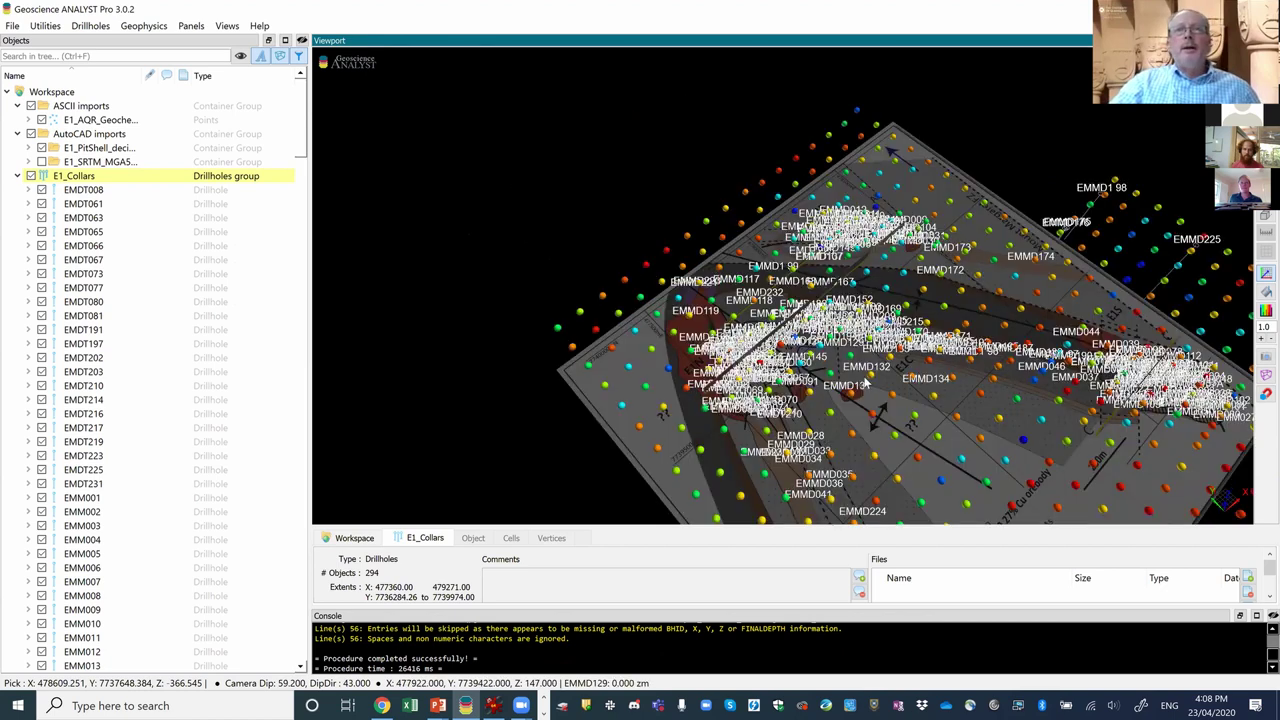
left_click_drag(884, 347, 978, 322)
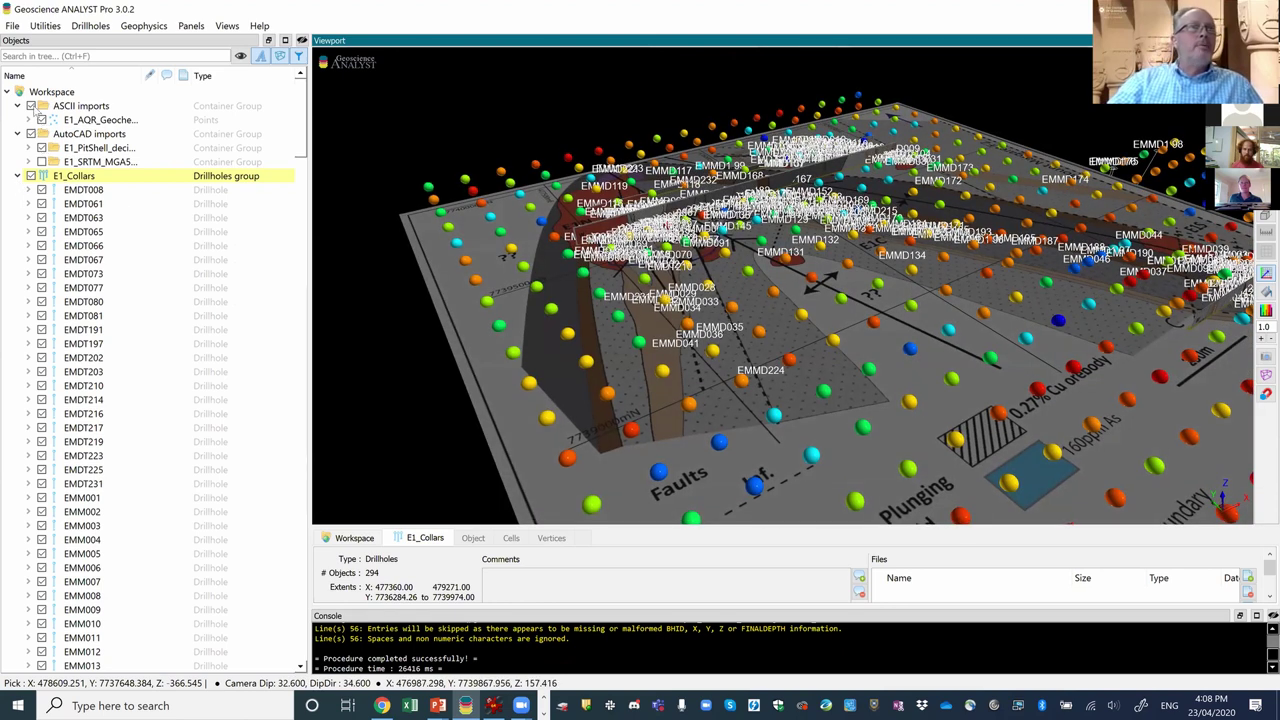
Hide the soil geochemistry points and rename the ASCII imports group to 'Soil Aqua Regia'.
left_click(31, 106)
left_click(84, 106)
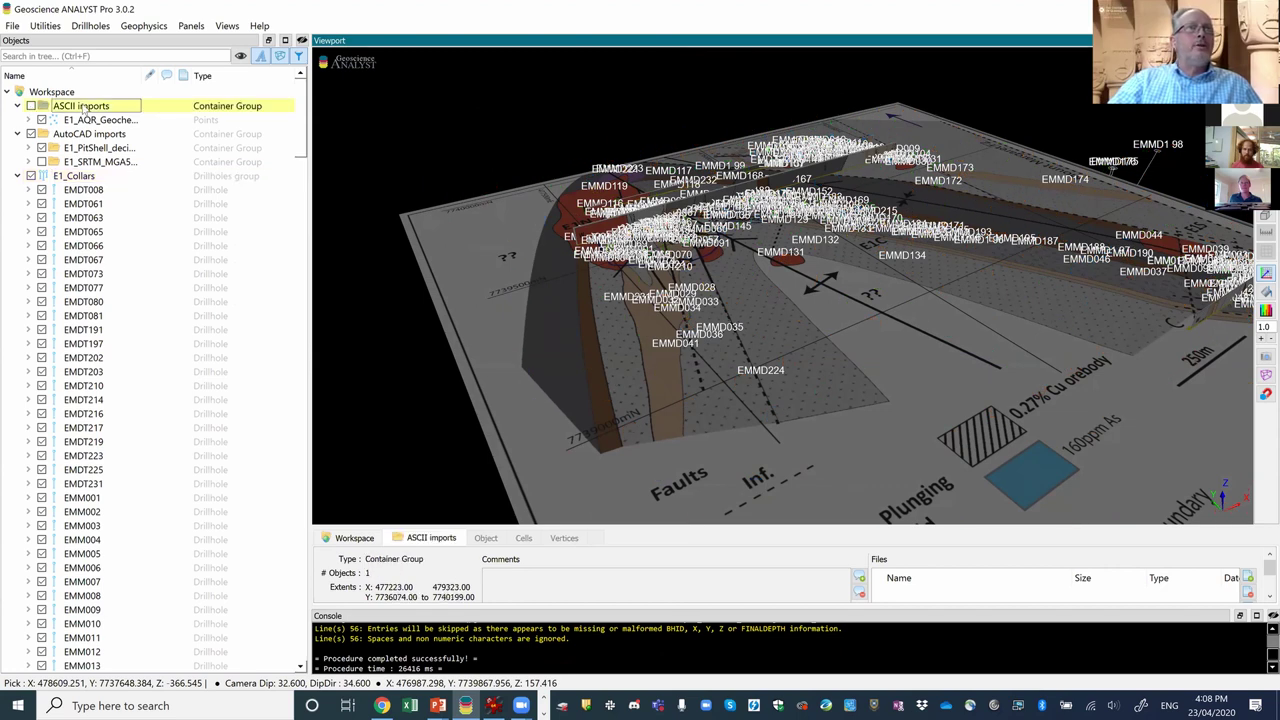
right_click(84, 106)
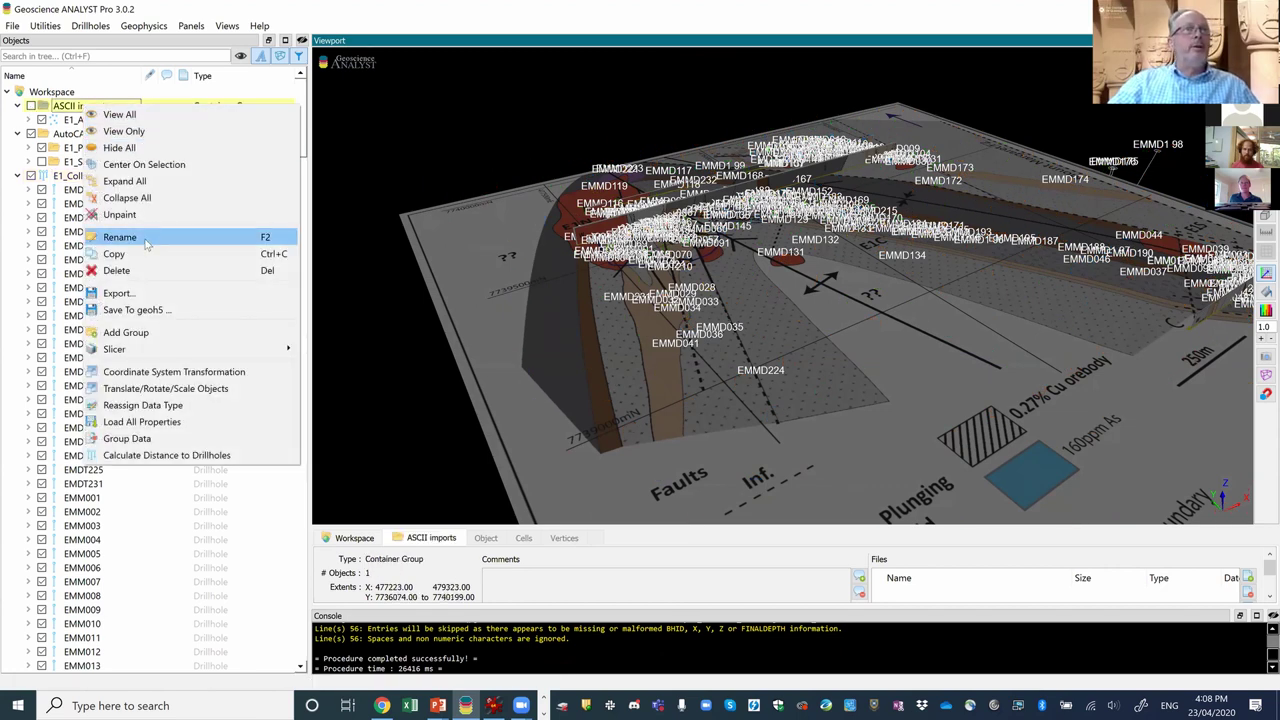
left_click(120, 237)
type("Soil Aqua Regi")
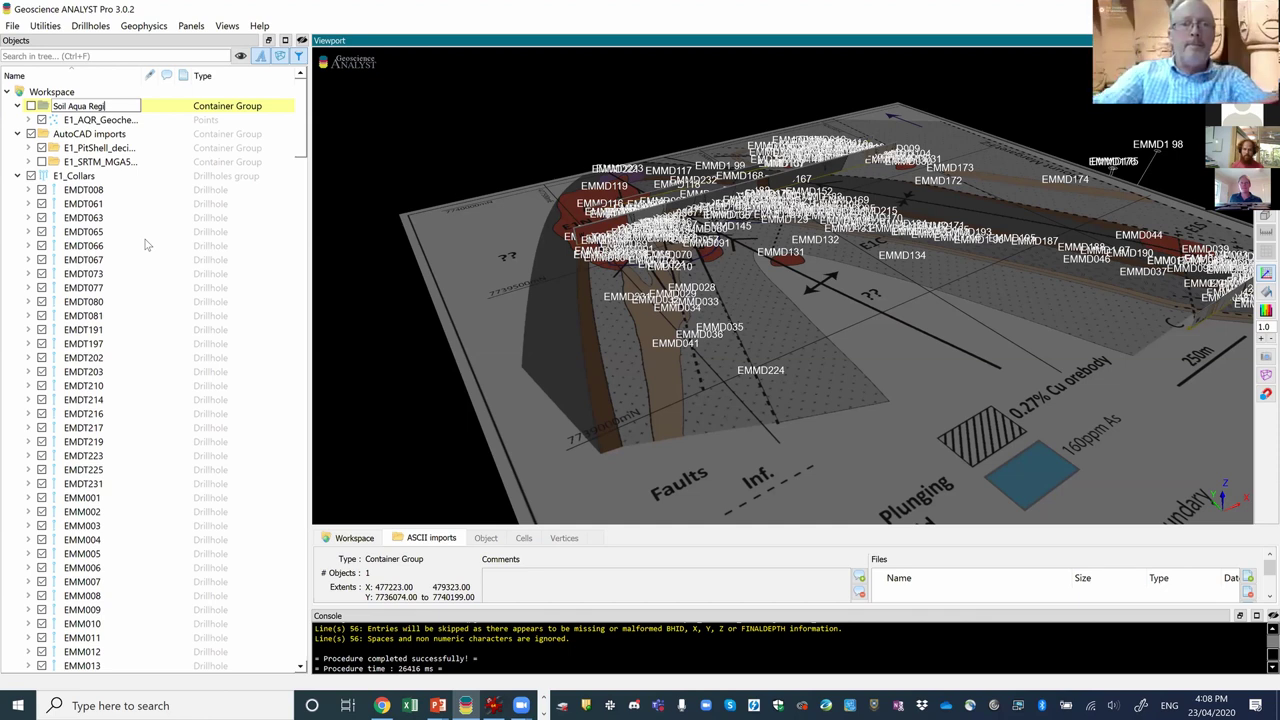
type("a")
key("Return")
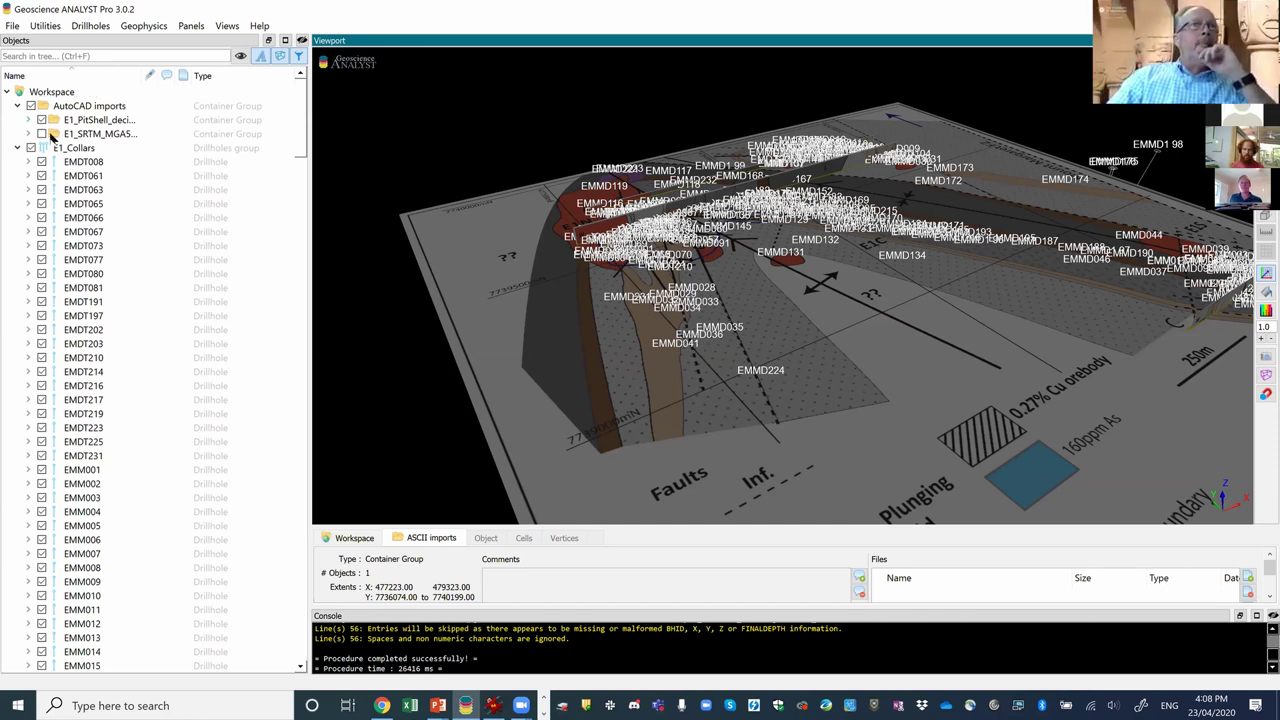
Collapse E1_Collars, hide the 2014 Case Plan image and tilt the view obliquely.
left_click(17, 147)
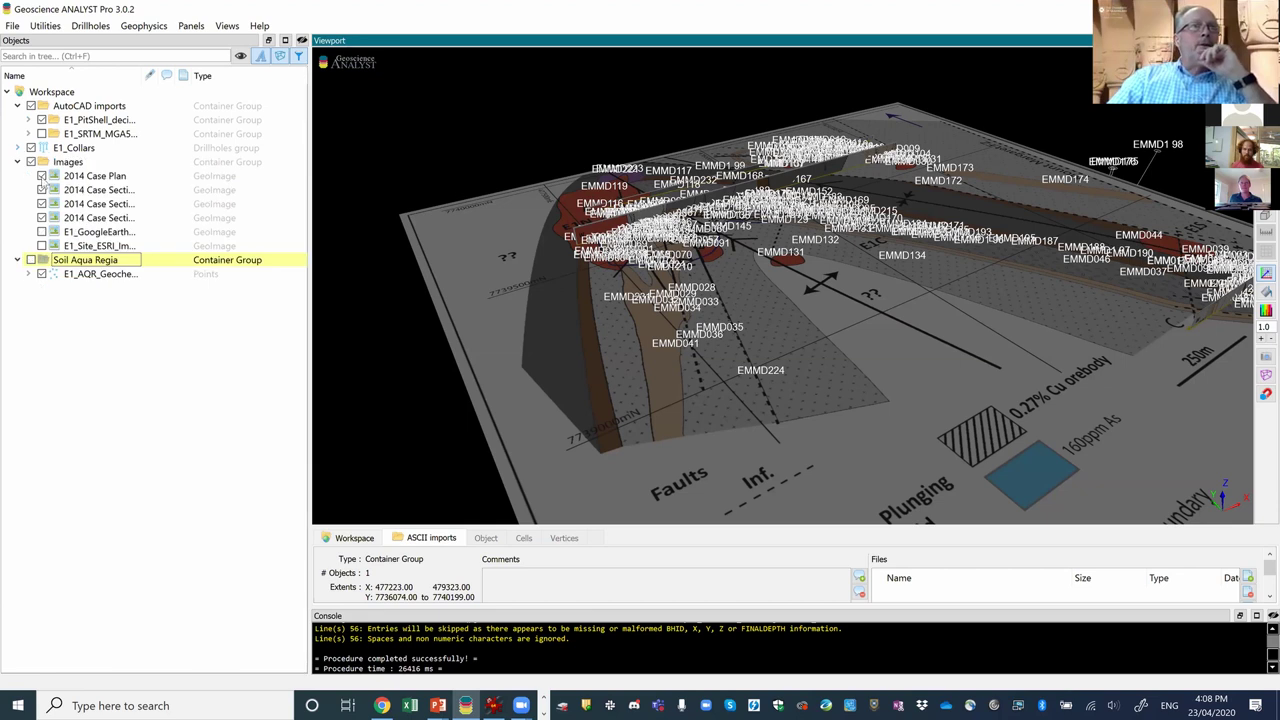
left_click(41, 176)
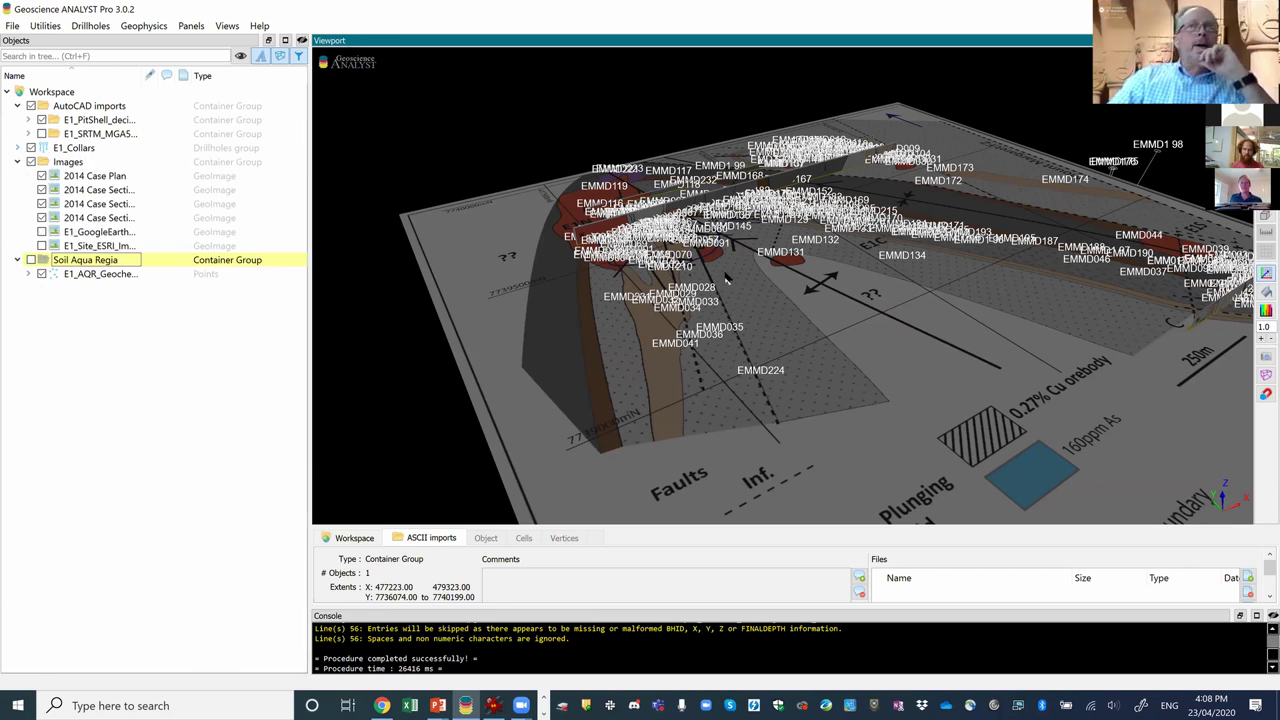
left_click_drag(848, 284, 860, 314)
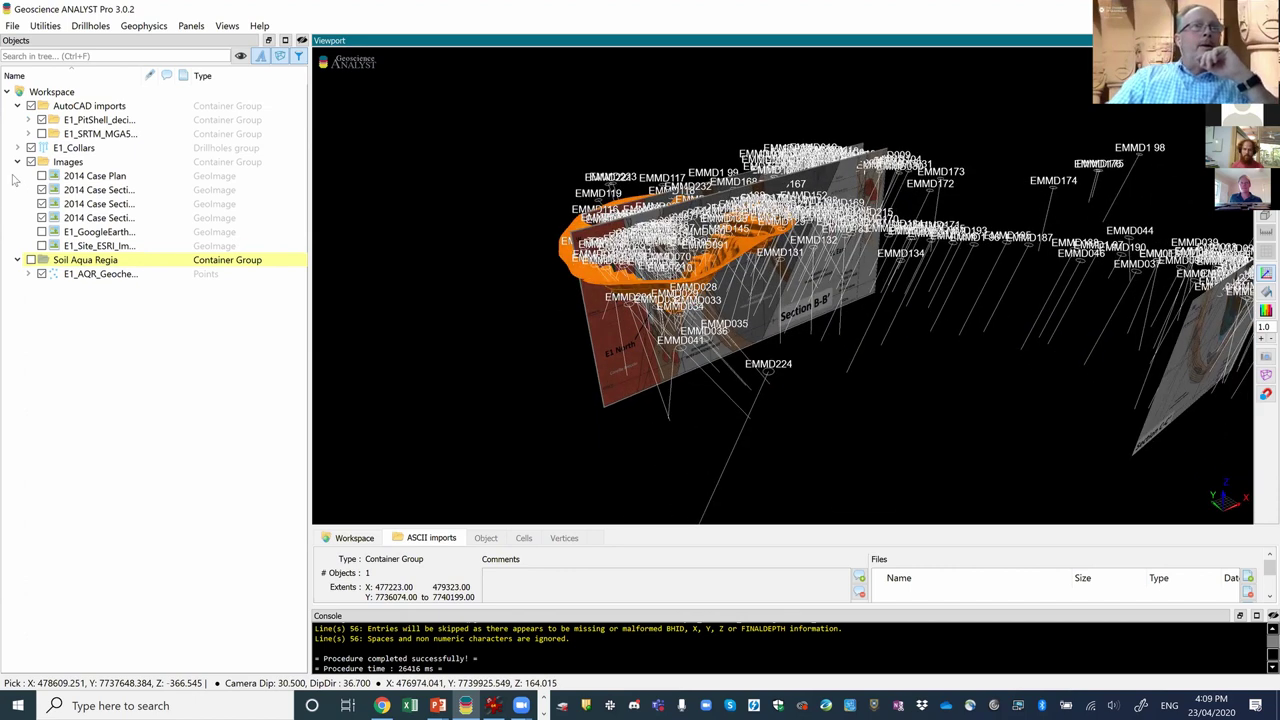
Collapse Soil Aqua Regia, expand E1_Collars and select drillhole EMDT065 to list its data fields.
left_click(29, 275)
left_click(29, 275)
left_click(17, 260)
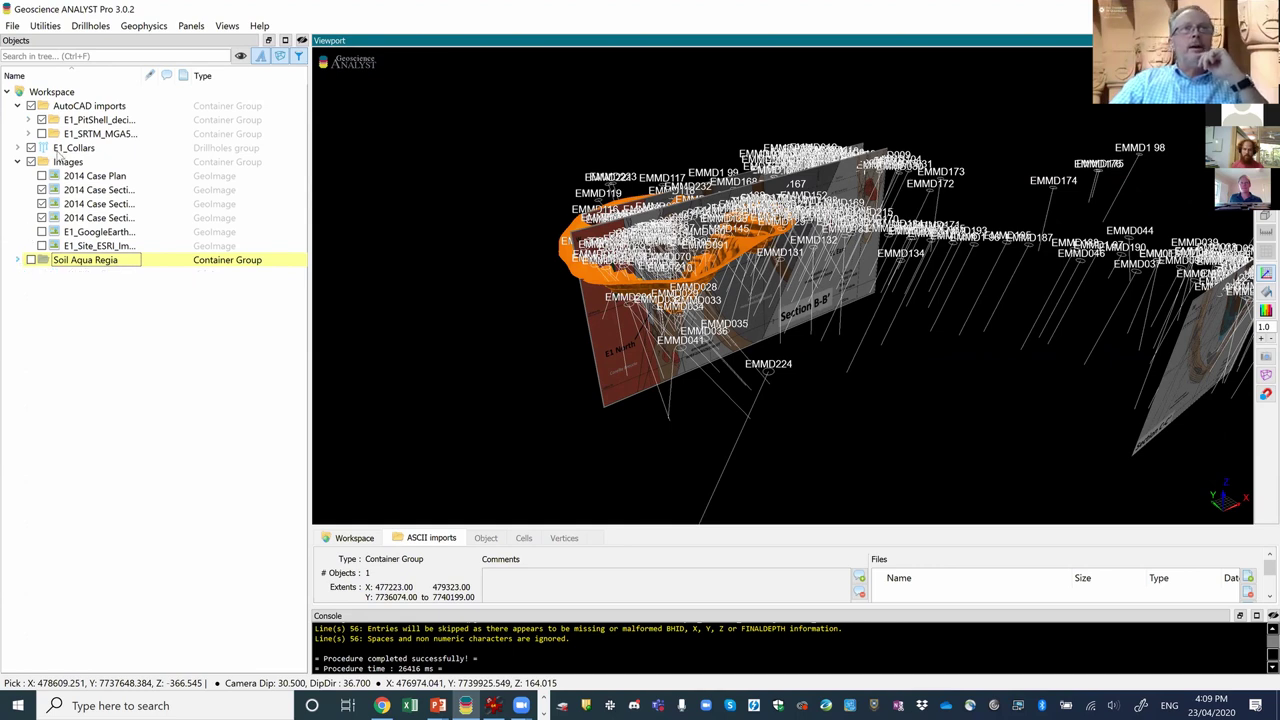
left_click(18, 148)
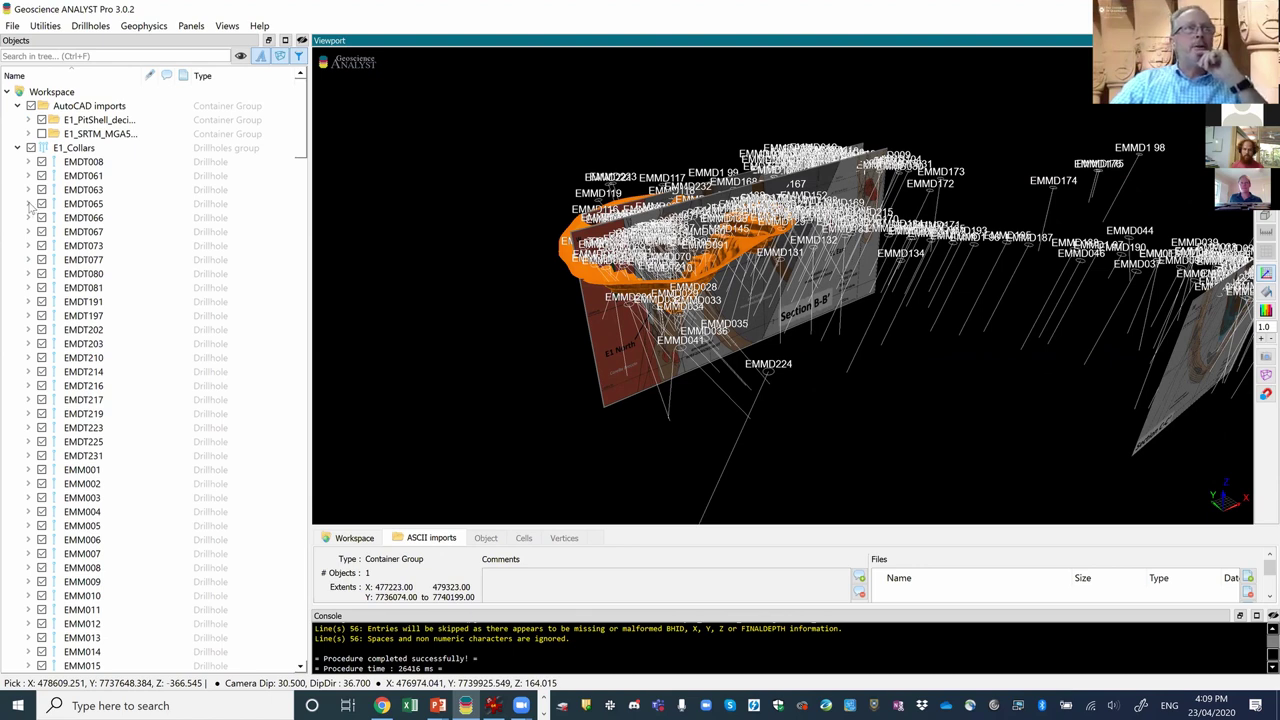
left_click(29, 204)
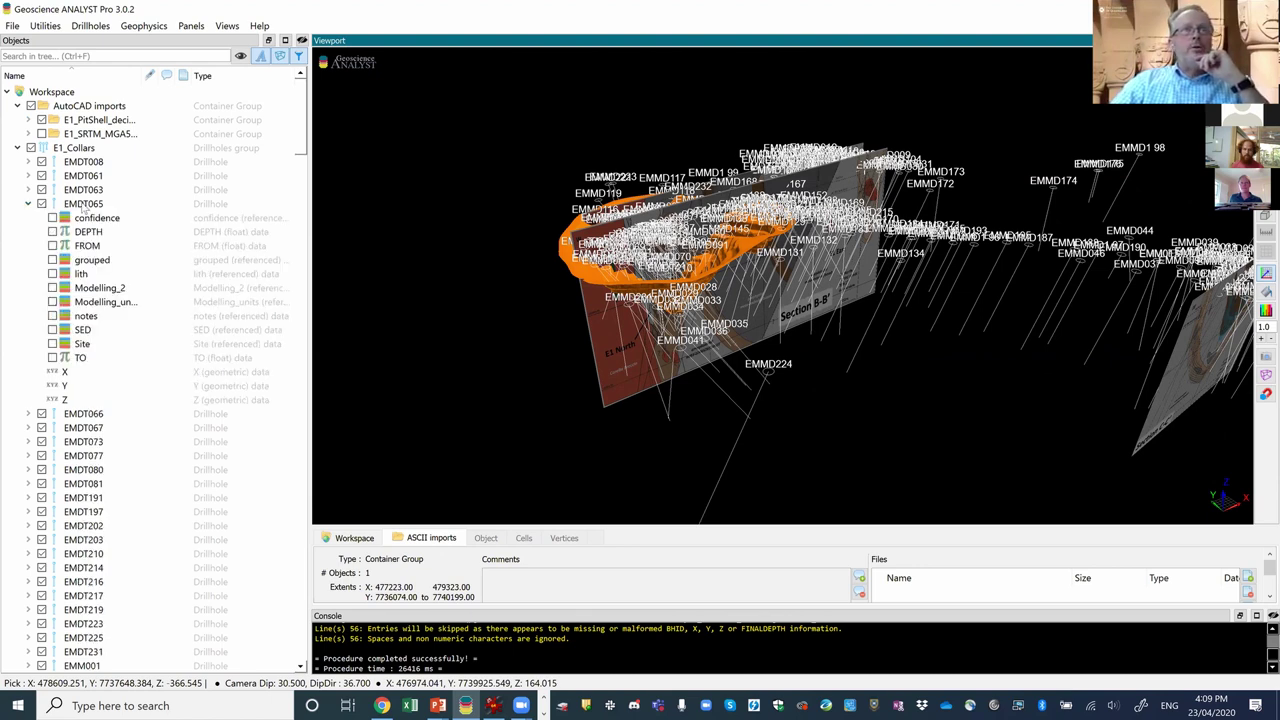
left_click(84, 204)
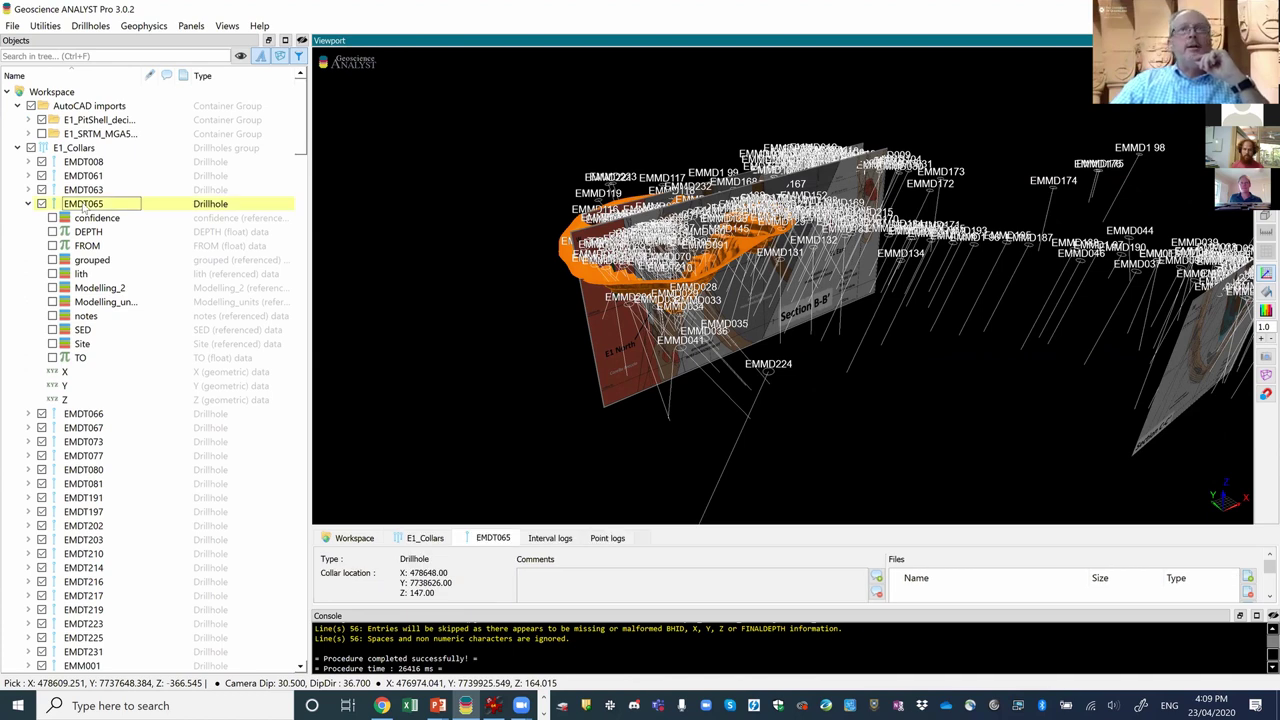
Centre the view on drillhole EMDT065, then zoom and orbit to face Section C-C'.
right_click(90, 206)
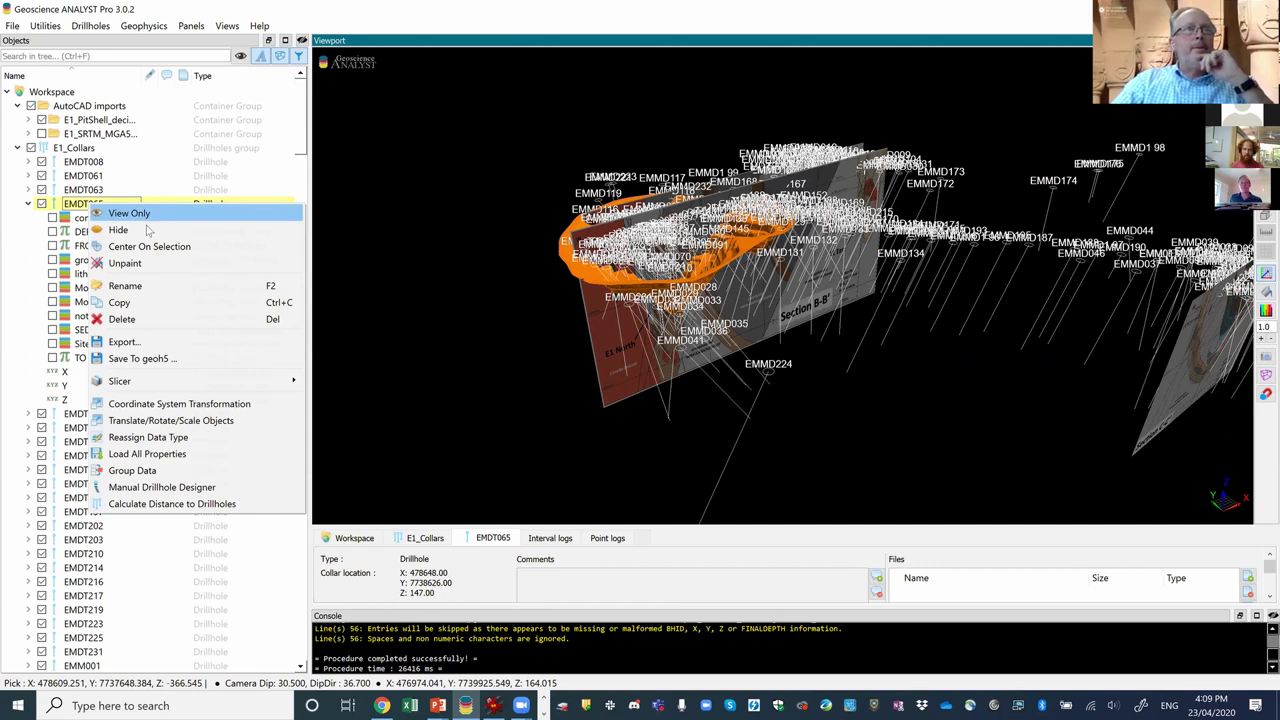
left_click(150, 247)
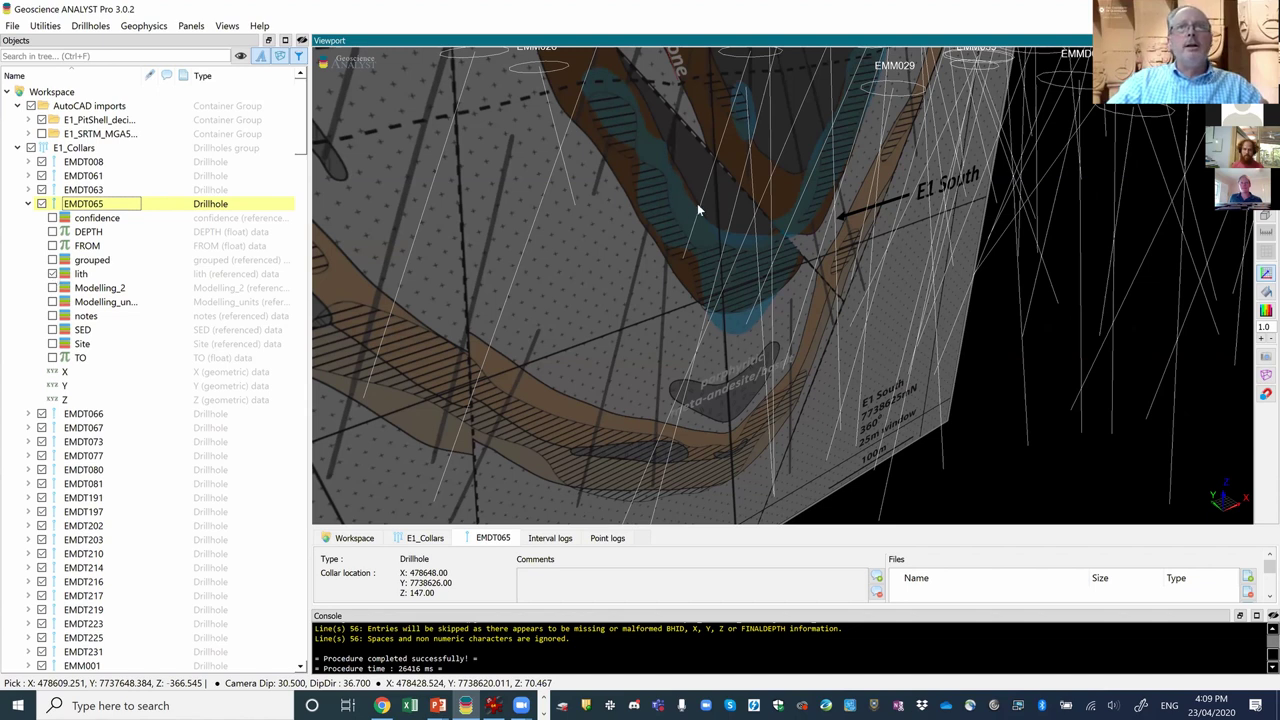
scroll(405, 232, "down", 2)
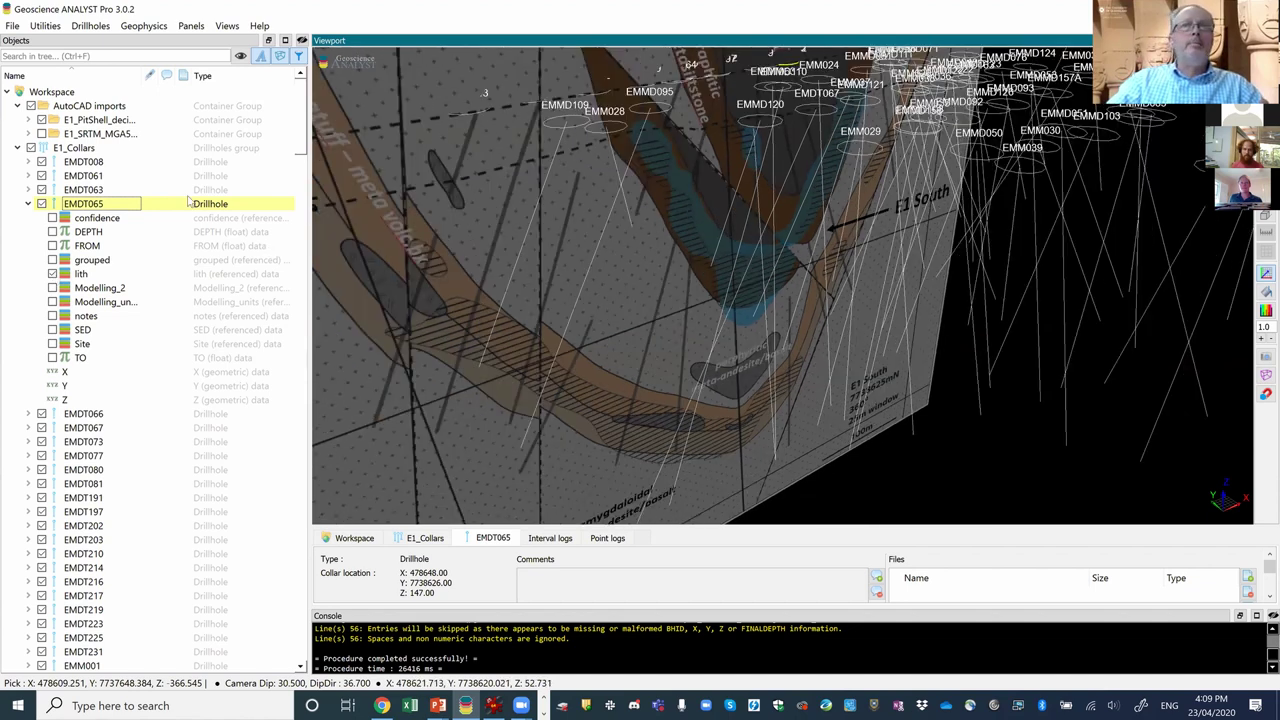
left_click_drag(478, 277, 741, 342)
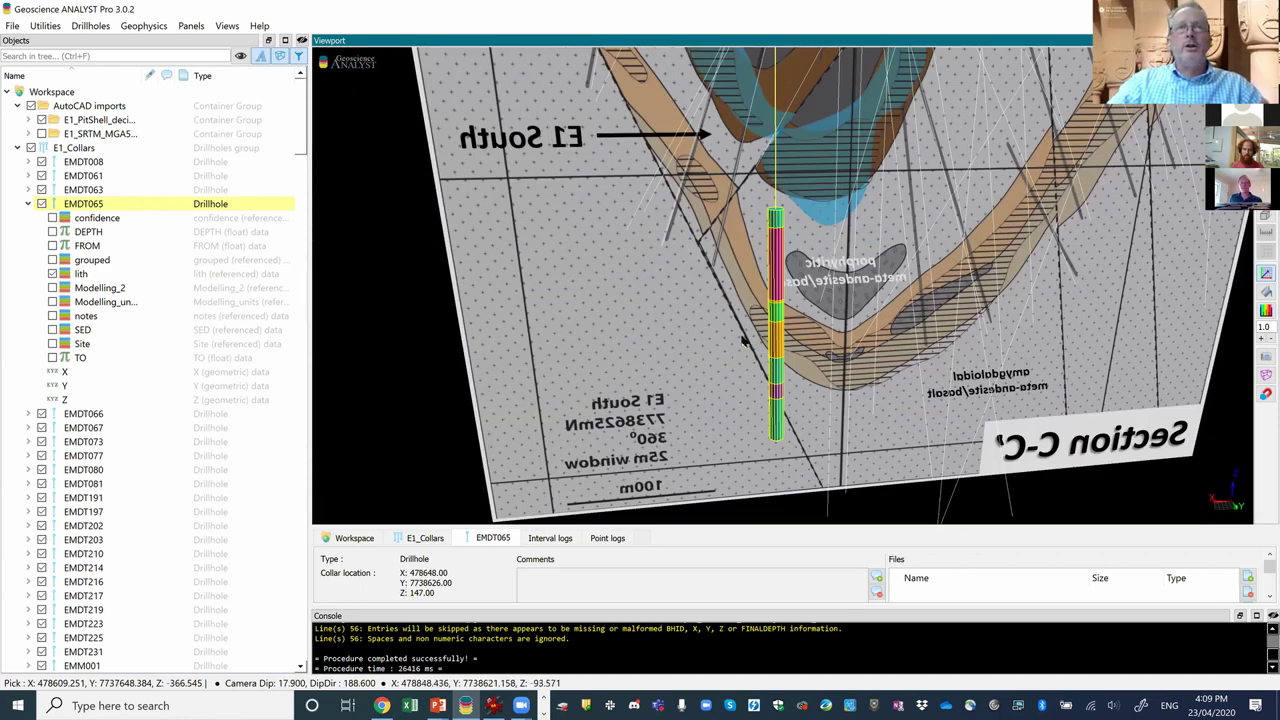
Hide the console and open the interval log table for drillhole EMDT065.
left_click(741, 342)
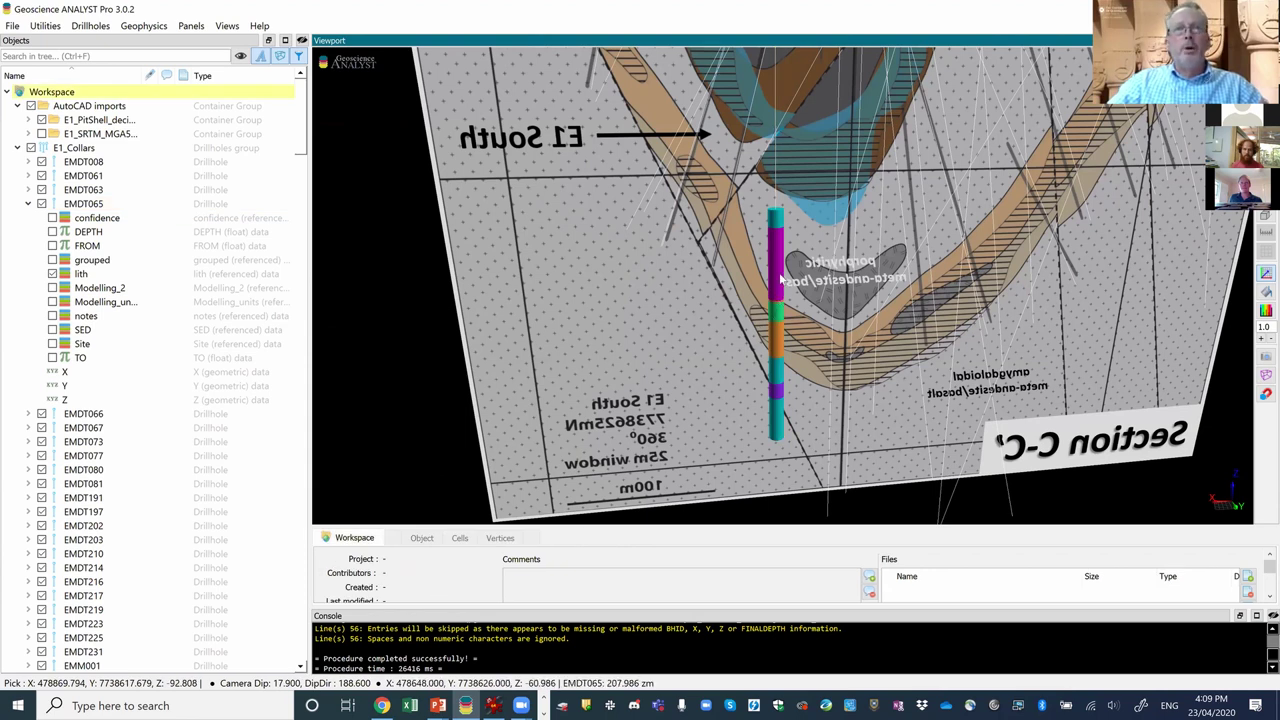
left_click(1257, 617)
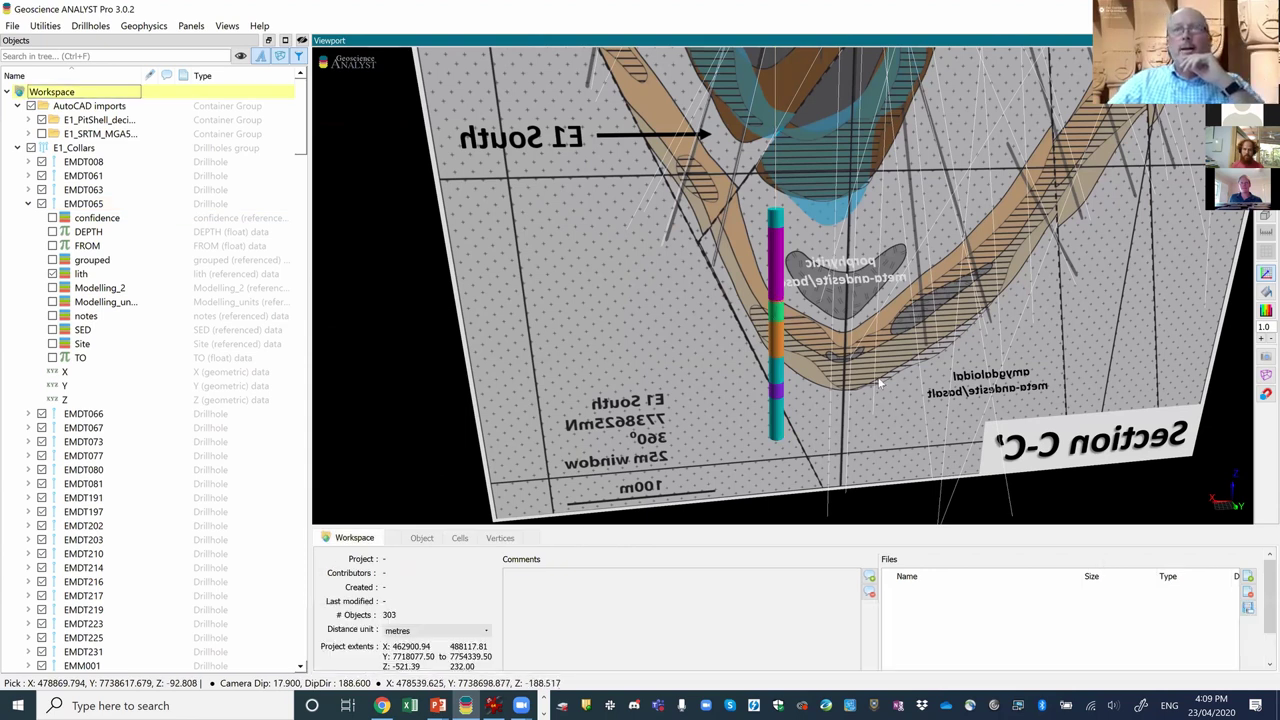
left_click(778, 265)
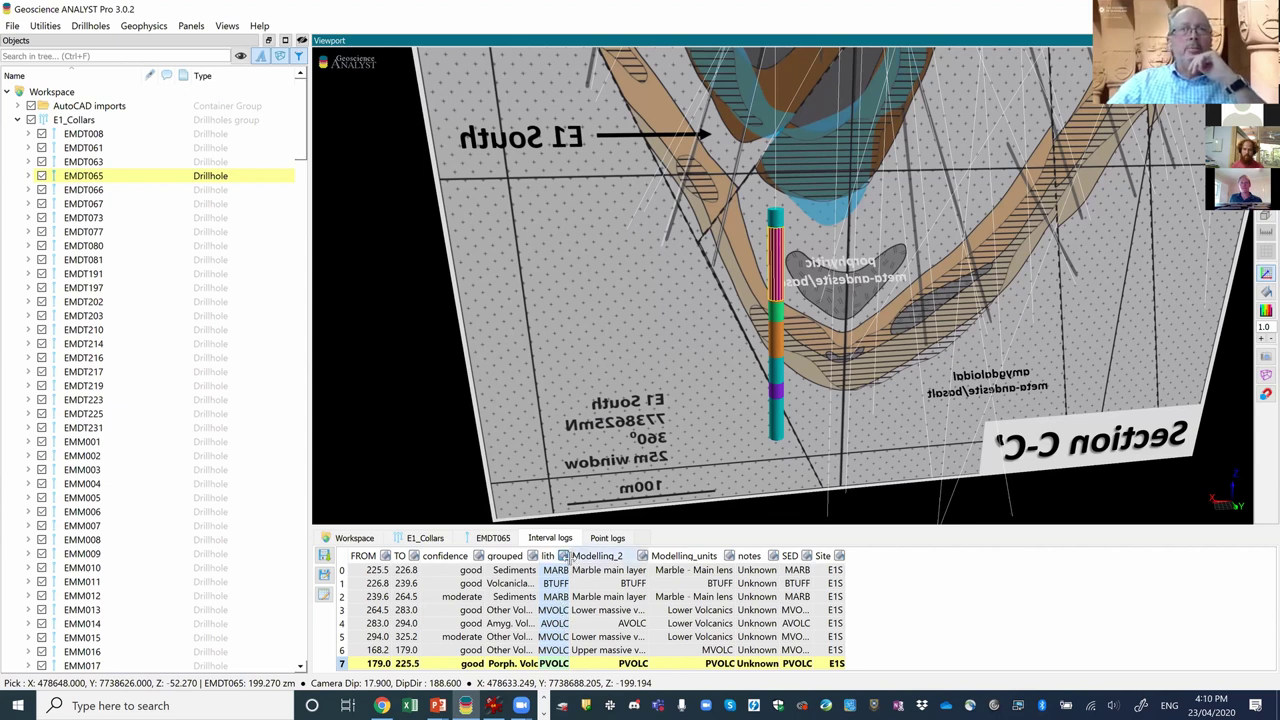
Widen the lith column, scroll through the intervals and select EMDT065's lith data.
left_click_drag(569, 556, 606, 557)
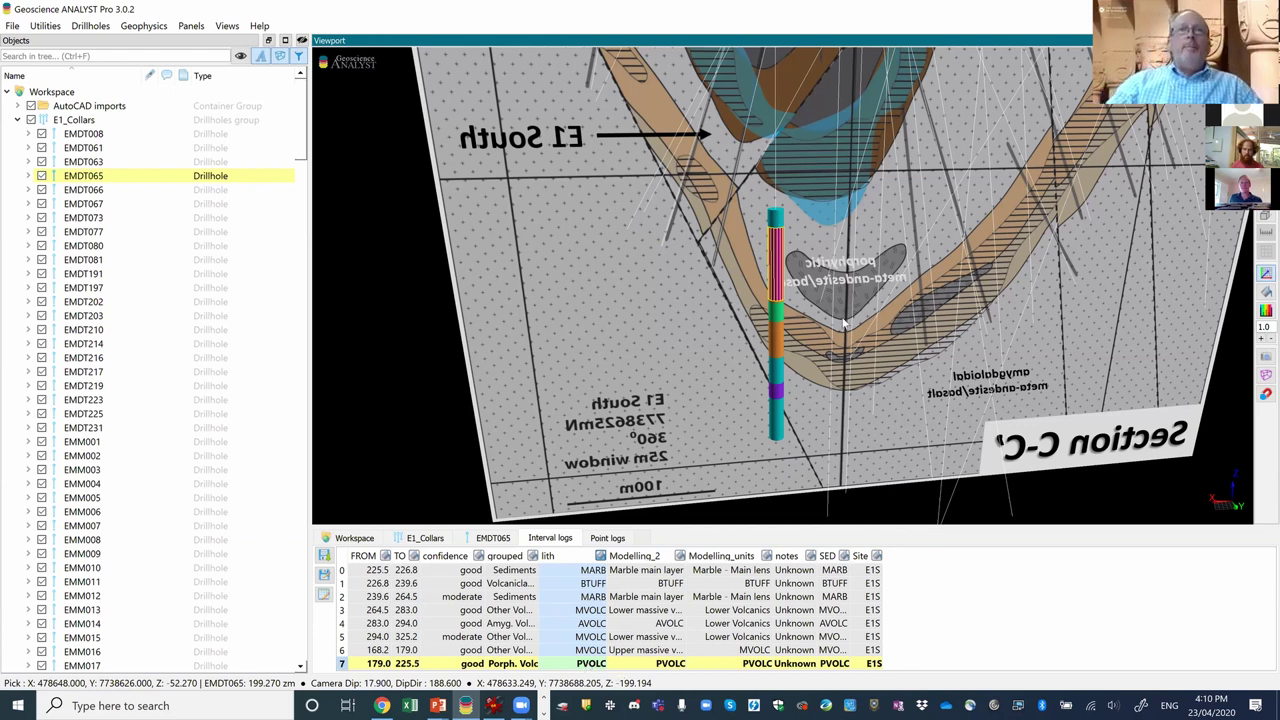
scroll(841, 328, "down", 1)
scroll(841, 326, "down", 1)
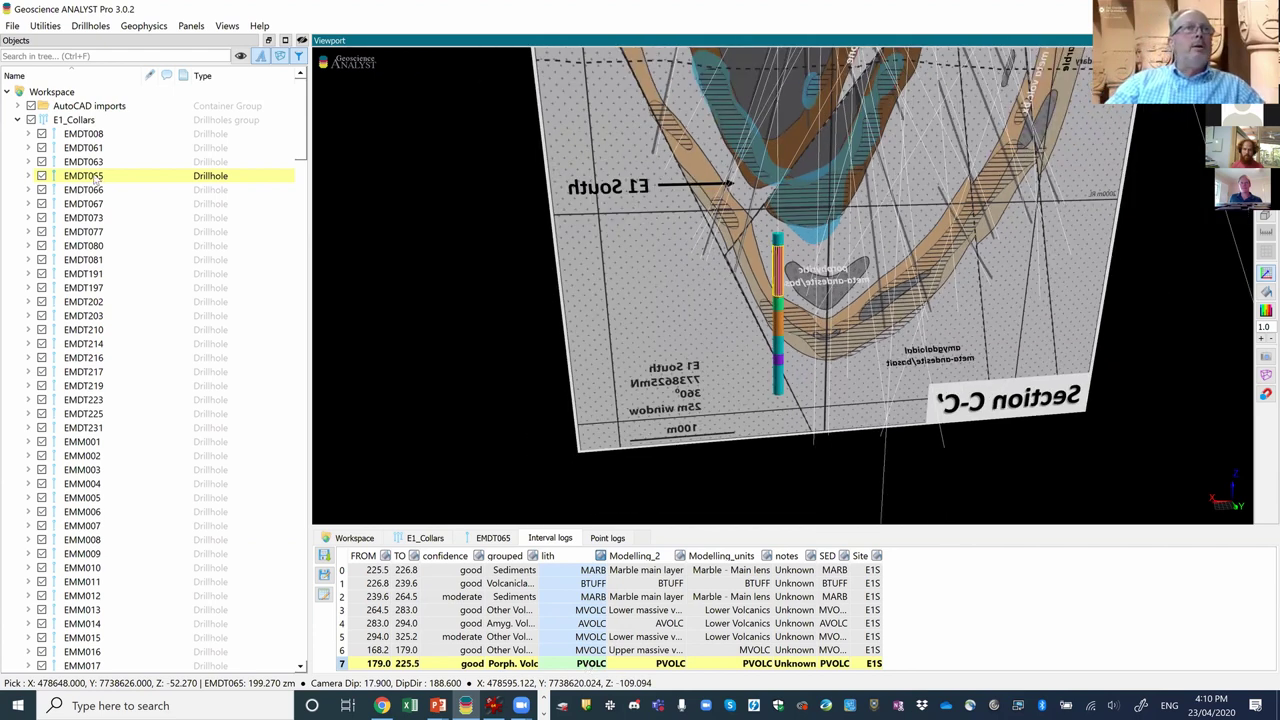
scroll(574, 439, "down", 1)
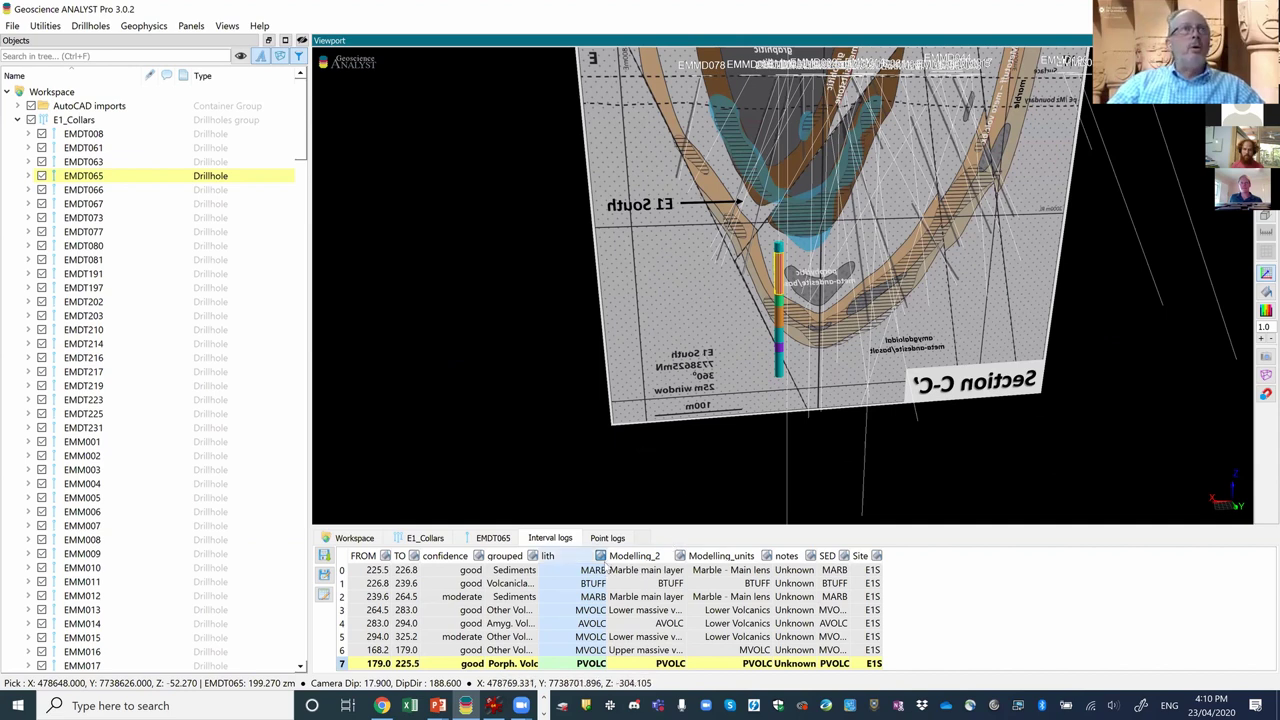
left_click(29, 176)
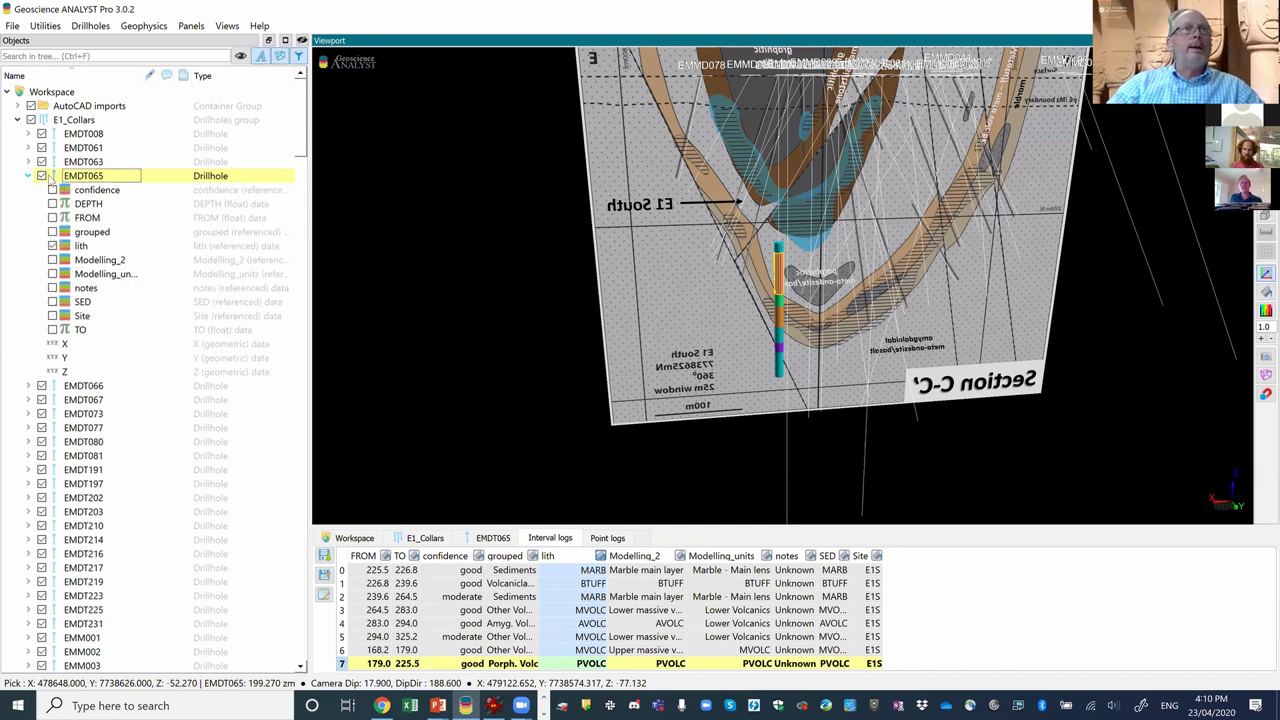
left_click(89, 247)
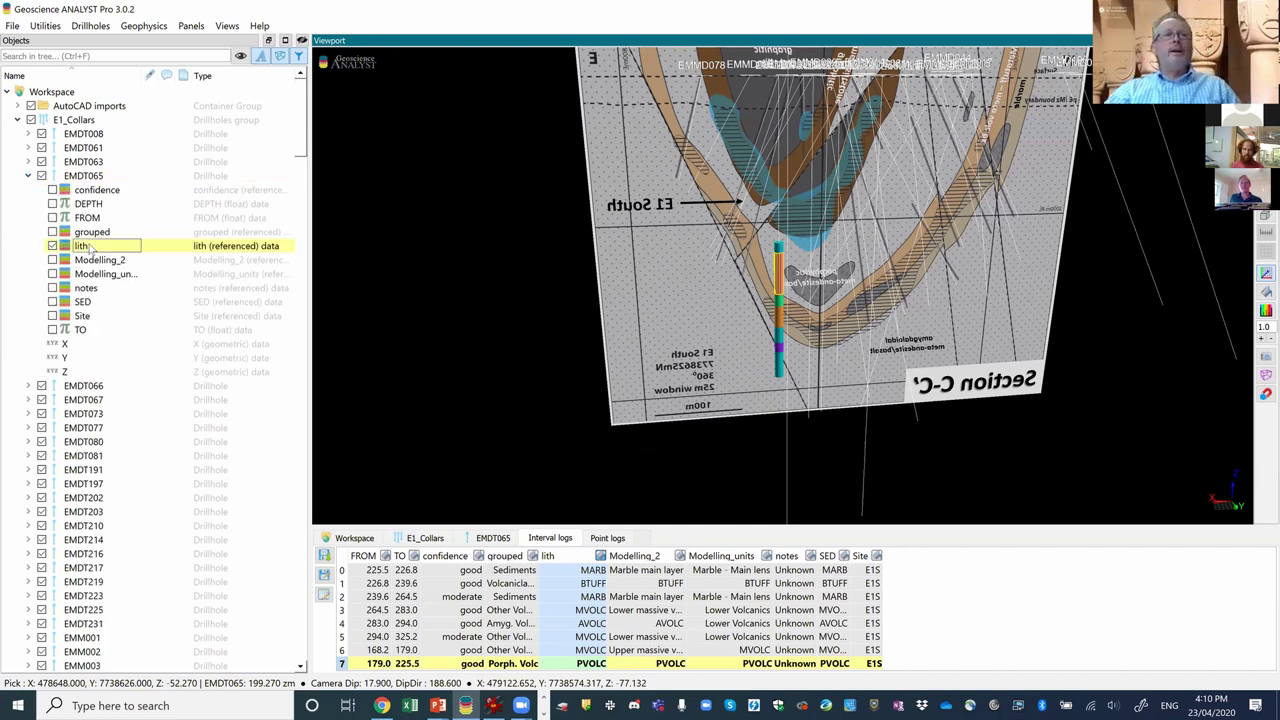
Paint the lith data onto all E1_Collars drillholes and orbit to view them.
right_click(89, 248)
mouse_move(126, 256)
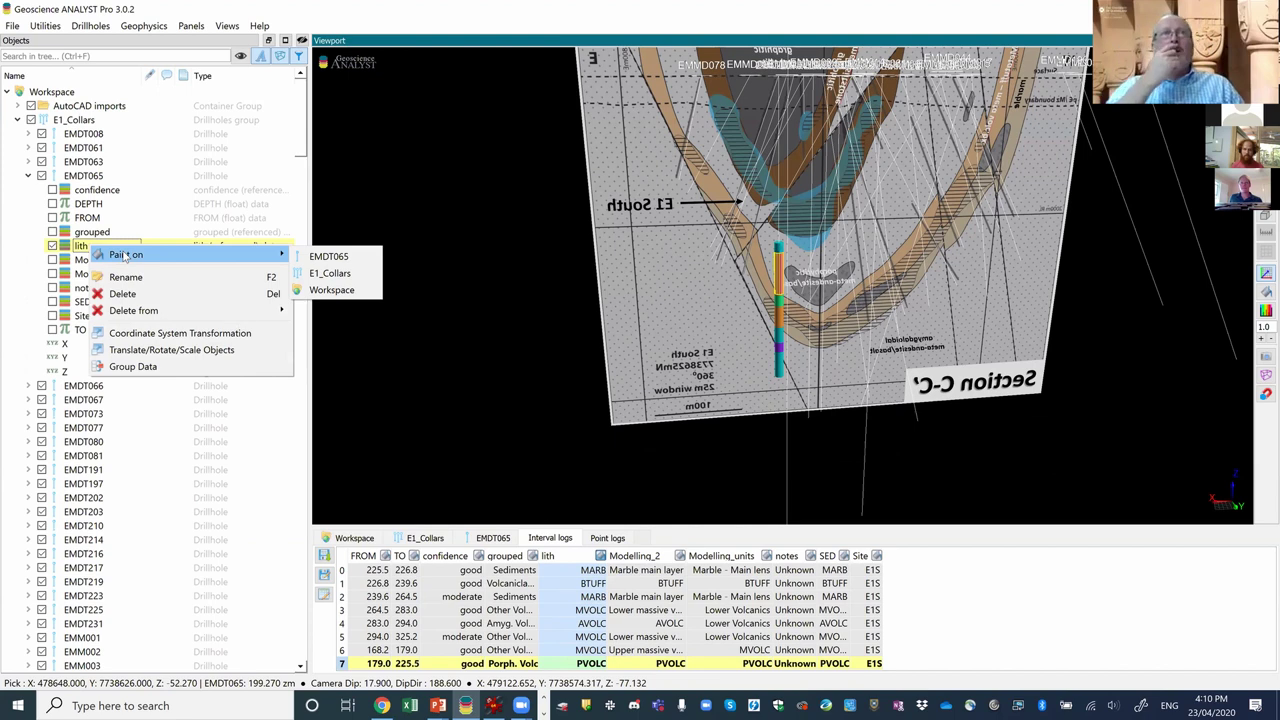
left_click(342, 274)
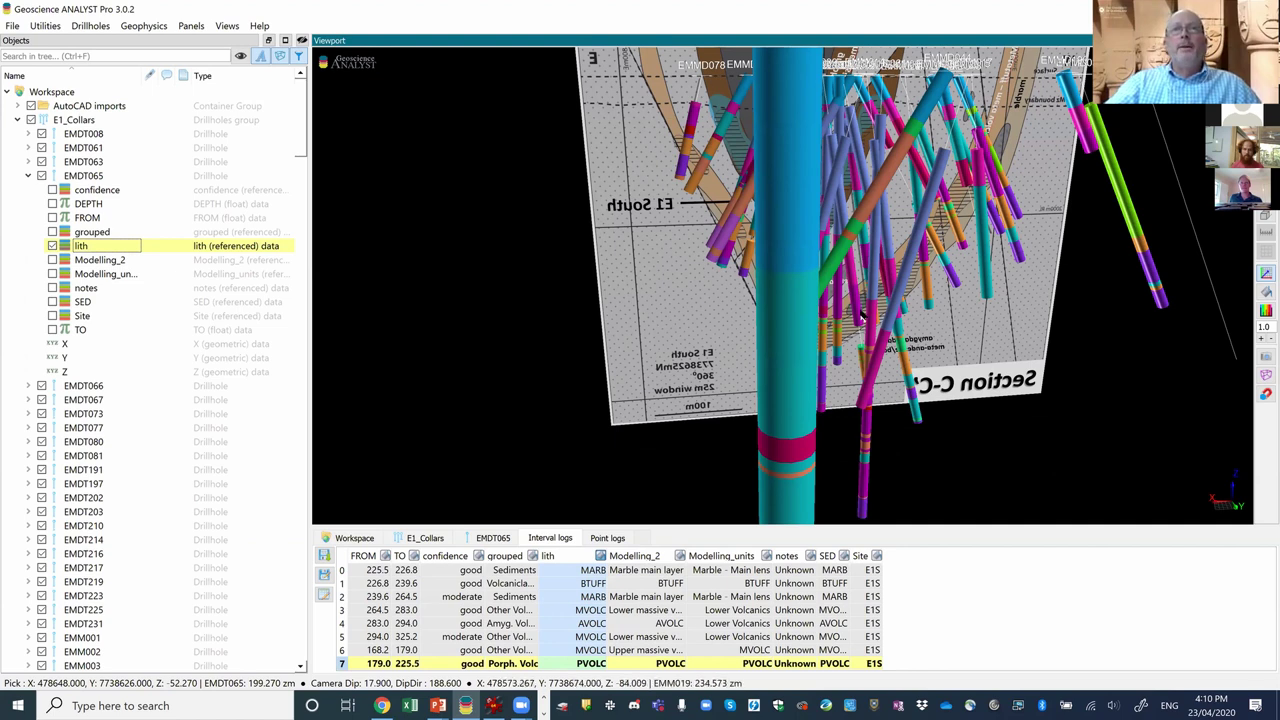
scroll(862, 316, "down", 2)
scroll(862, 316, "down", 2)
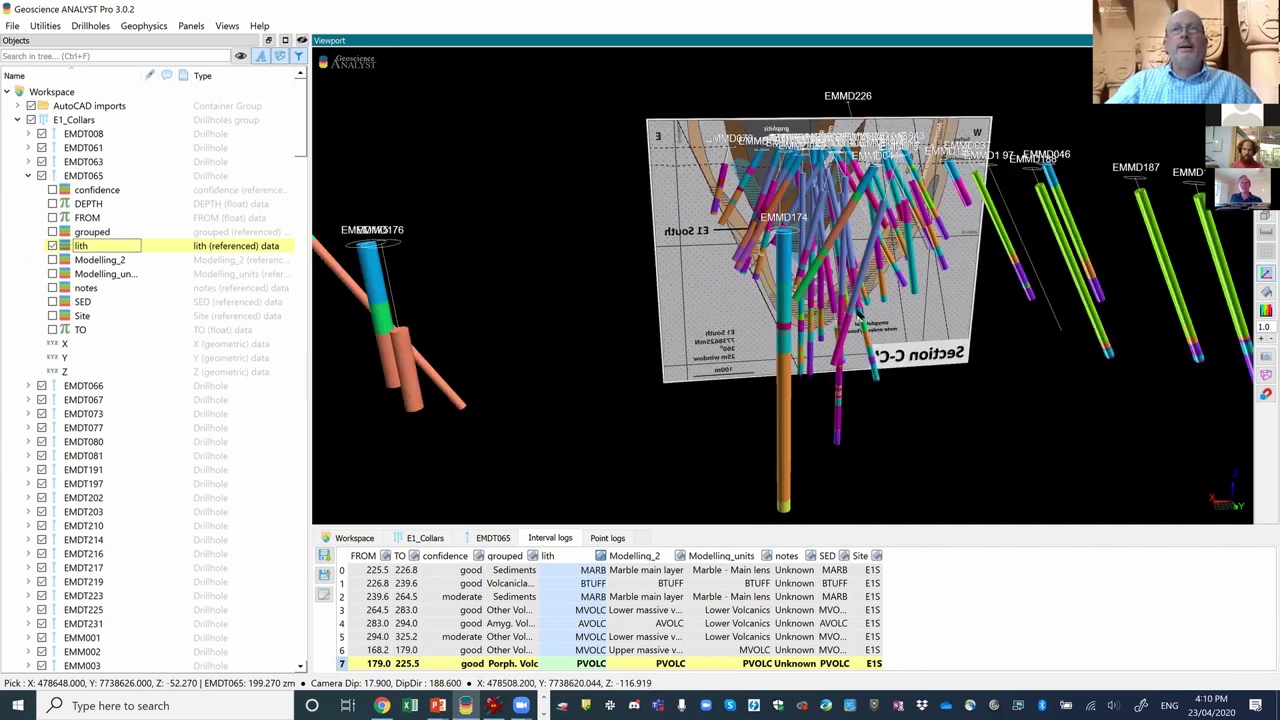
left_click_drag(848, 316, 780, 310)
Zoom out, collapse EMDT065's data list and select the E1_Collars group.
scroll(663, 315, "down", 3)
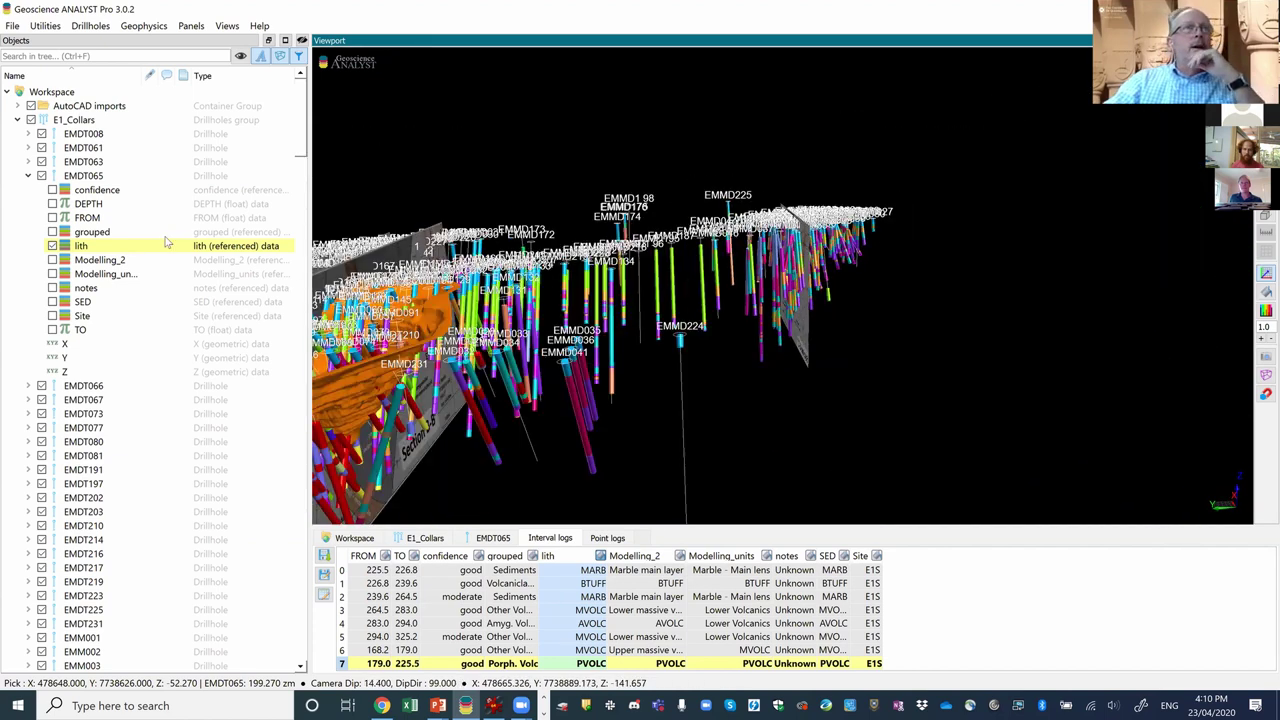
left_click(28, 176)
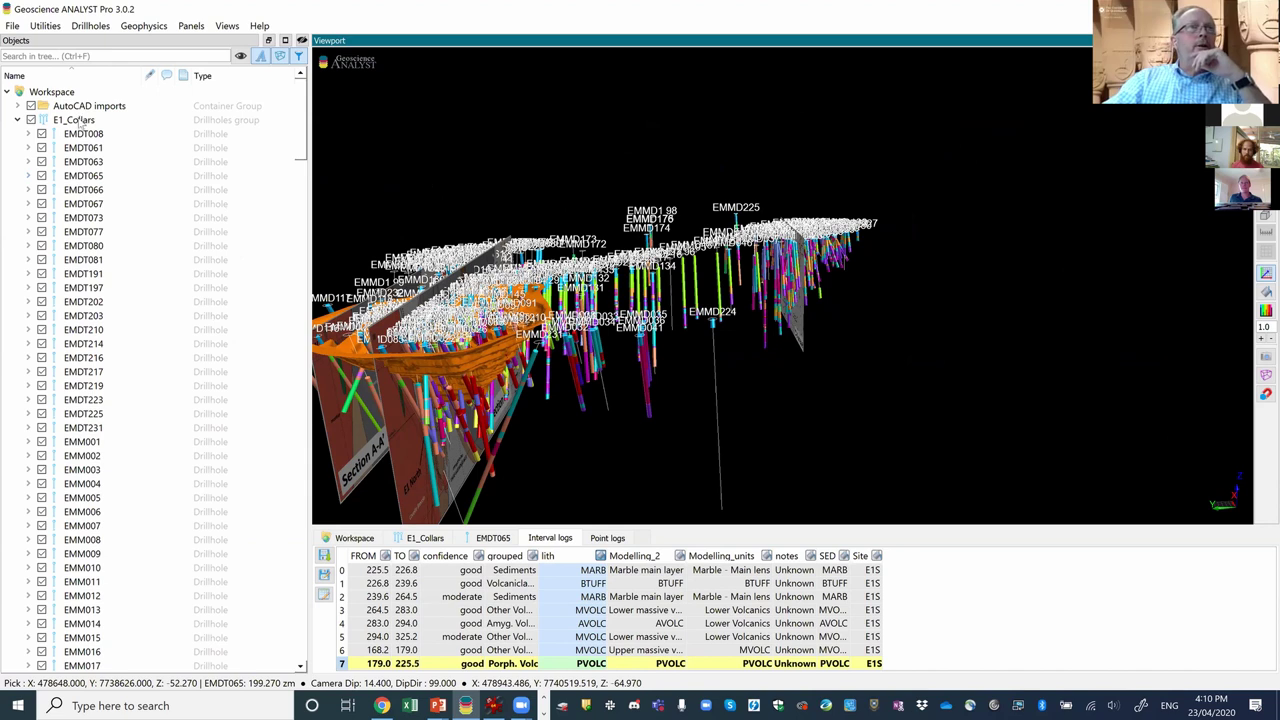
left_click(78, 121)
Untick Show name for E1_Collars in Visual Parameters and pan the pit shell toward the centre.
right_click(78, 121)
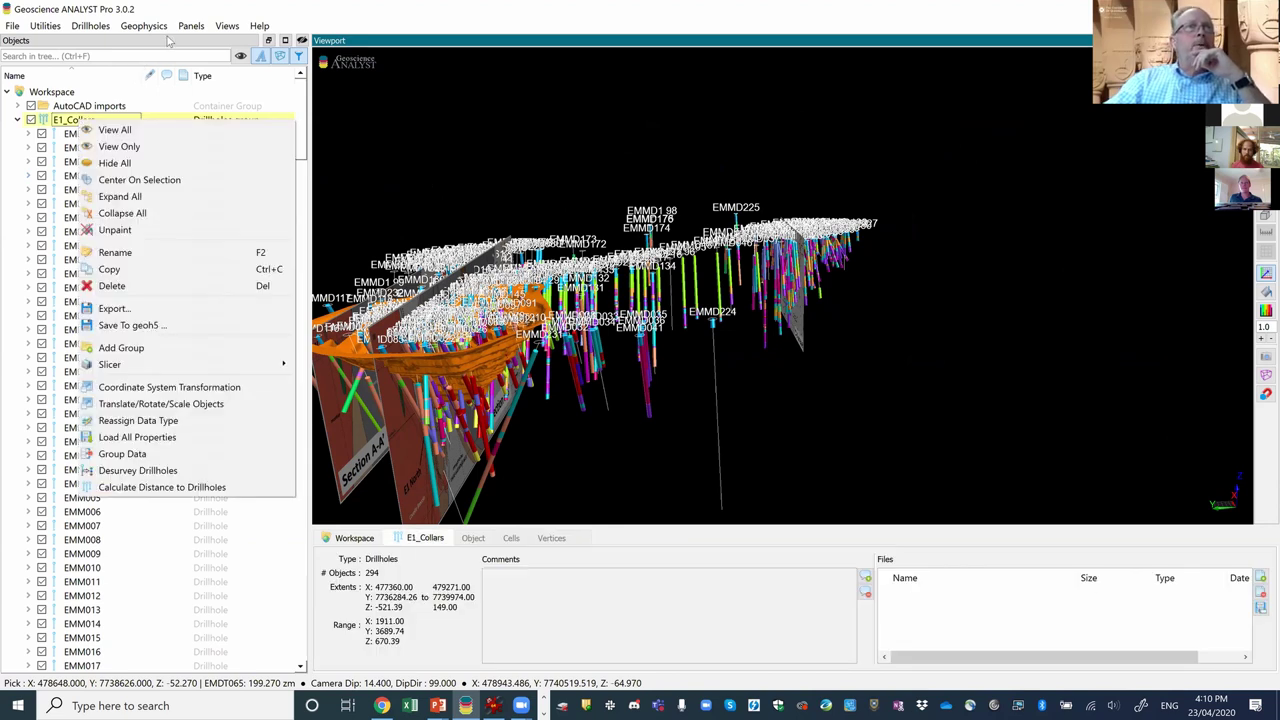
left_click(191, 28)
left_click(191, 28)
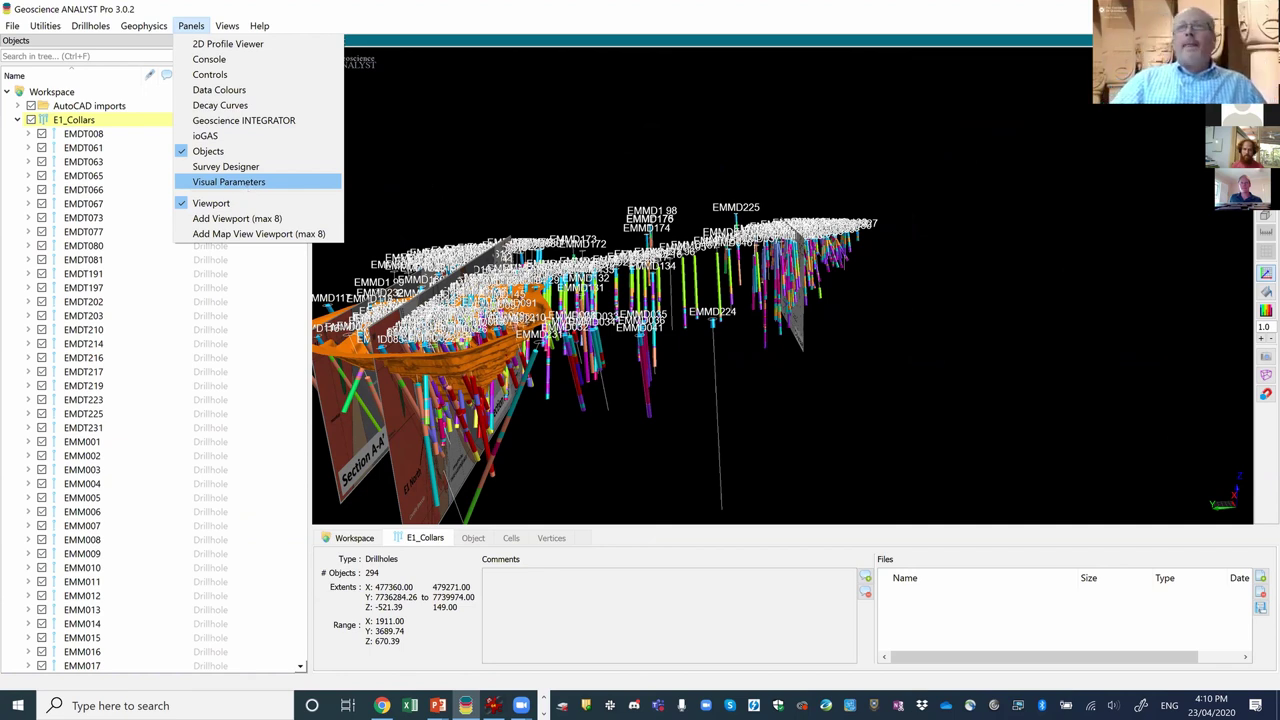
left_click(245, 184)
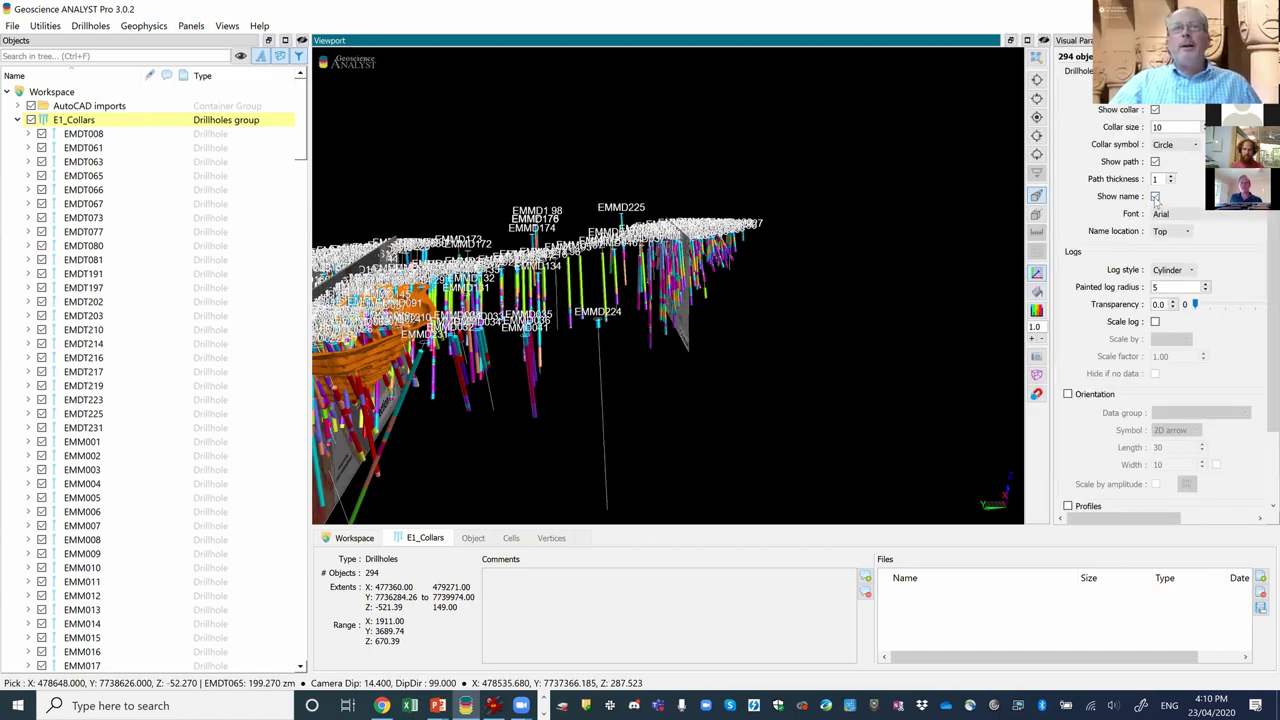
left_click(1155, 197)
left_click_drag(500, 310, 914, 214)
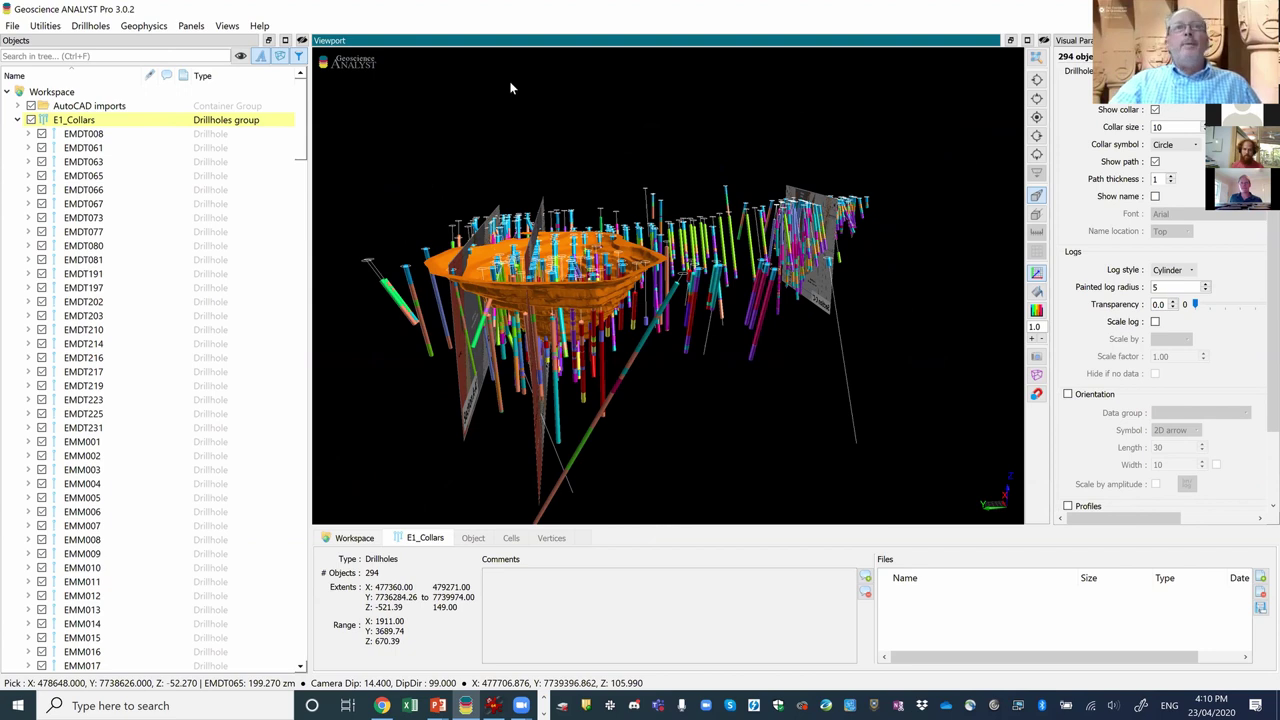
left_click(188, 26)
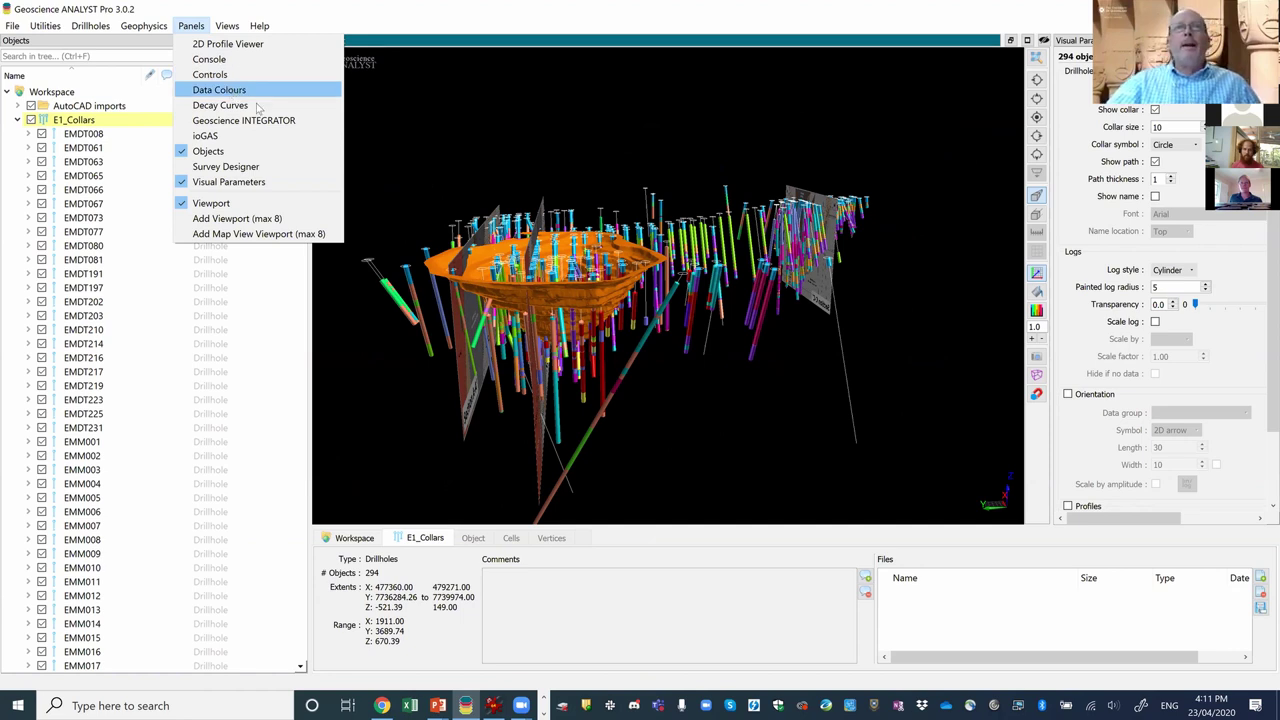
Show the Data Colours panel with the lith colour table for E1_Collars via drillhole EMDT008.
left_click(219, 90)
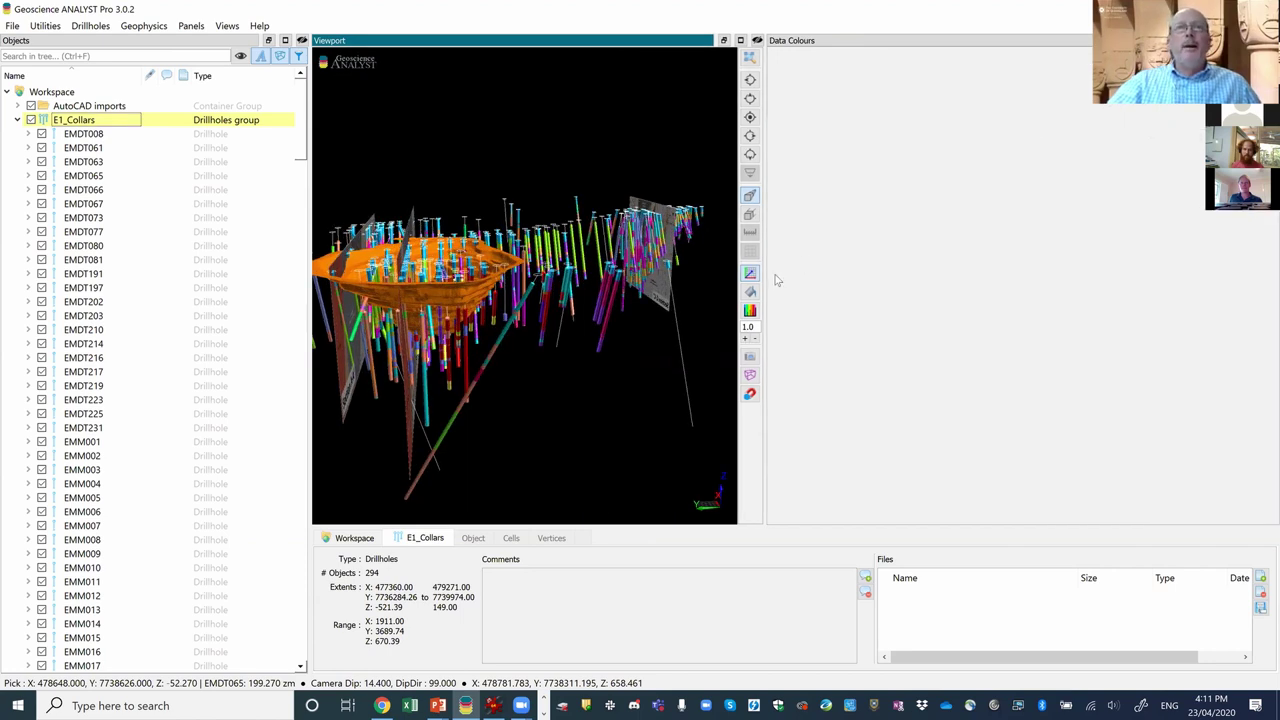
left_click_drag(766, 283, 948, 262)
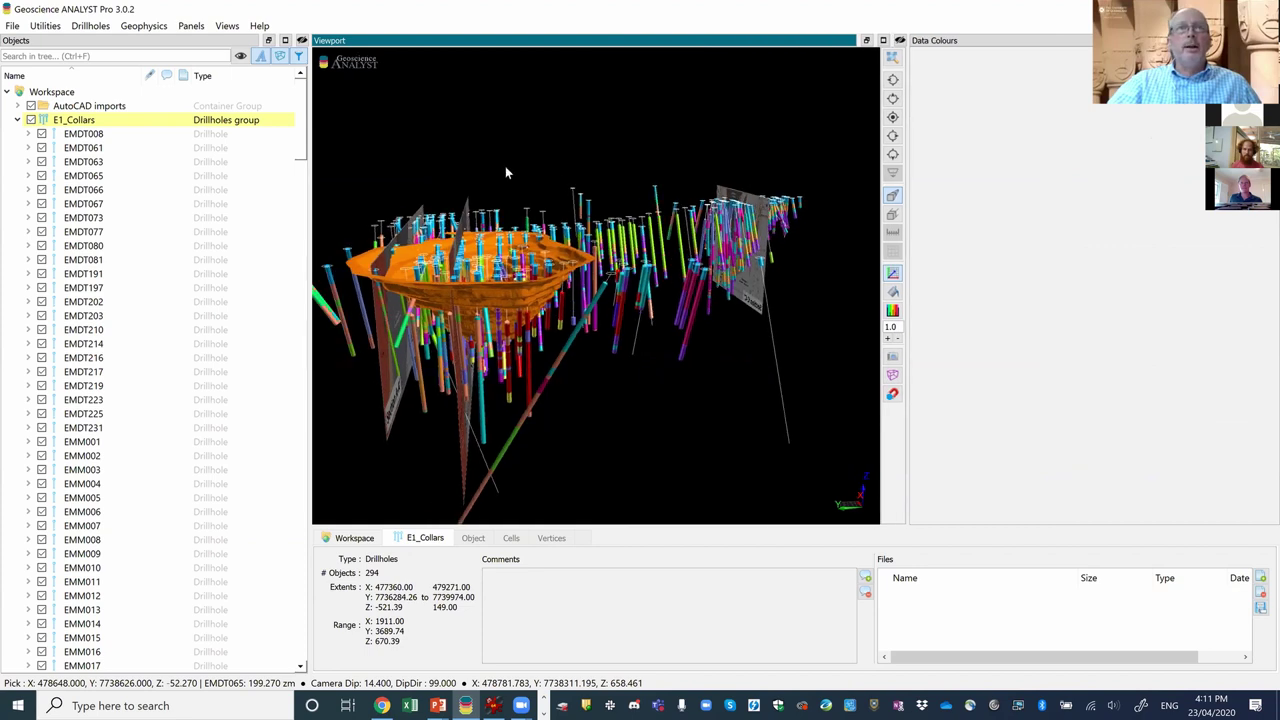
left_click(87, 121)
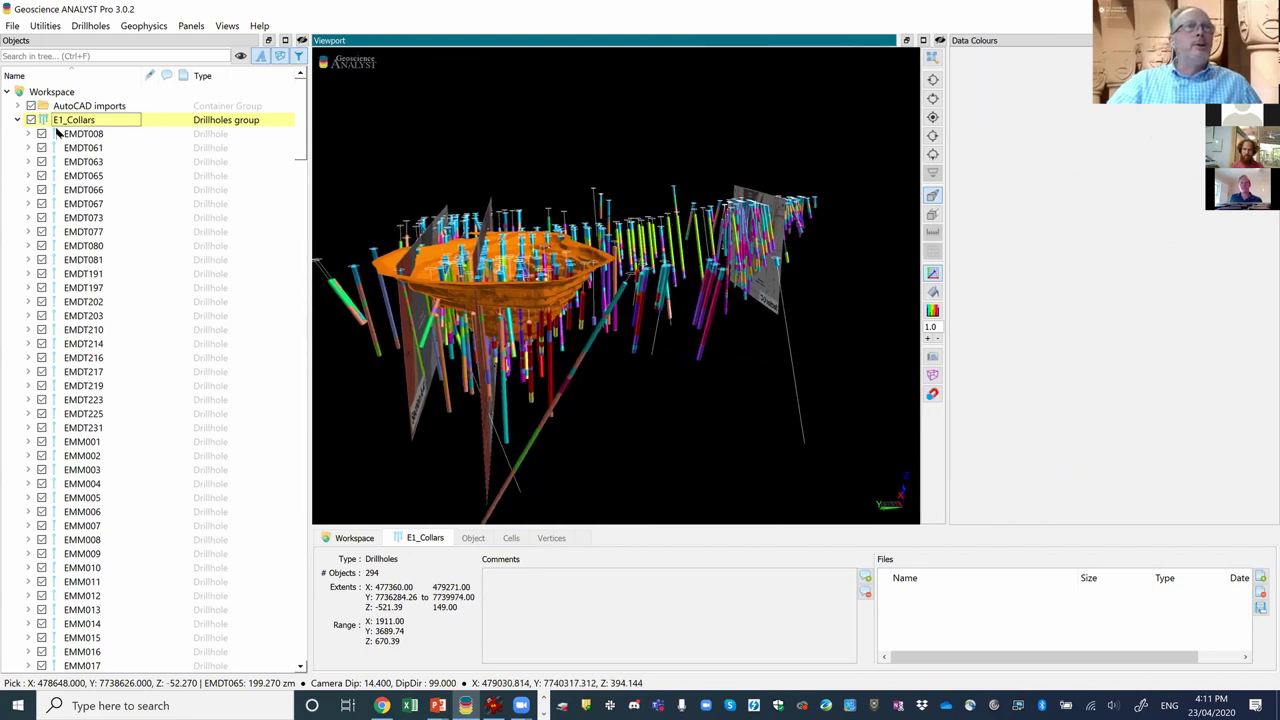
left_click(29, 133)
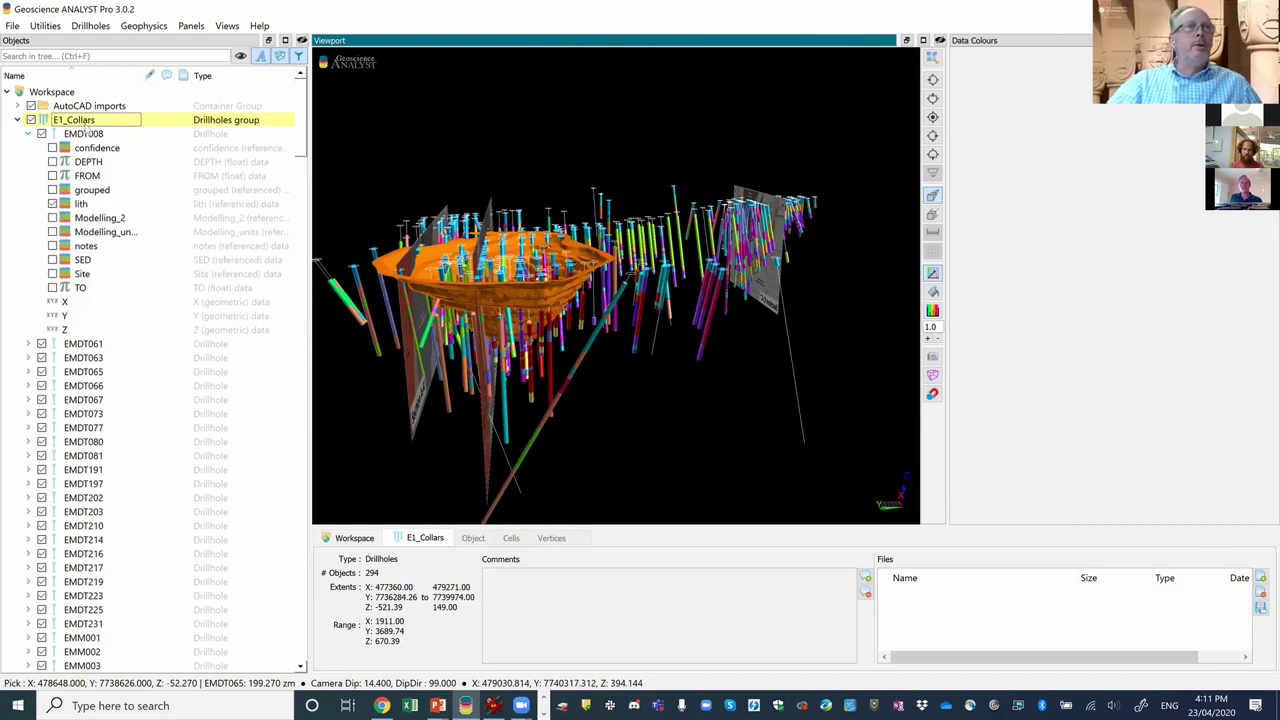
left_click(86, 205)
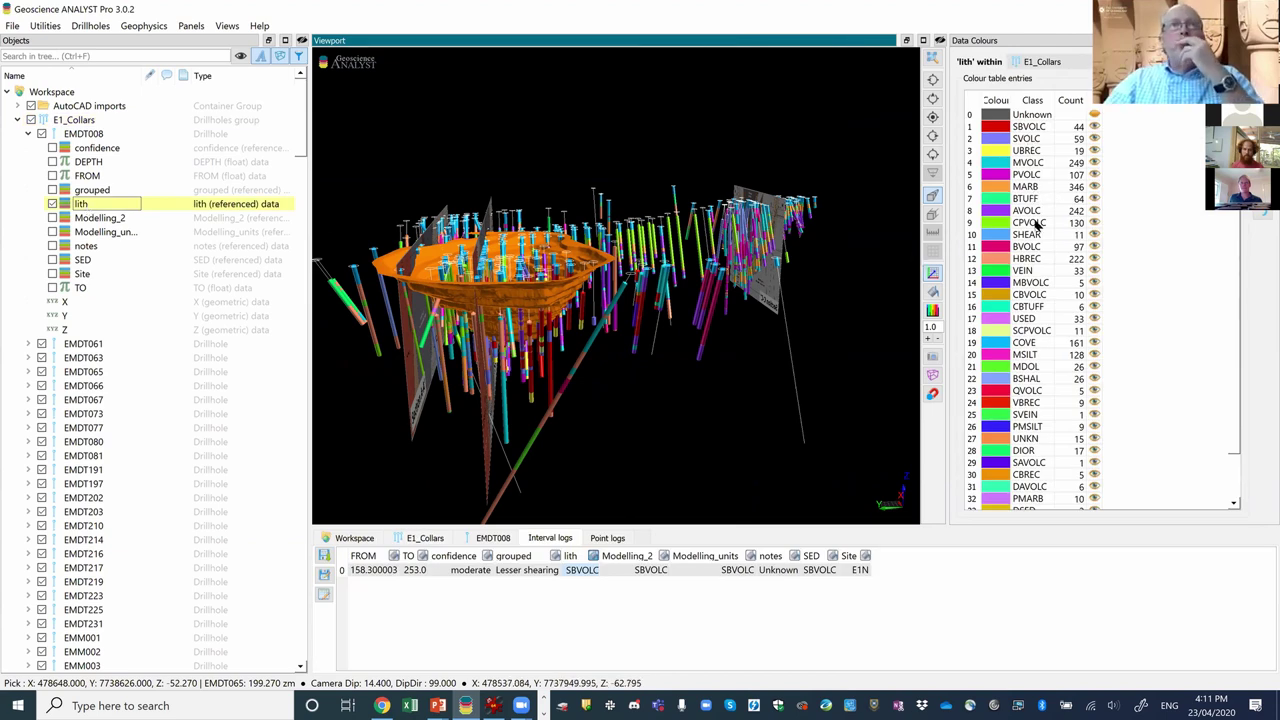
Reposition the scene and toggle the CPVOLC lithology intervals off and back on.
middle_click_drag(662, 312, 607, 342)
scroll(607, 342, "up", 4)
scroll(676, 305, "down", 1)
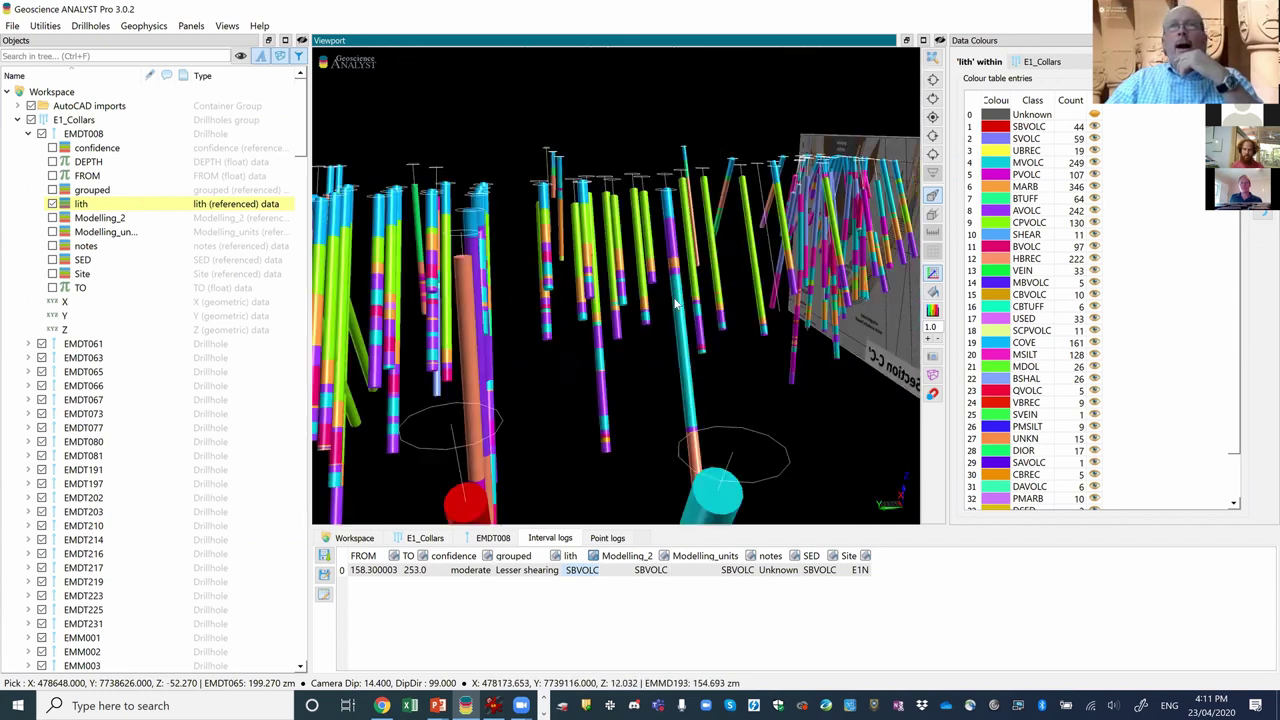
scroll(786, 330, "up", 2)
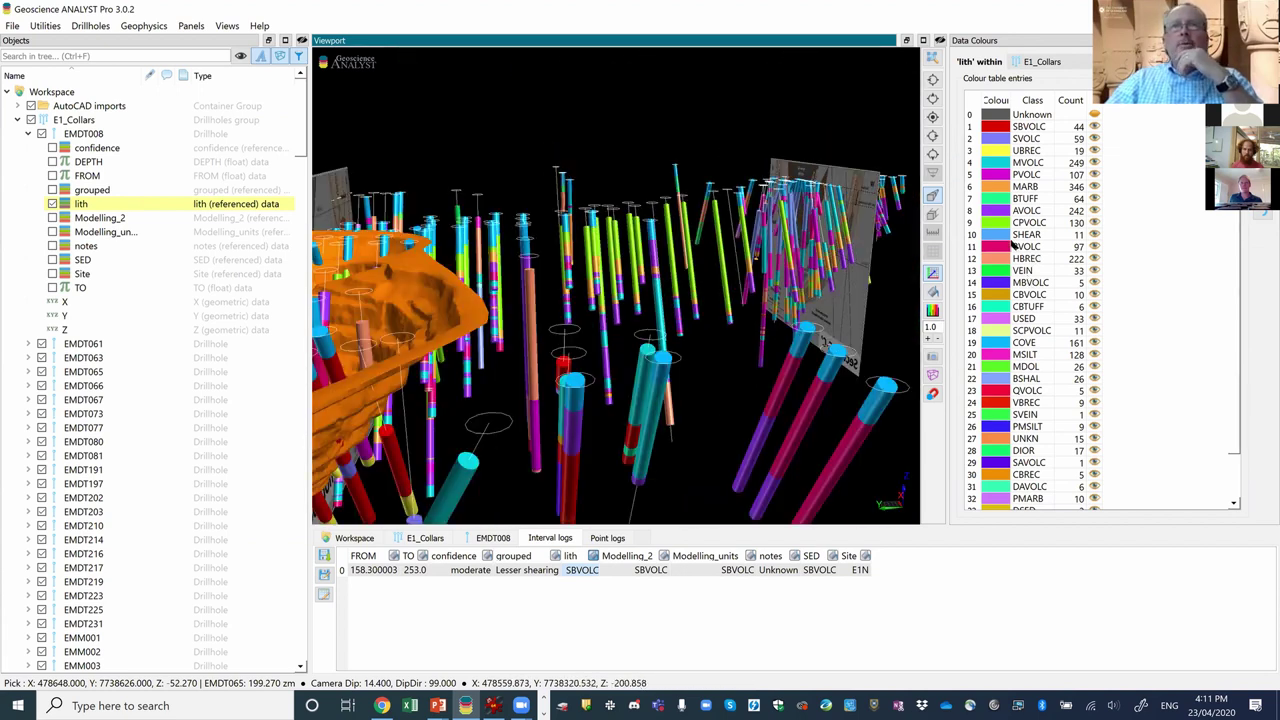
left_click(1027, 224)
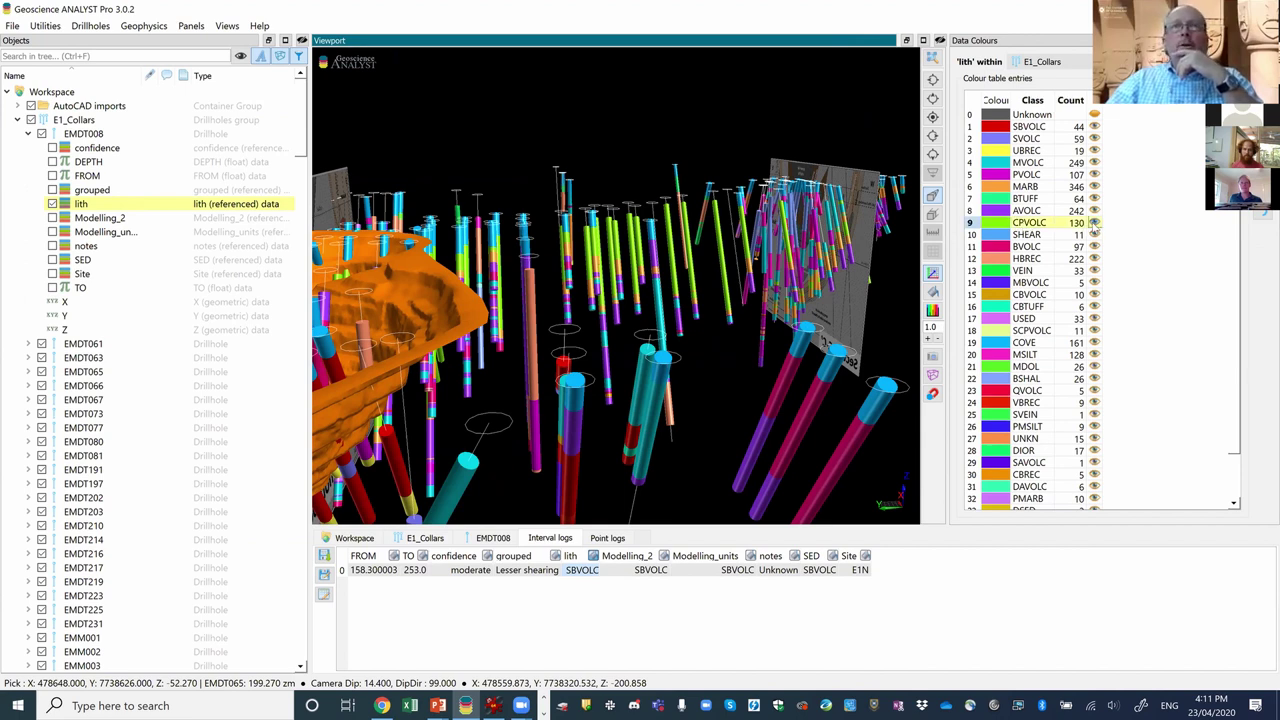
left_click(1095, 224)
left_click(1095, 224)
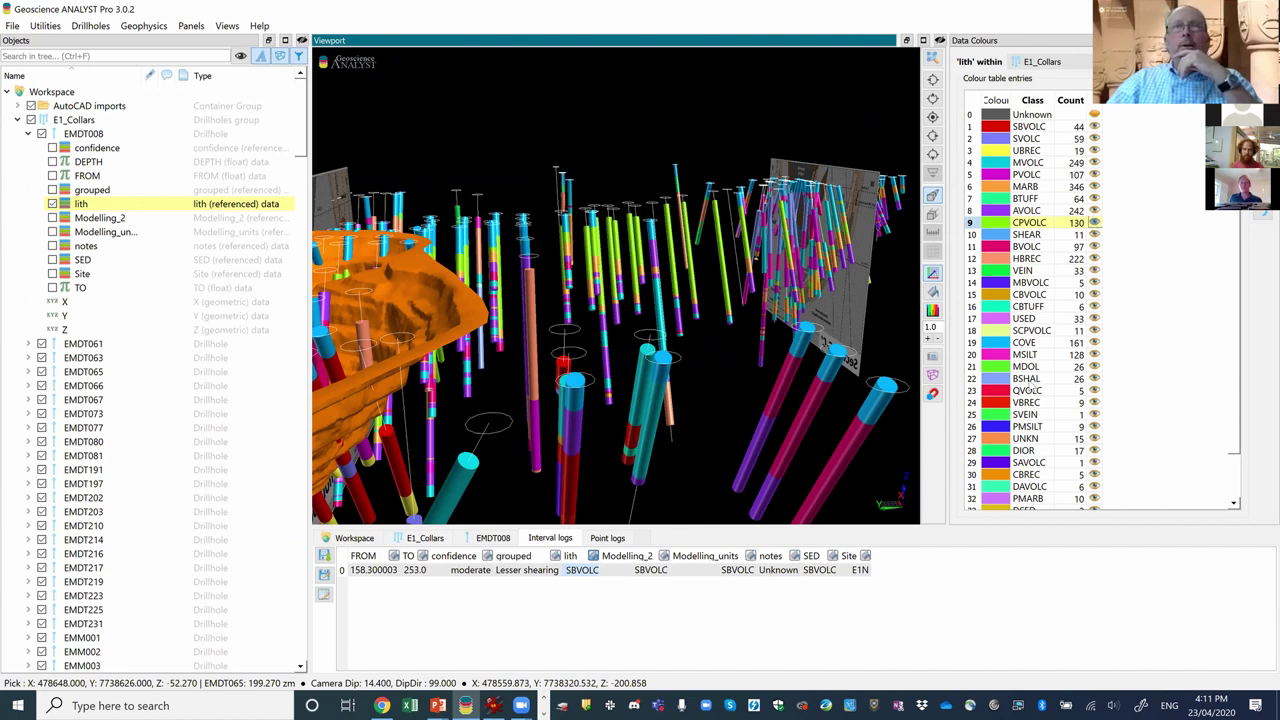
Select drillhole EMMD035, hide the COVE intervals, and orbit toward a top-down view.
left_click(803, 348)
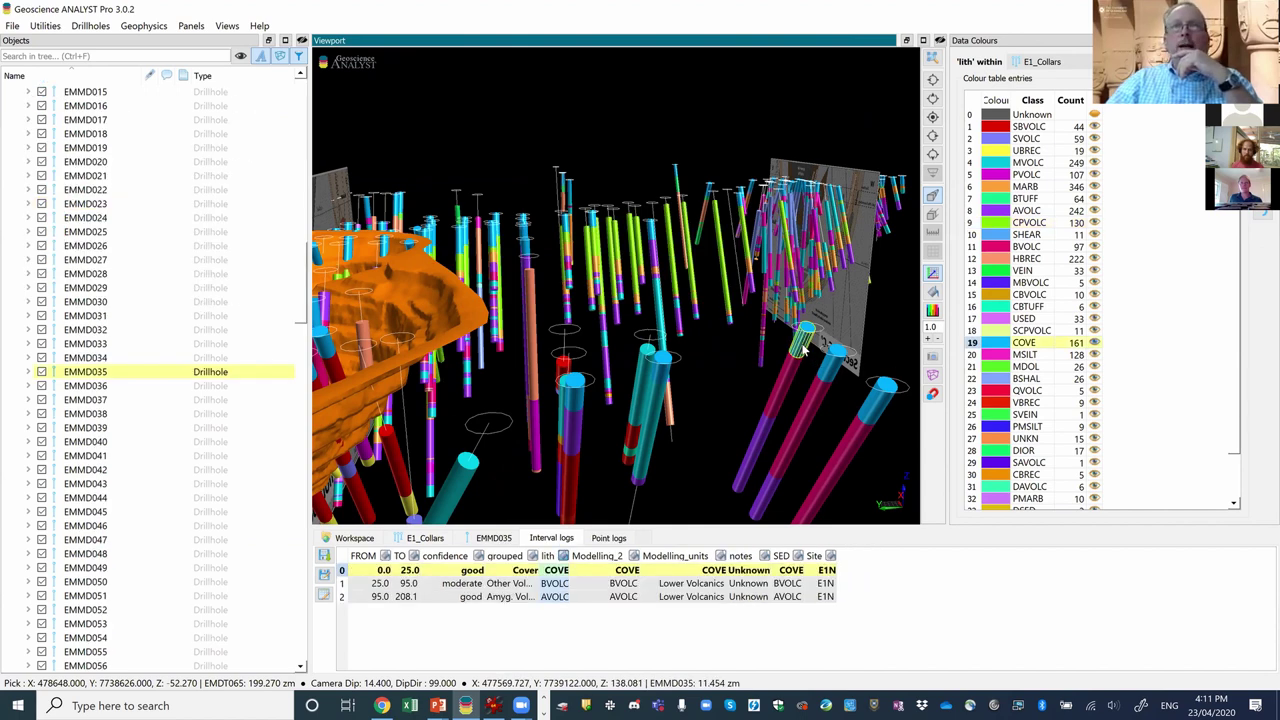
left_click(1094, 343)
scroll(755, 362, "down", 5)
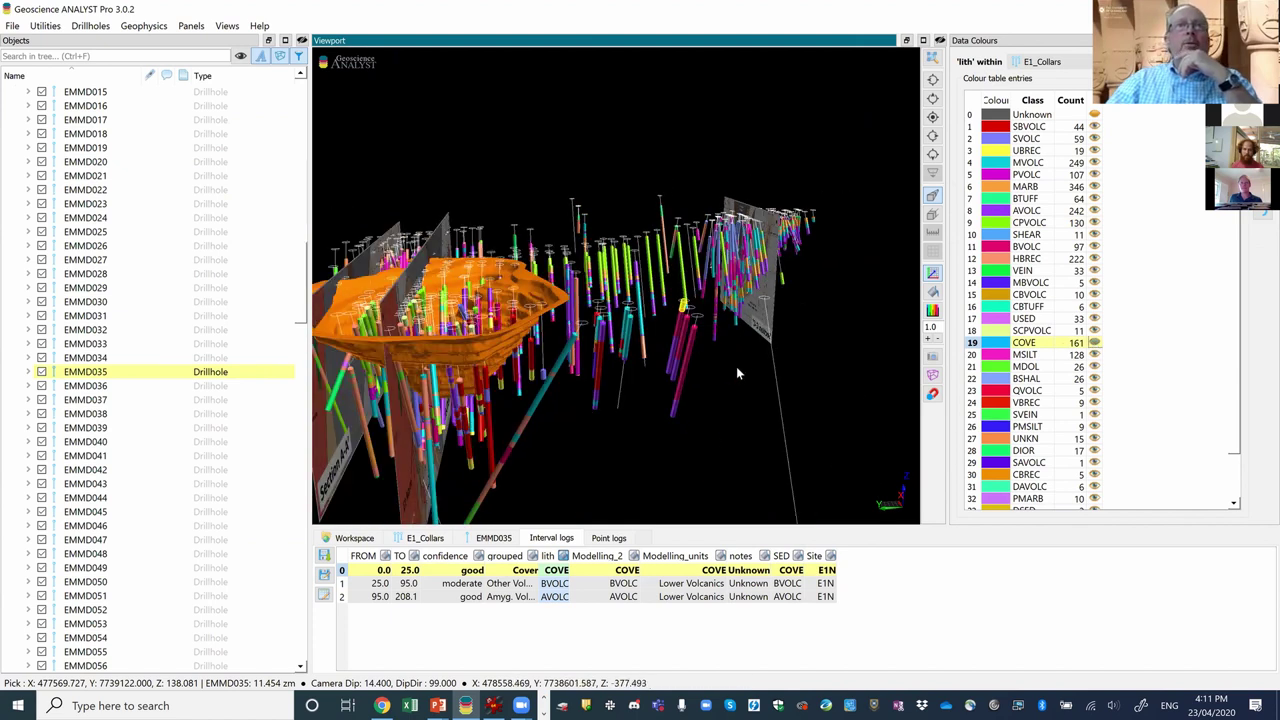
left_click_drag(709, 381, 621, 257)
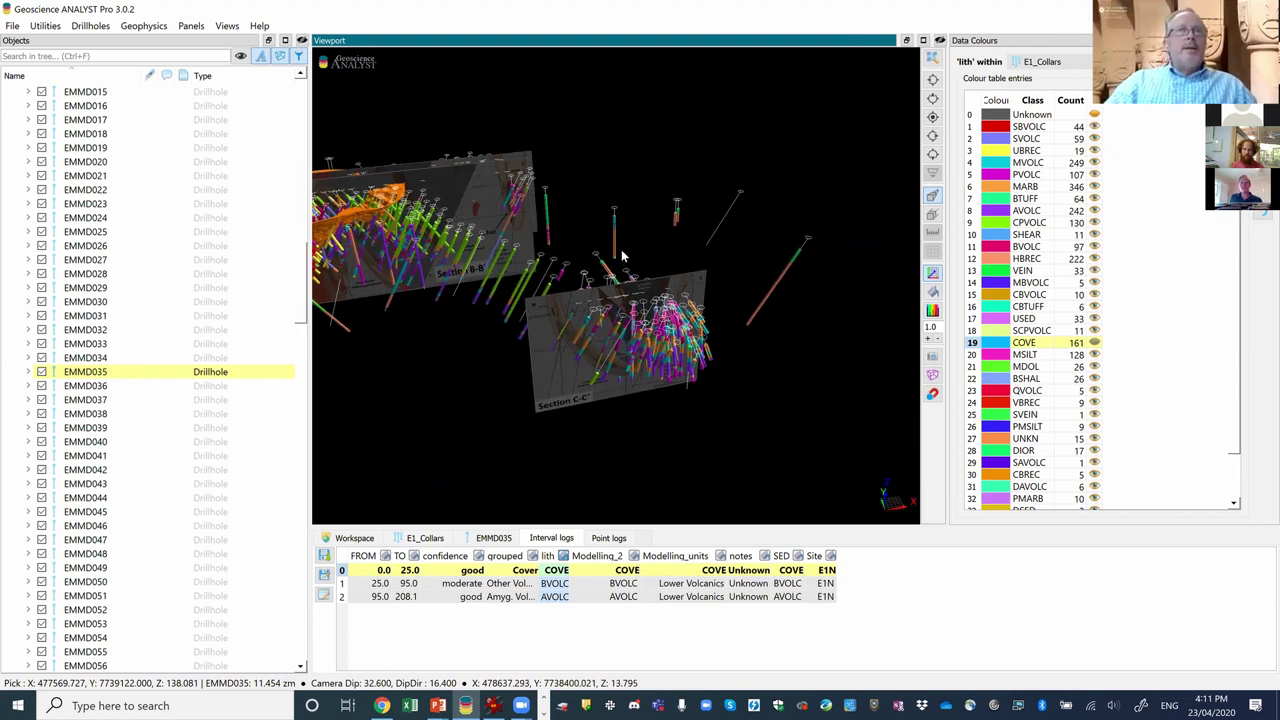
left_click_drag(688, 338, 300, 292)
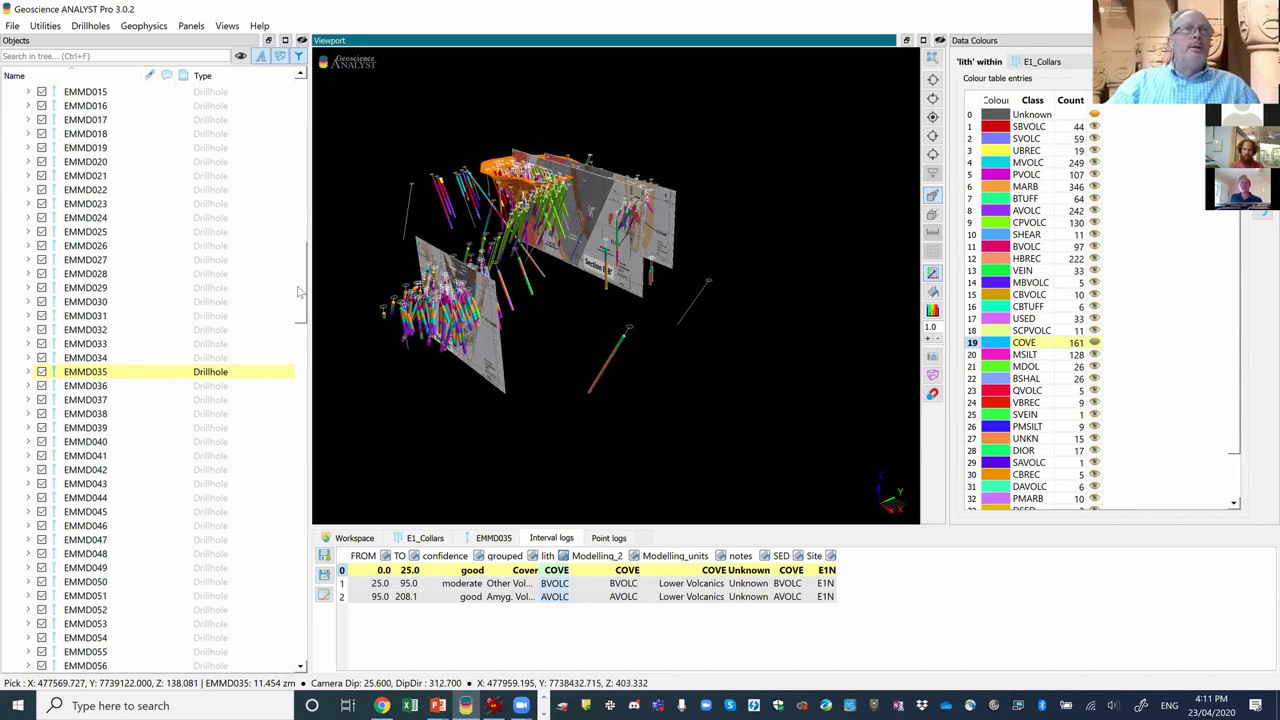
scroll(150, 160, "up", 13)
Collapse the E1_Collars group and orbit to view Section C-C' and the sections from above.
left_click(16, 119)
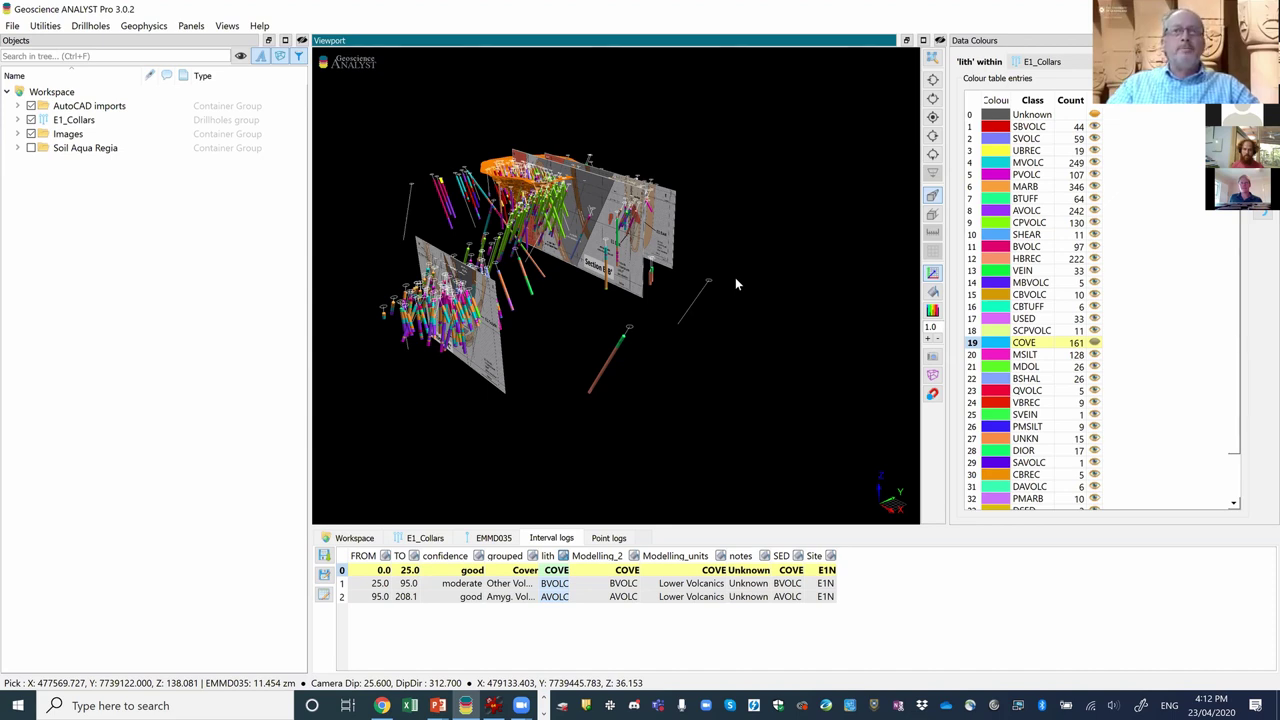
left_click_drag(735, 284, 604, 291)
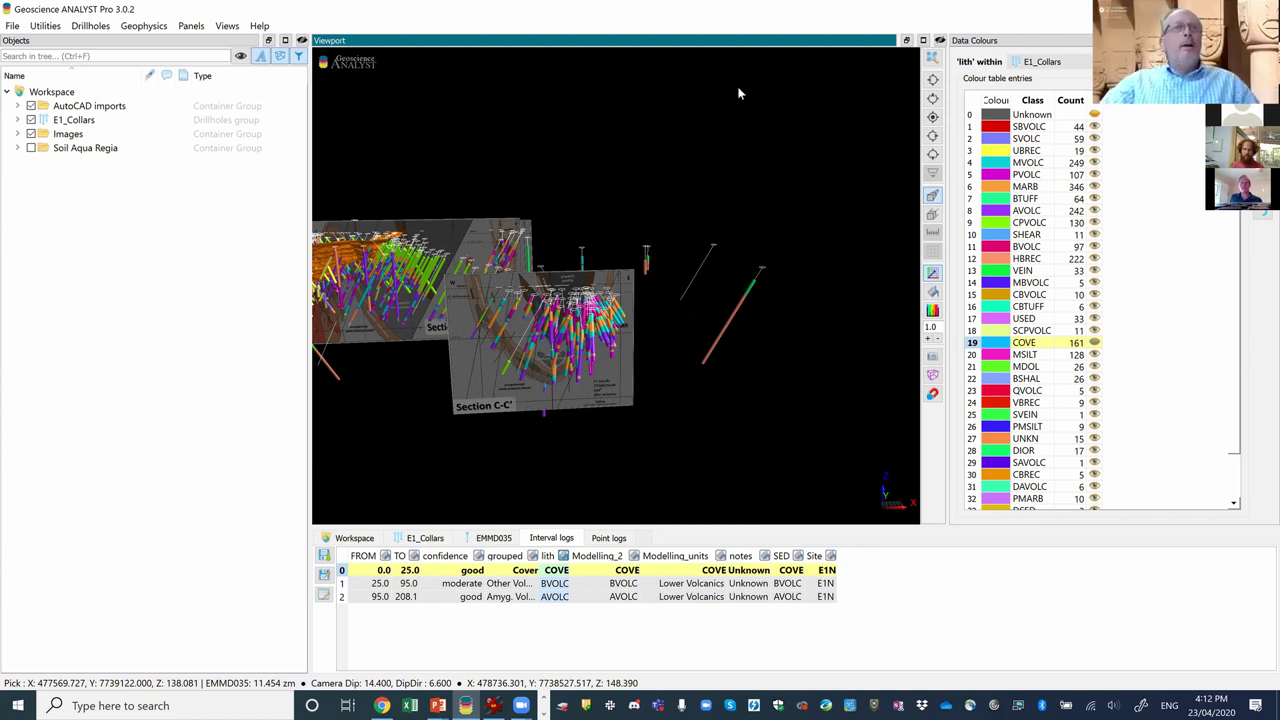
left_click_drag(583, 279, 674, 176)
scroll(674, 176, "up", 5)
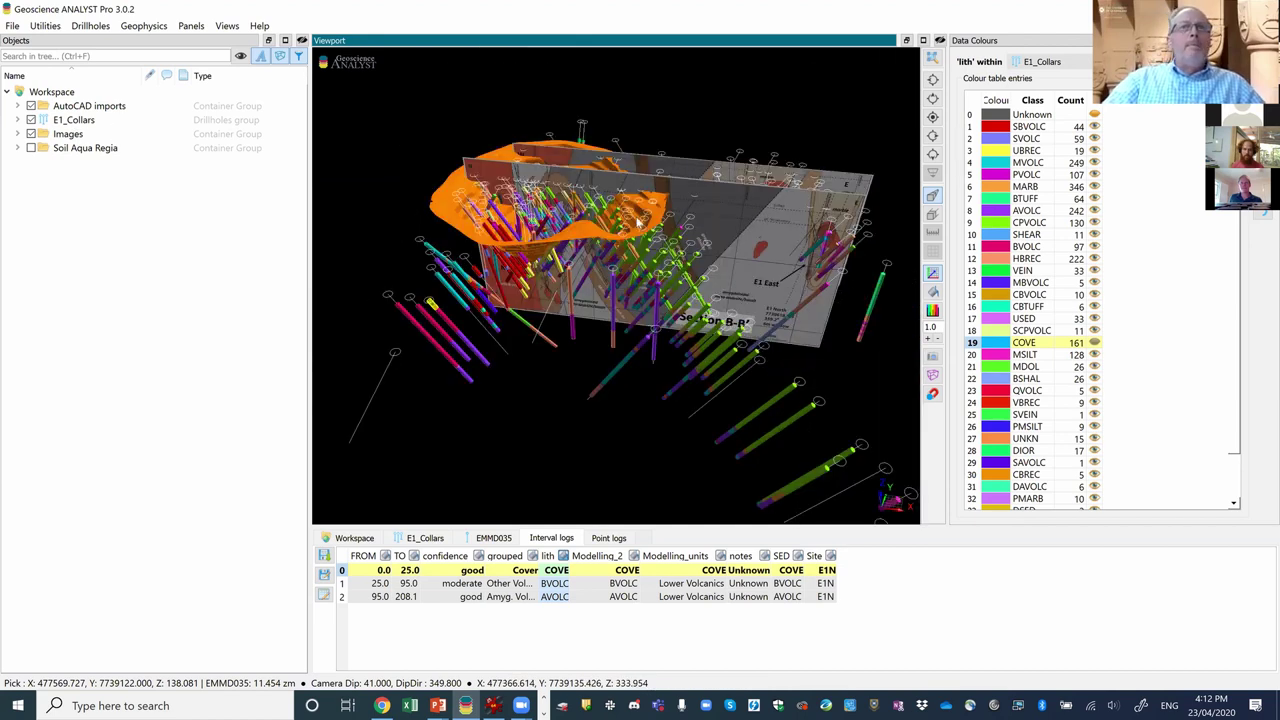
Hide all E1_Collars drillholes, leaving the pit shell and section images visible.
left_click(31, 119)
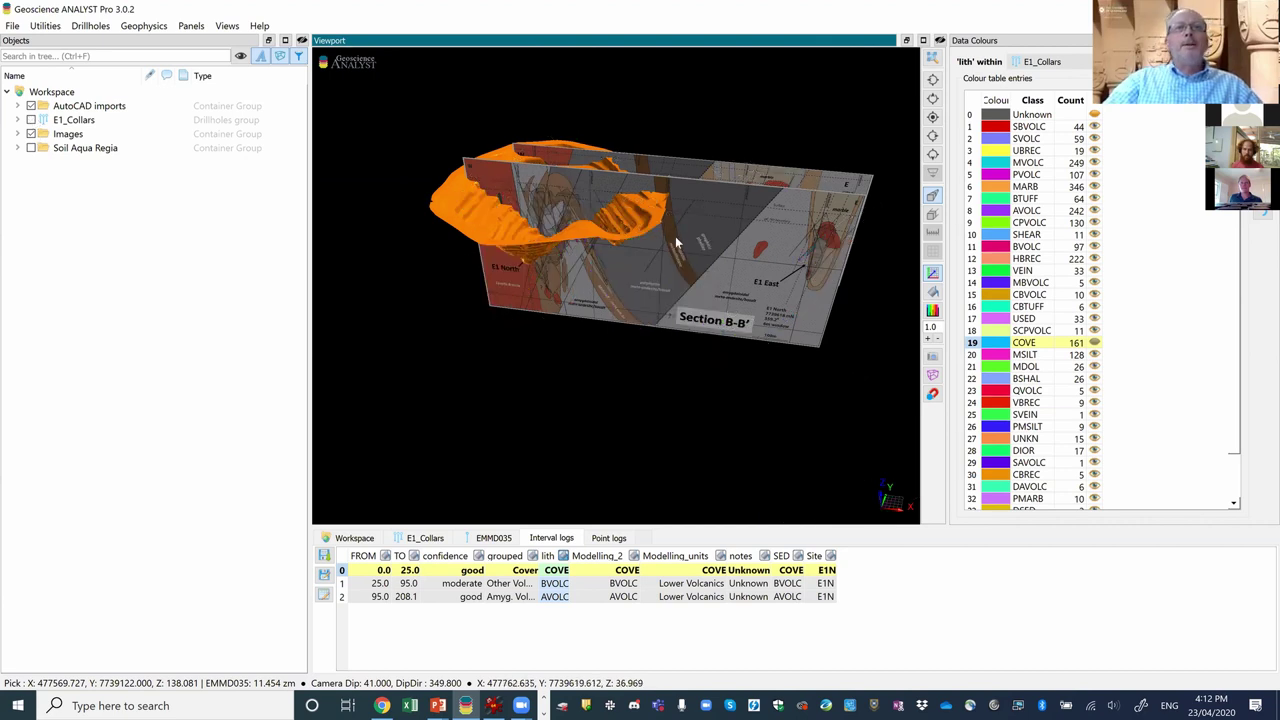
left_click_drag(668, 235, 662, 268)
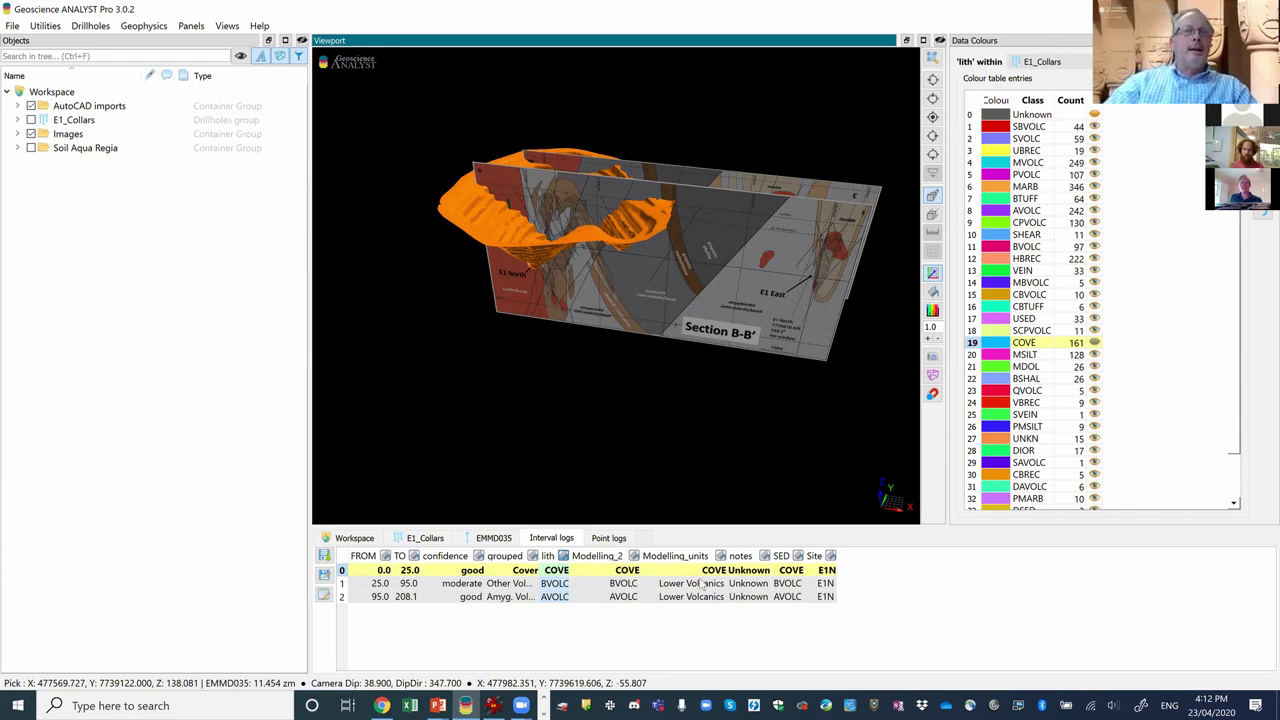
left_click(543, 703)
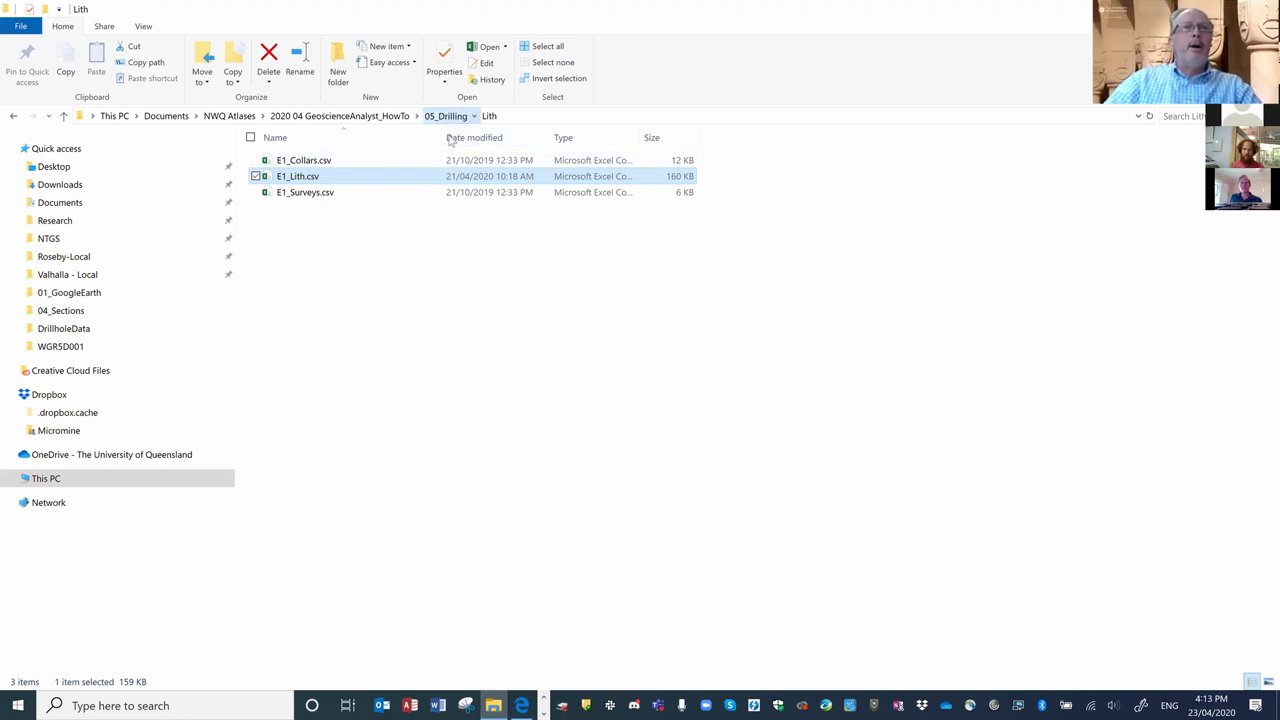
Browse to 07_CSIRO/TIMA_Images and open E1-003_TIMA.png in IrfanView.
left_click(446, 116)
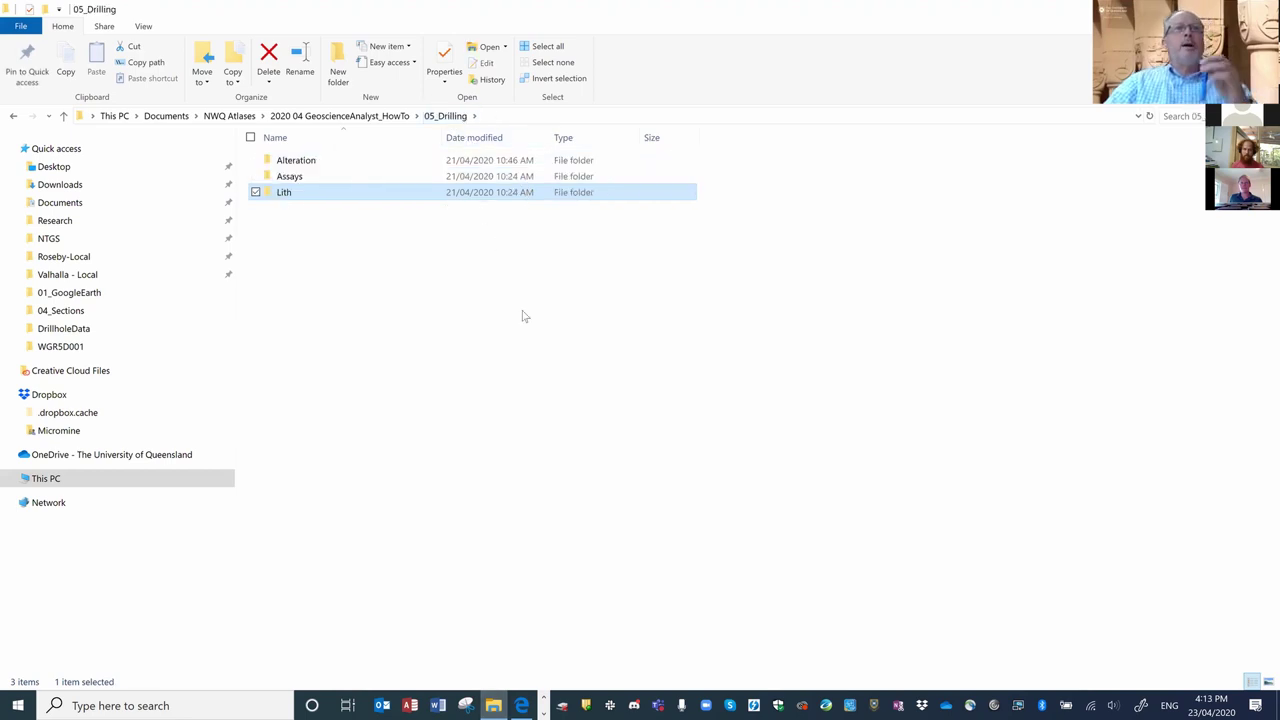
left_click(390, 116)
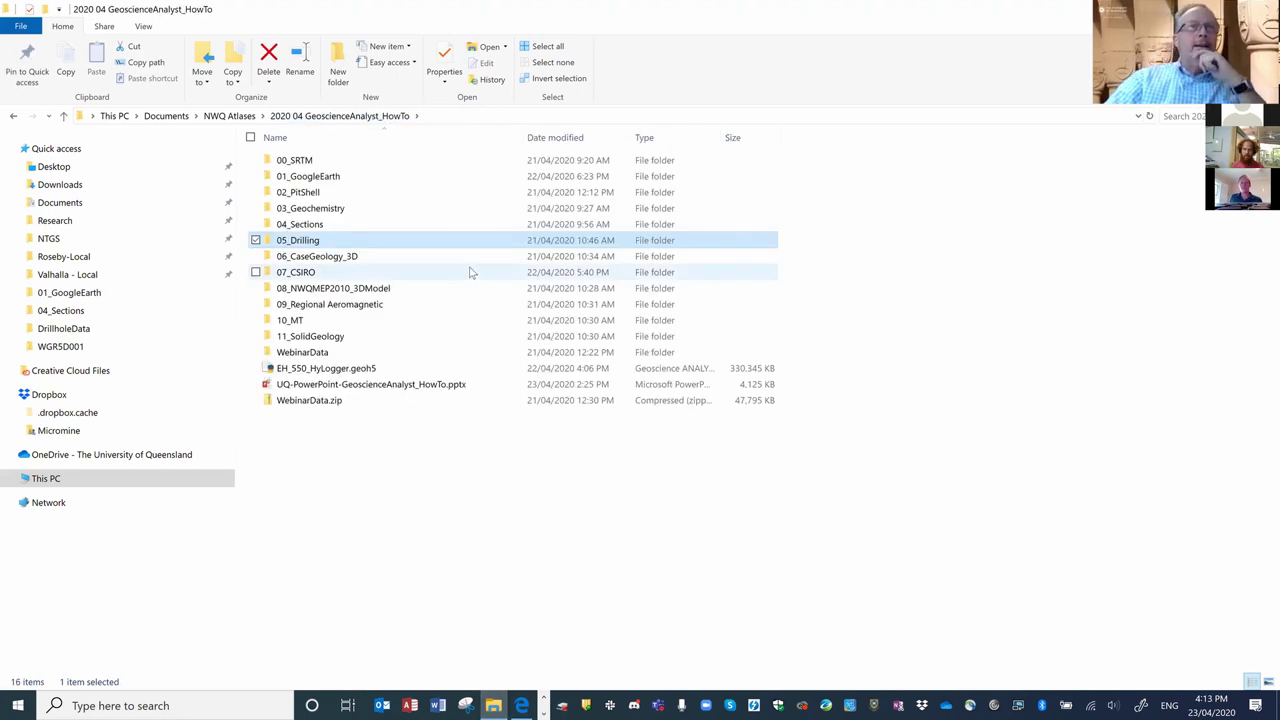
double_click(290, 272)
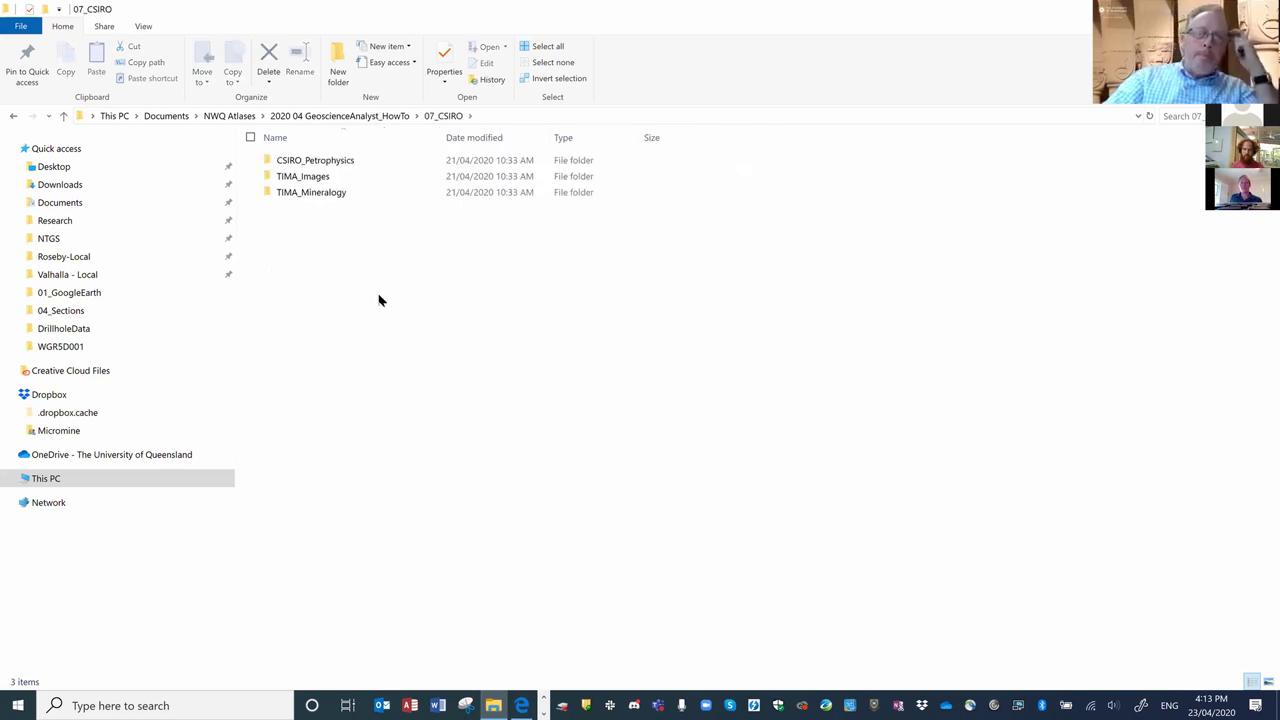
double_click(268, 177)
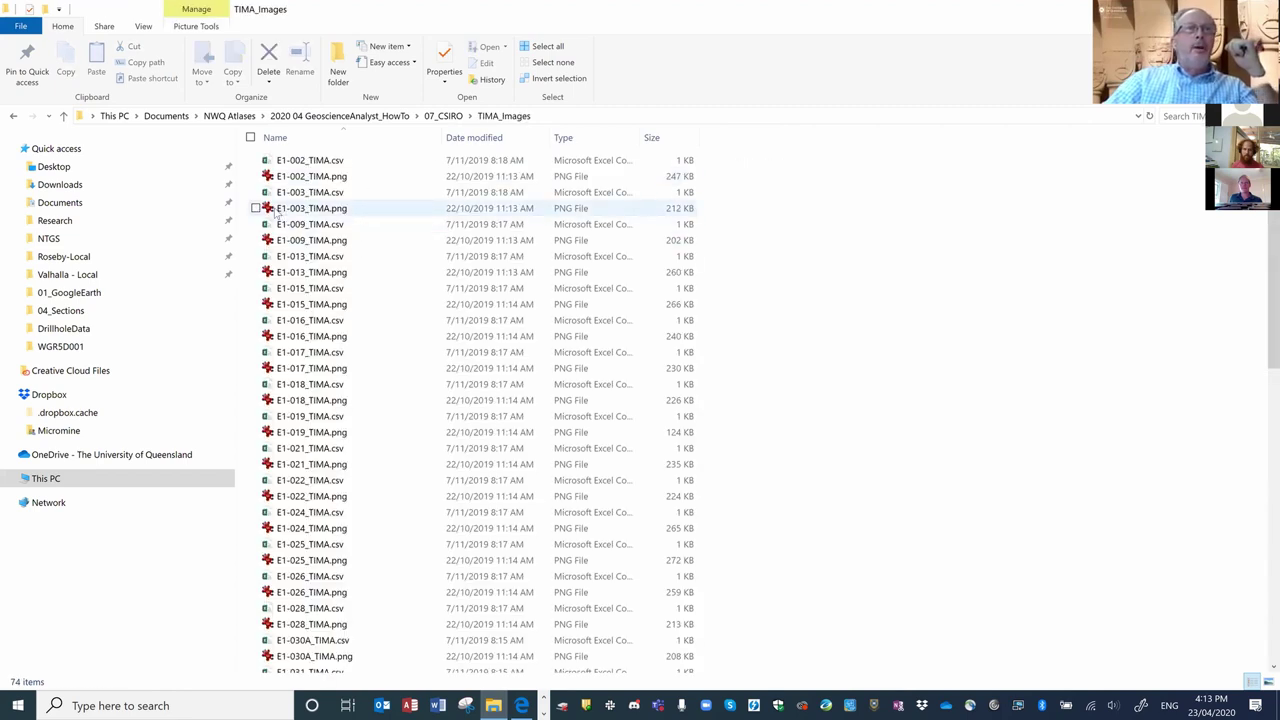
double_click(276, 211)
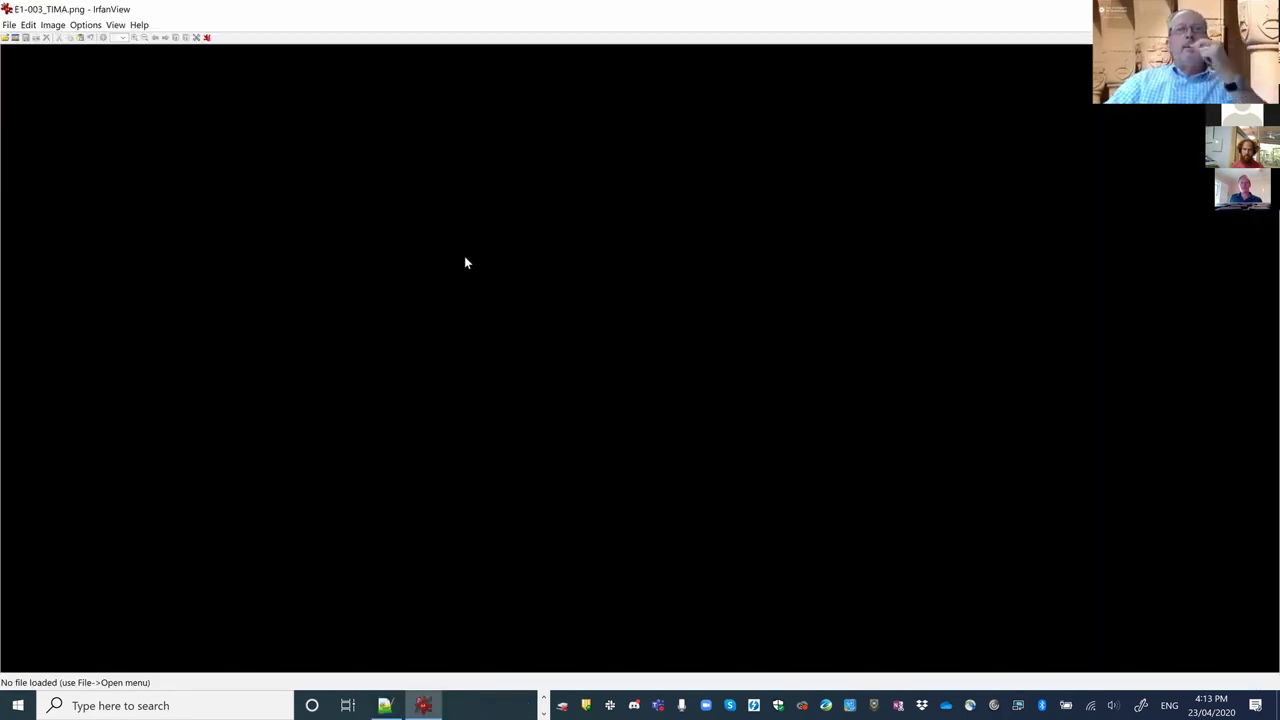
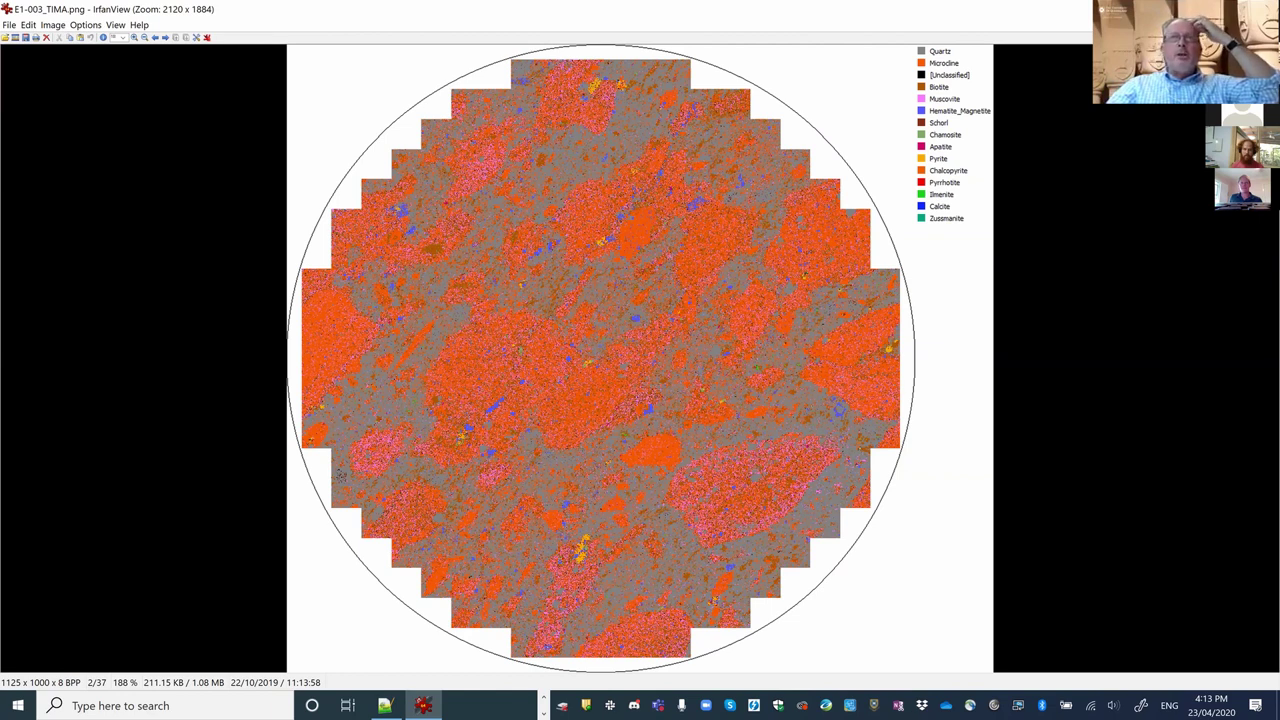
Close the E1-003 image and open the E1-017_TIMA.png mineral map in IrfanView.
key("Escape")
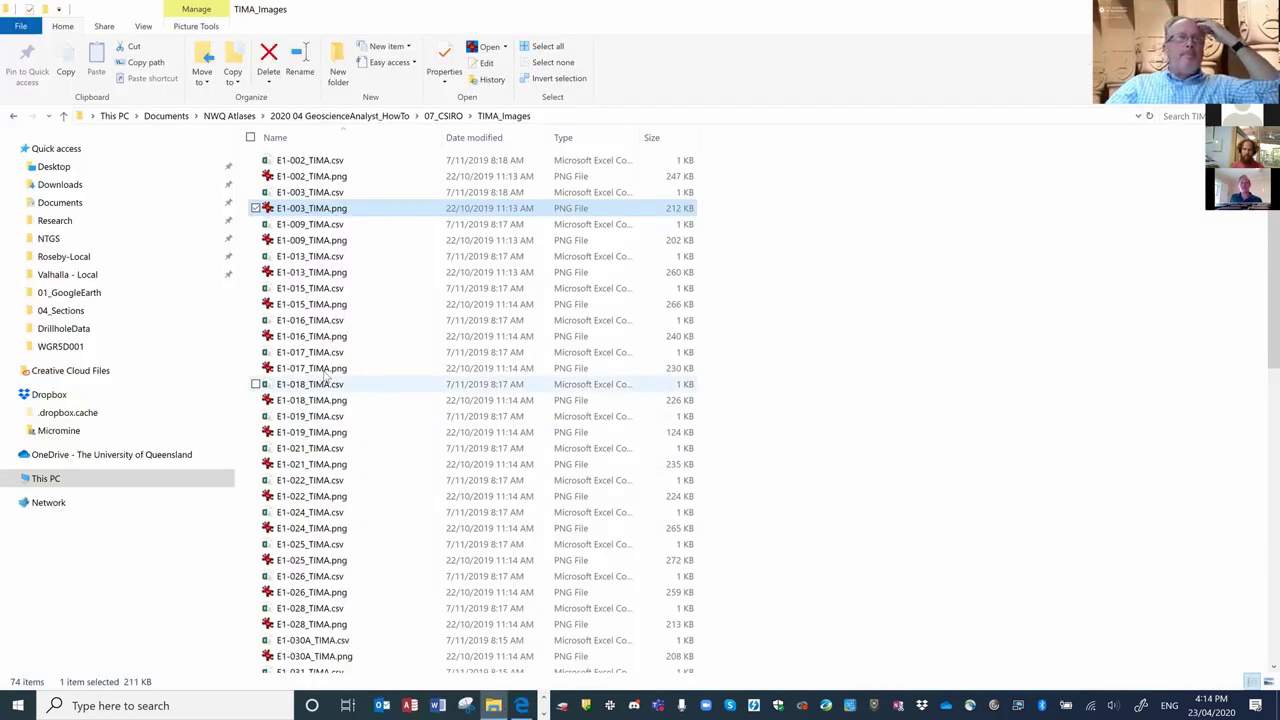
left_click(547, 370)
double_click(548, 372)
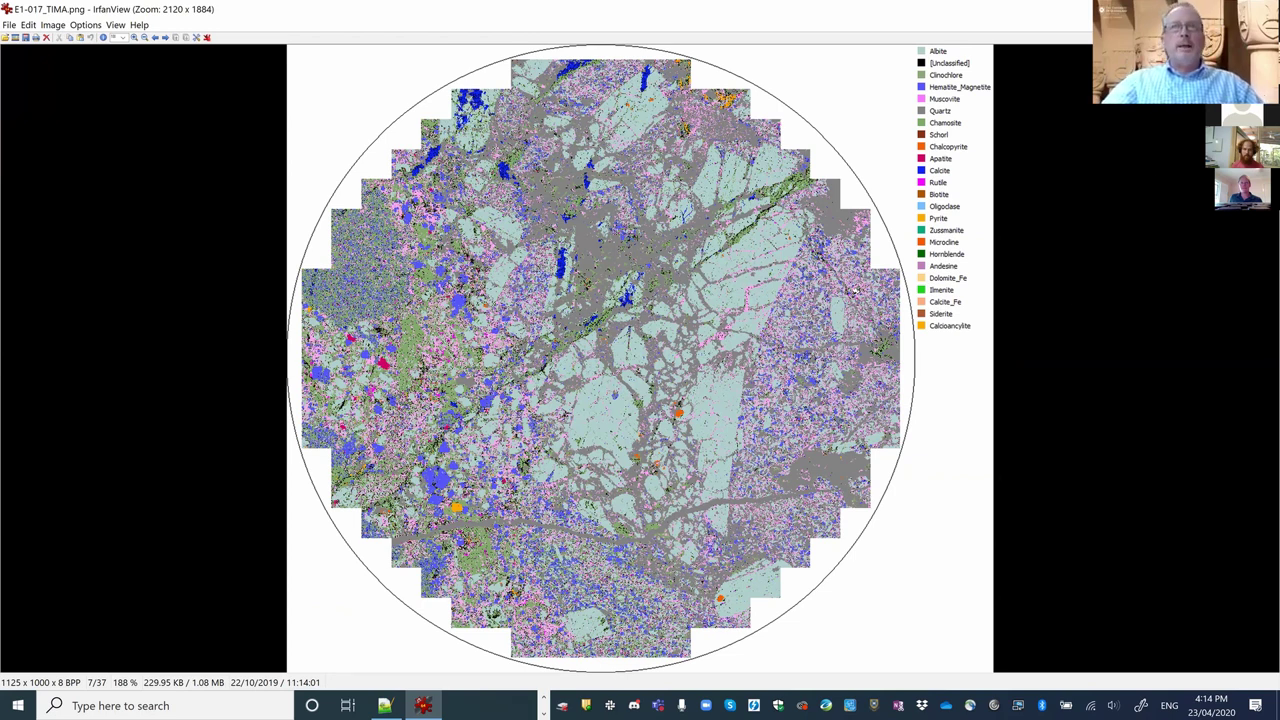
Close the E1-017 image and return to the Geoscience ANALYST workspace, rotating the sections view.
key("Escape")
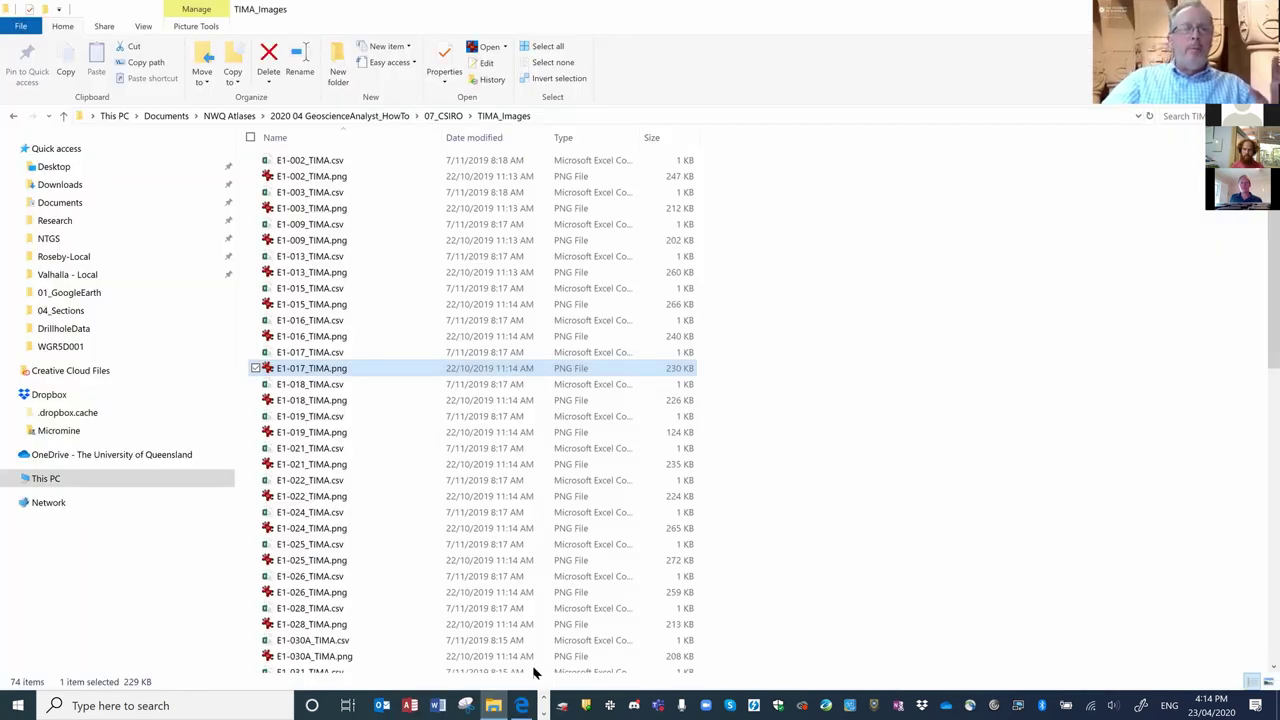
left_click(543, 705)
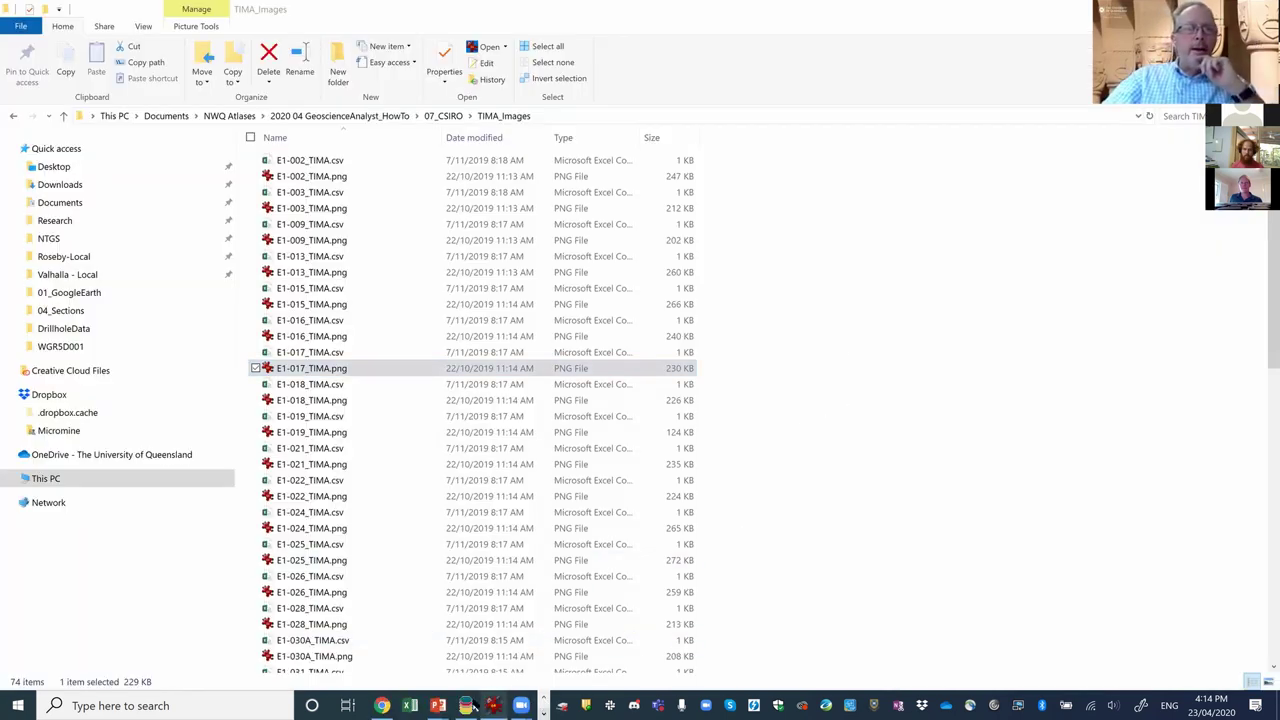
left_click(466, 705)
left_click_drag(592, 256, 669, 280)
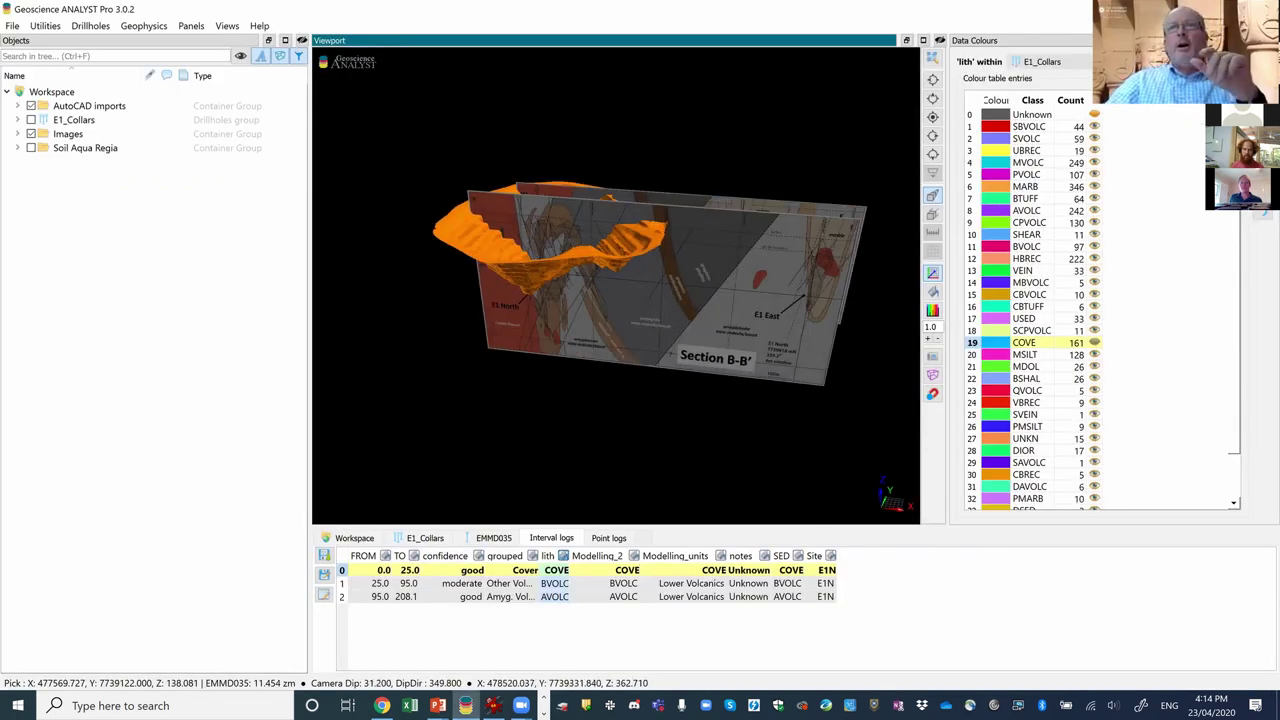
Close Data Colours and start a GeoImage import from the 07_CSIRO/TIMA_Images folder.
left_click(1236, 40)
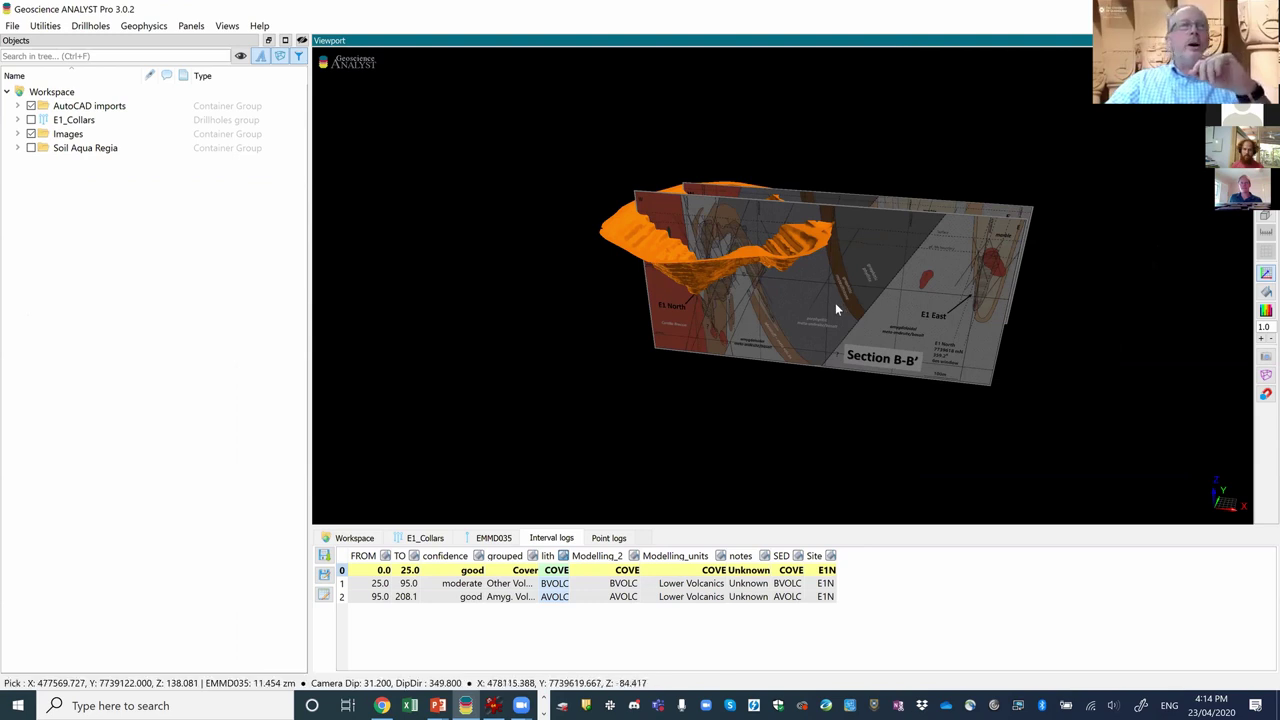
left_click(12, 27)
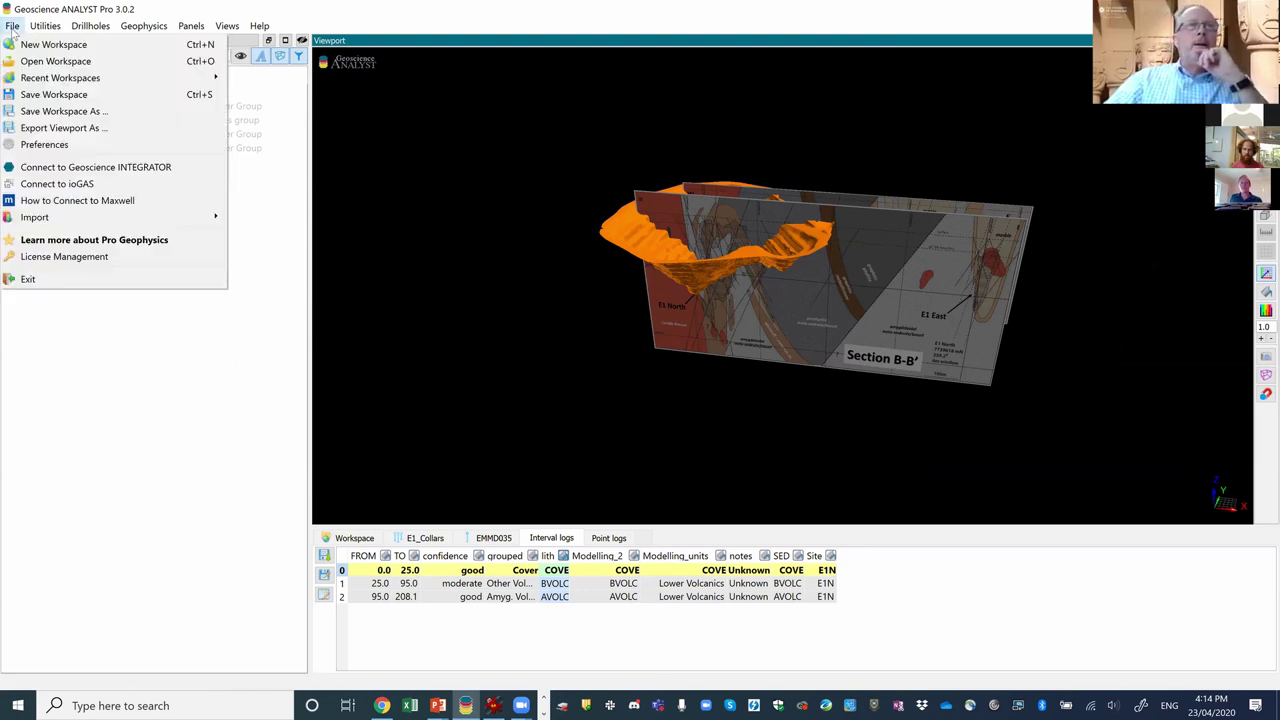
mouse_move(67, 220)
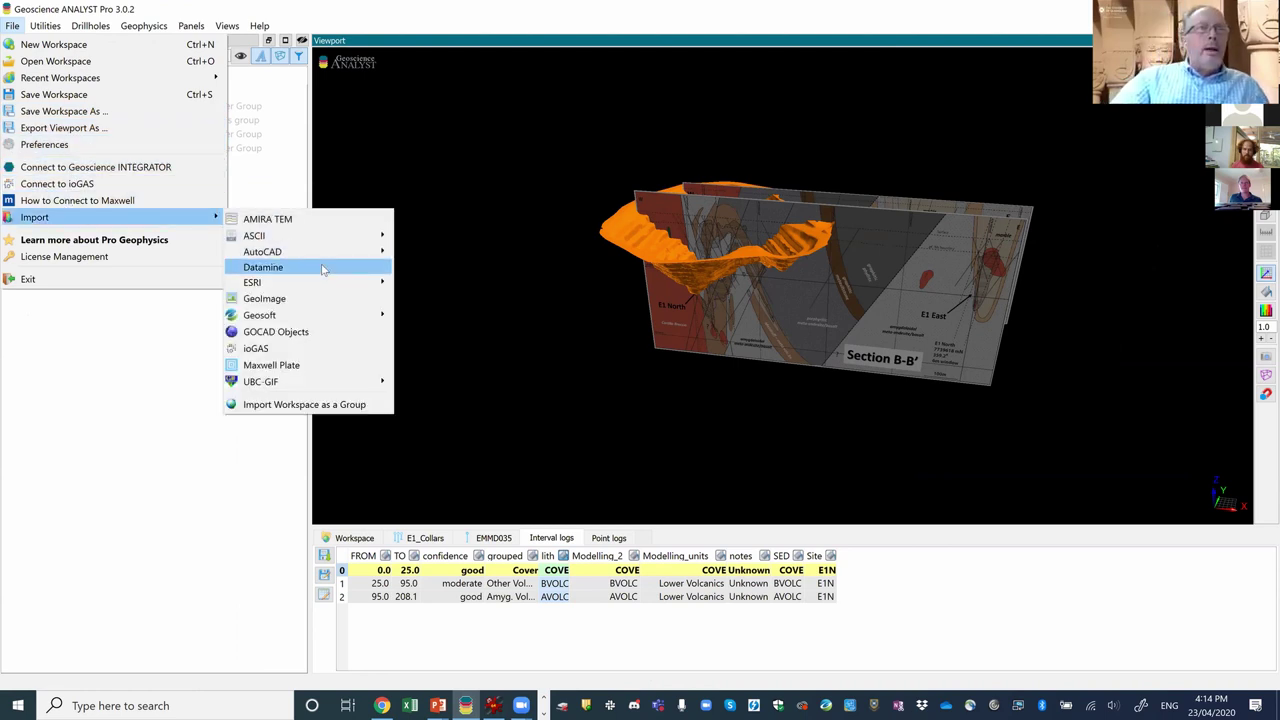
left_click(265, 299)
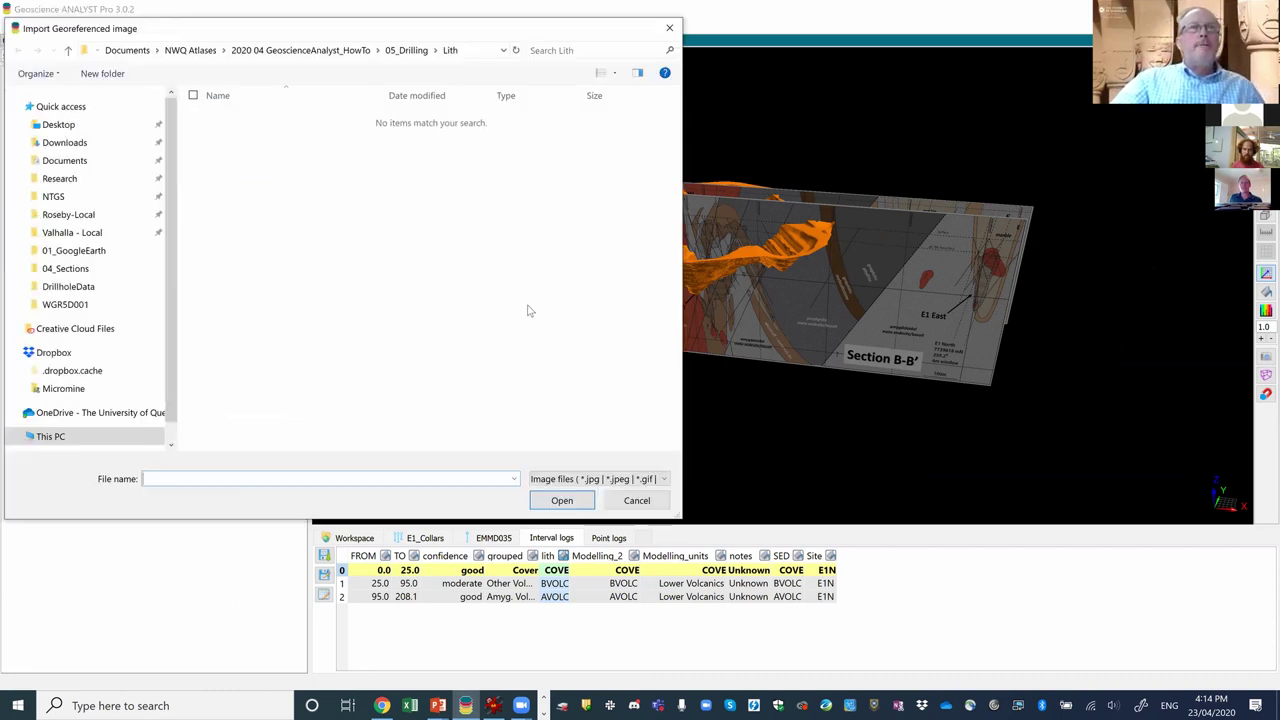
left_click(330, 51)
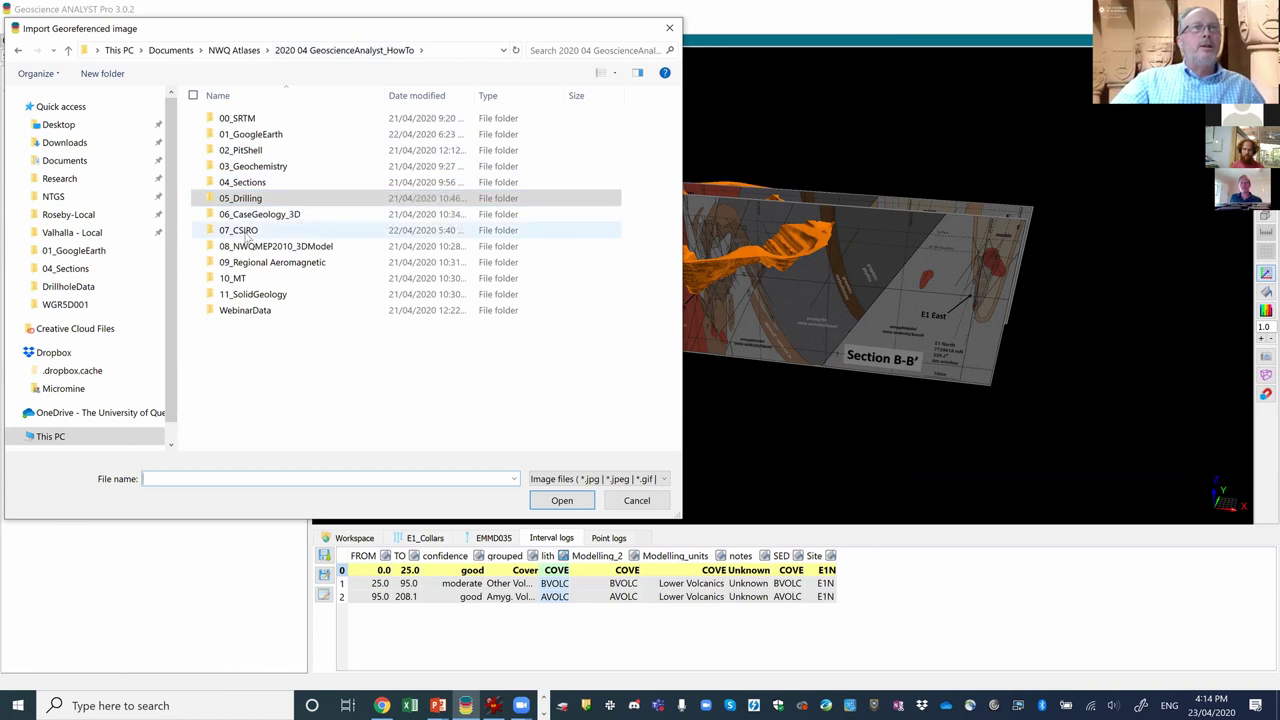
double_click(240, 230)
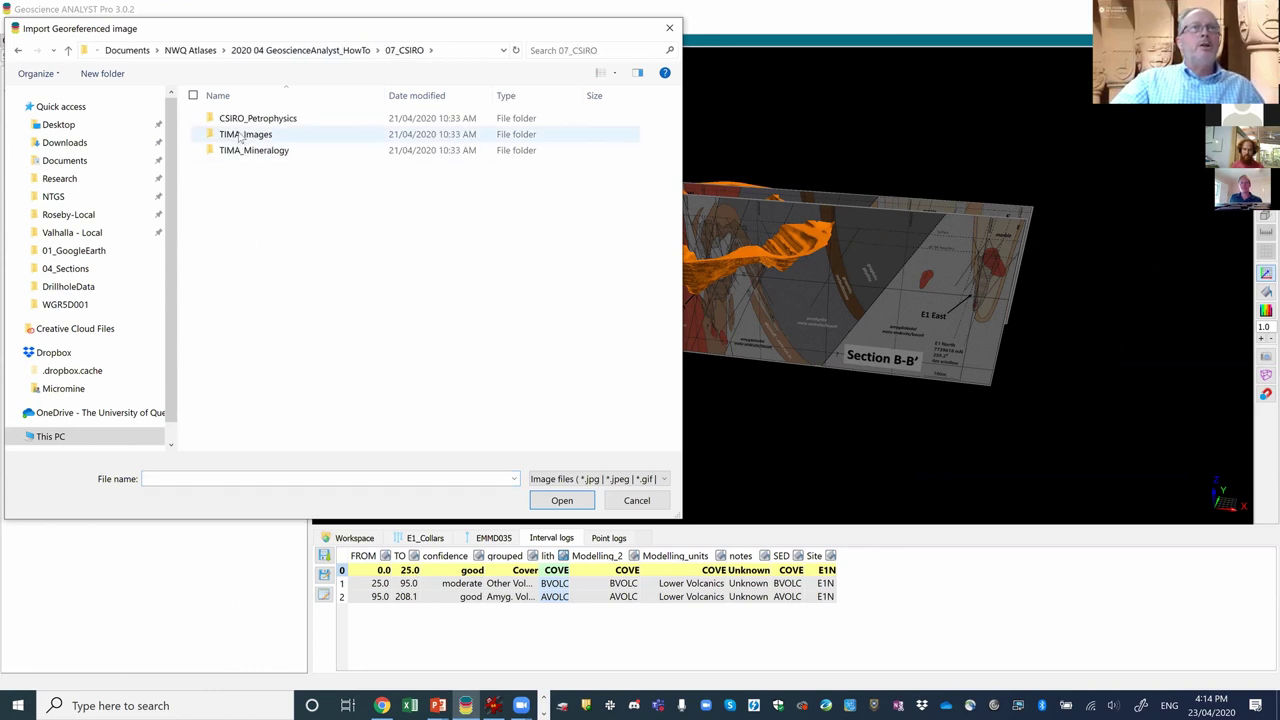
double_click(276, 138)
Select the TIMA images E1-002 through E1-035 and import them.
left_click(215, 148)
mouse_move(676, 180)
left_mouse_down()
mouse_move(676, 295)
mouse_move(677, 194)
left_mouse_up()
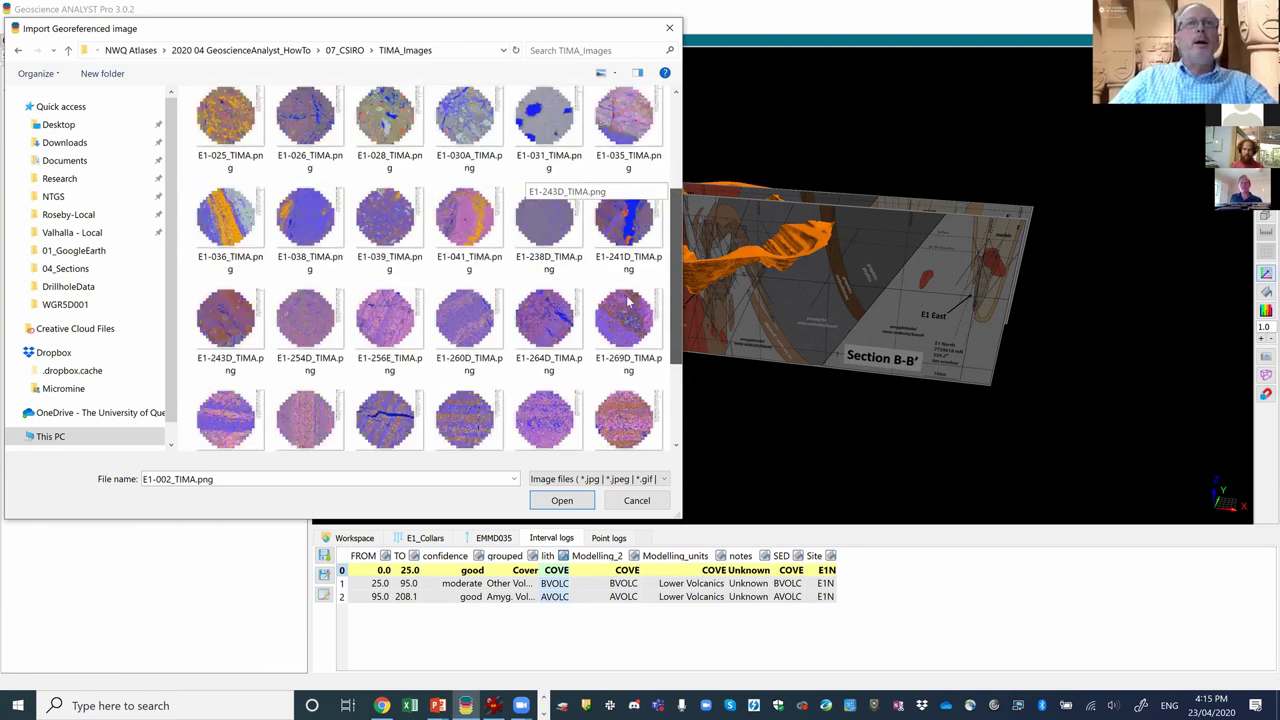
scroll(628, 310, "up", 3)
left_click(628, 312, "shift")
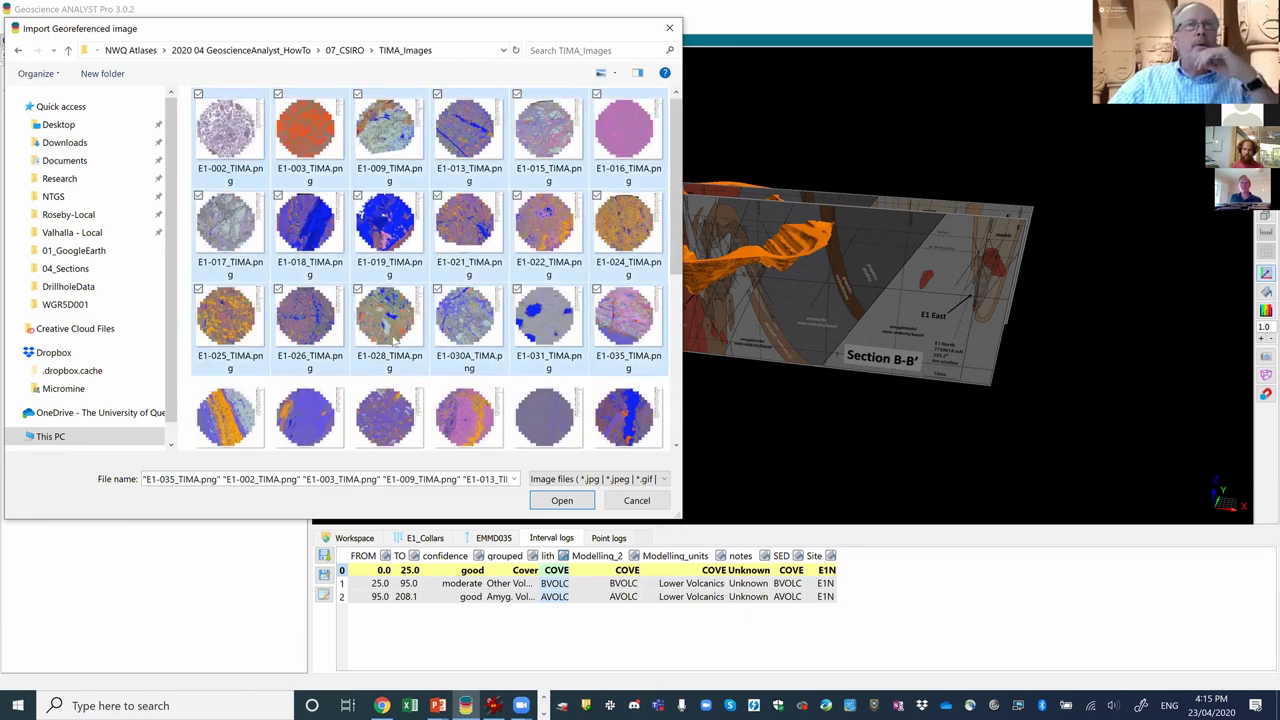
left_click(564, 500)
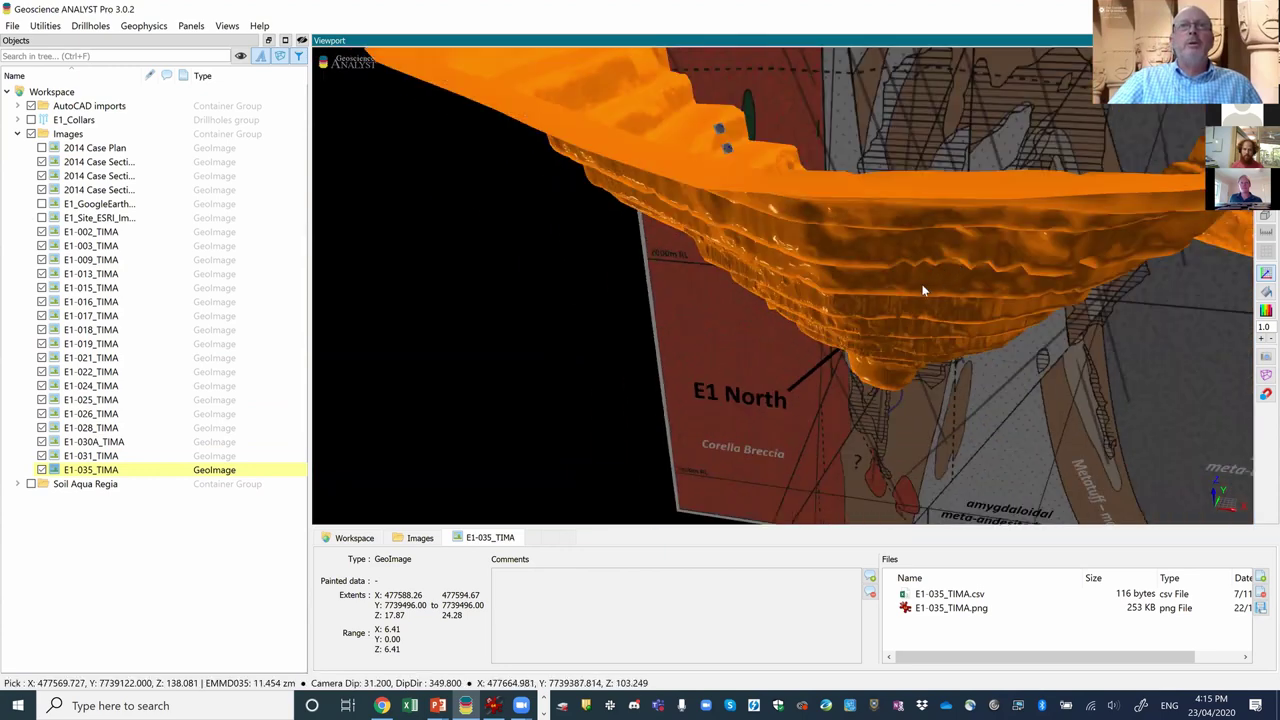
Set the Open_Pit_e surface transparency to 0.1 so the E1 North section shows through.
left_click_drag(912, 265, 700, 323)
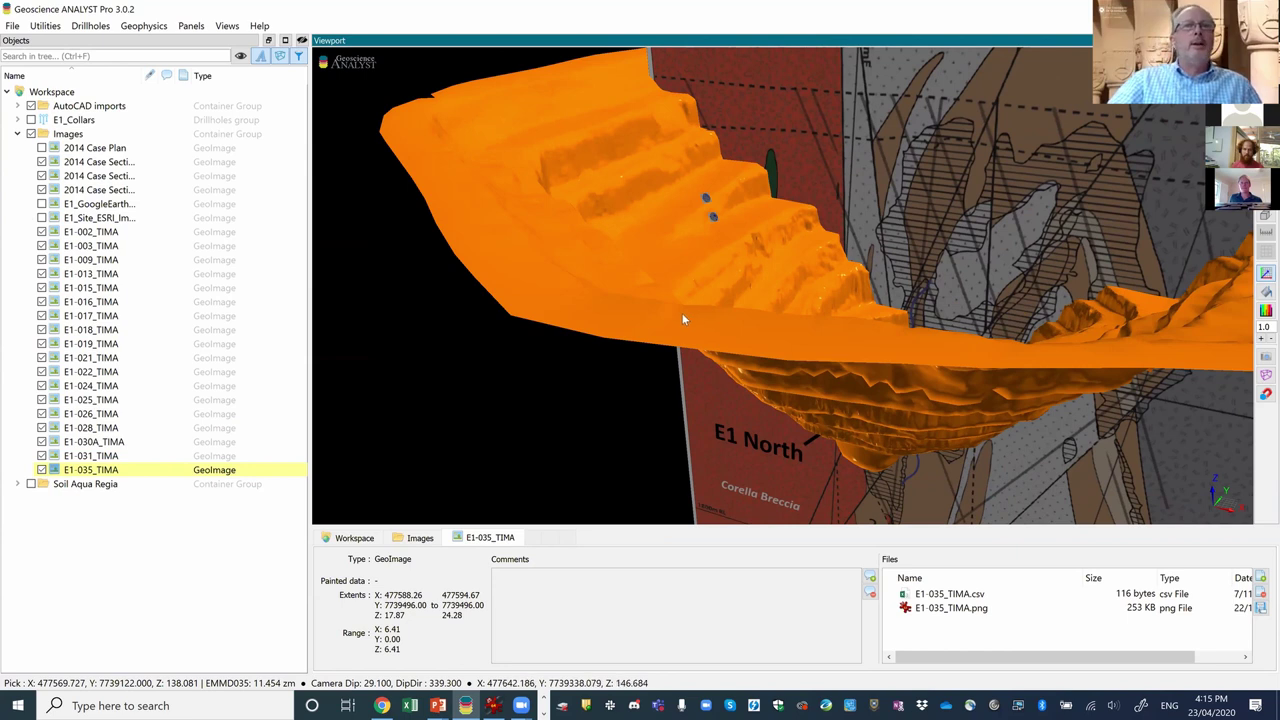
left_click(640, 288)
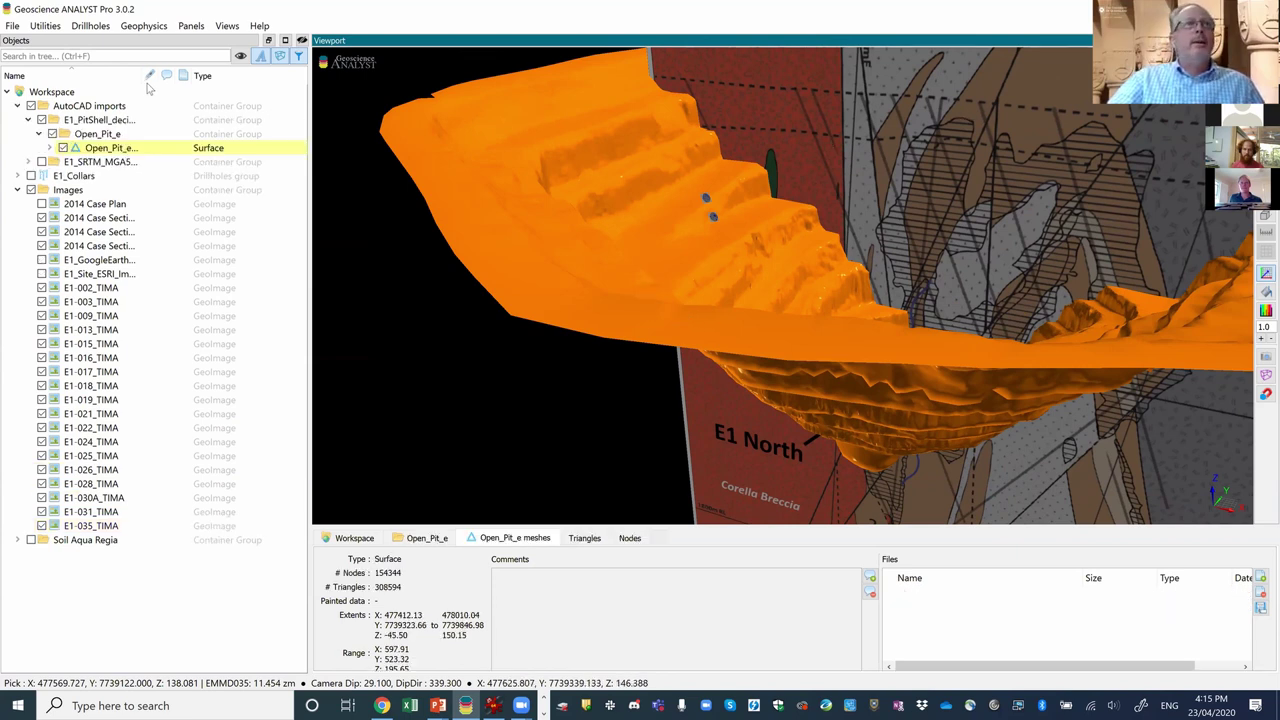
left_click(191, 25)
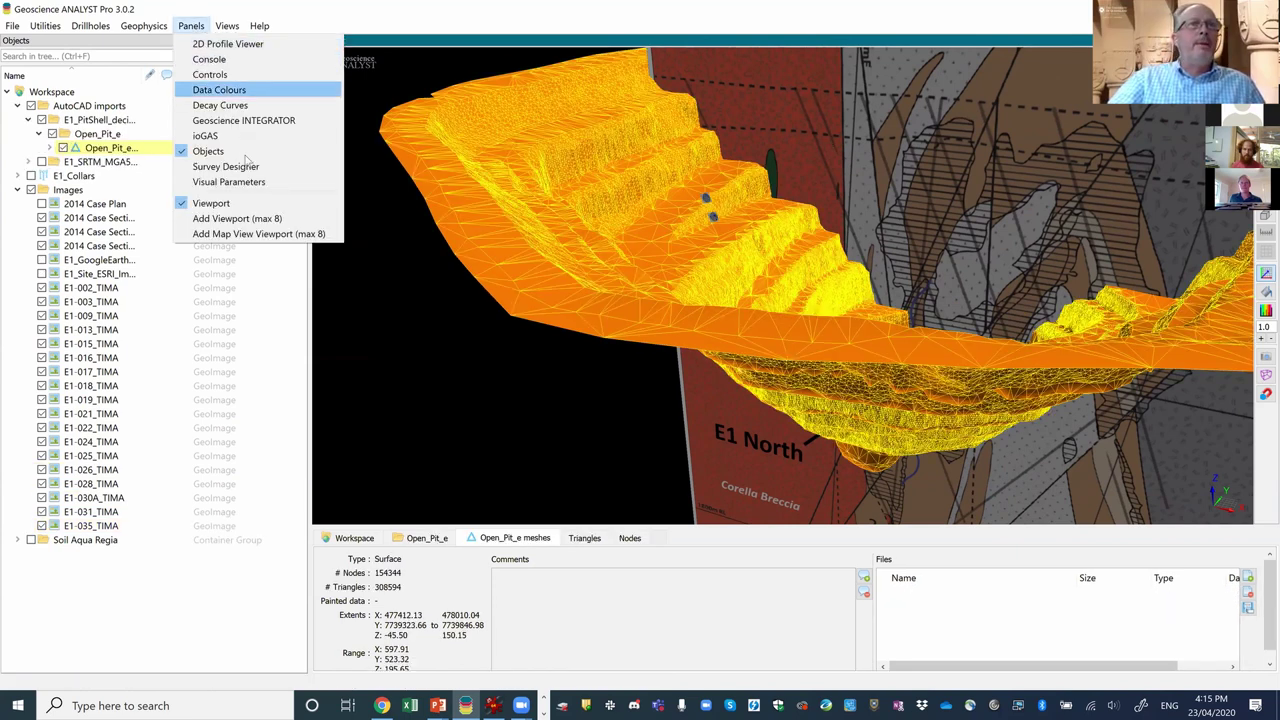
left_click(297, 180)
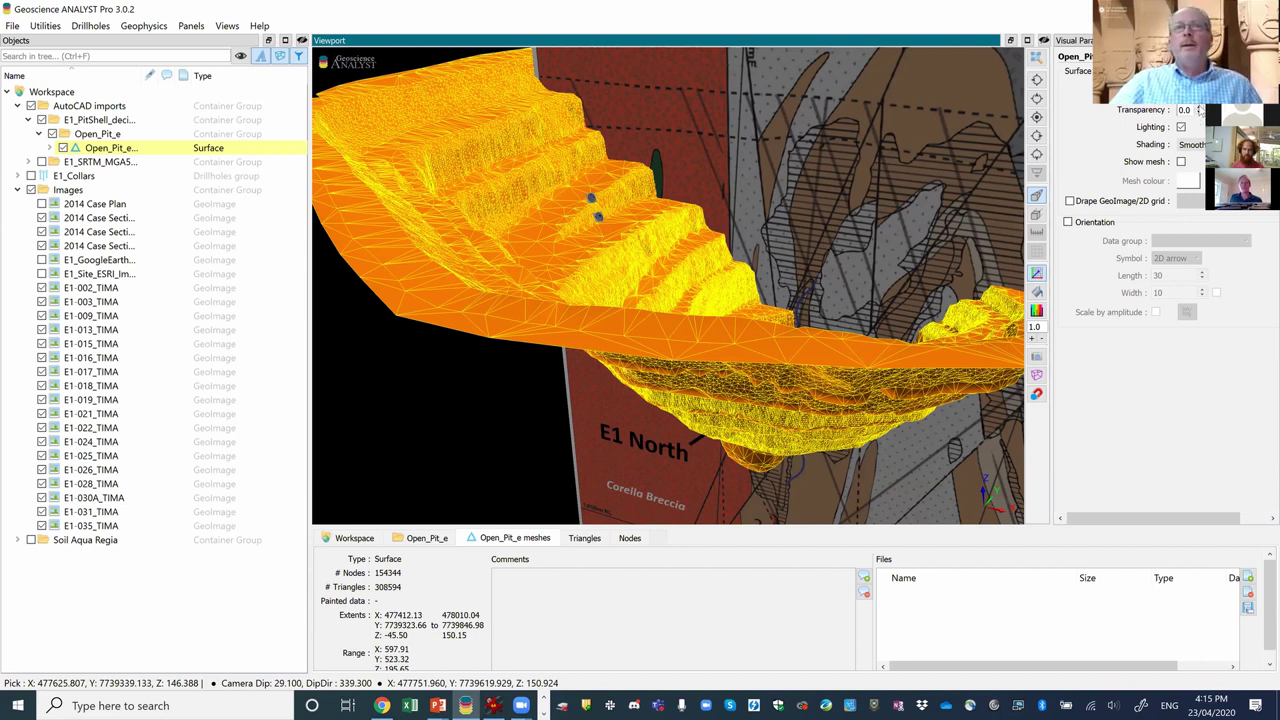
left_click(1199, 107)
left_click_drag(488, 400, 110, 118)
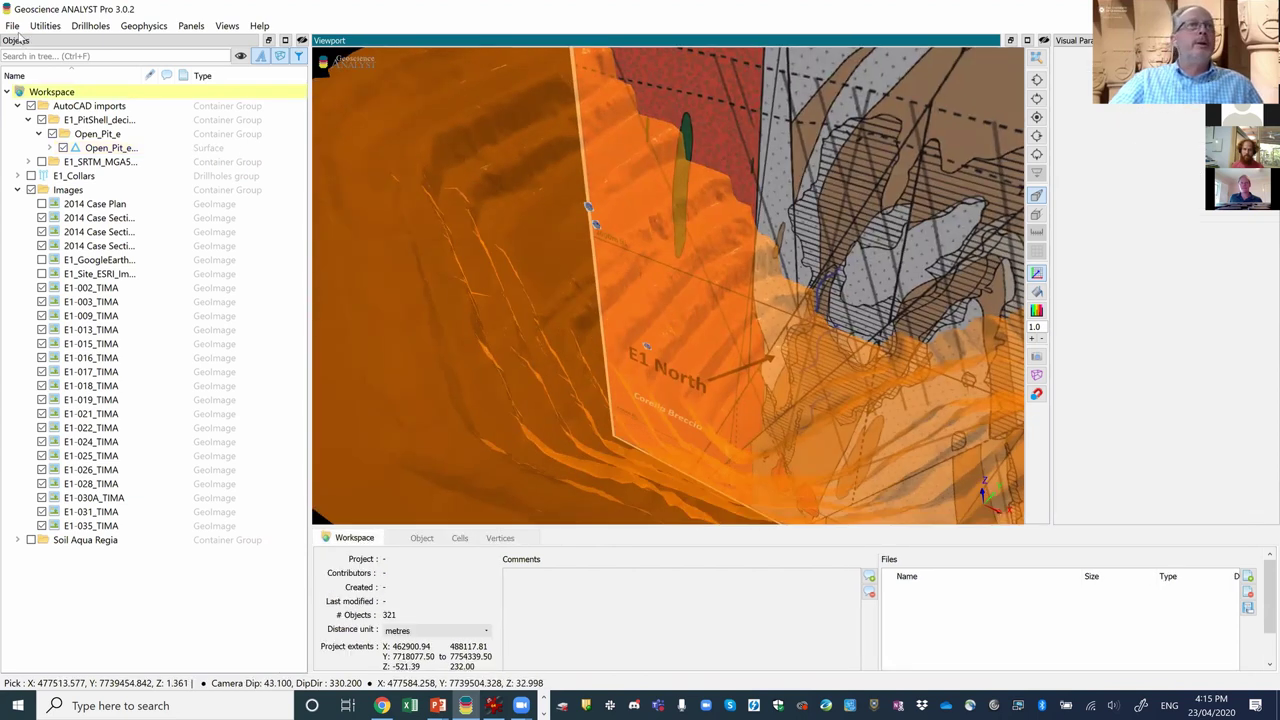
Start a drillhole text import using Collars_TIMA_Petrophysics.csv from 07_CSIRO/CSIRO_Petrophysics as the collar file.
left_click(12, 25)
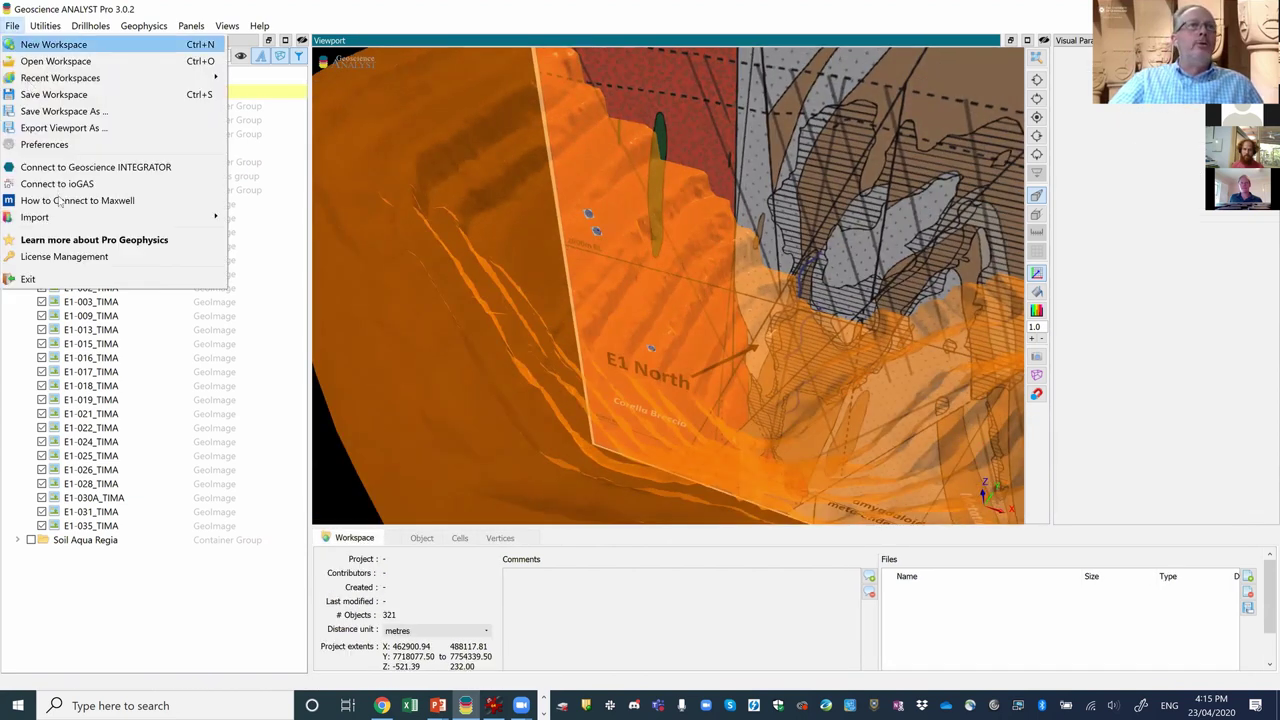
mouse_move(66, 219)
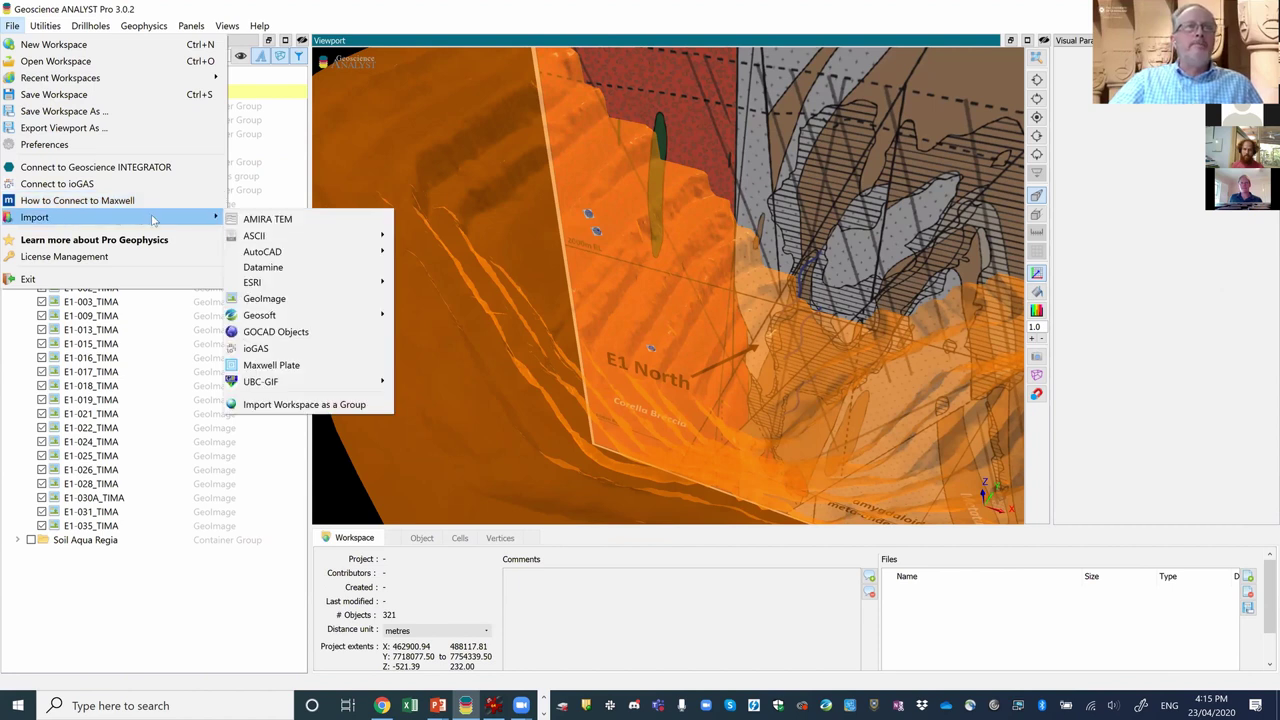
mouse_move(365, 242)
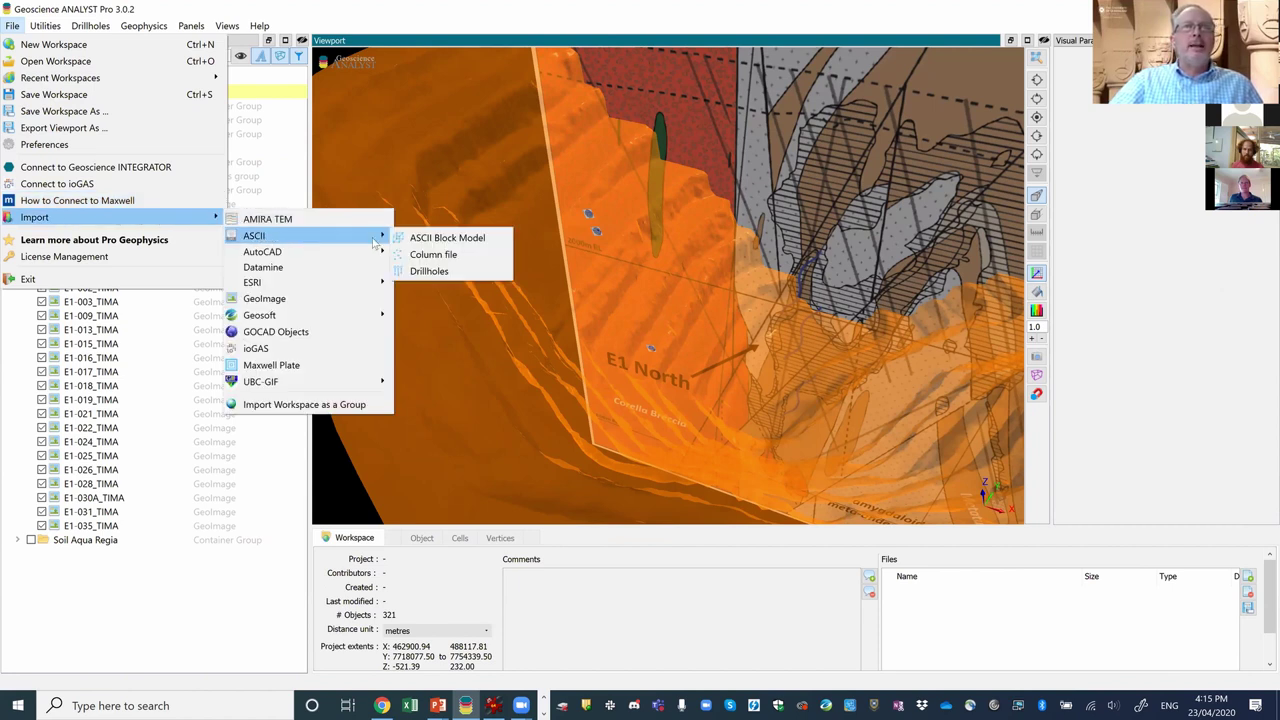
left_click(500, 271)
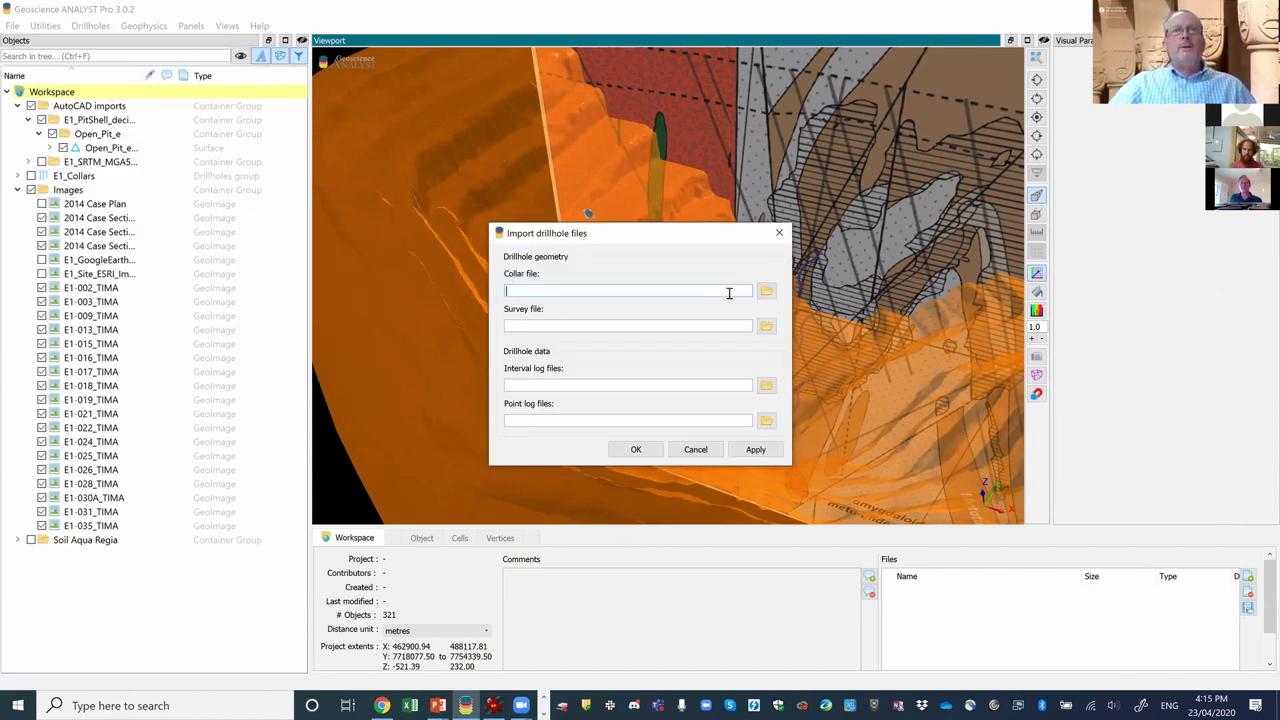
left_click(765, 292)
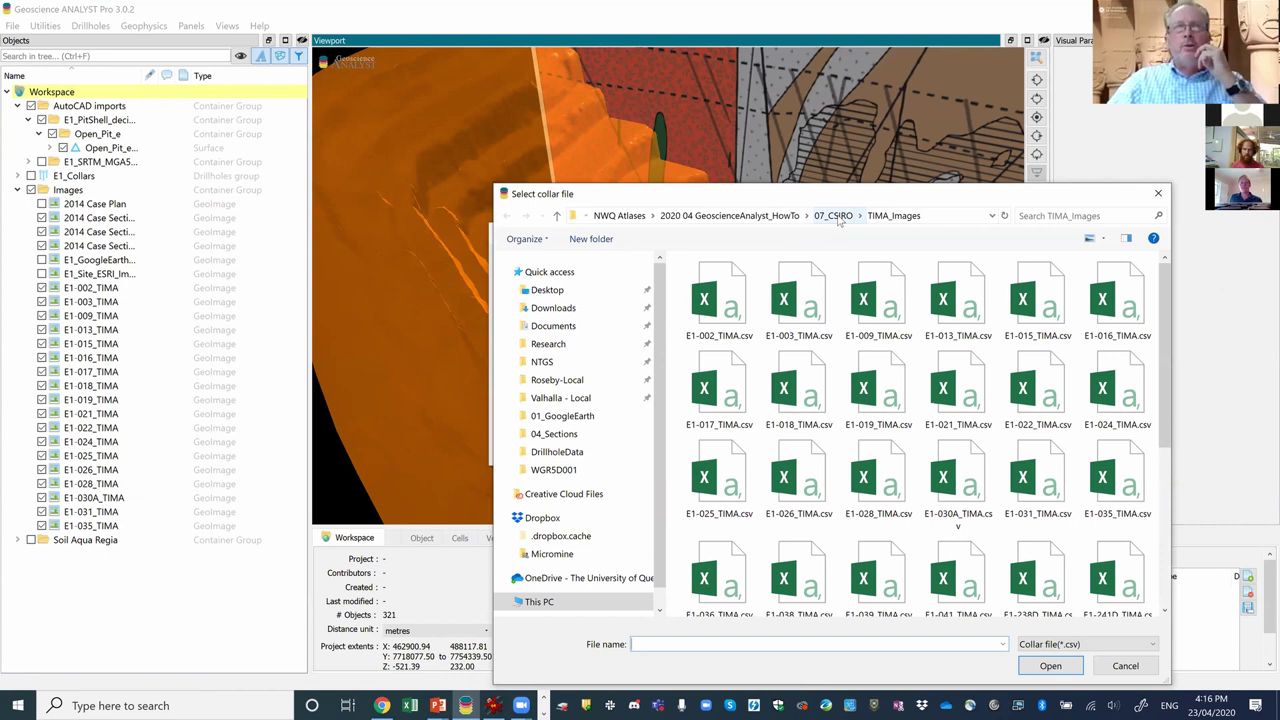
left_click(774, 216)
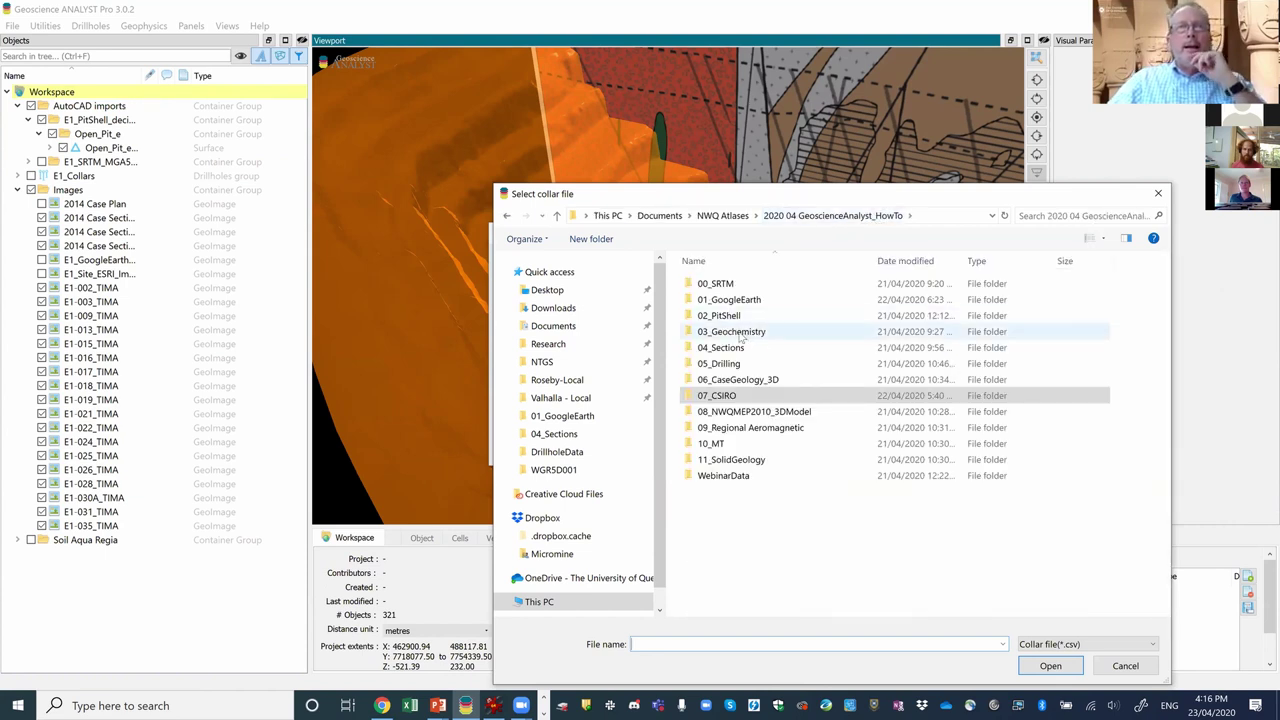
double_click(691, 396)
double_click(700, 284)
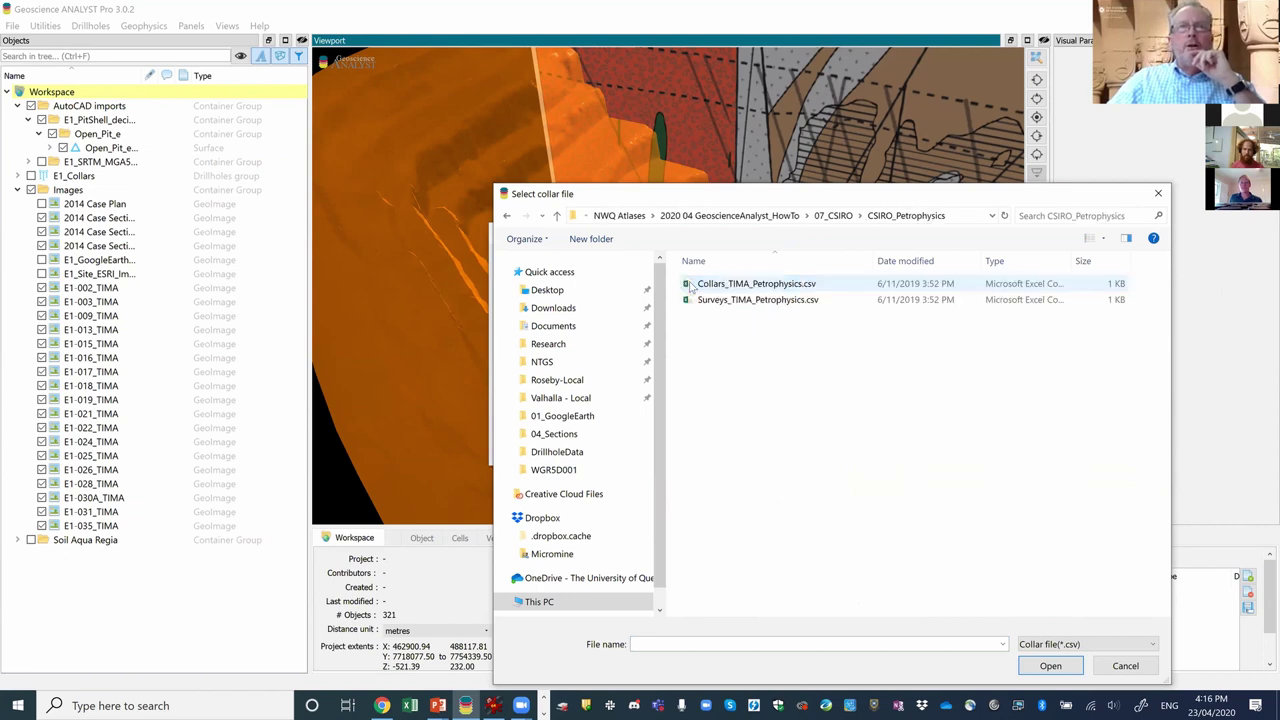
left_click(690, 287)
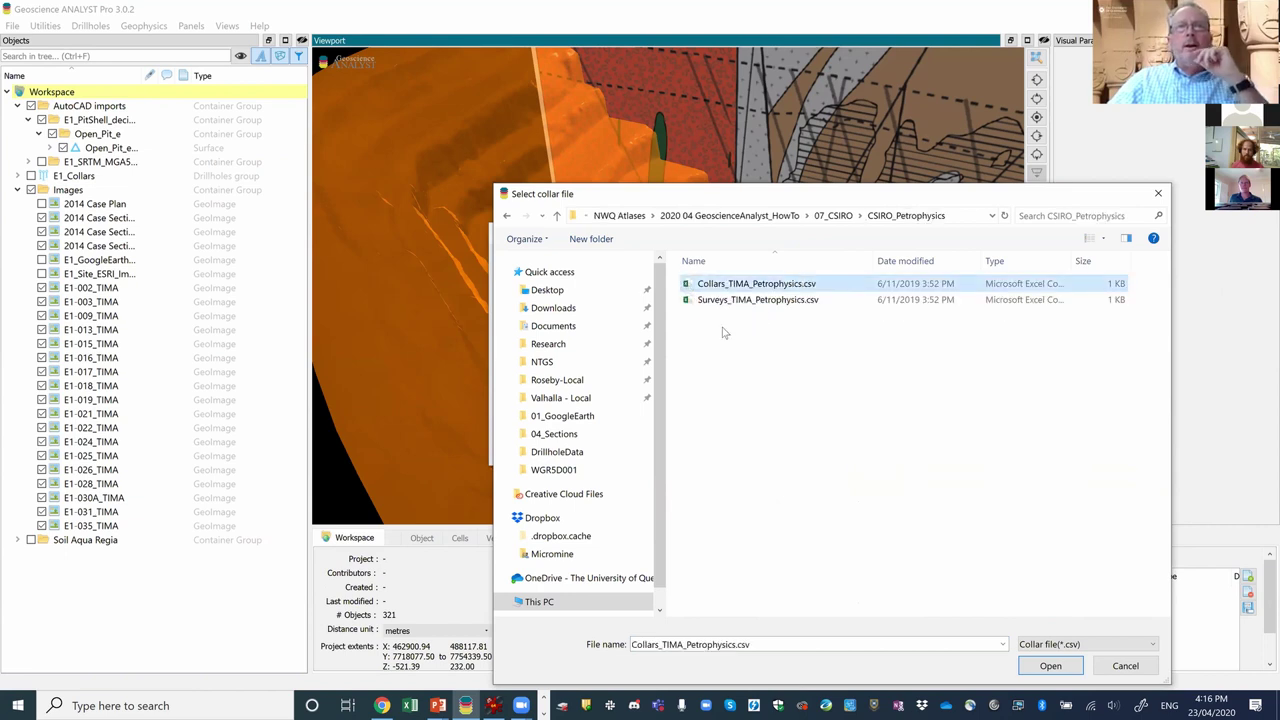
left_click(1050, 665)
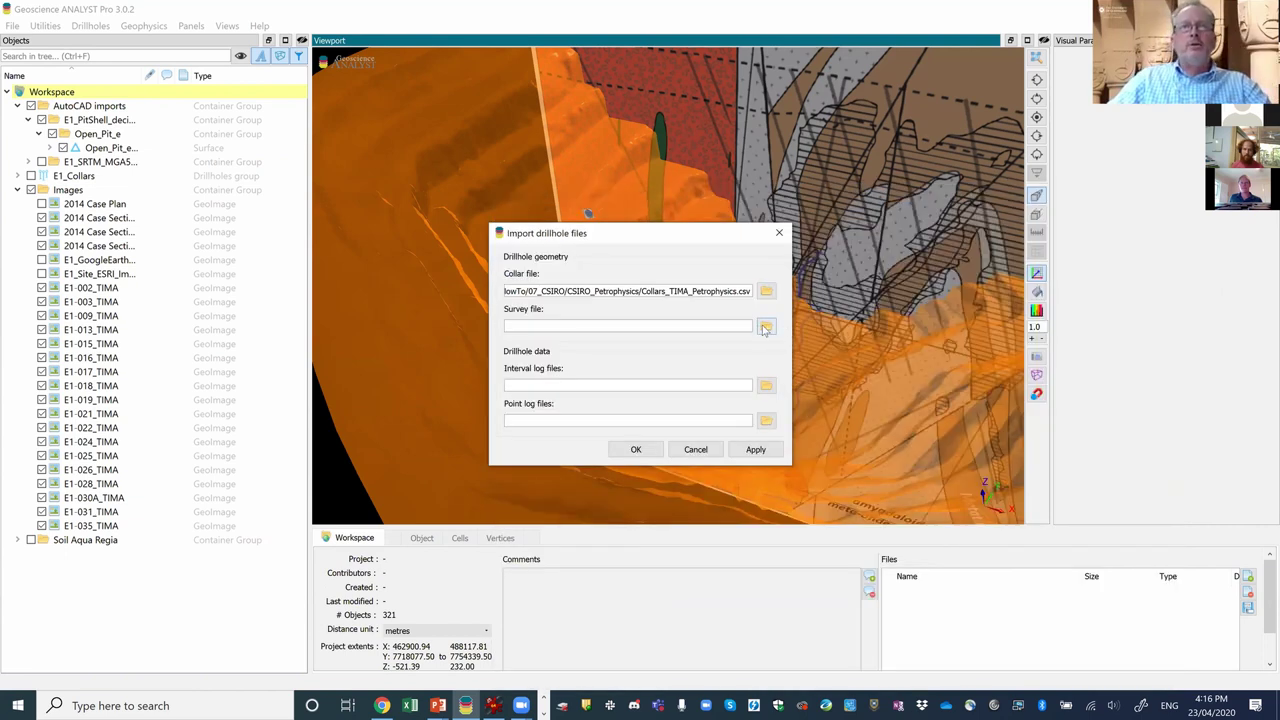
Add Surveys_TIMA_Petrophysics.csv as the survey file and accept both column mappings to import the drillholes.
left_click(765, 327)
left_click(709, 301)
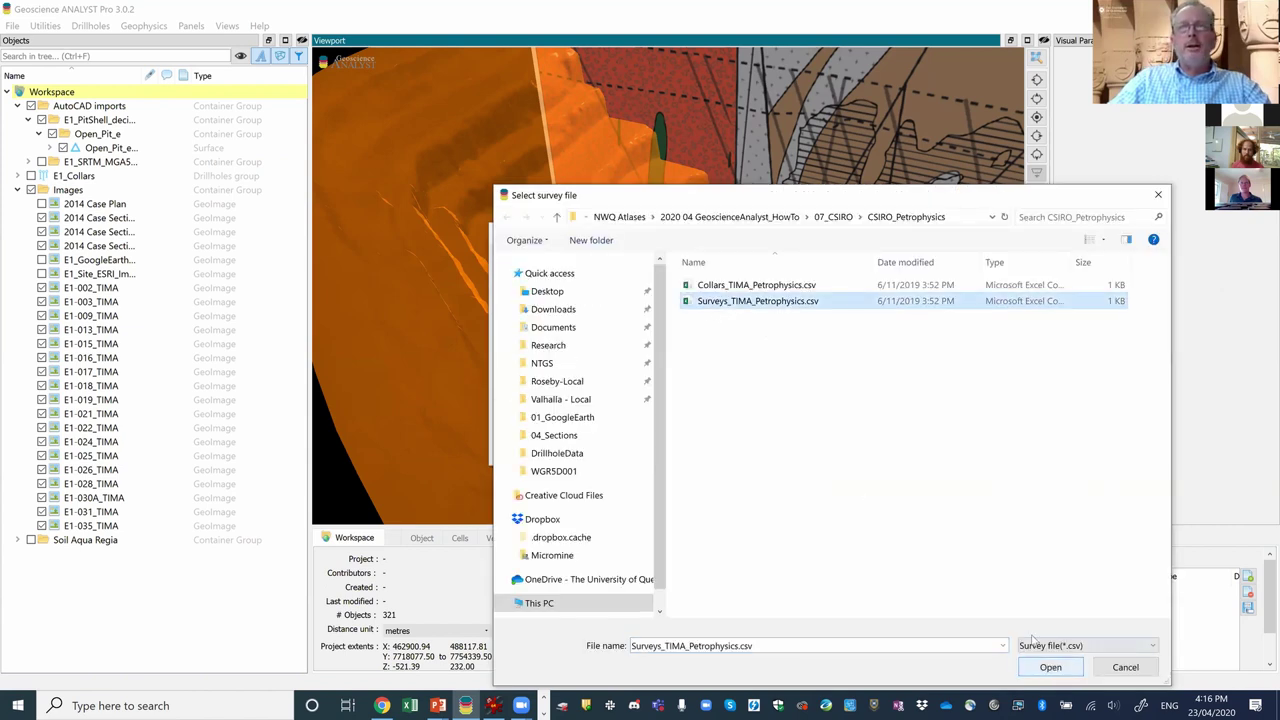
left_click(1050, 667)
left_click(657, 450)
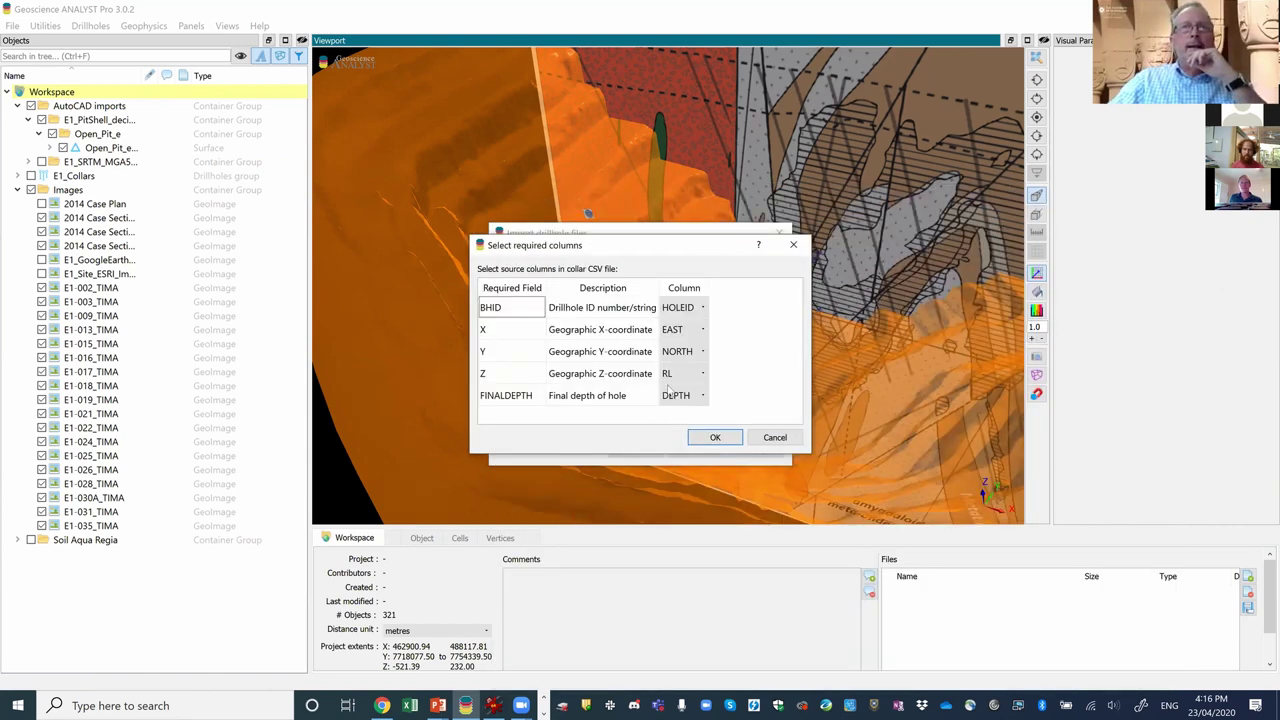
left_click(711, 438)
left_click(711, 438)
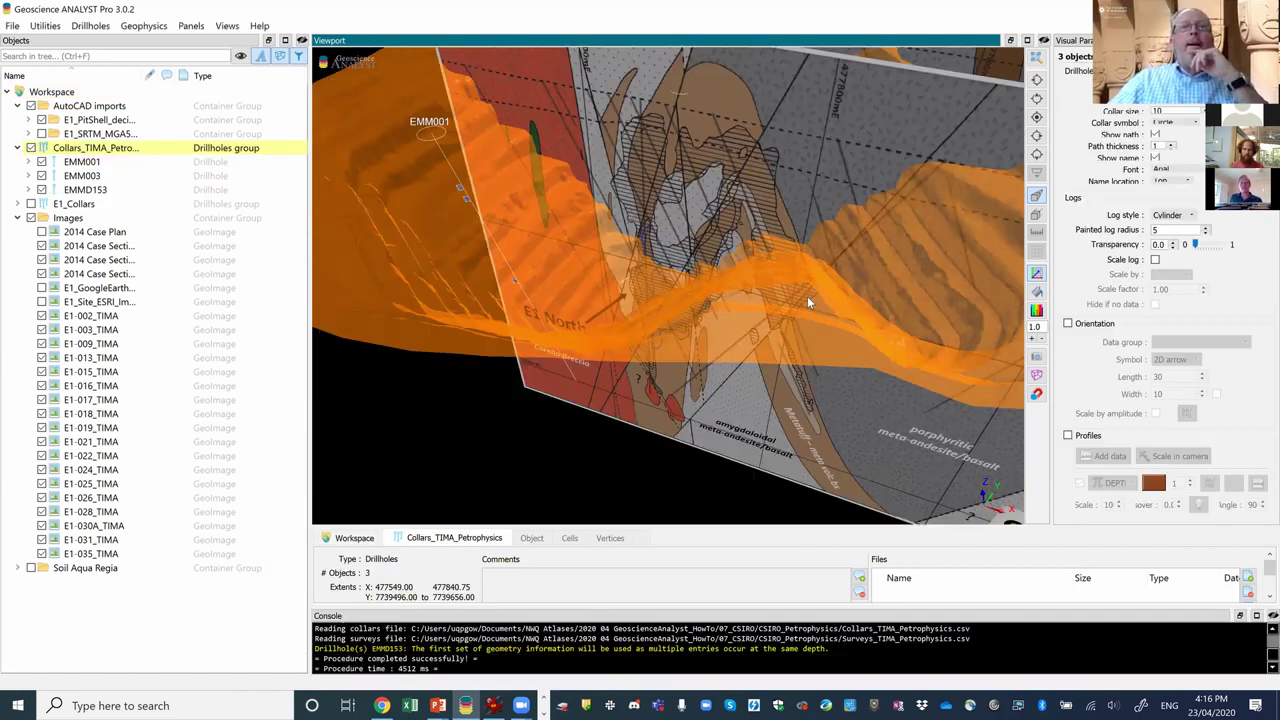
left_click_drag(804, 278, 480, 120)
left_click_drag(525, 208, 605, 268)
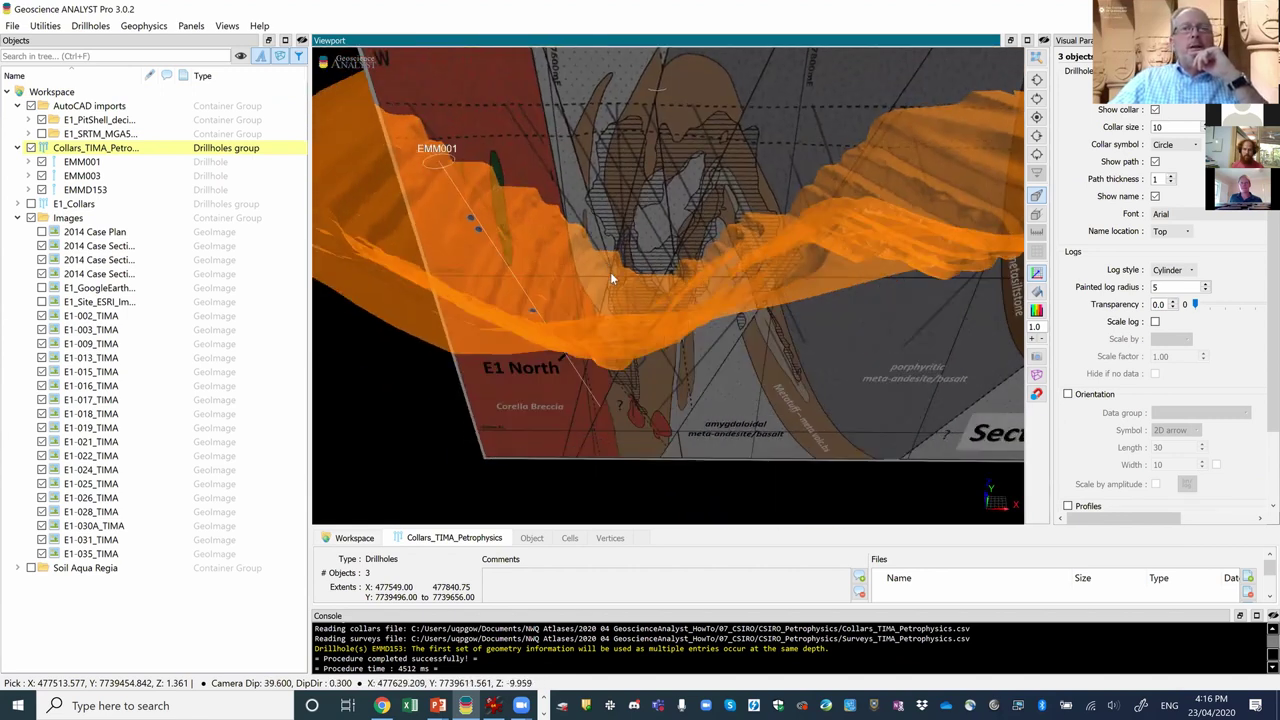
Orbit and zoom around drillholes EMM001, EMM003 and EMMD153, then collapse the Images group.
left_click_drag(557, 316, 565, 310)
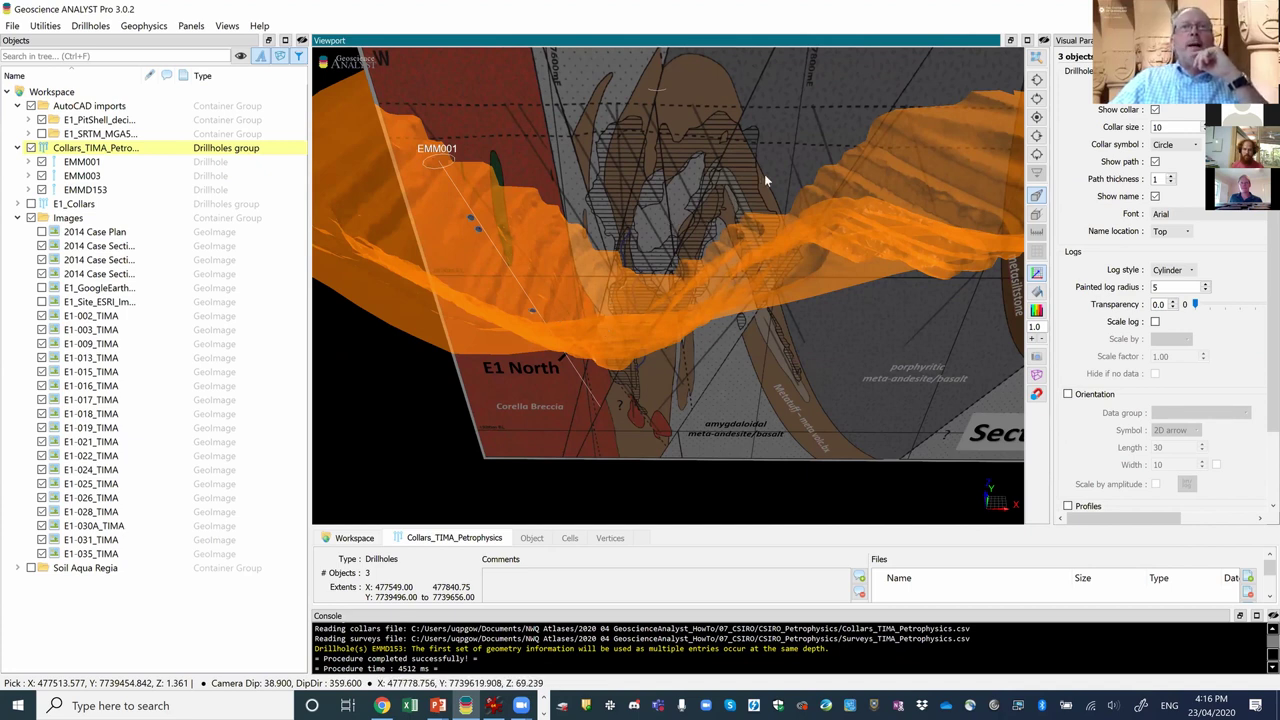
scroll(764, 174, "down", 5)
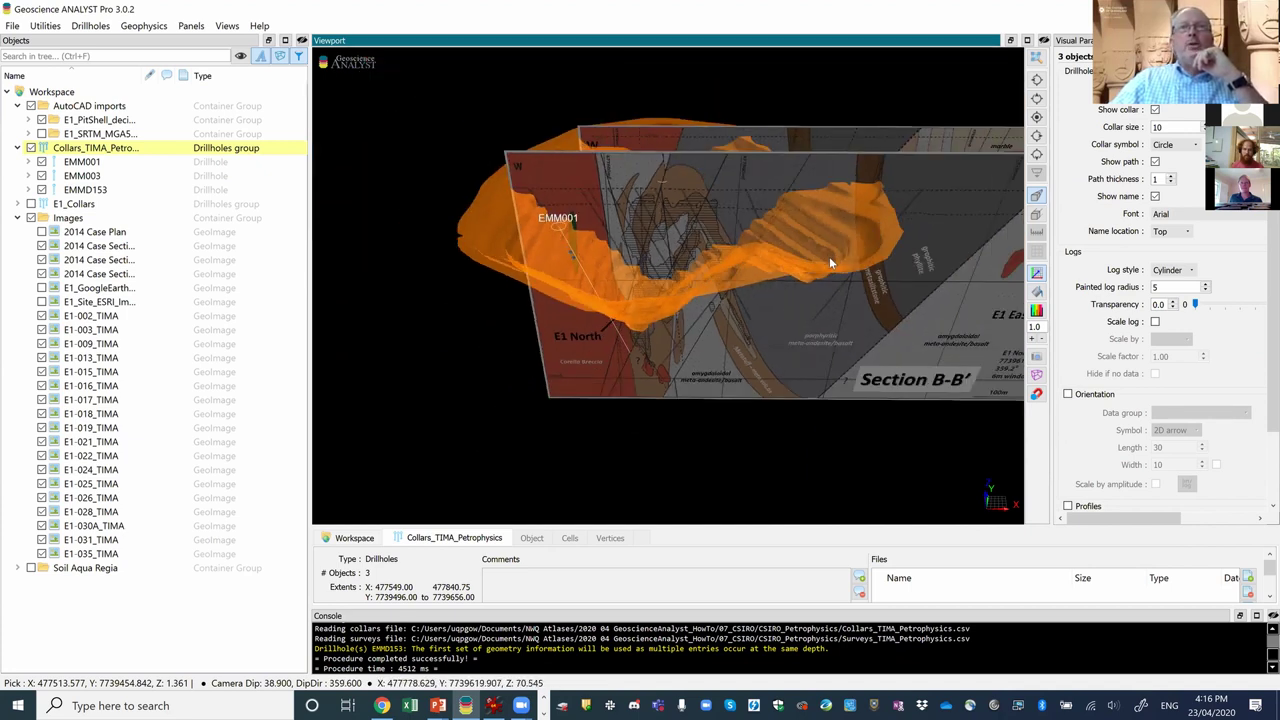
left_click_drag(812, 262, 709, 274)
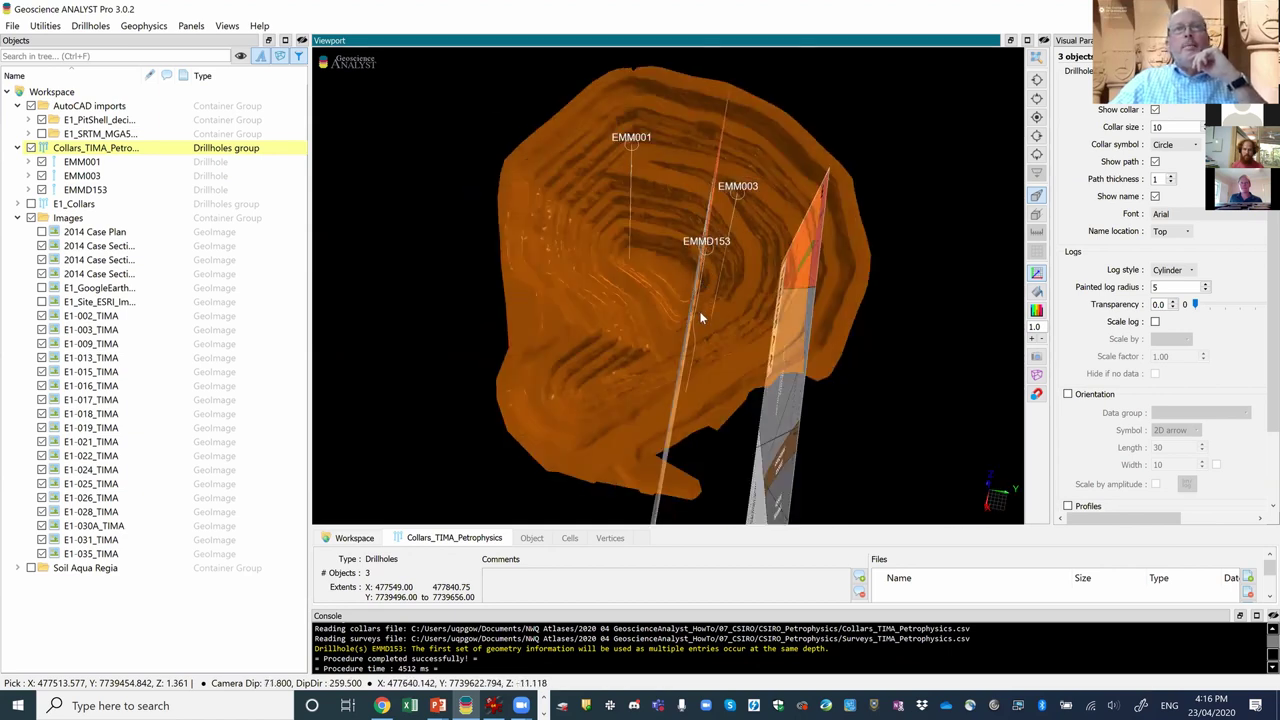
left_click_drag(668, 349, 613, 321)
scroll(612, 318, "down", 5)
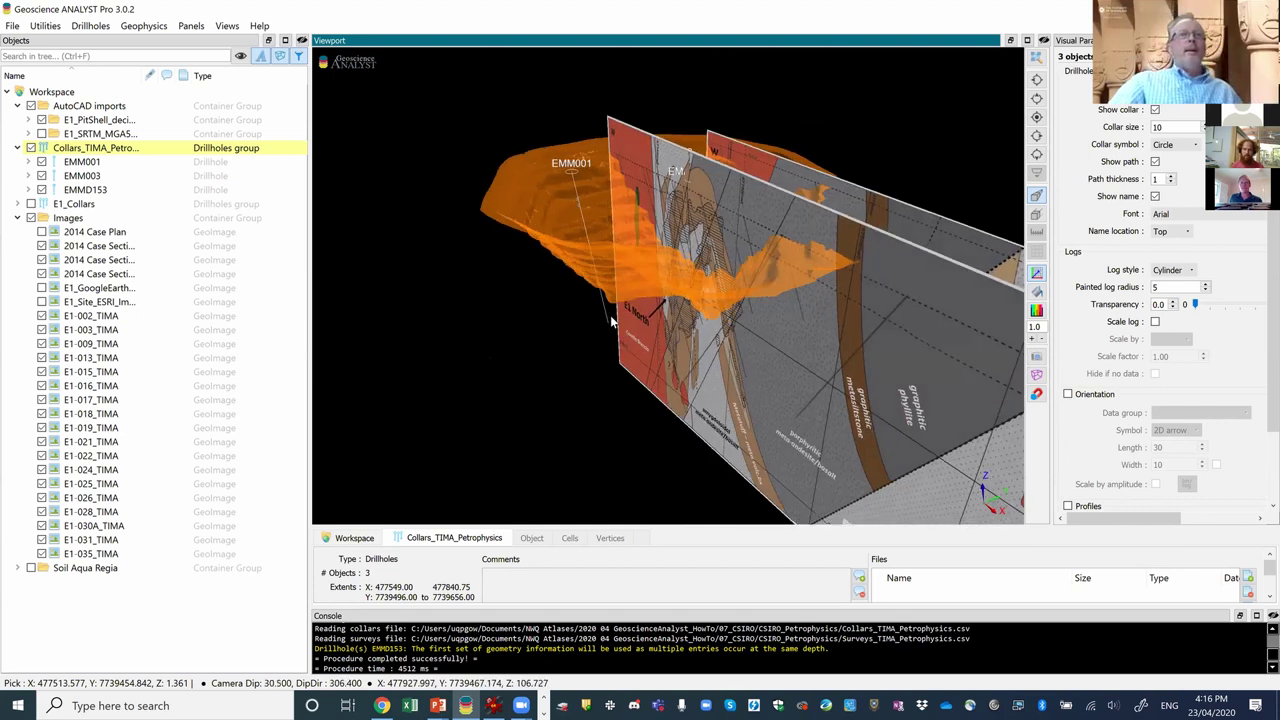
left_click(18, 217)
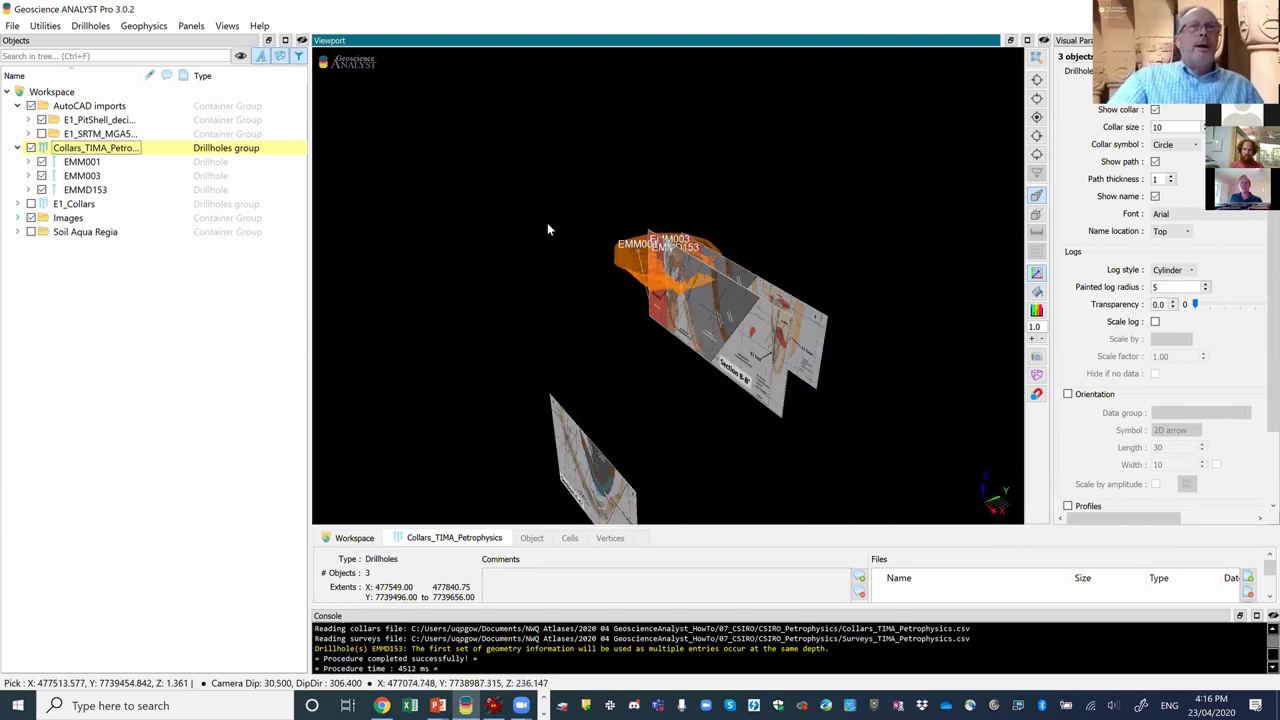
Import Cu_pct - 0.25.dxf from 06_CaseGeology_3D\GradeShells as an AutoCAD DXF file.
left_click(12, 26)
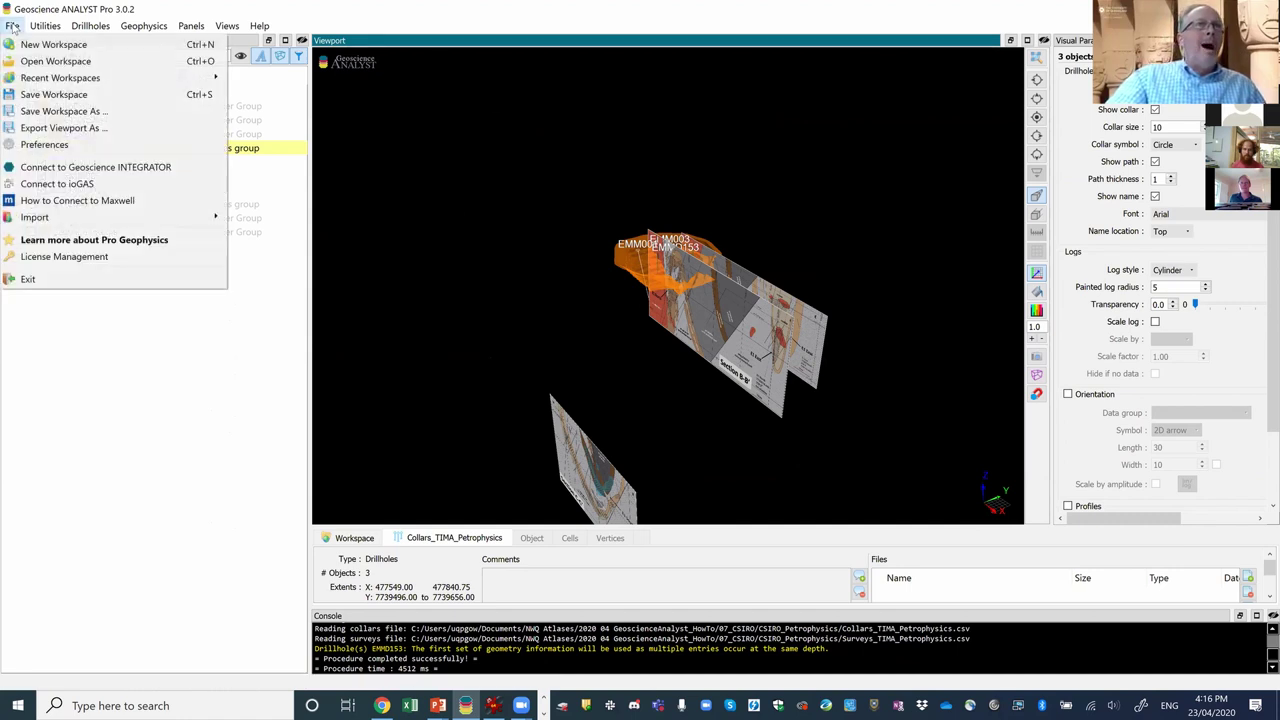
mouse_move(92, 217)
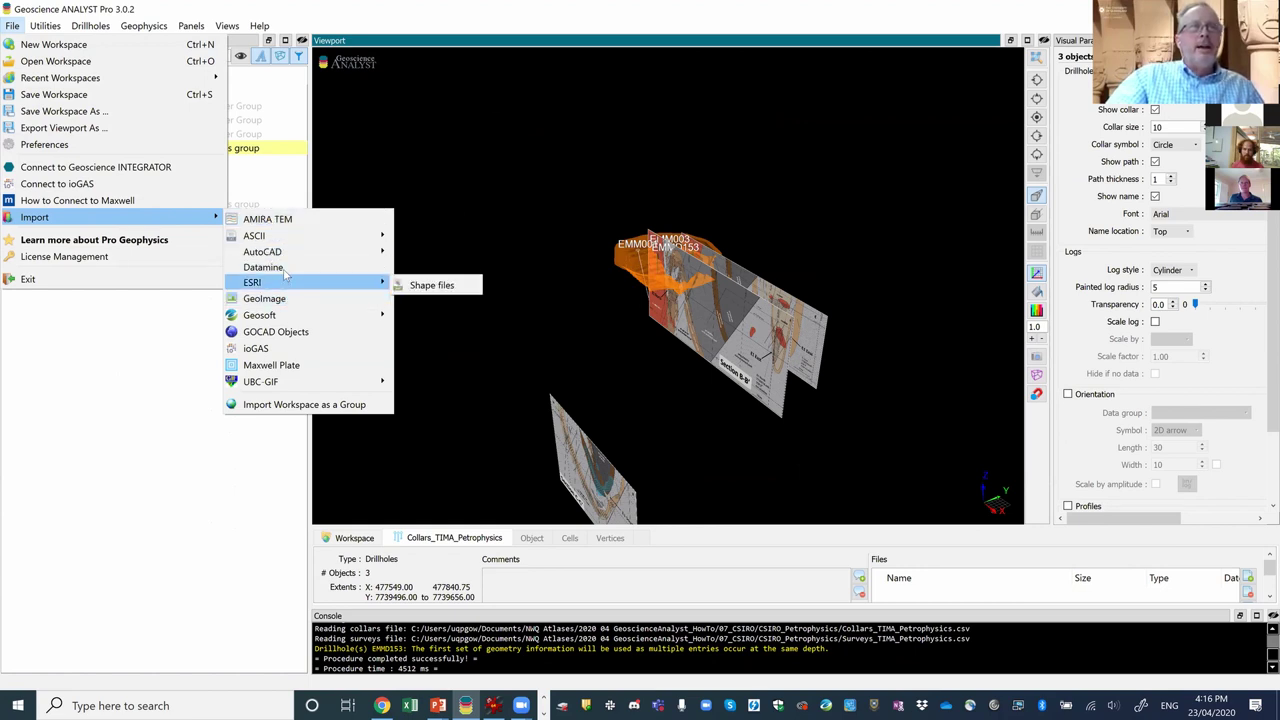
mouse_move(290, 239)
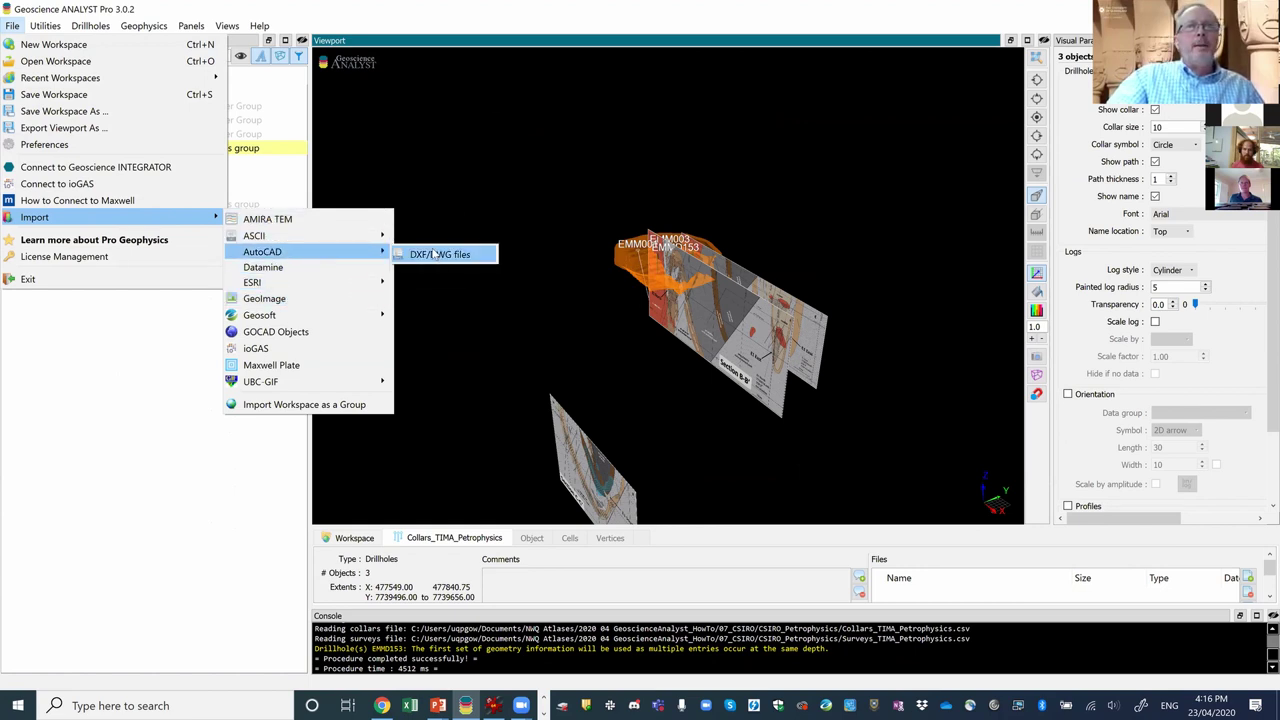
left_click(450, 257)
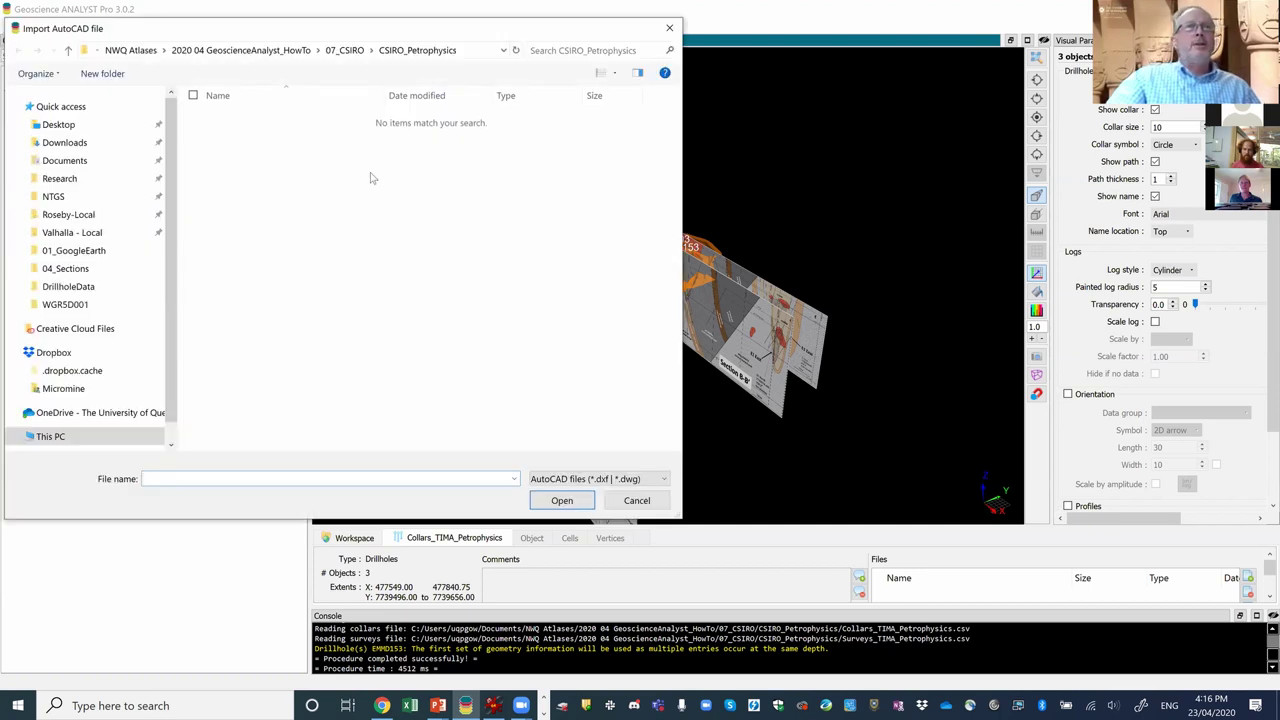
left_click(224, 52)
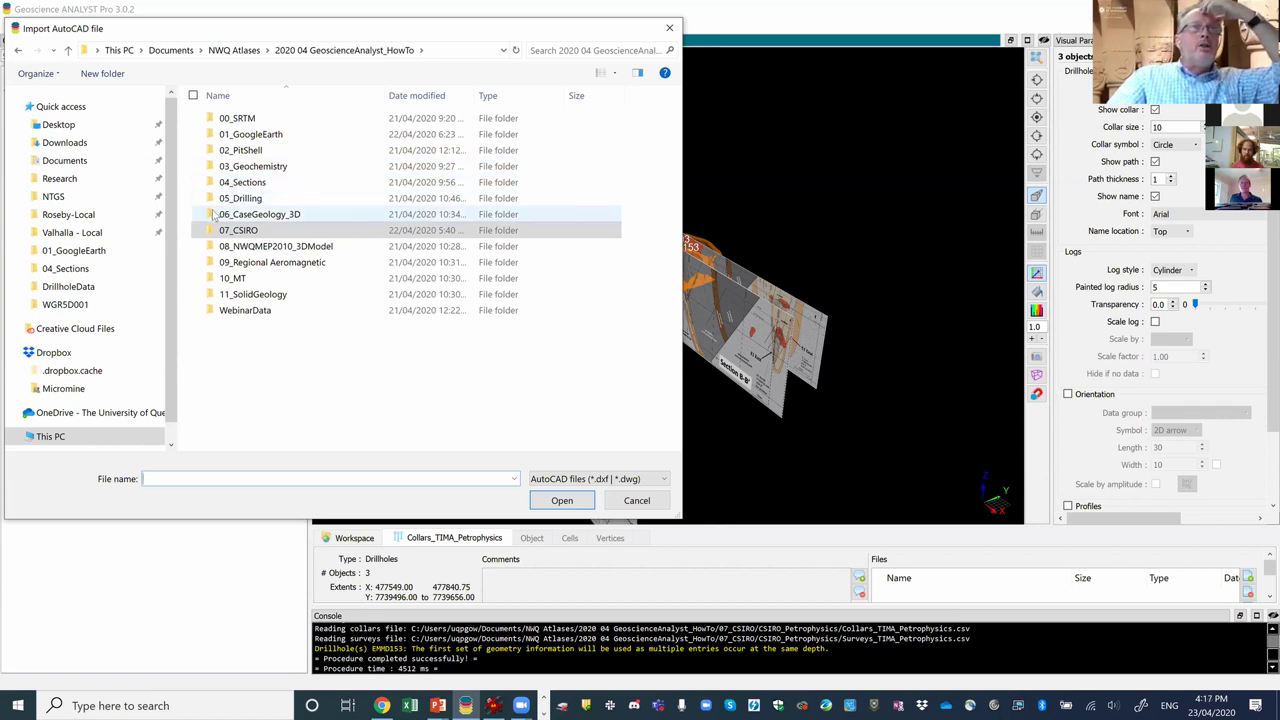
double_click(265, 214)
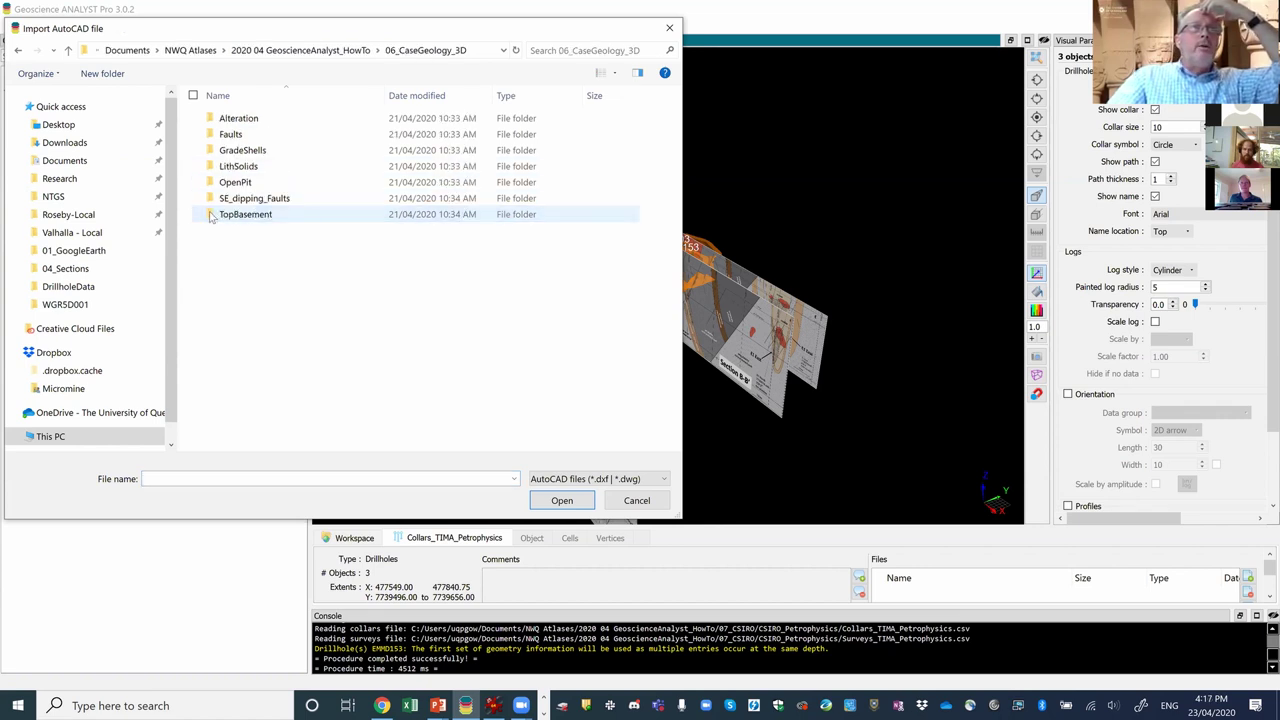
double_click(241, 150)
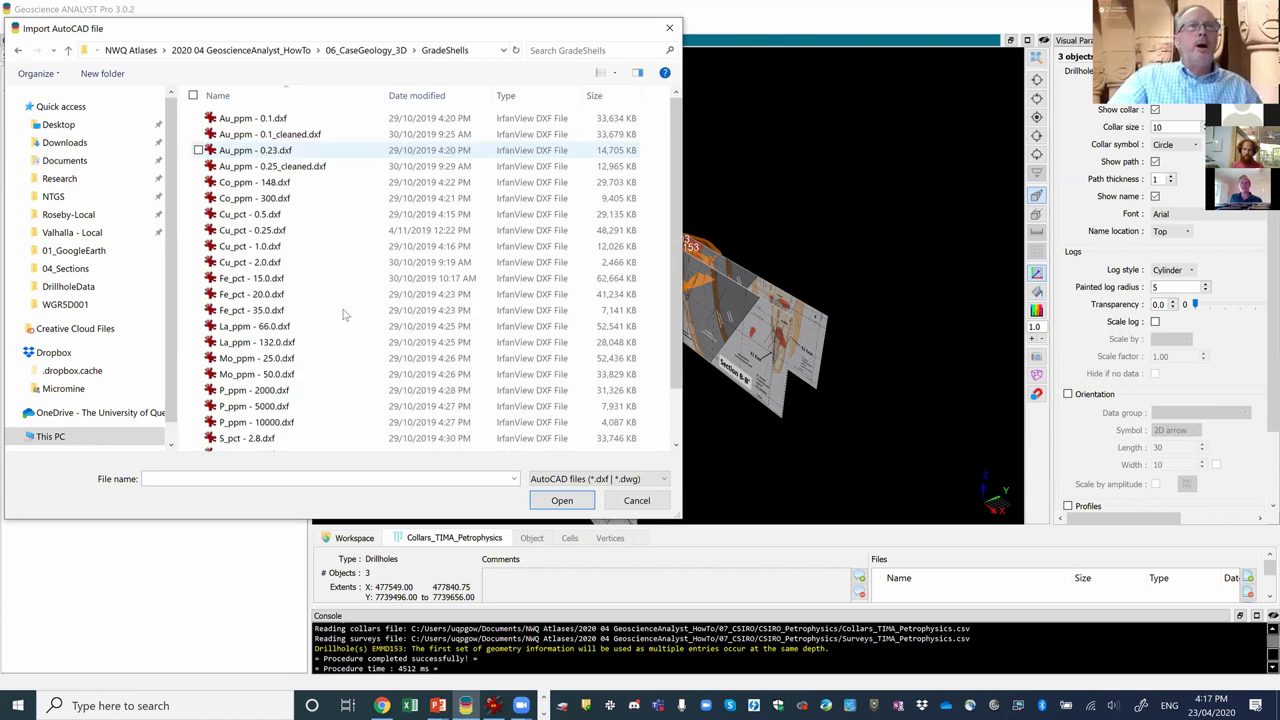
left_click(250, 230)
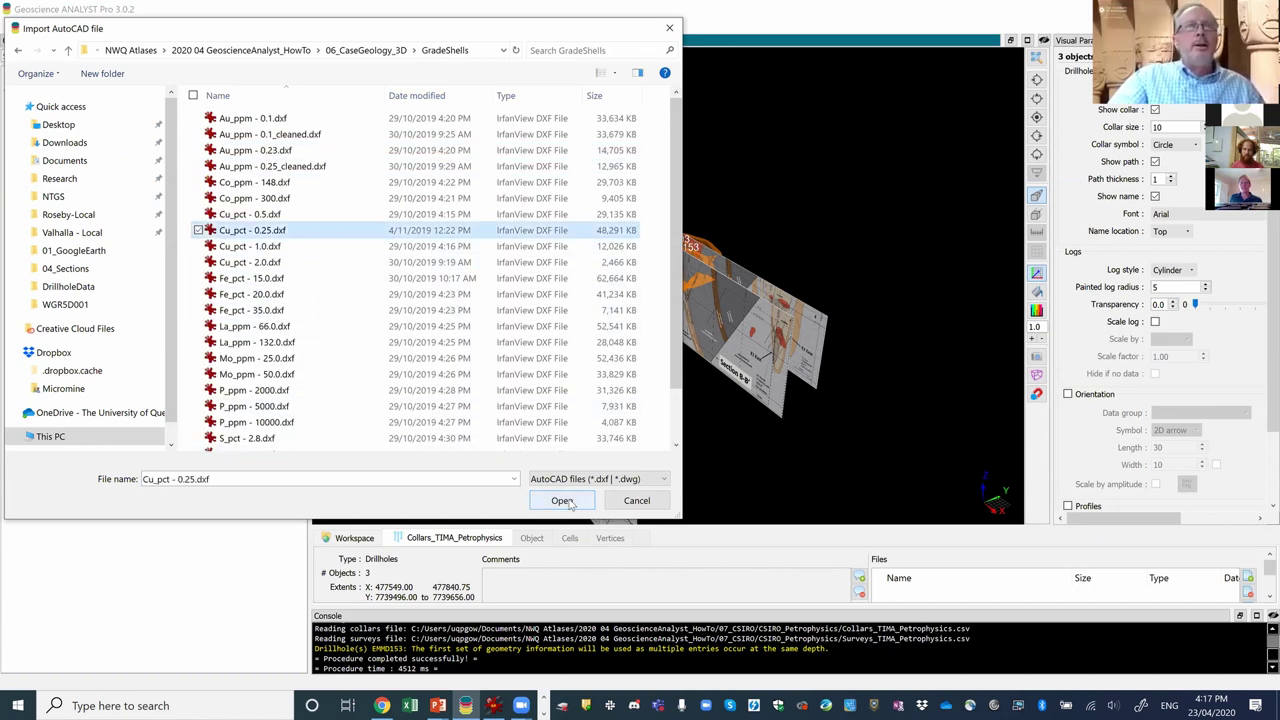
left_click(563, 501)
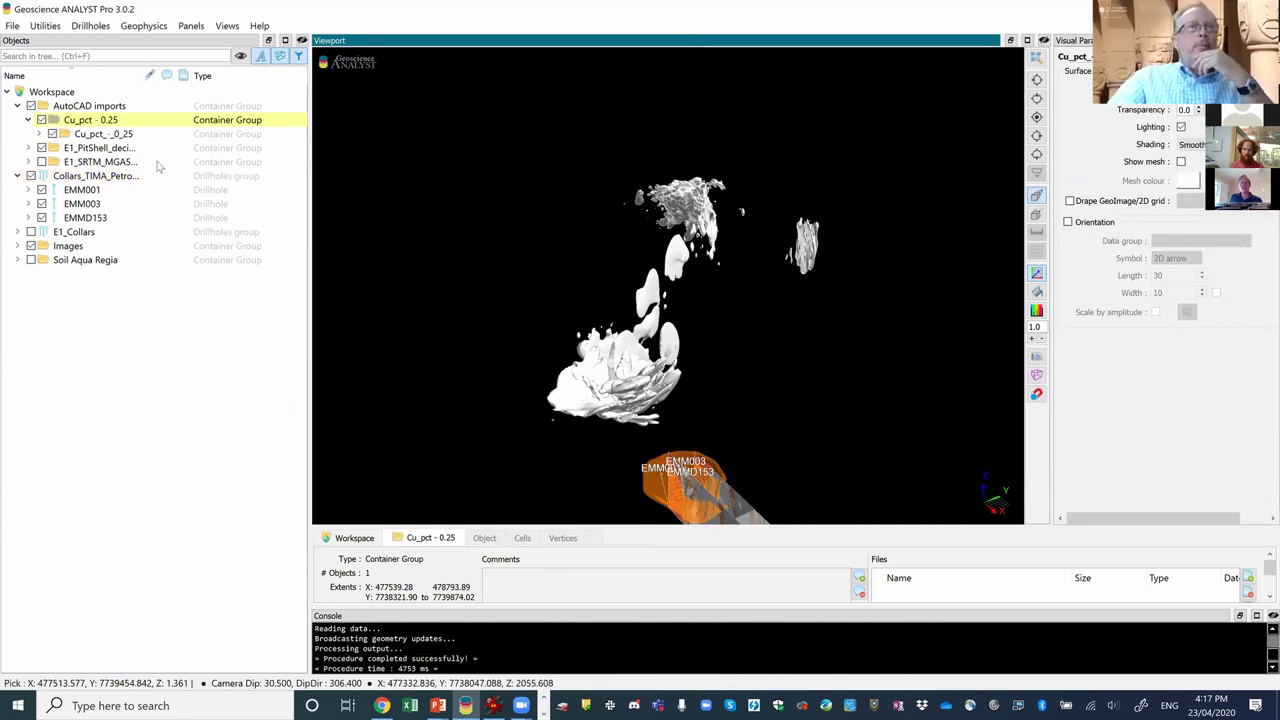
right_click(110, 124)
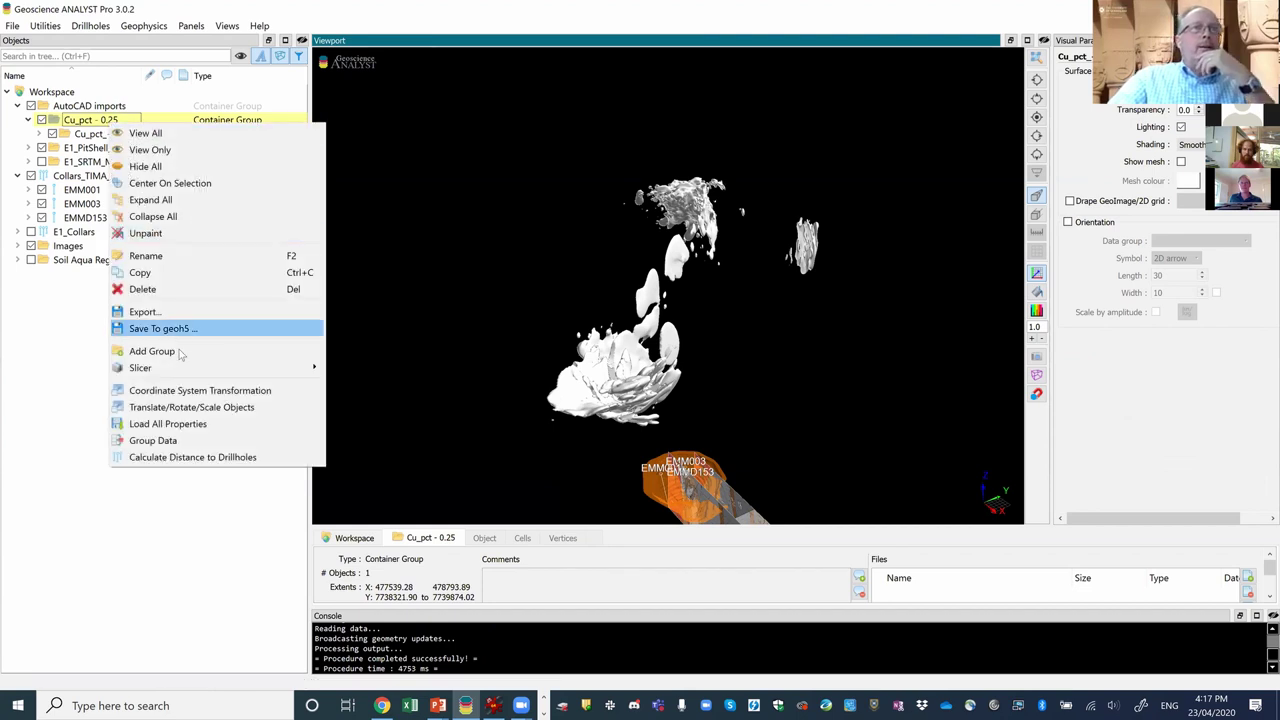
Translate the Cu_pct - 0.25 meshes by -2000 in Z and pan them into view.
left_click(193, 407)
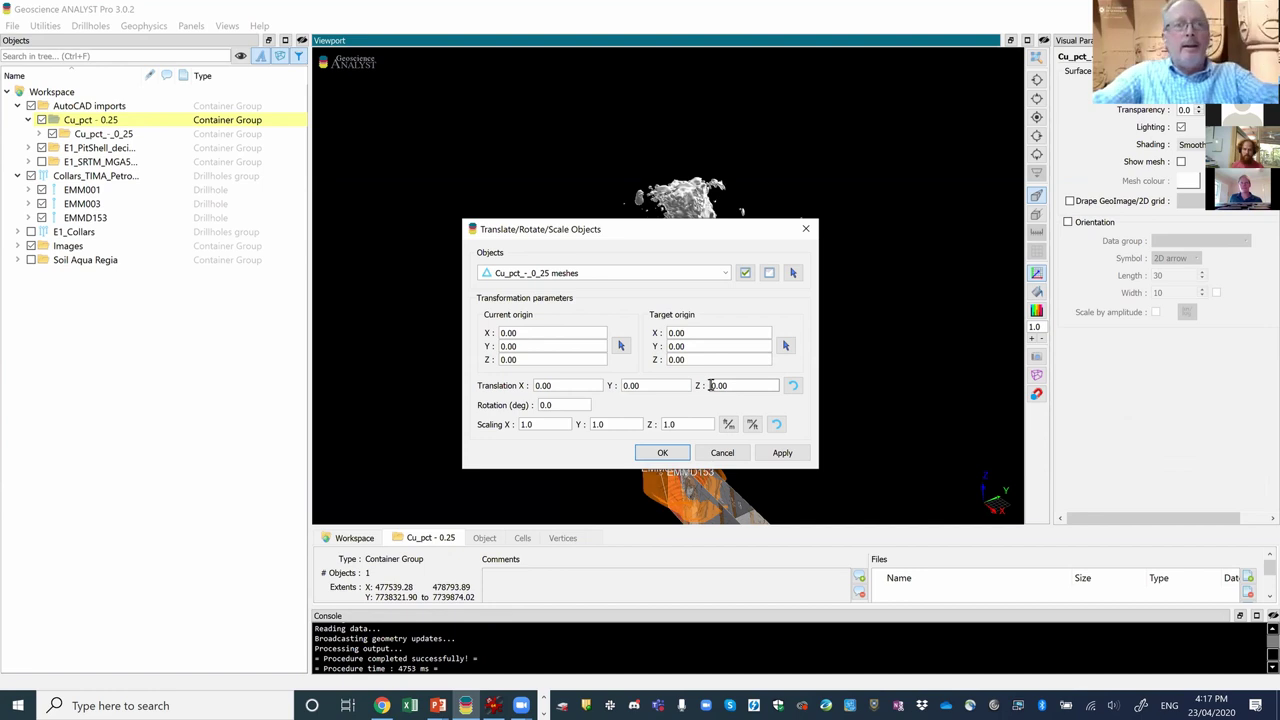
left_click(662, 452)
middle_click_drag(700, 490, 675, 230)
Rotate around the grade shell meshes until Sections B-B' and C-C' sit side by side.
scroll(628, 375, "up", 4)
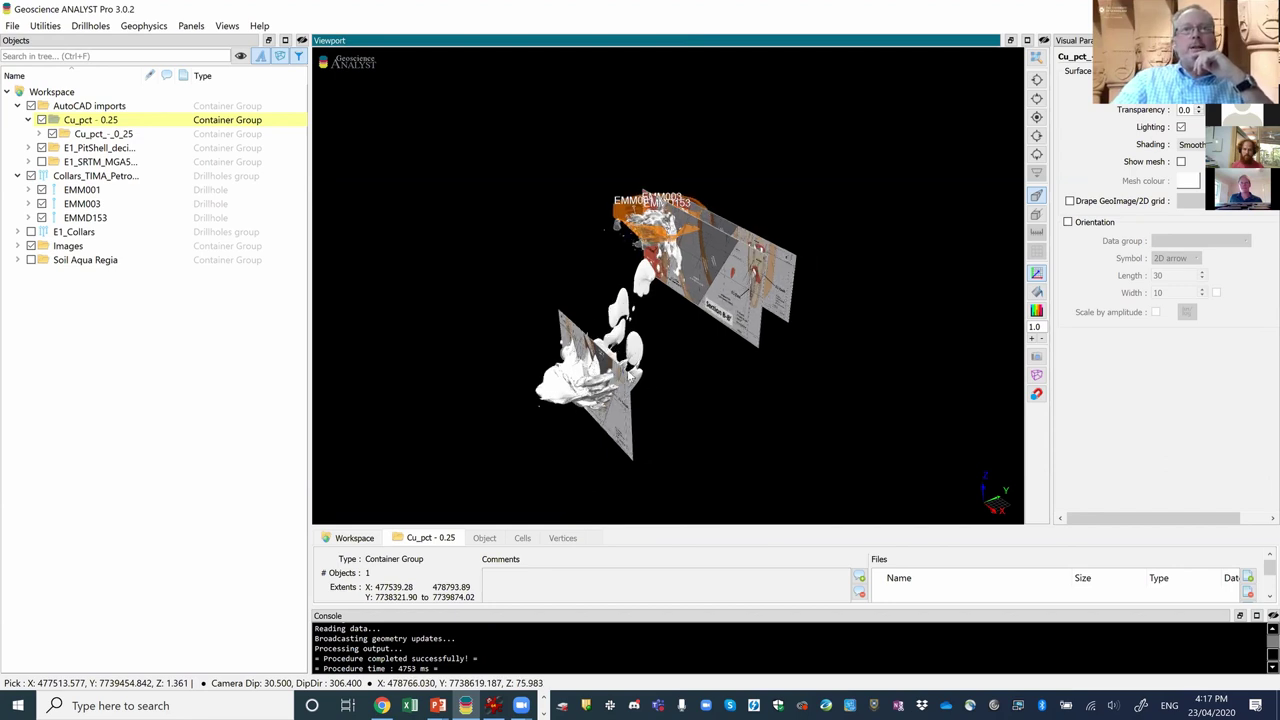
left_click_drag(630, 368, 490, 508)
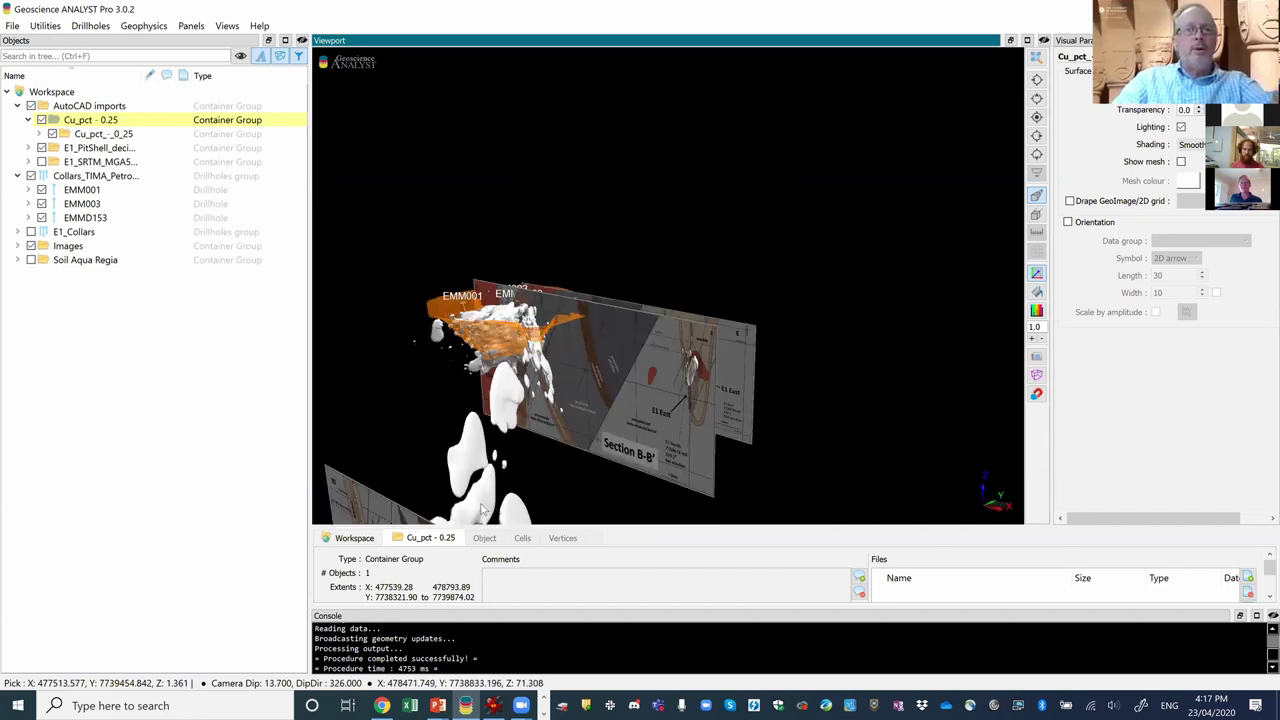
scroll(672, 400, "up", 3)
left_click_drag(689, 300, 729, 226)
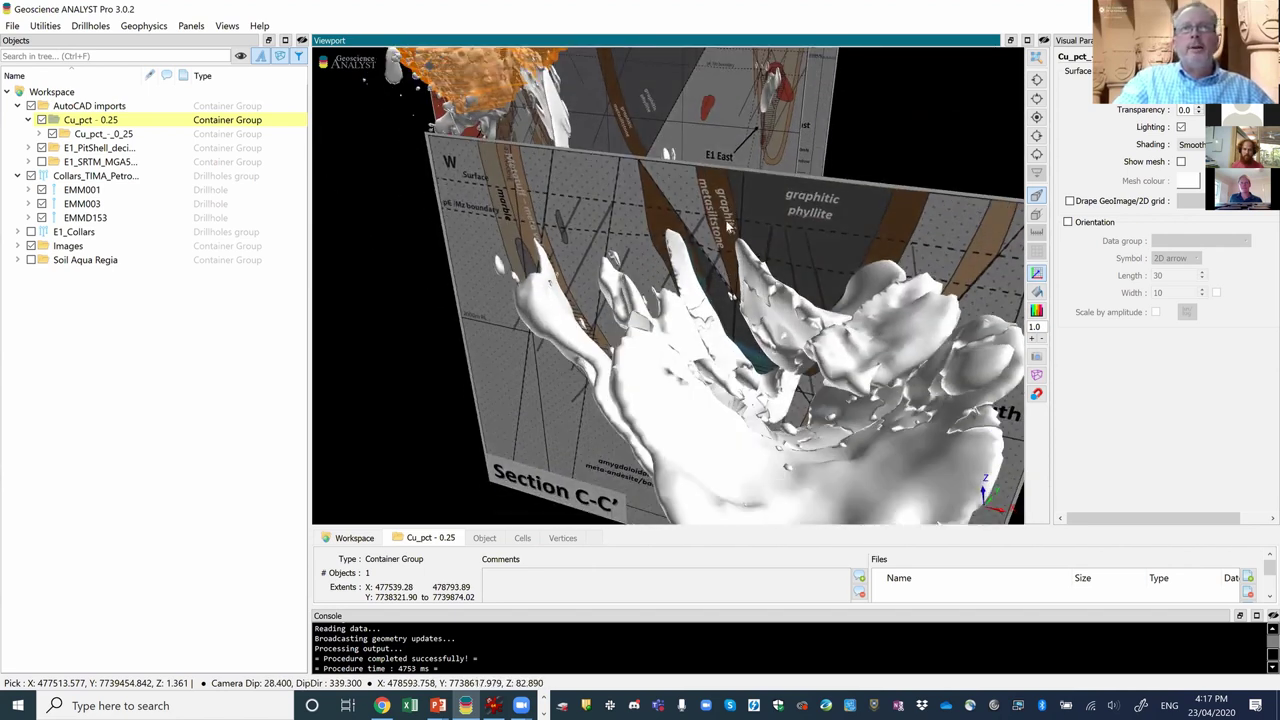
scroll(796, 345, "down", 5)
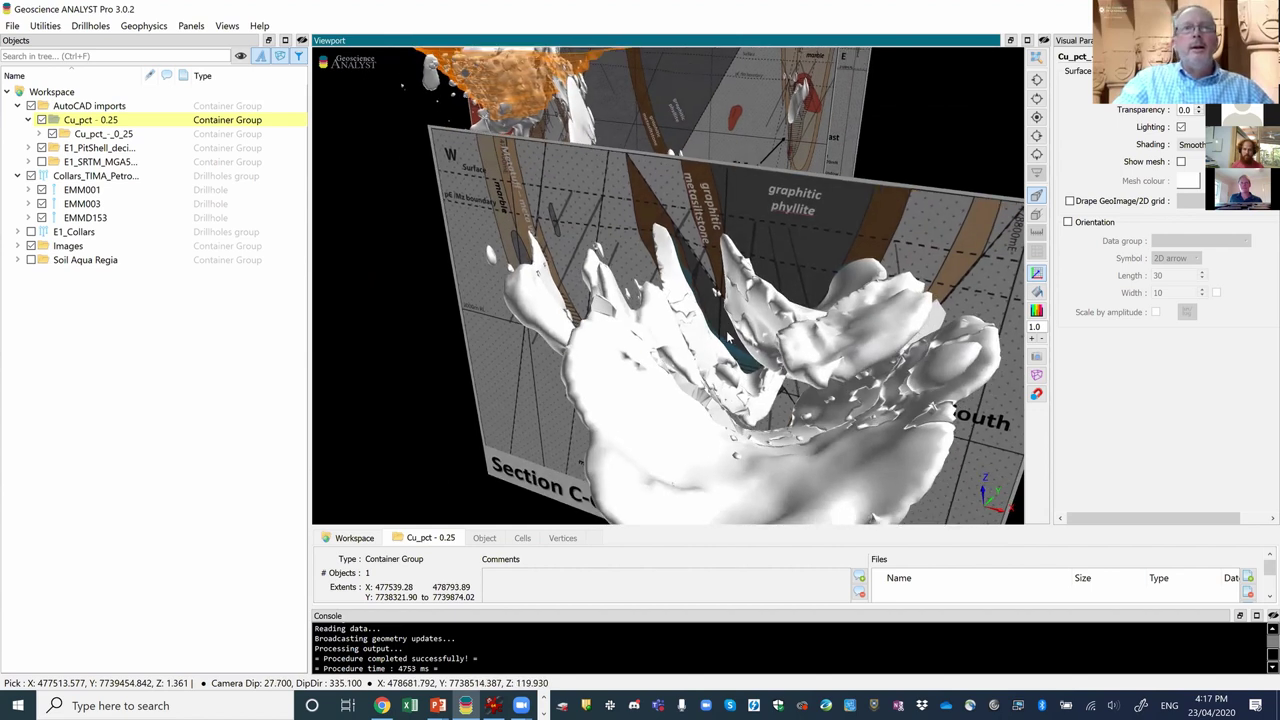
scroll(760, 325, "up", 3)
left_click_drag(760, 325, 655, 266)
Tilt and swing the view so both sections face forward with the grade shells between them.
scroll(557, 208, "up", 3)
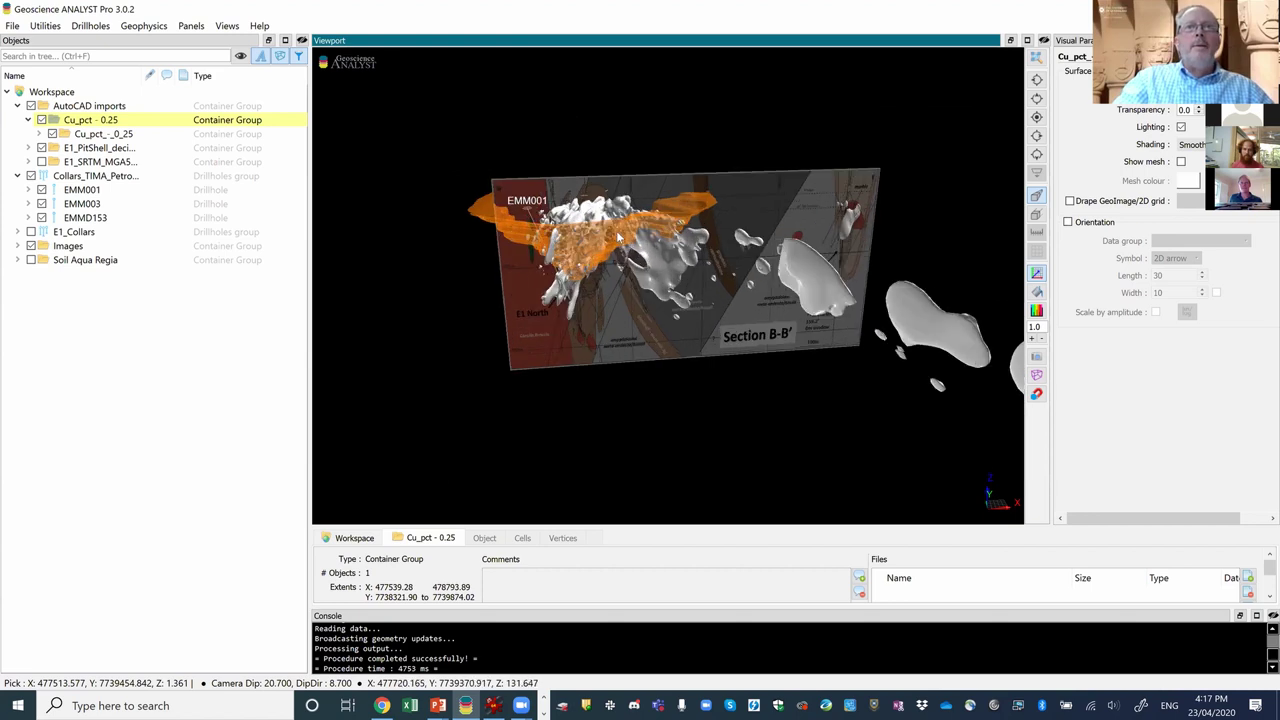
left_click_drag(558, 222, 524, 66)
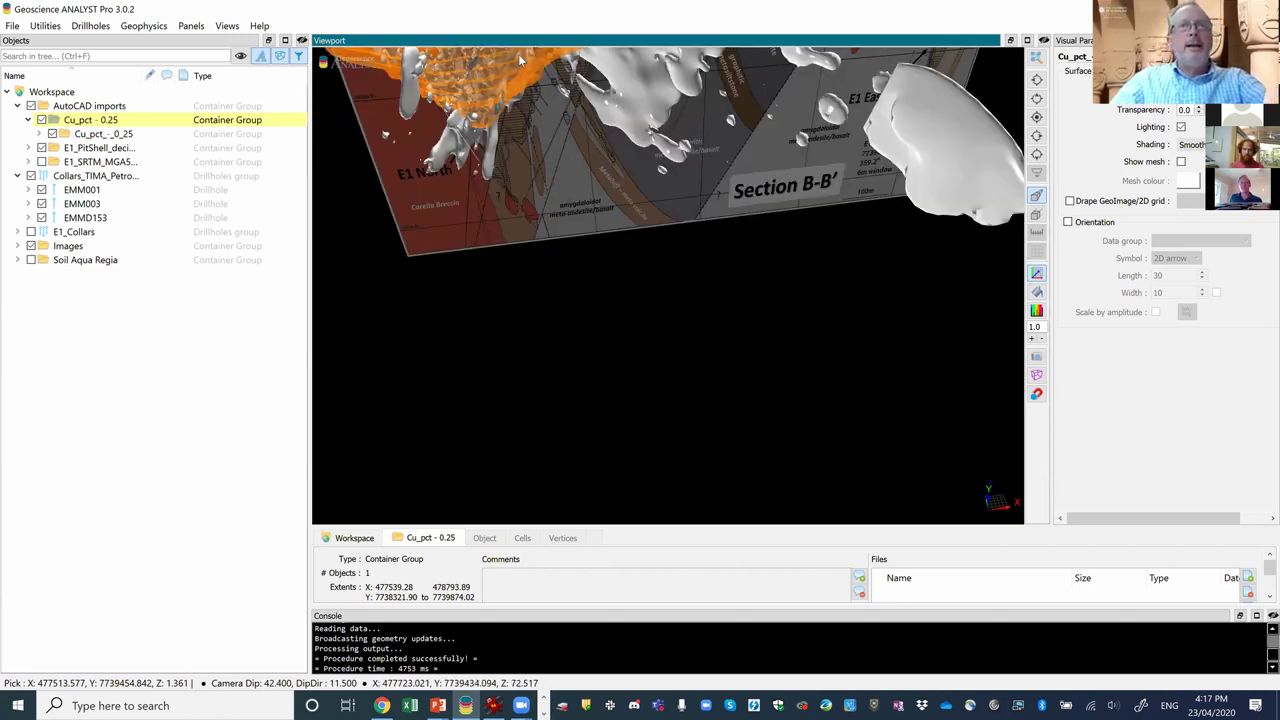
scroll(518, 54, "up", 5)
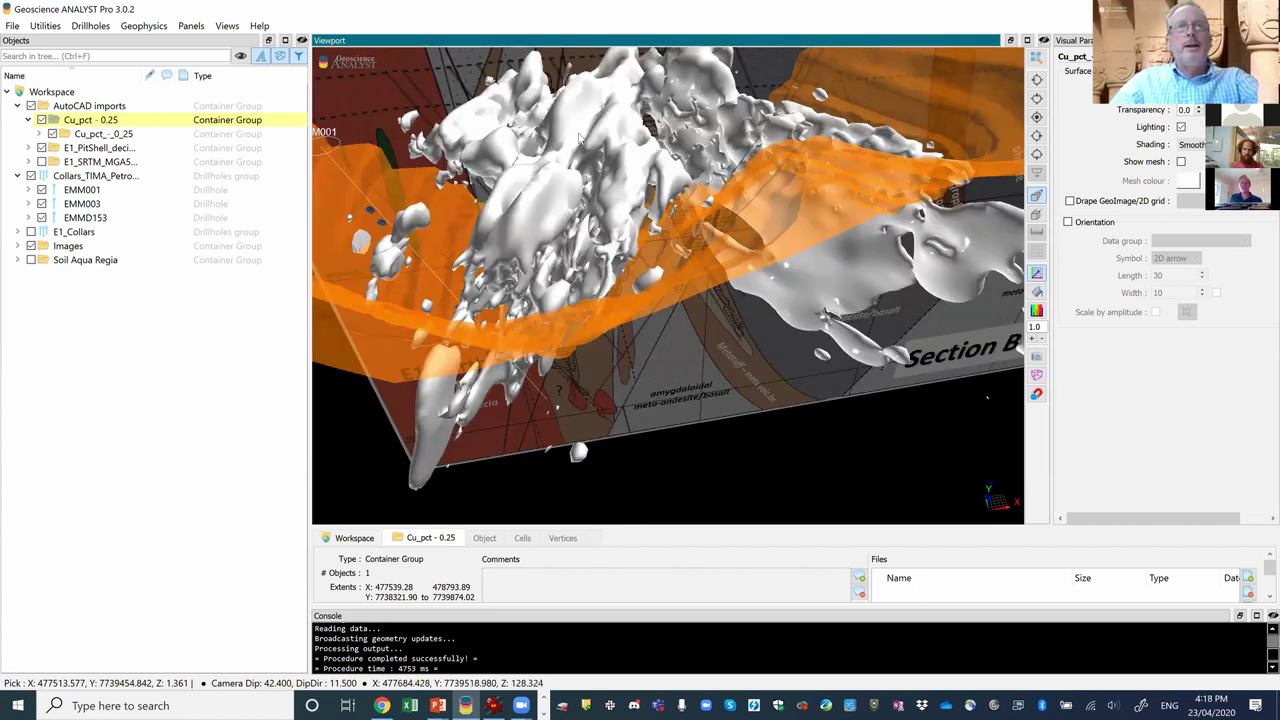
left_click_drag(578, 139, 725, 316)
left_click_drag(684, 372, 877, 325)
right_click_drag(877, 325, 818, 336)
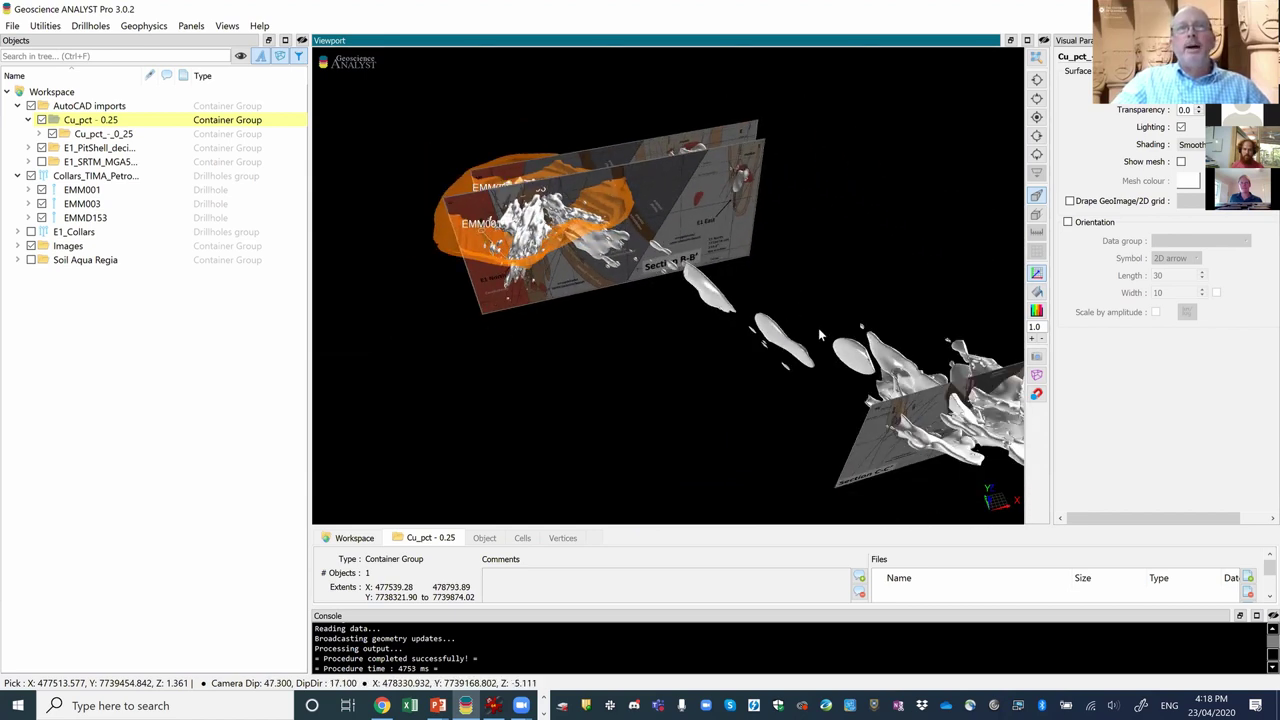
left_click_drag(801, 314, 801, 317)
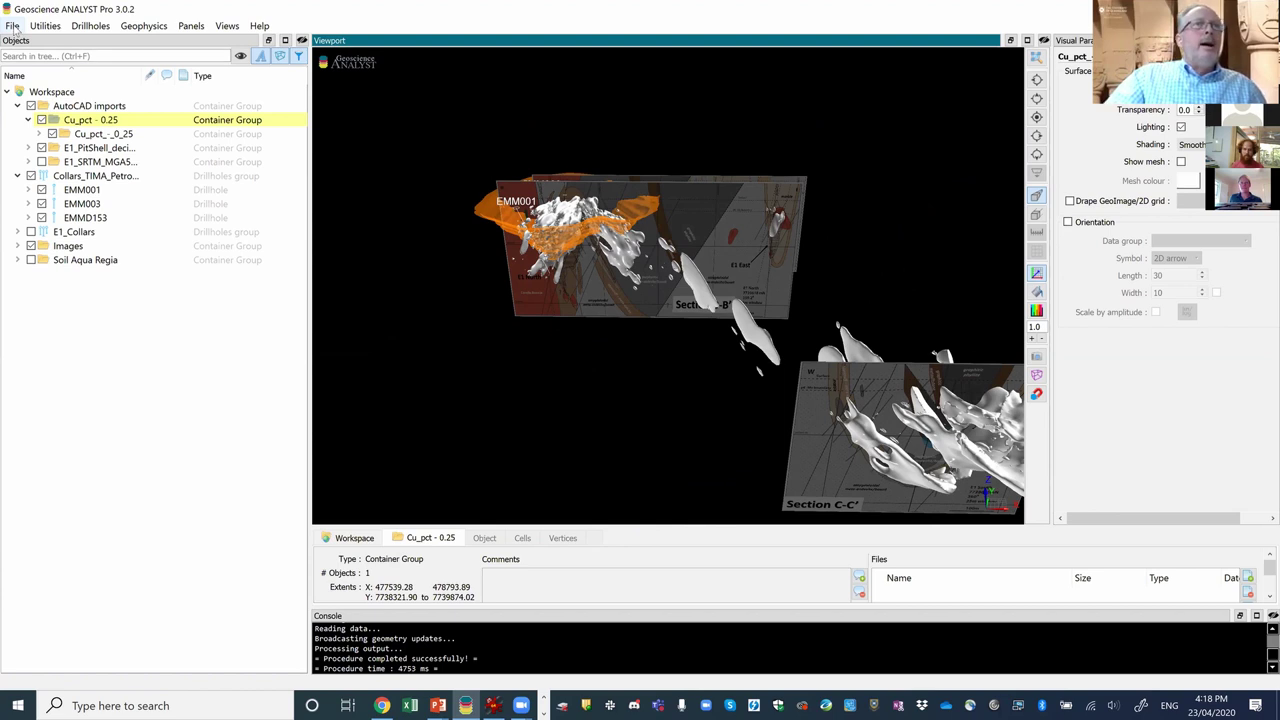
Choose Cloncurry_TMI_Merge_RTP1VD_Shade.png from 09_Regional Aeromagnetic for a GeoImage import.
left_click(12, 26)
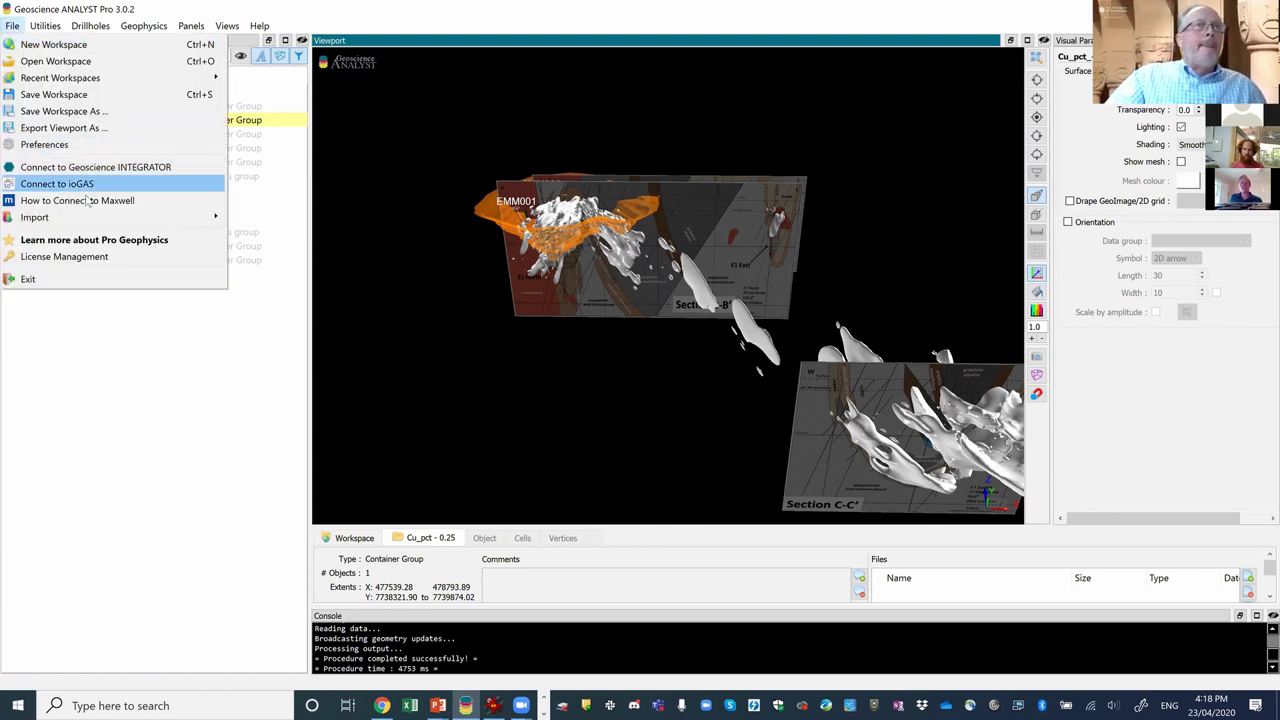
mouse_move(95, 218)
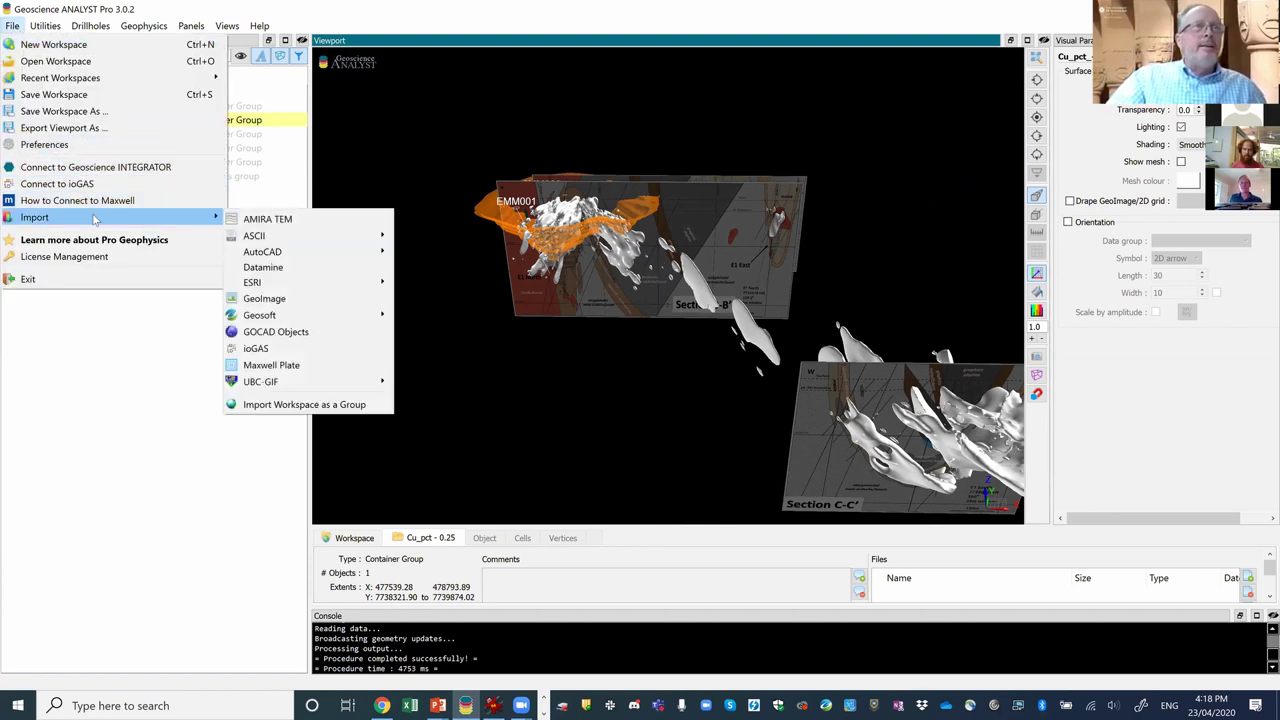
left_click(150, 144)
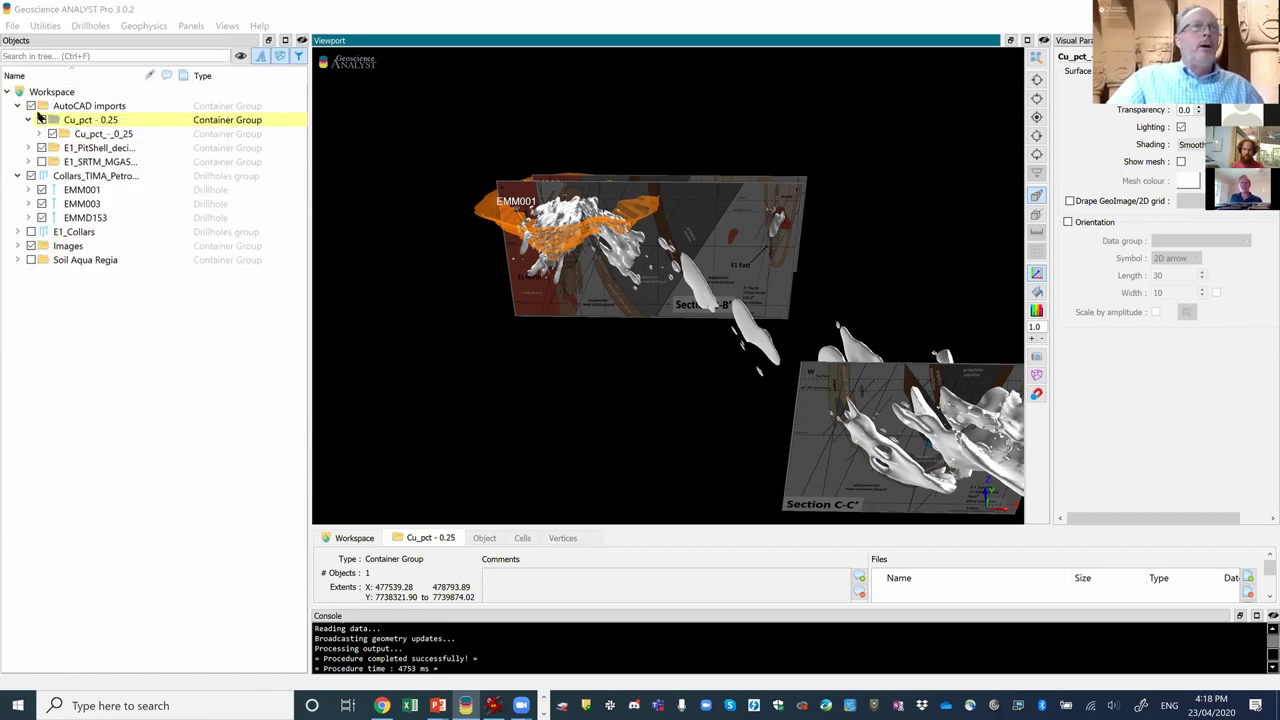
left_click(12, 27)
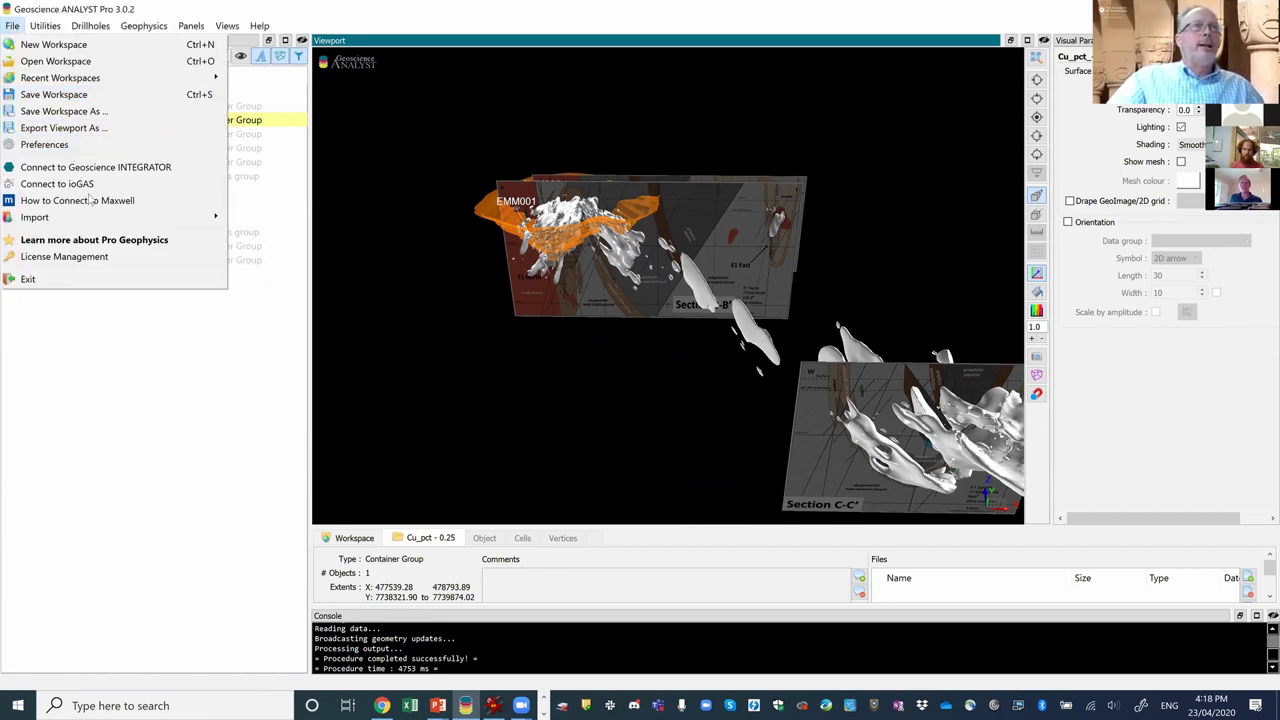
mouse_move(203, 226)
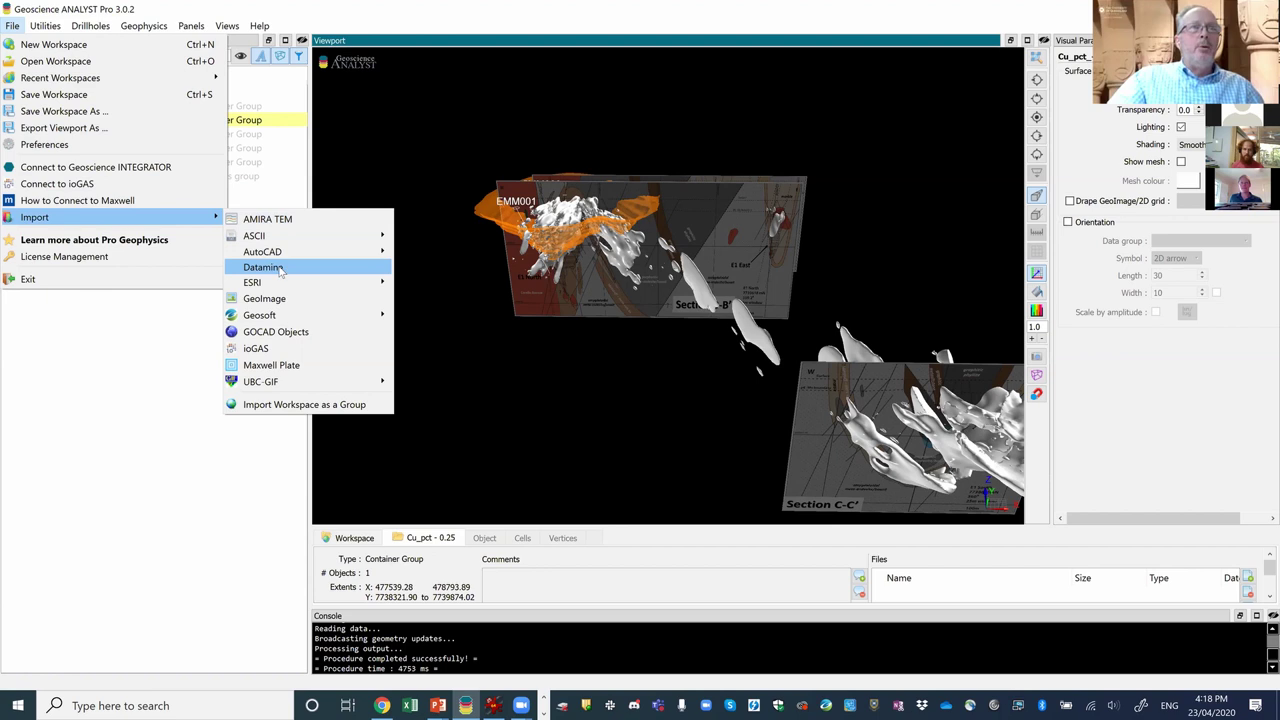
left_click(280, 301)
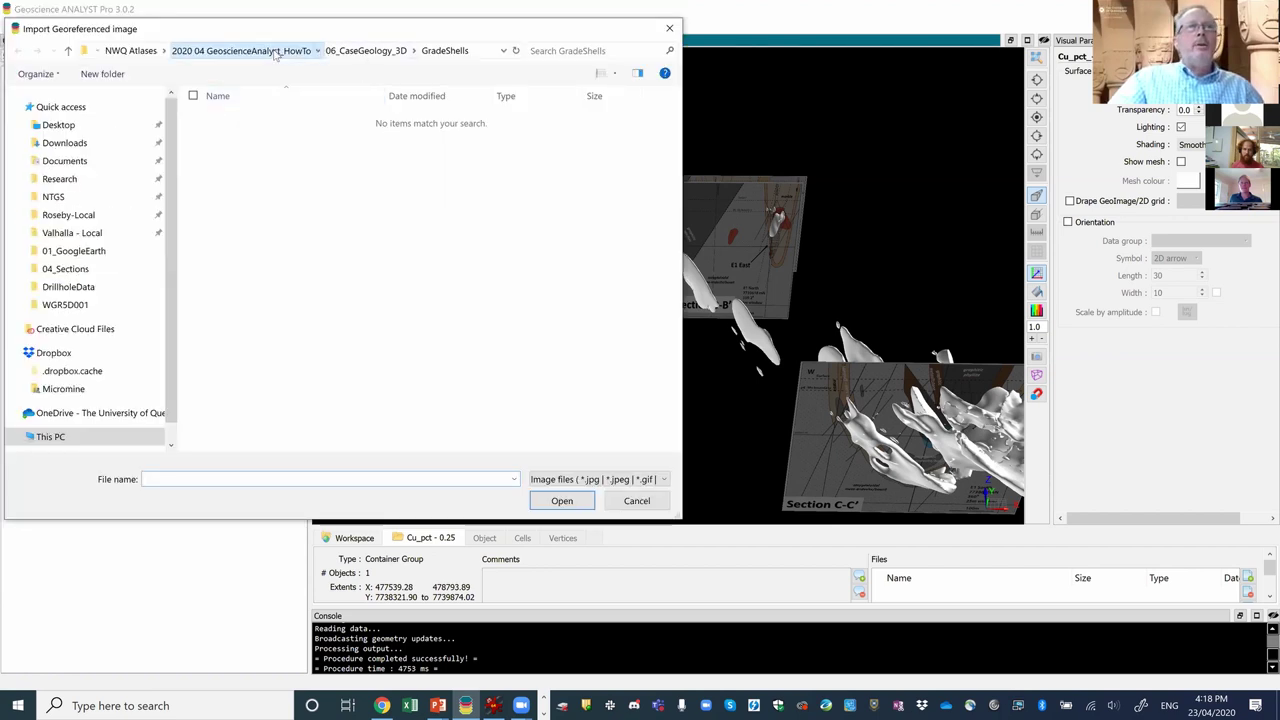
left_click(278, 50)
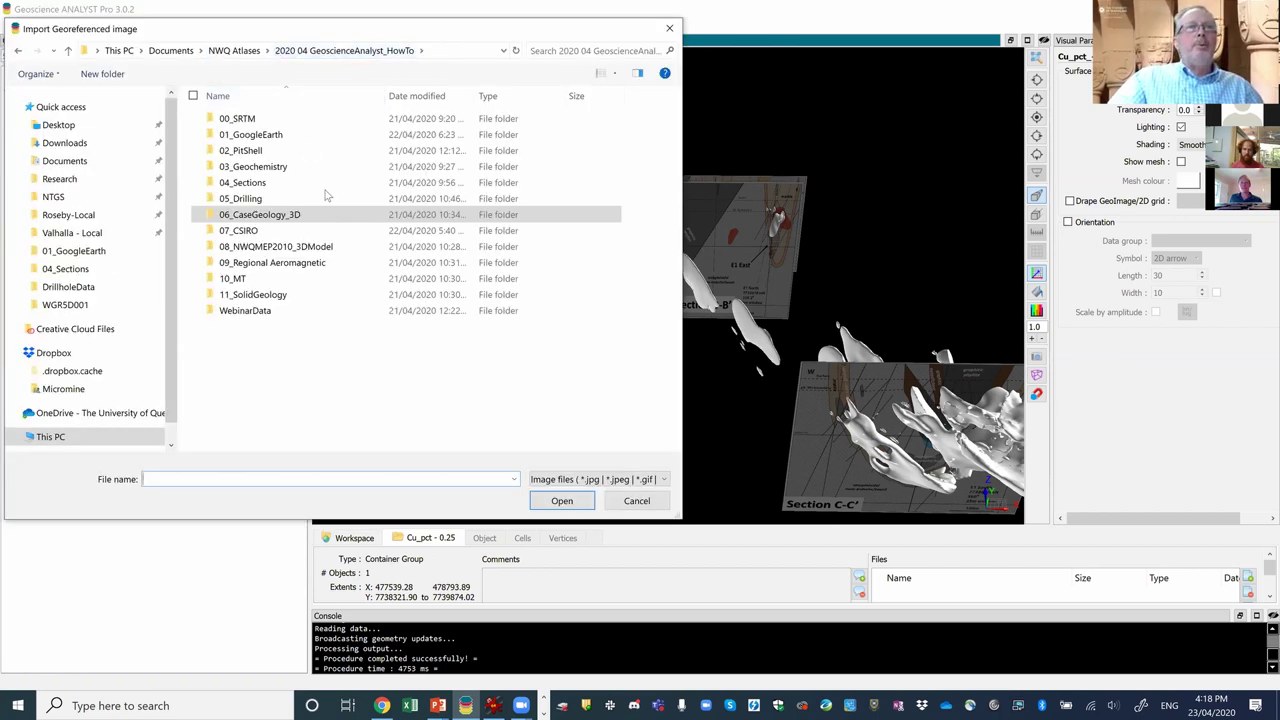
double_click(214, 262)
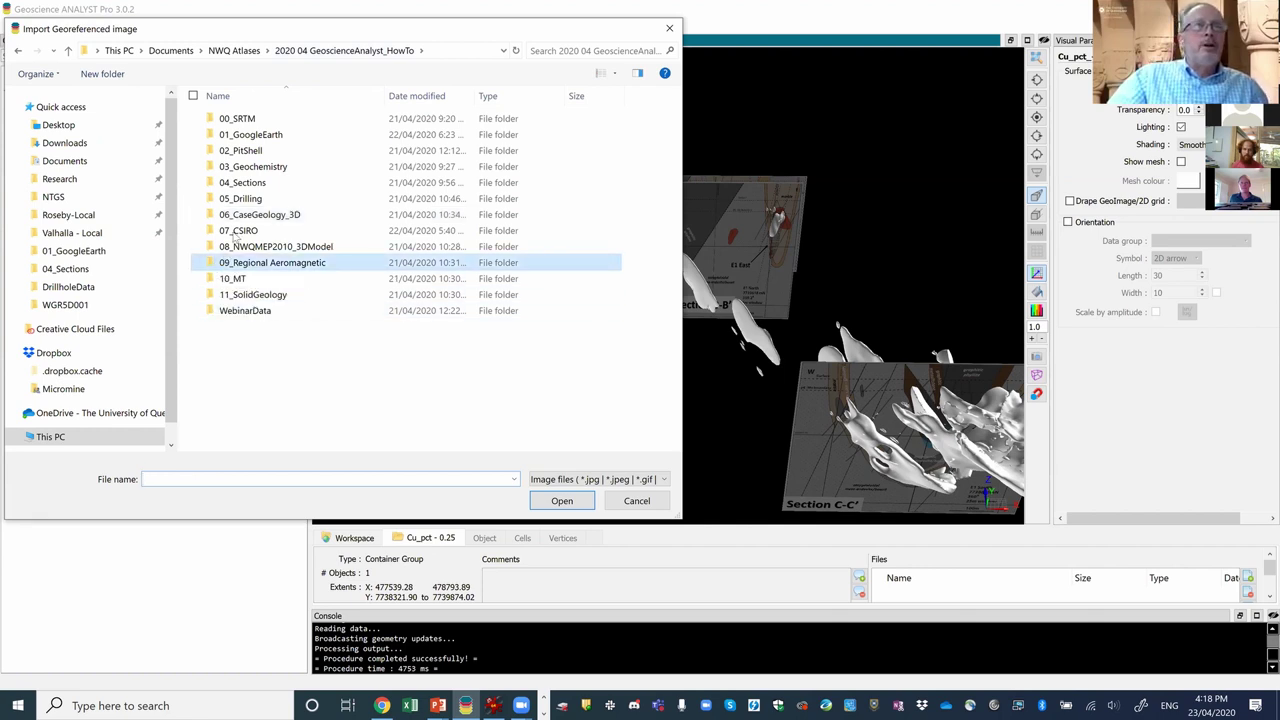
left_click(563, 501)
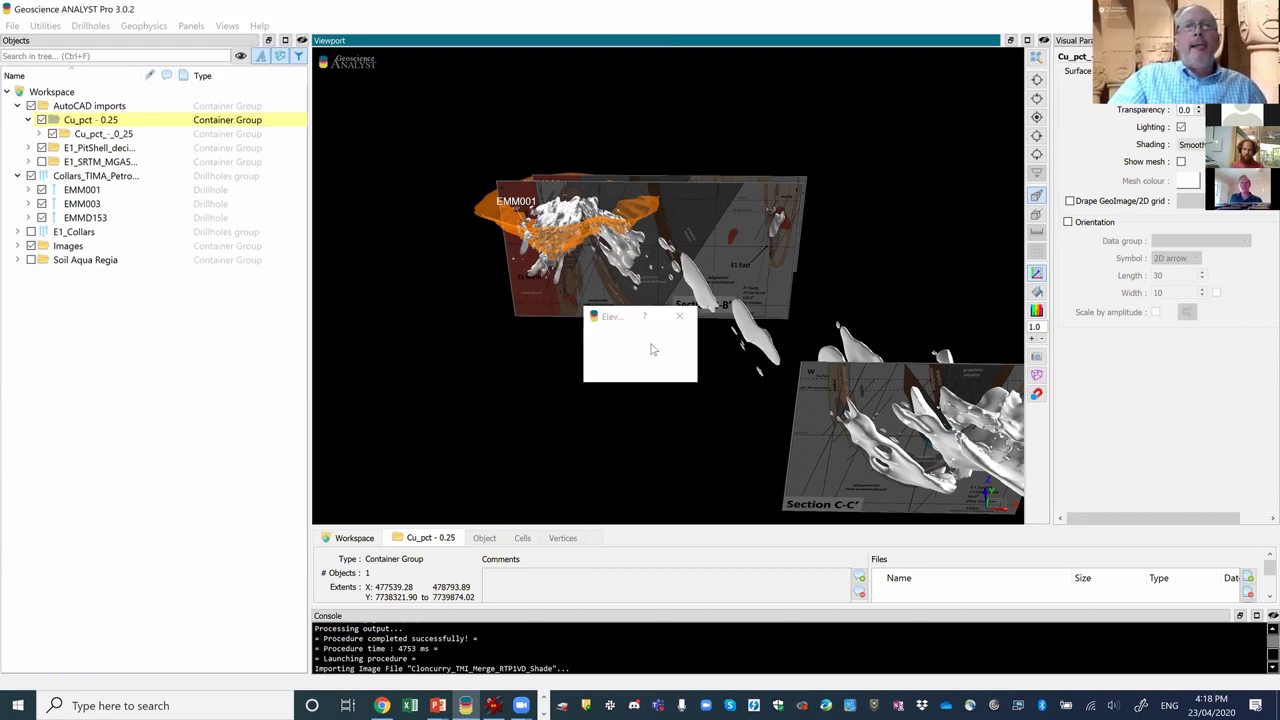
Accept the image elevation, inspect the Cloncurry aeromagnetic plane, and collapse the Images group.
left_click(615, 366)
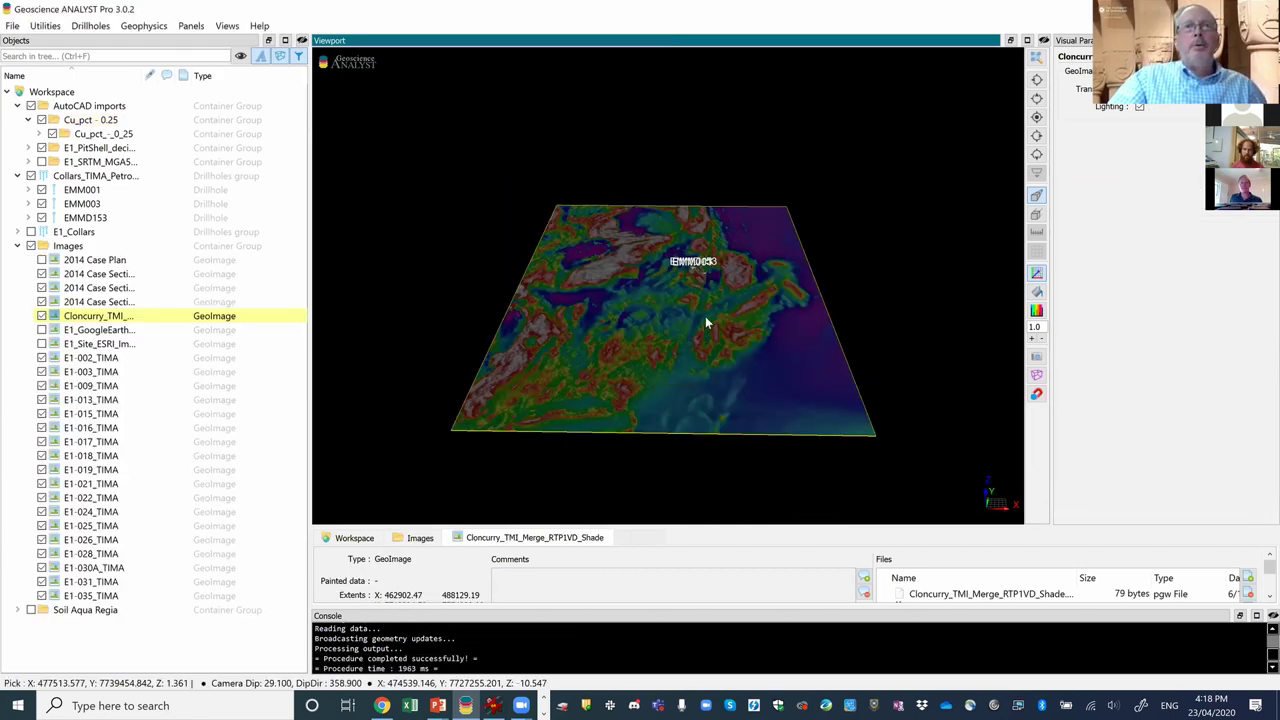
left_click_drag(710, 342, 686, 249)
scroll(688, 247, "up", 5)
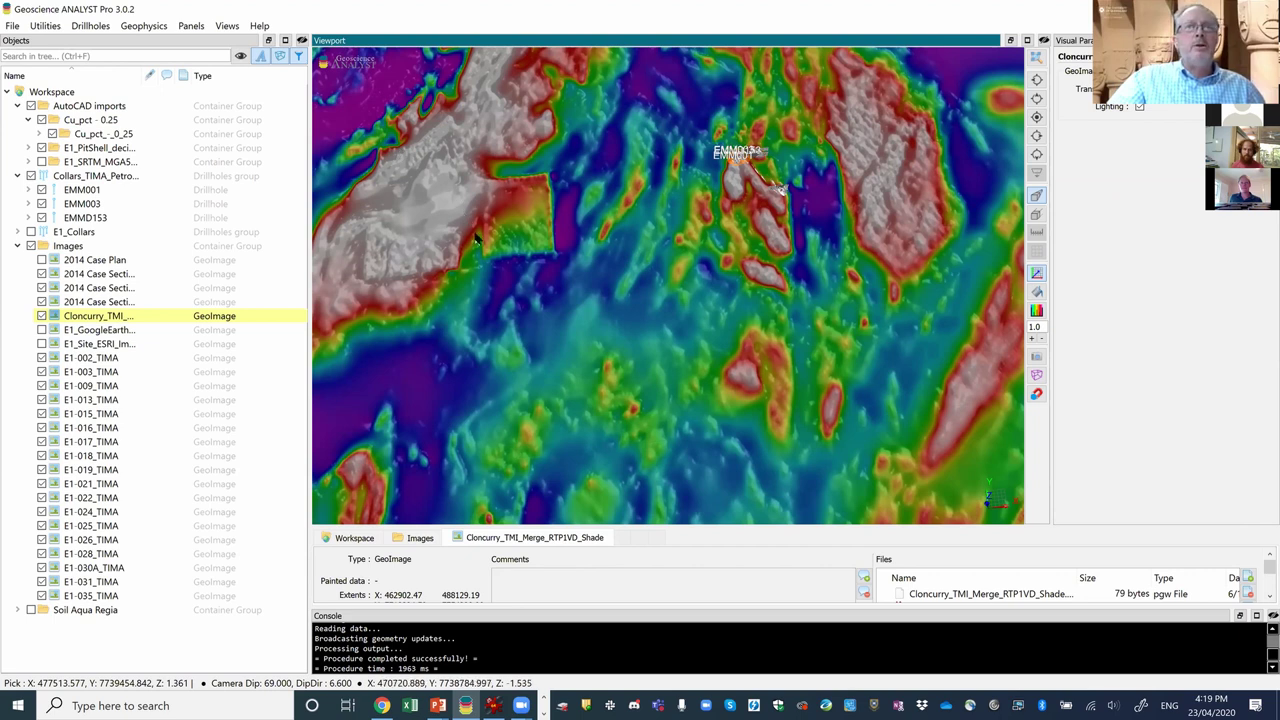
scroll(478, 250, "down", 3)
left_click_drag(553, 363, 584, 292)
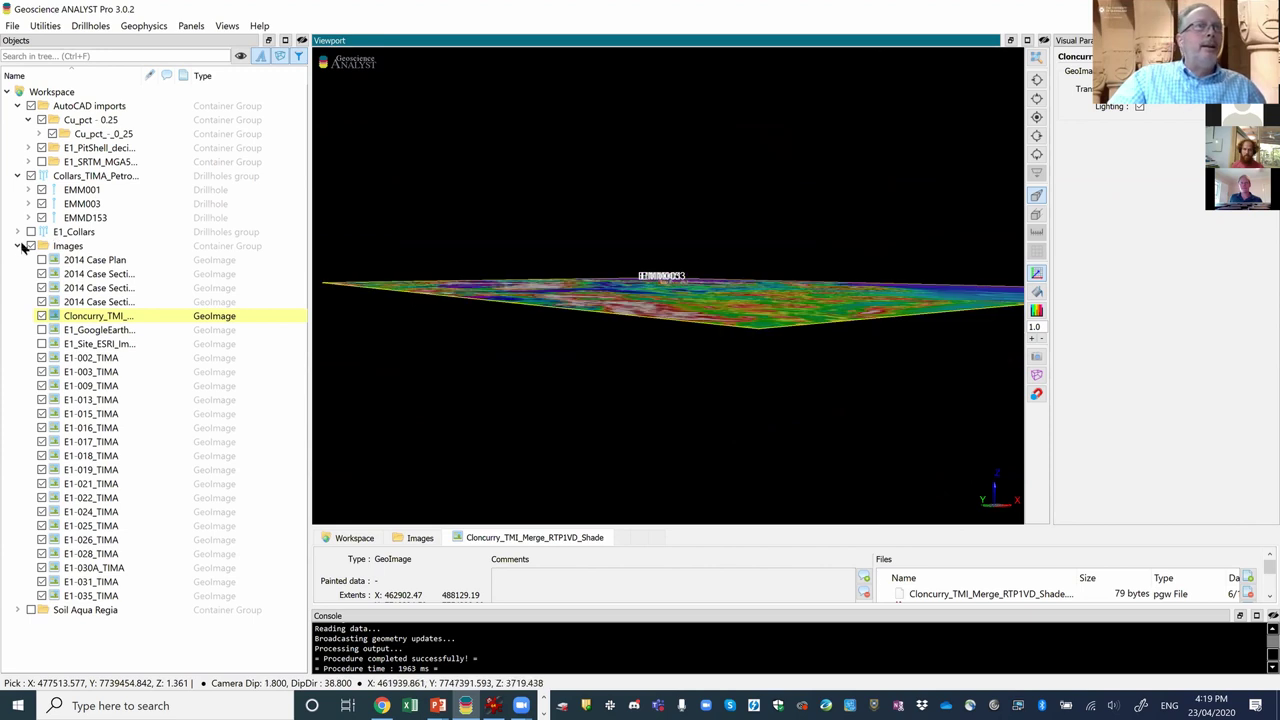
left_click(17, 245)
Import ClonMT1ohm.ts from 10_MT\IsoSurfaces as a GOCAD object, then orbit to view the new isosurface.
left_click(12, 25)
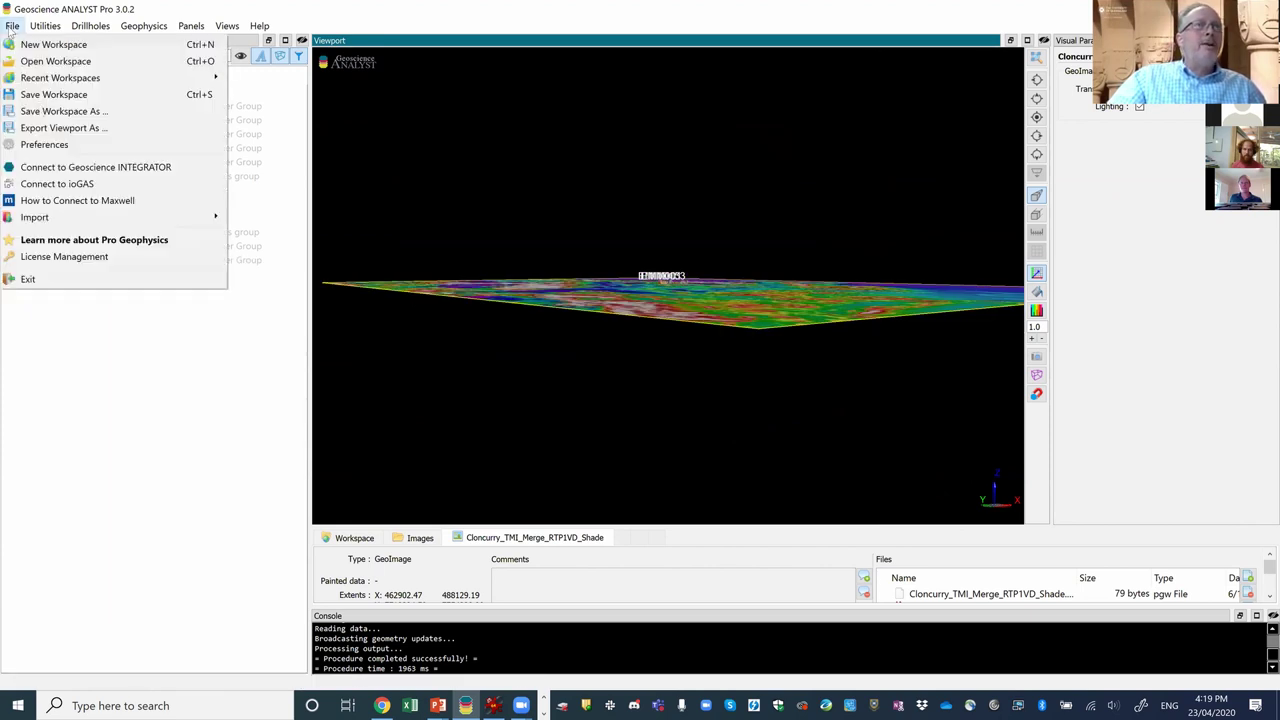
mouse_move(175, 218)
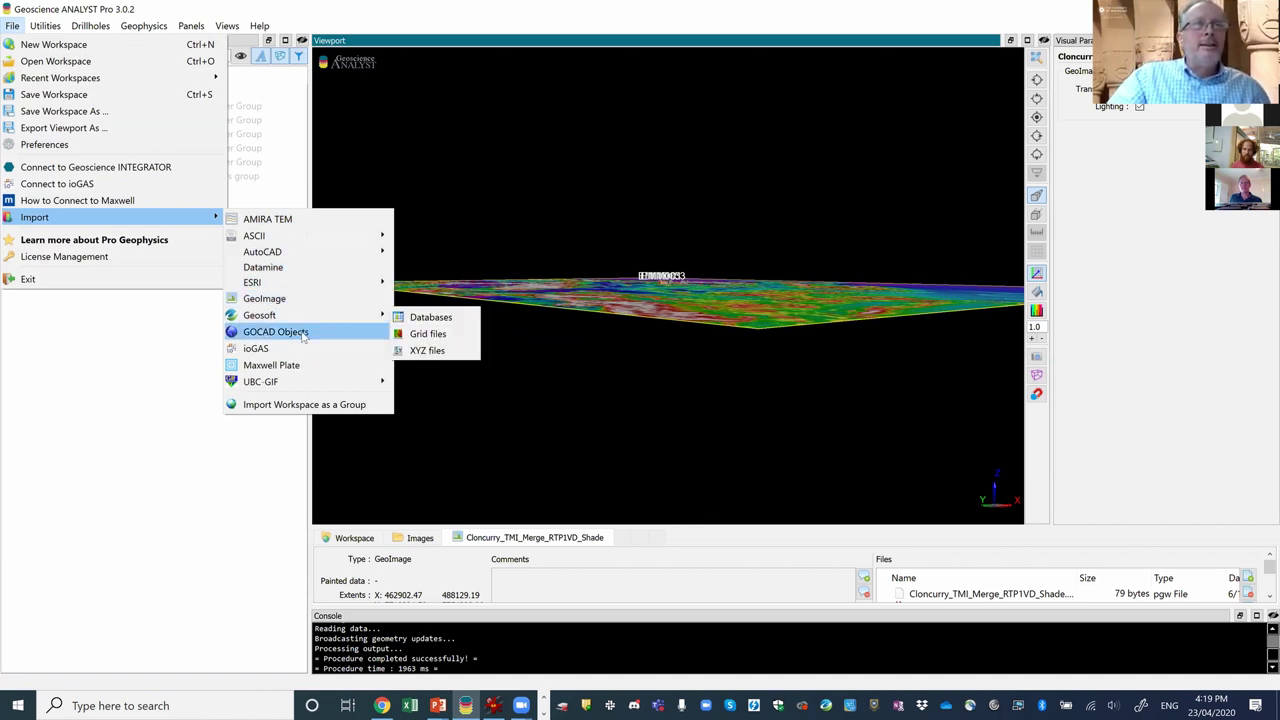
left_click(302, 333)
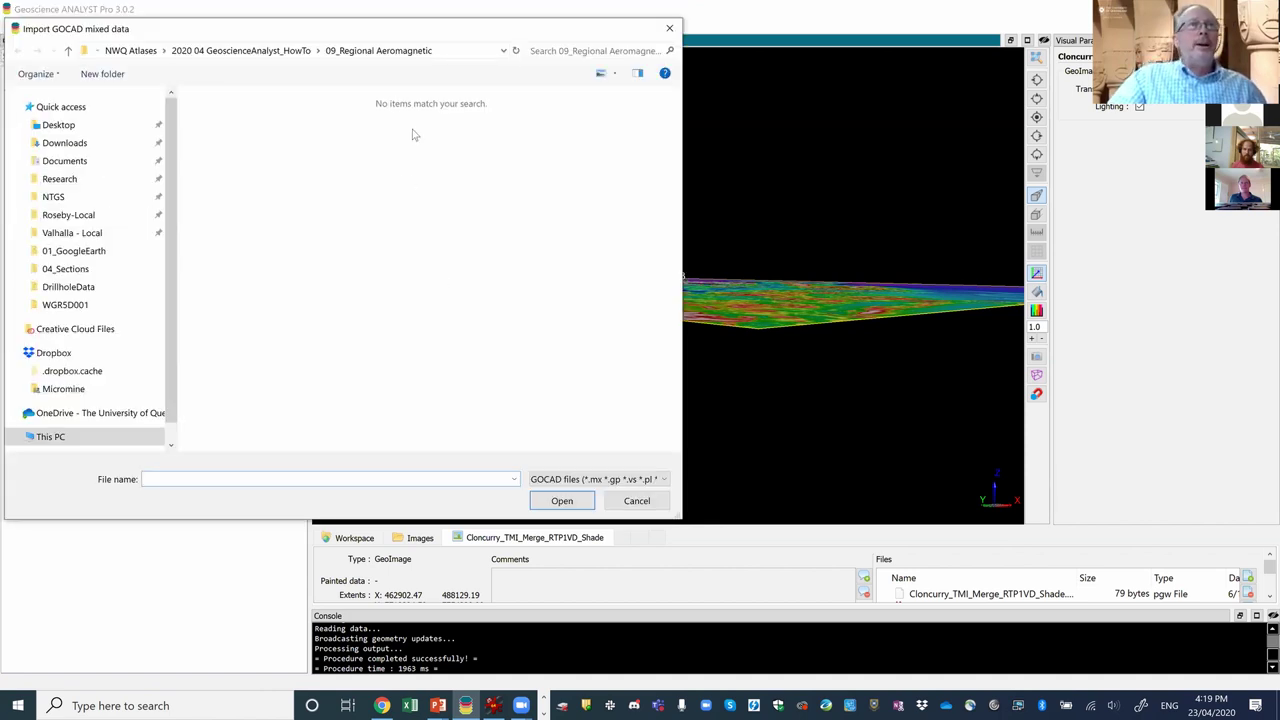
left_click(270, 52)
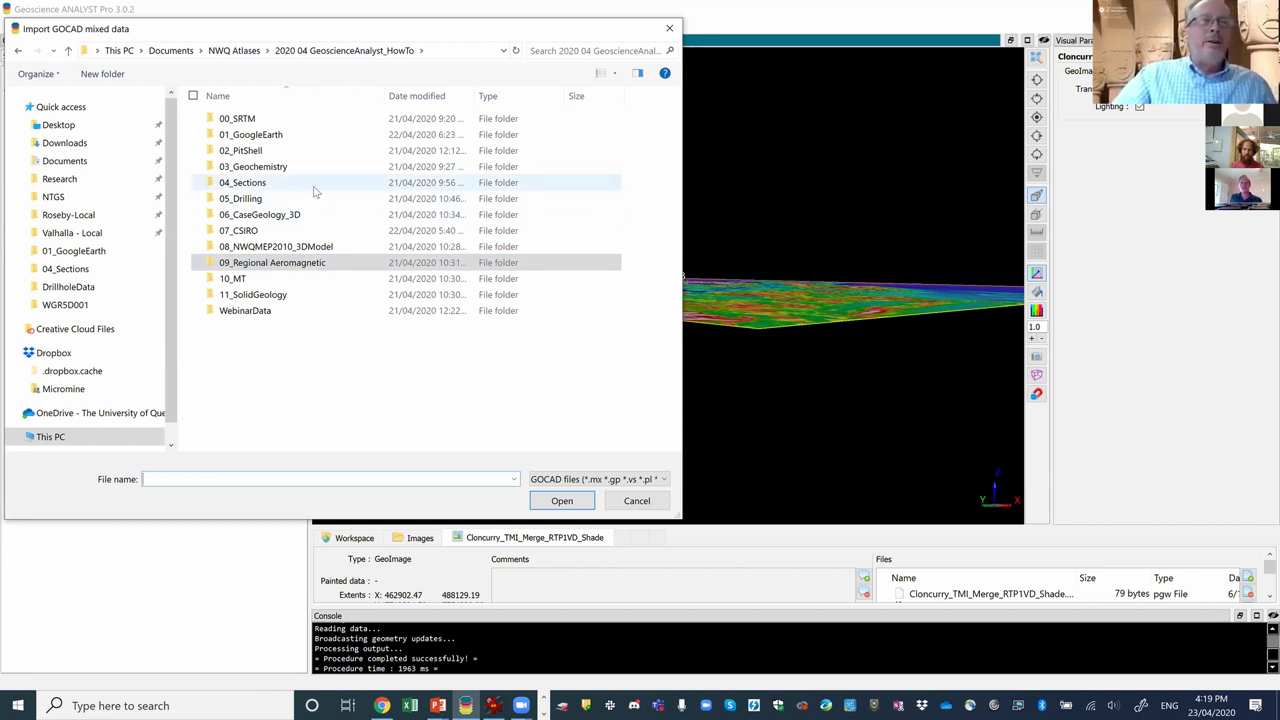
double_click(230, 279)
double_click(220, 124)
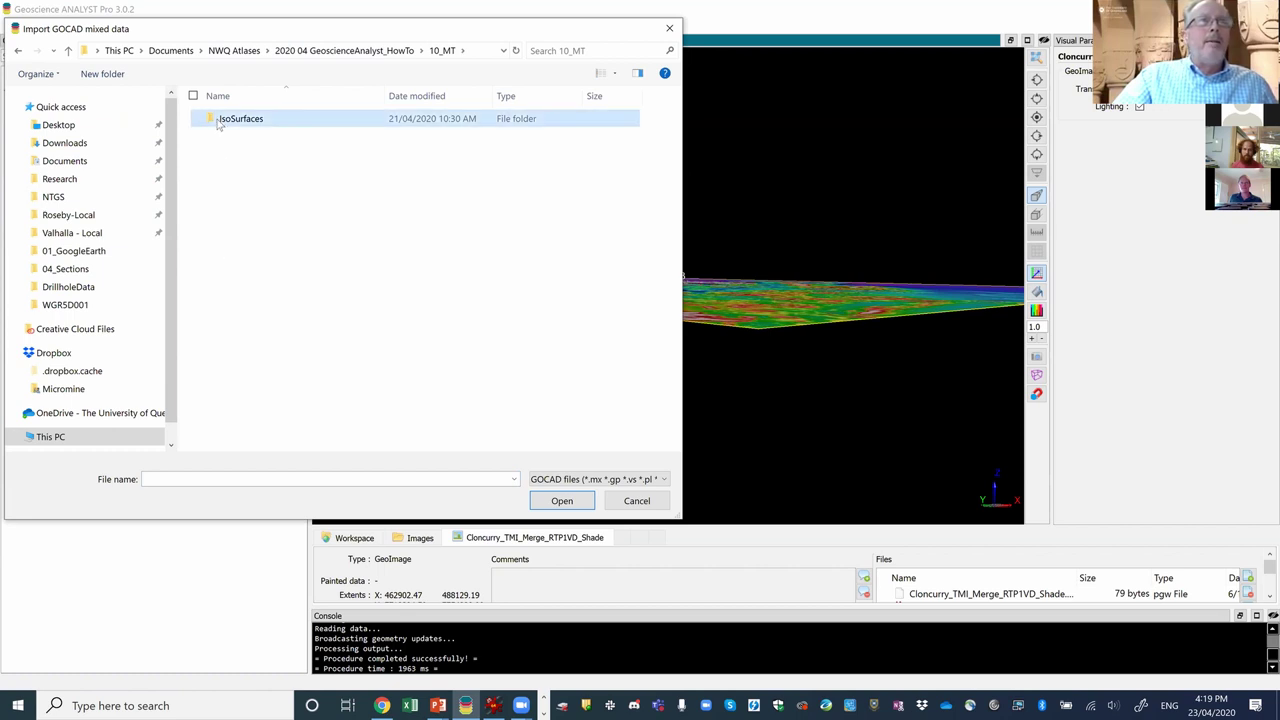
left_click(238, 148)
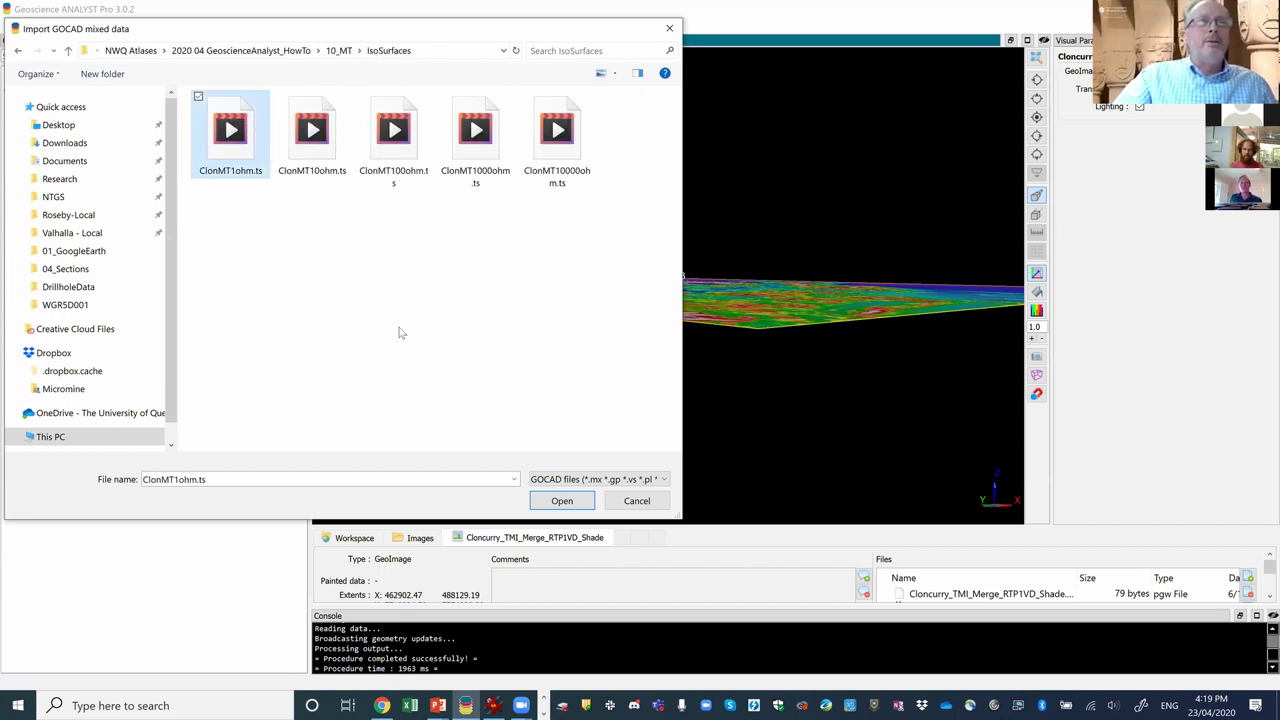
left_click(562, 501)
left_click_drag(796, 318, 826, 244)
Zoom and orbit around the red ClonMT1_0000 bodies, ending looking down through the aeromagnetic image.
scroll(843, 266, "up", 5)
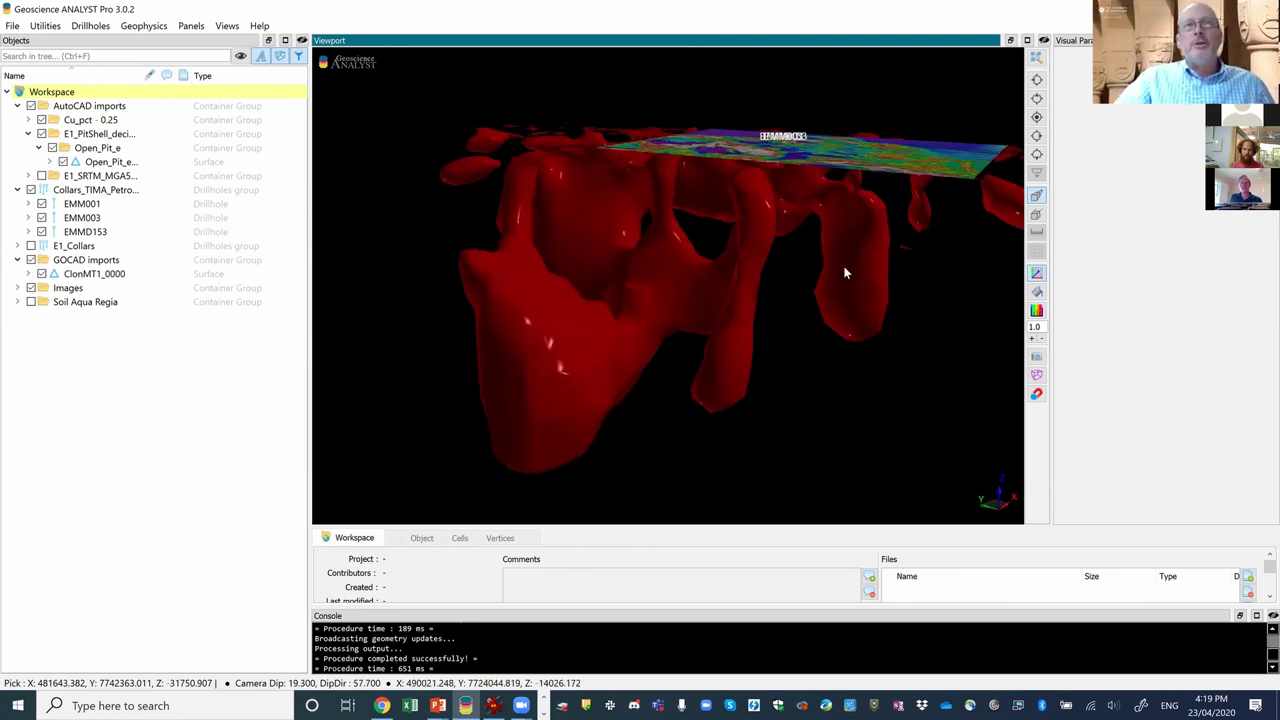
scroll(823, 243, "down", 5)
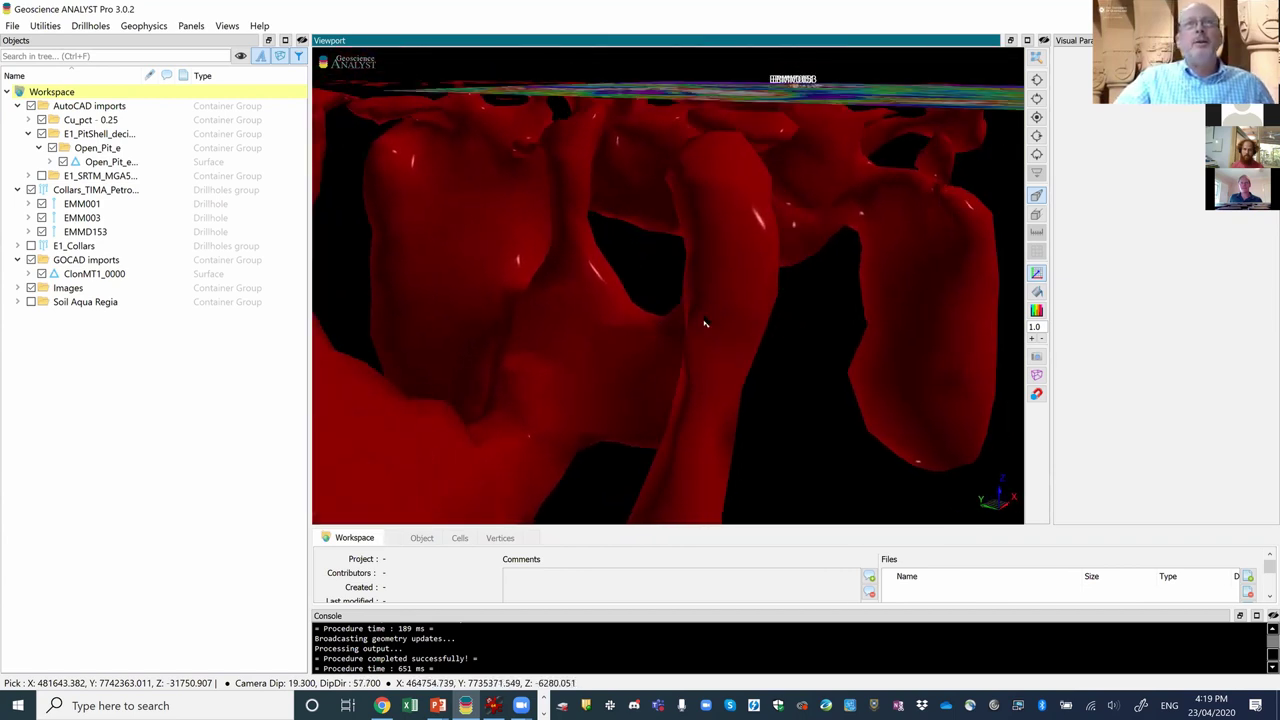
left_click_drag(693, 268, 638, 320)
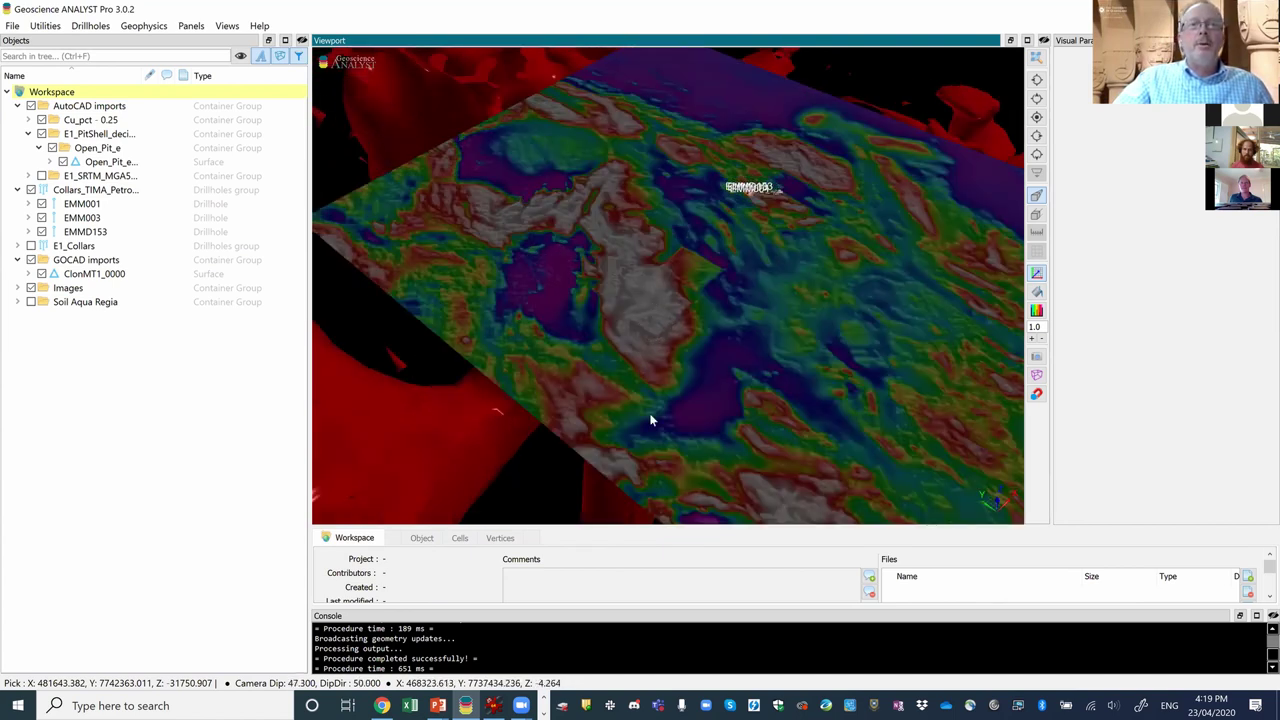
left_click_drag(660, 383, 640, 268)
scroll(683, 394, "down", 3)
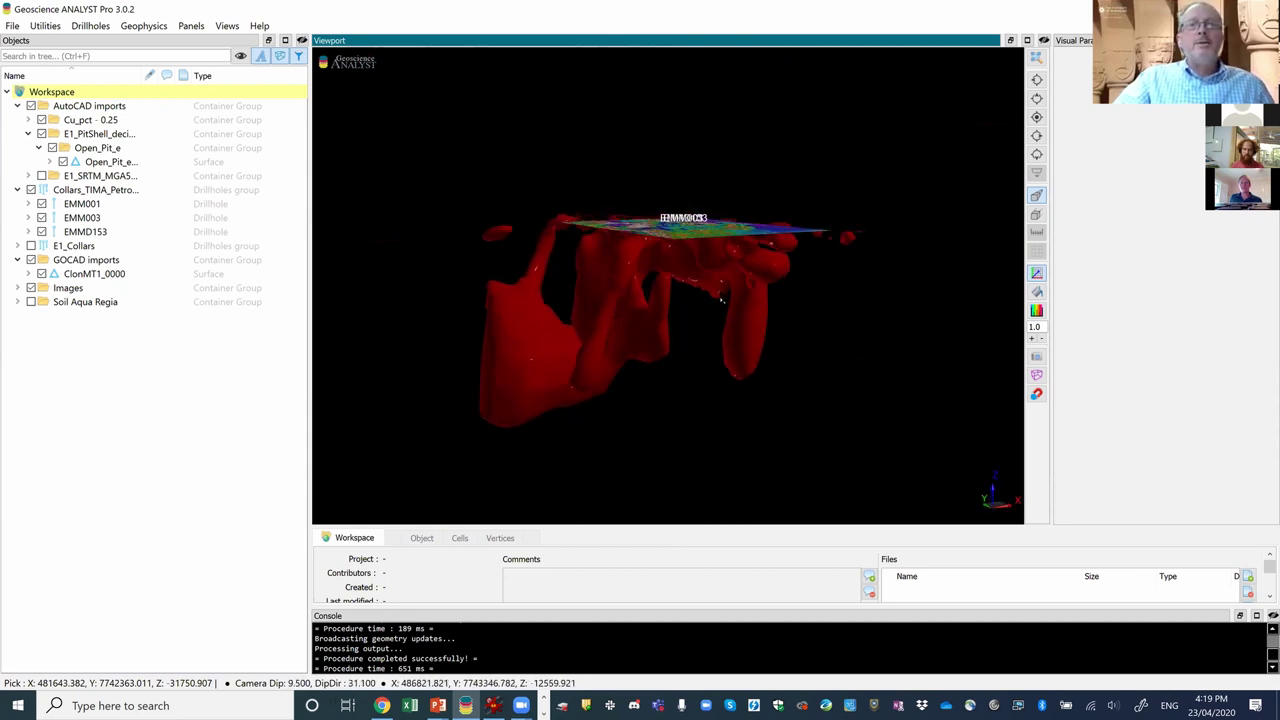
left_click_drag(731, 263, 816, 218)
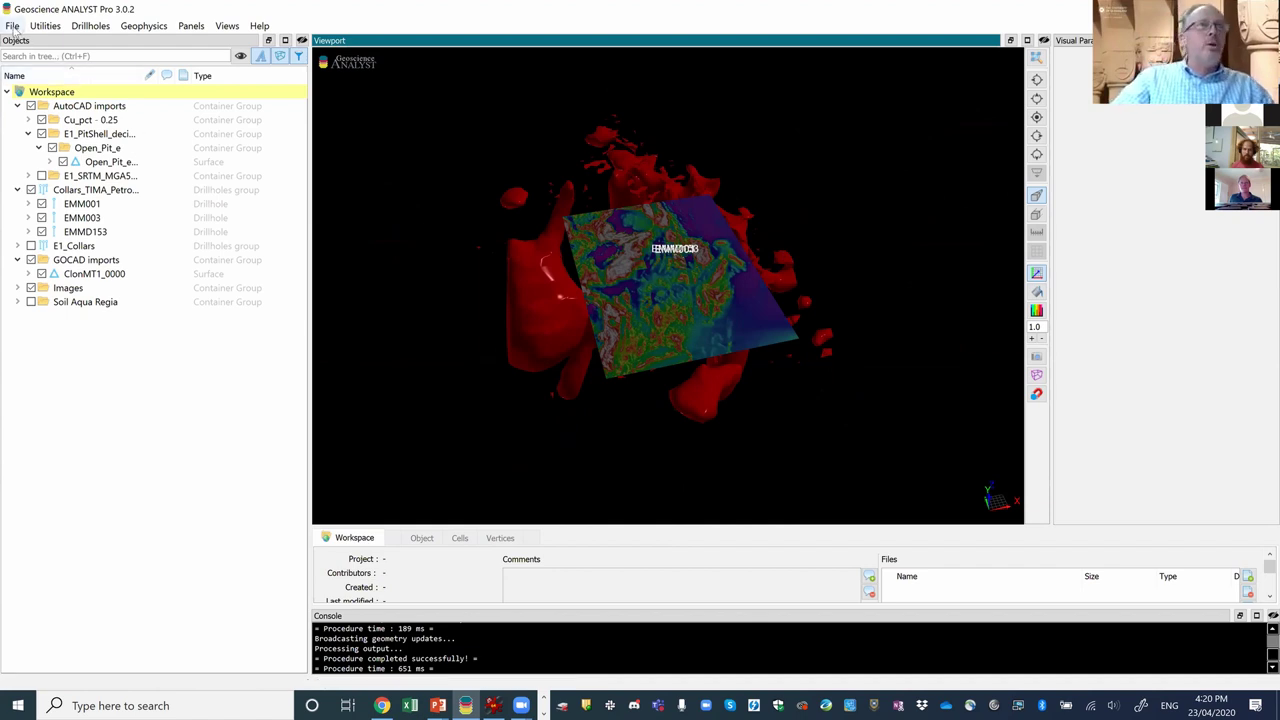
Import EH_550_HyLogger.geoh5 from 2020 04 GeoscienceAnalyst_HowTo as a workspace group.
left_click(12, 26)
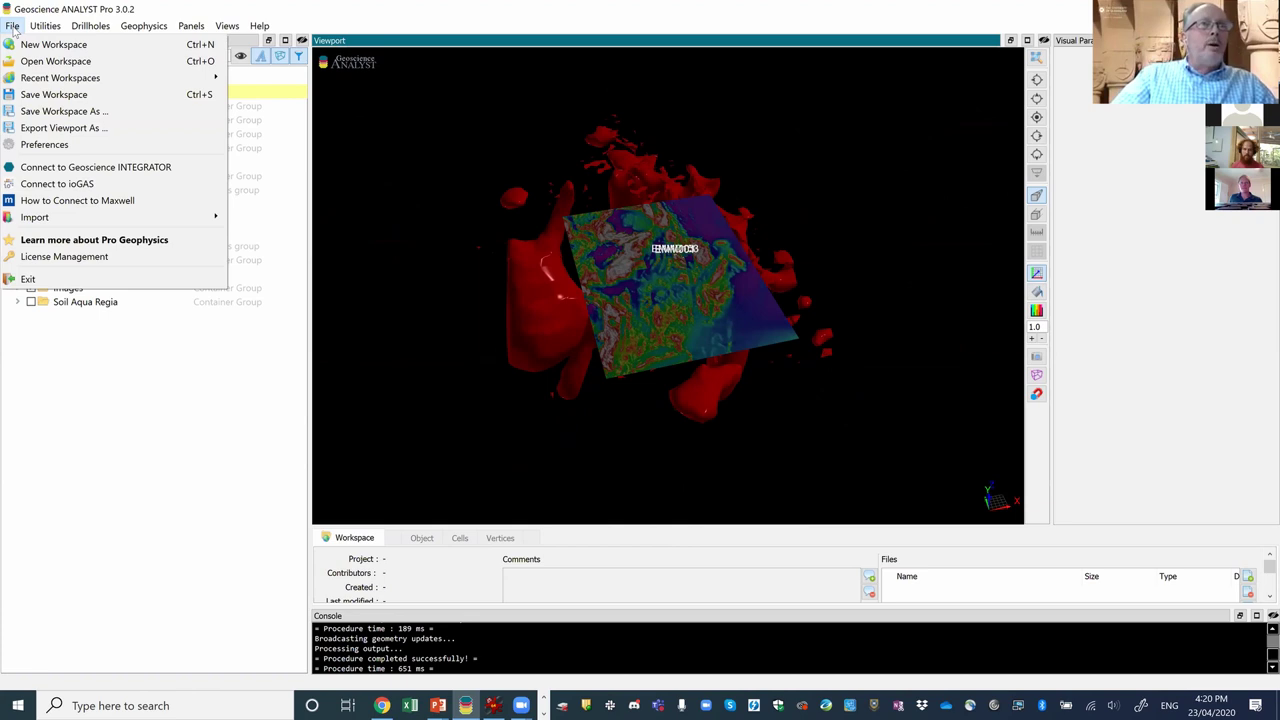
mouse_move(113, 217)
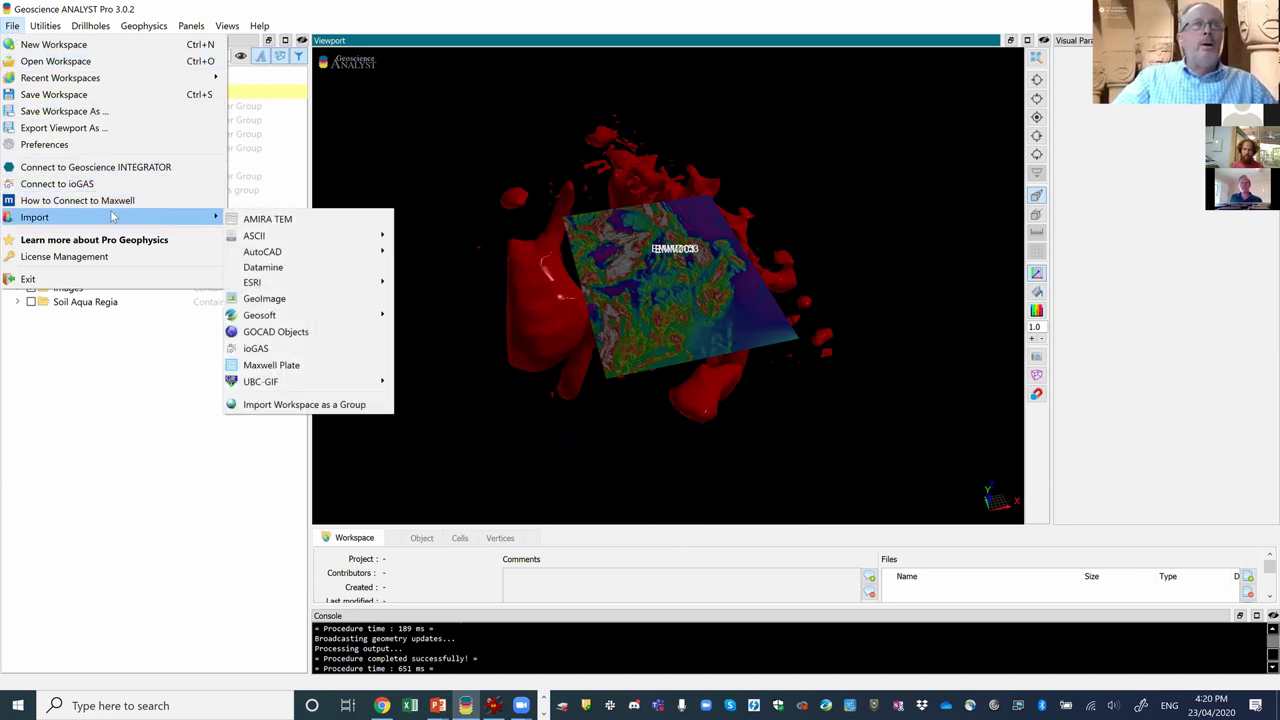
mouse_move(290, 313)
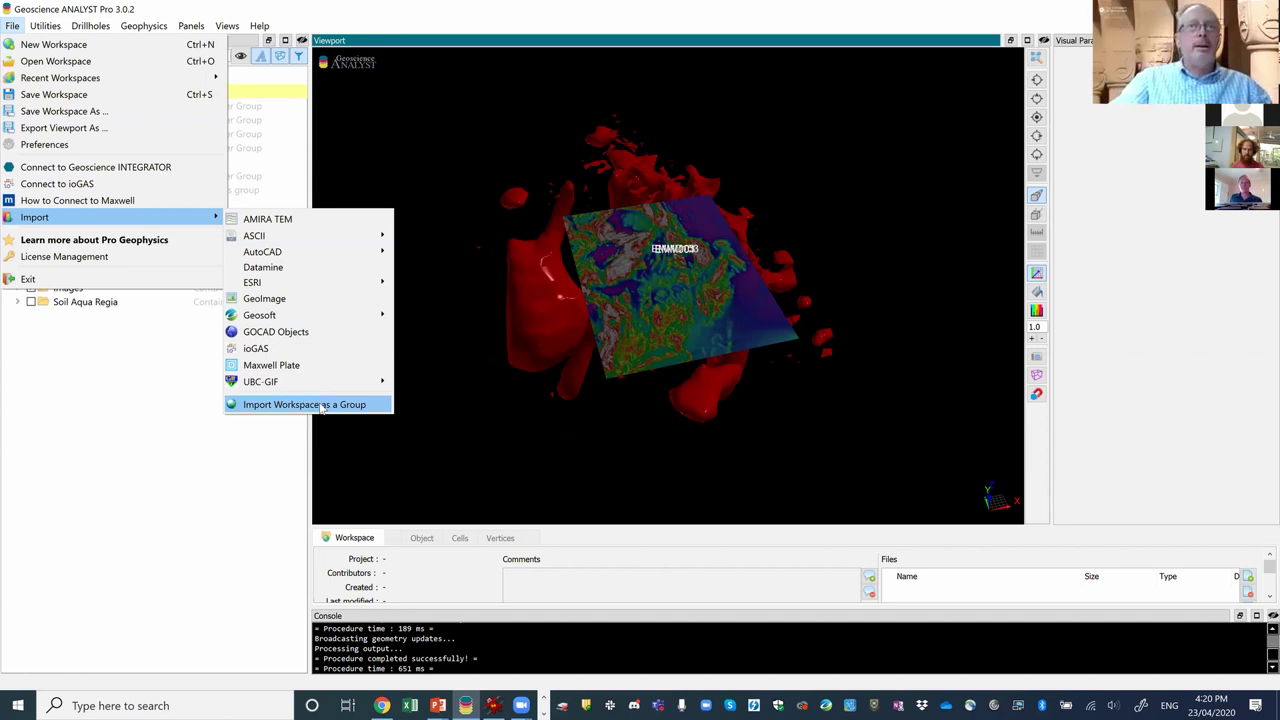
left_click(321, 405)
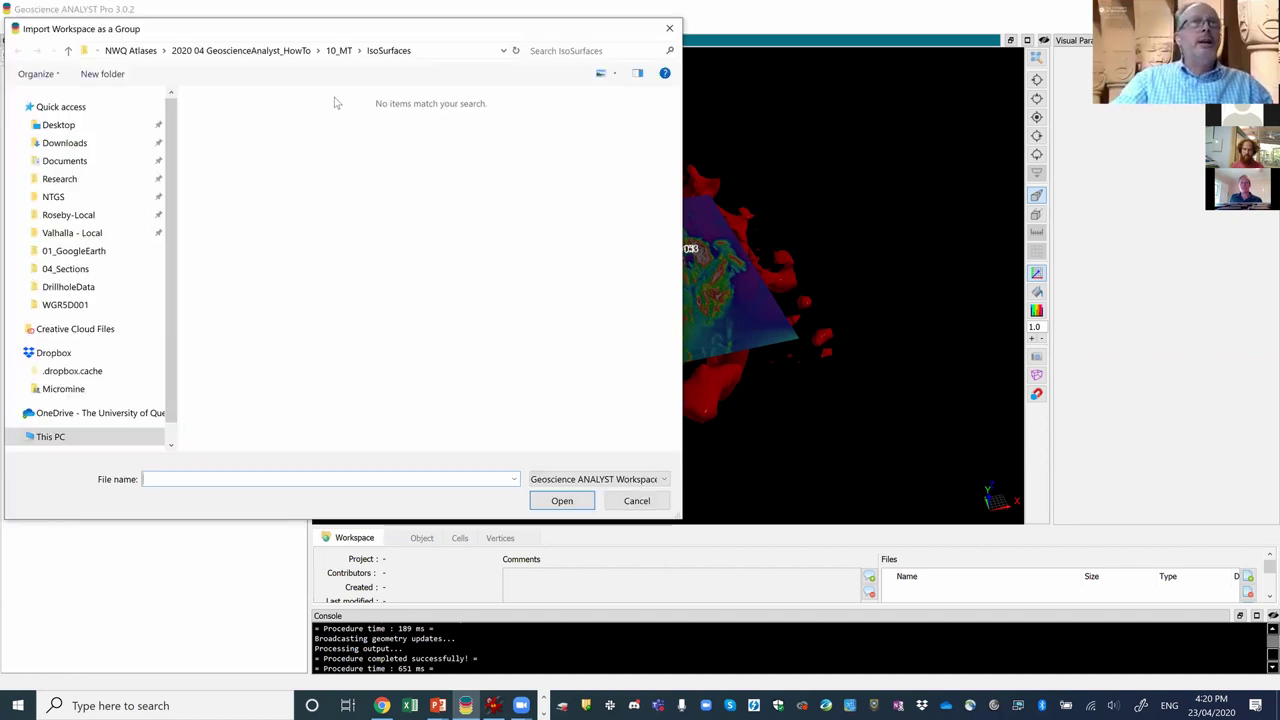
left_click(240, 51)
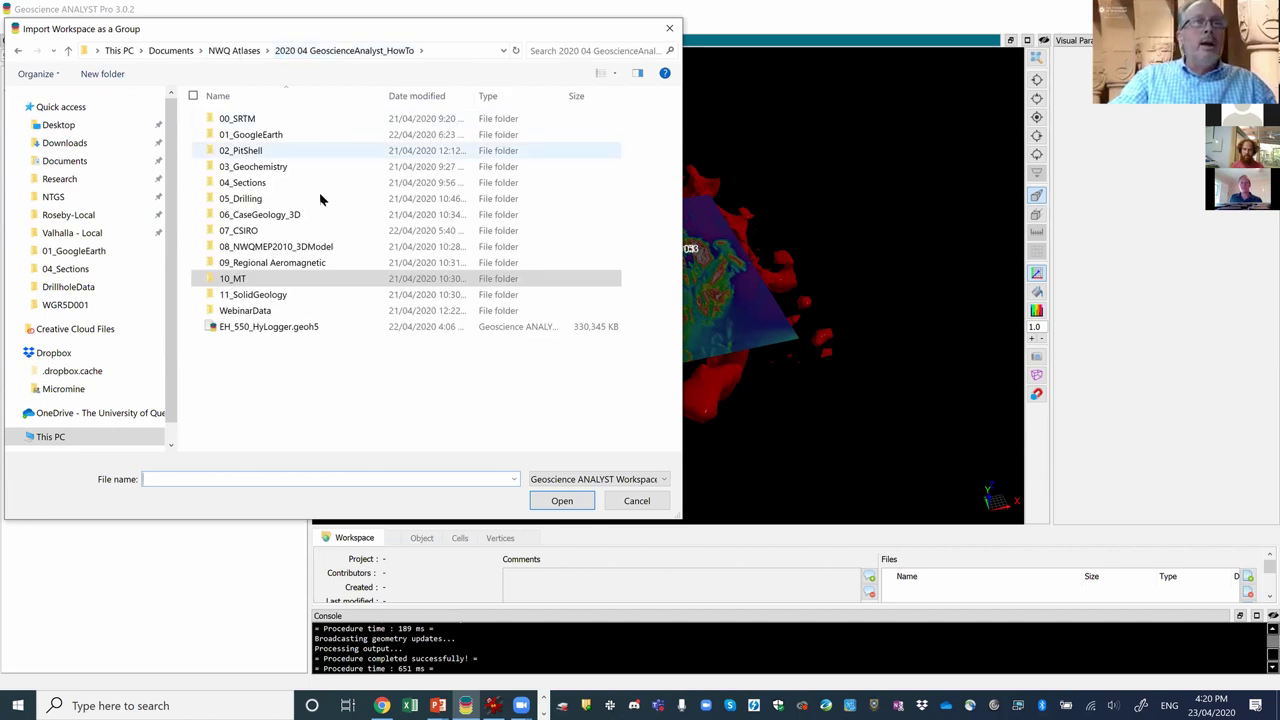
left_click(203, 328)
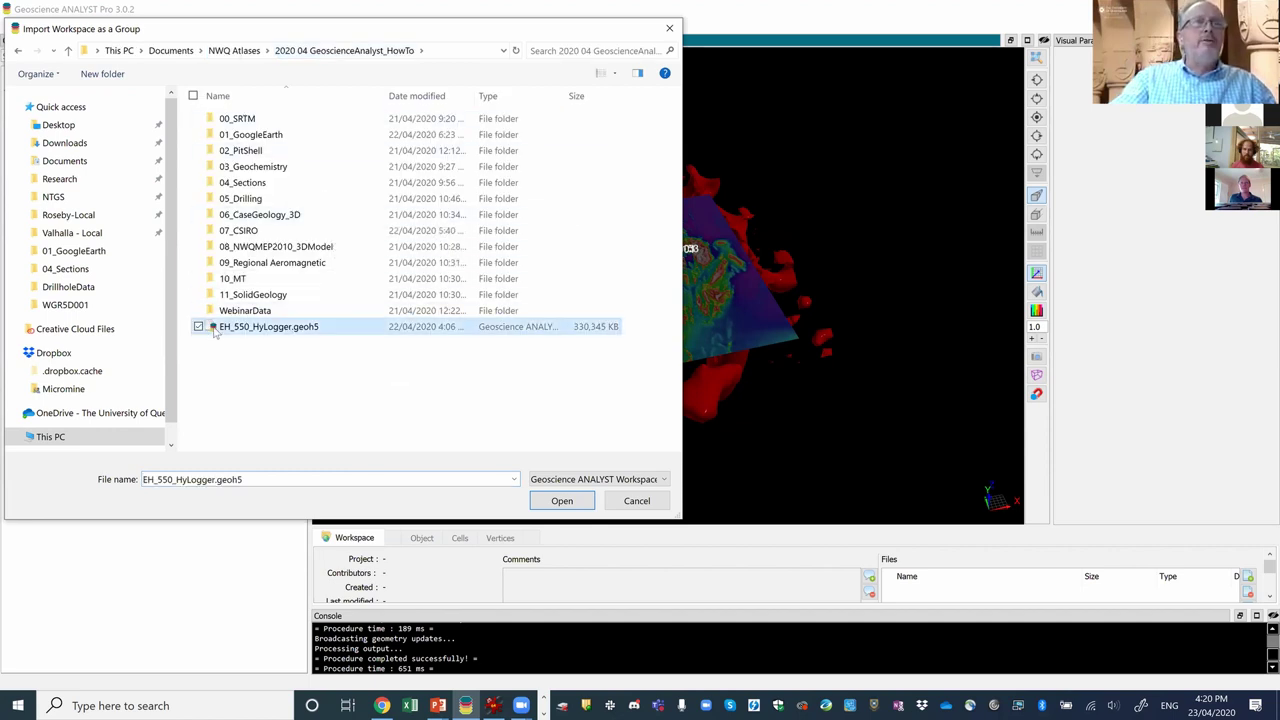
left_click(562, 501)
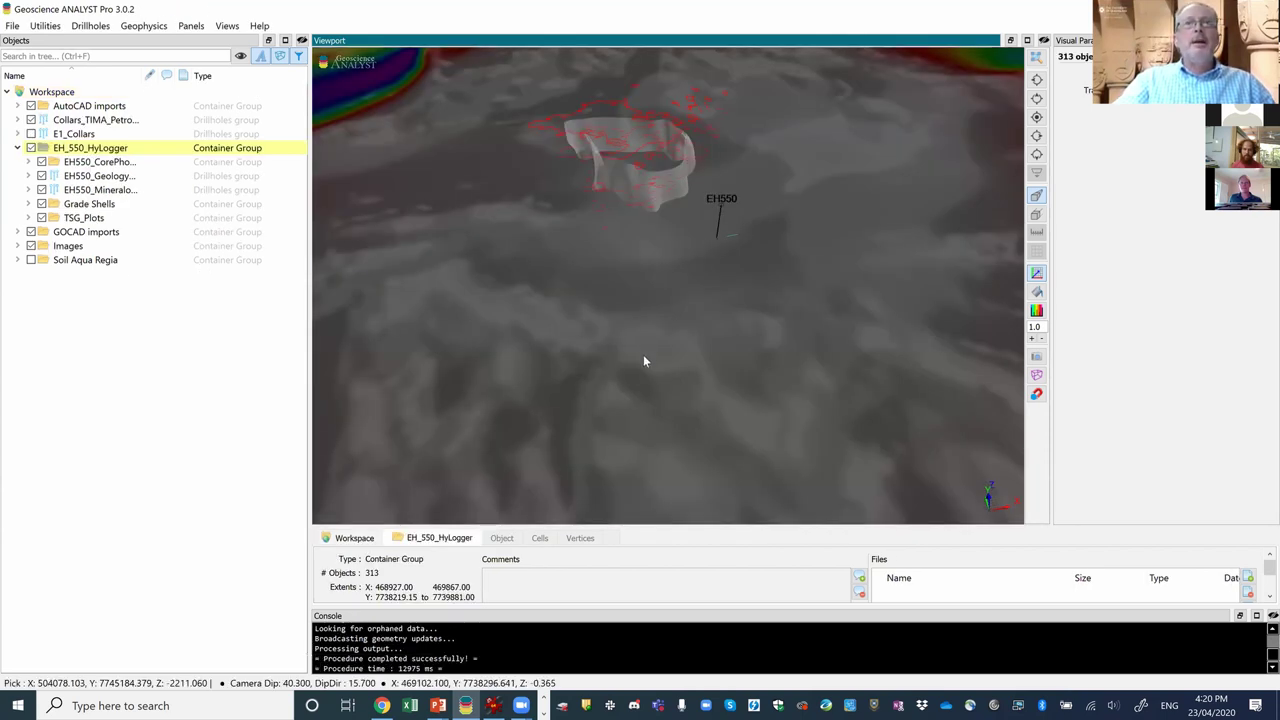
Hide the Images and GOCAD imports groups, orbiting to check the grey shell.
left_click_drag(643, 361, 653, 337)
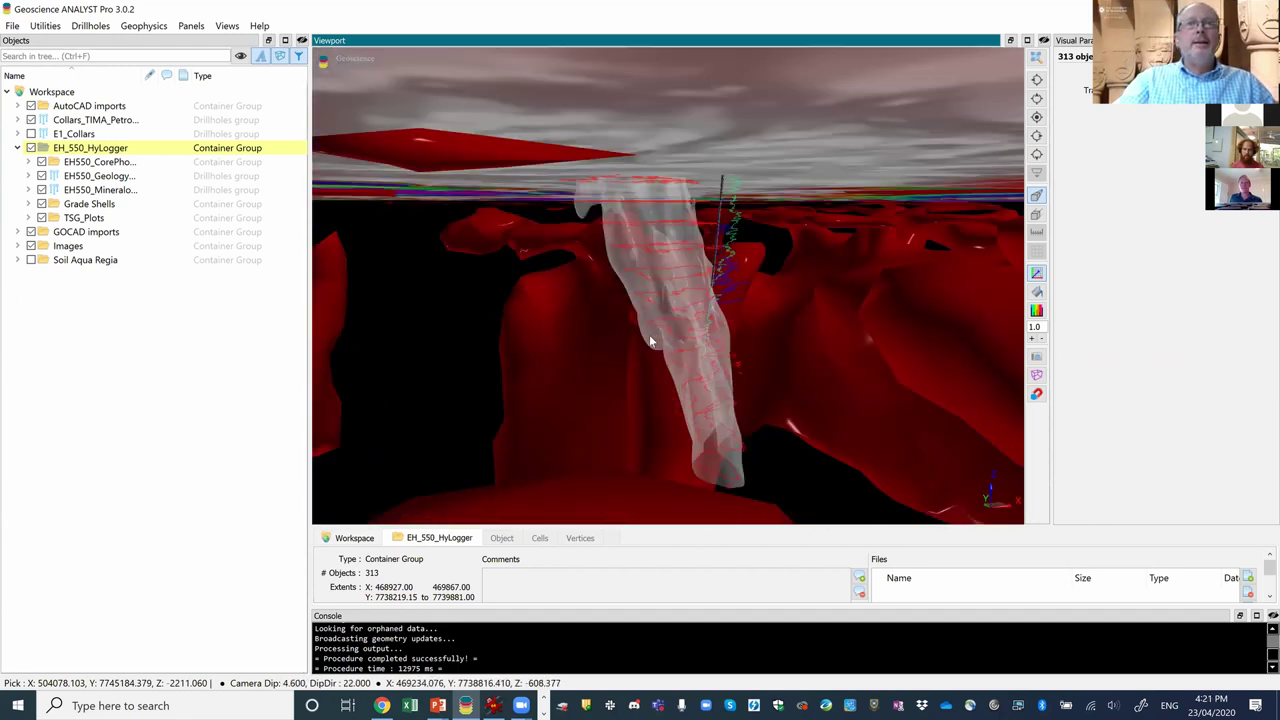
scroll(651, 315, "down", 5)
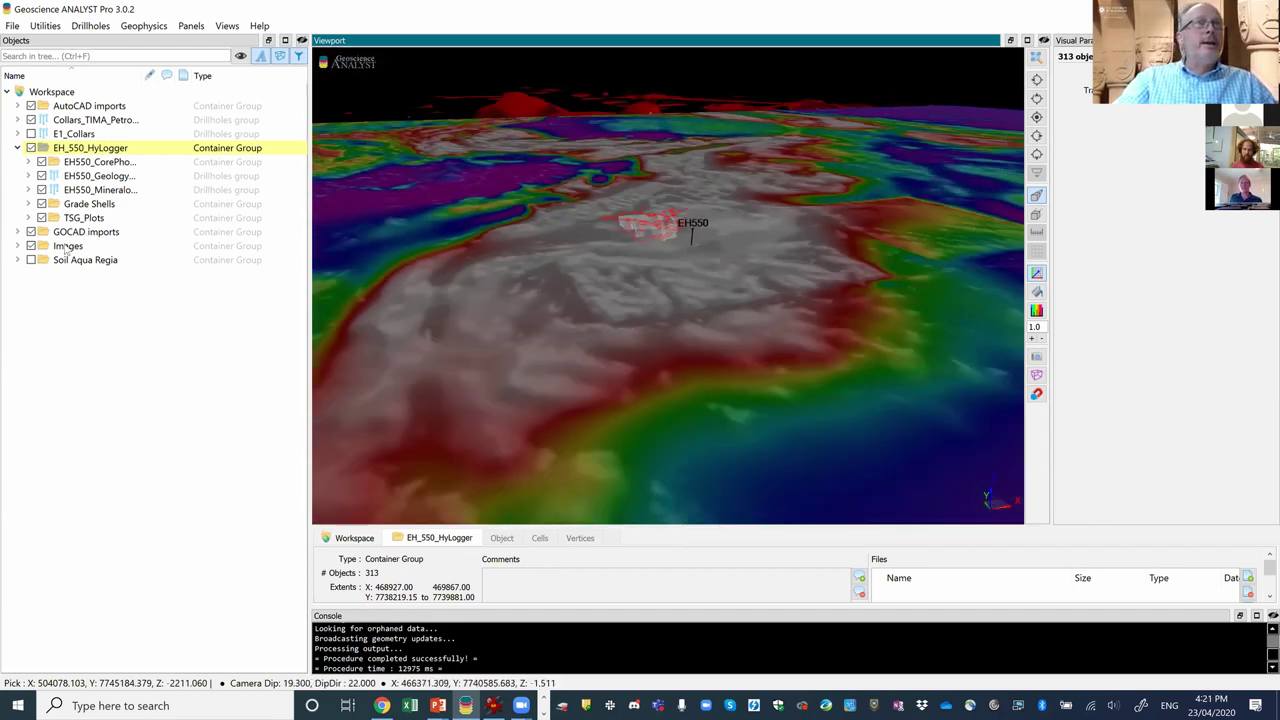
left_click(31, 246)
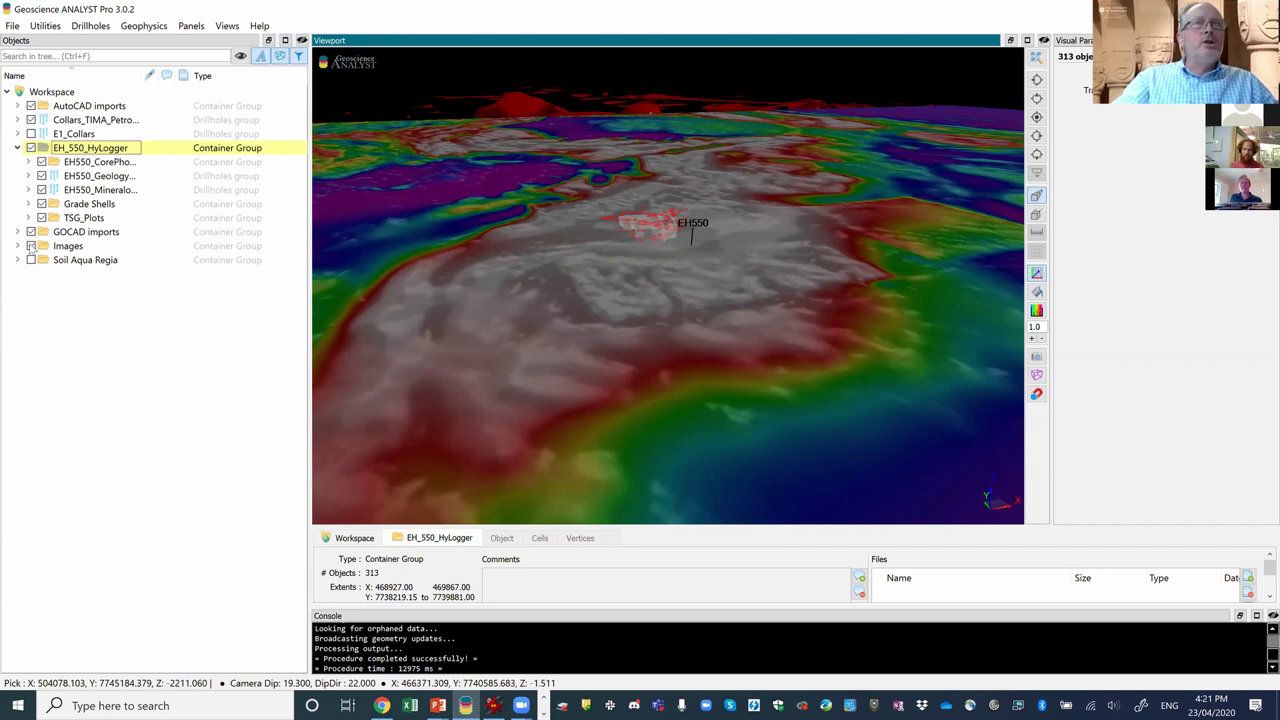
left_click_drag(752, 298, 745, 330)
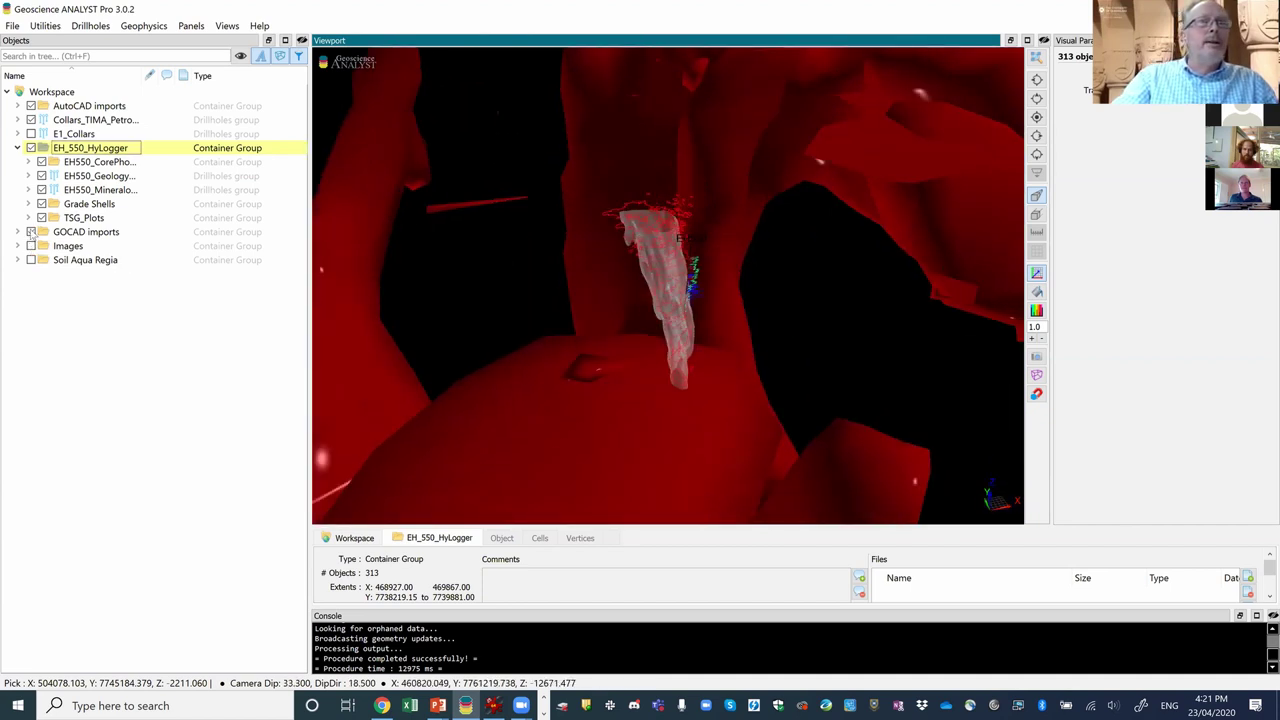
left_click(31, 231)
left_click_drag(734, 294, 705, 205)
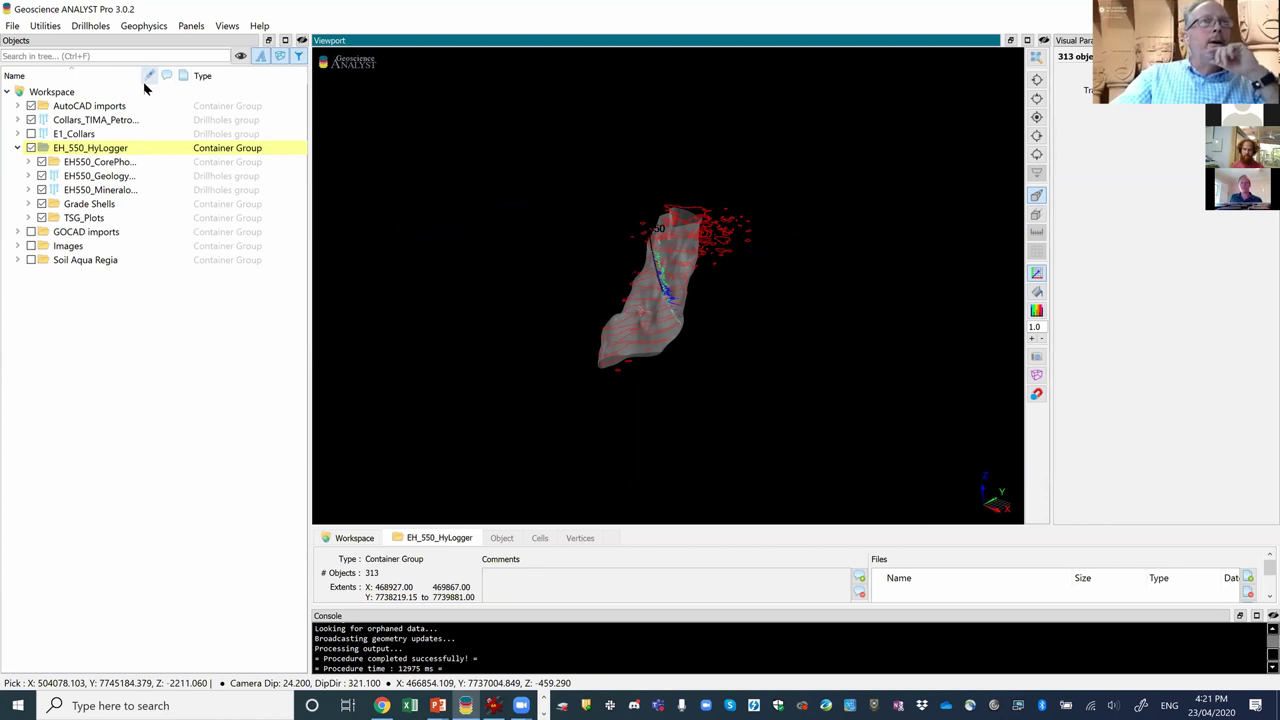
Widen the Name column, expand Grade Shells and hide 0_5CuEq Shell Slices.
left_click_drag(147, 78, 220, 79)
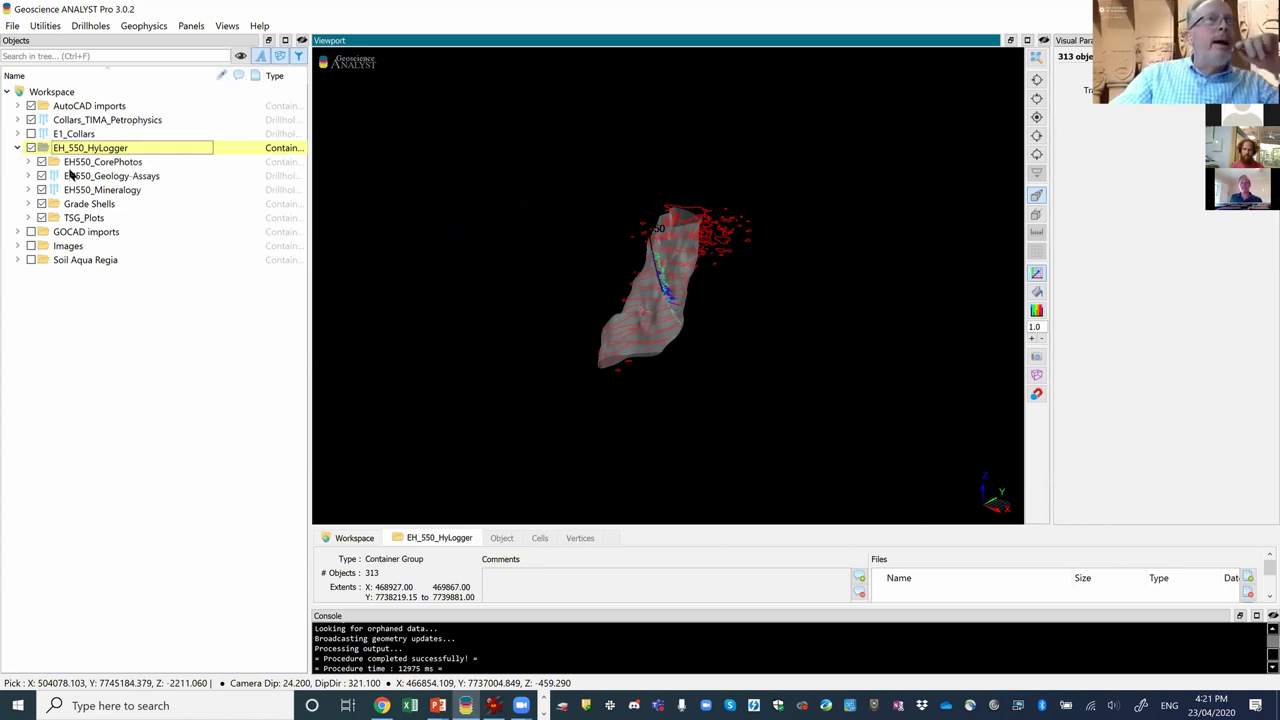
left_click(29, 204)
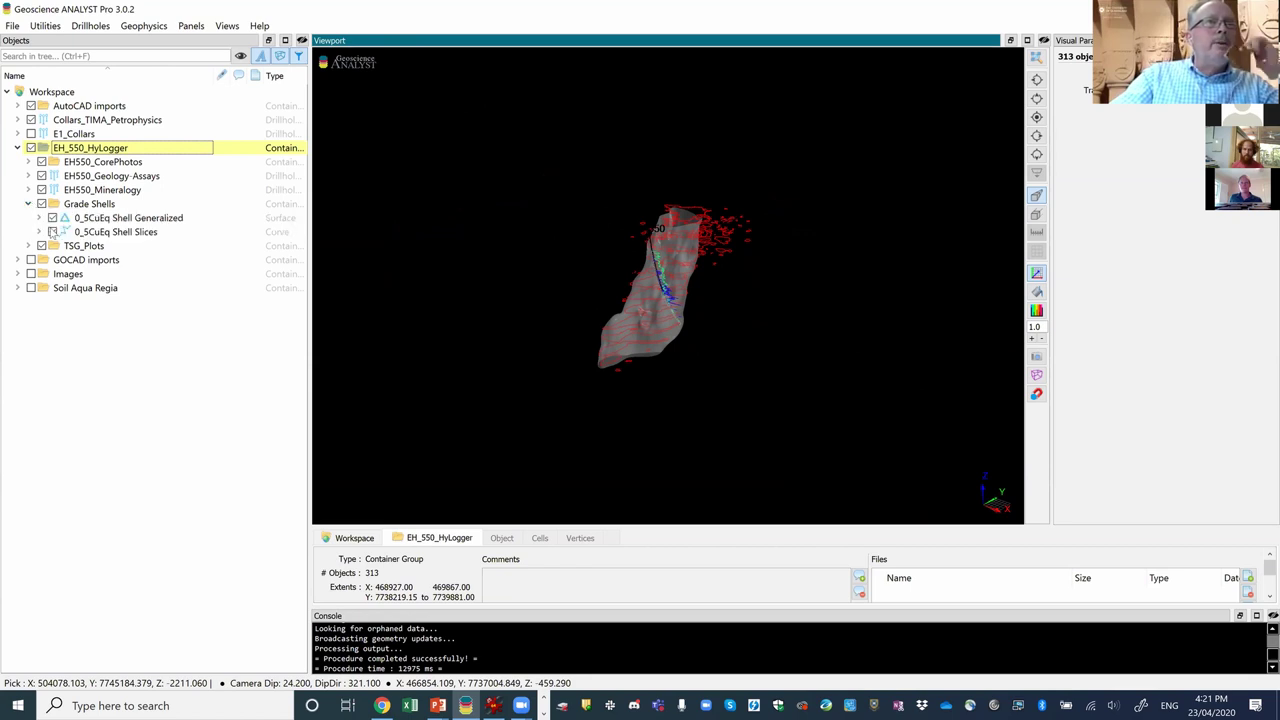
left_click(53, 231)
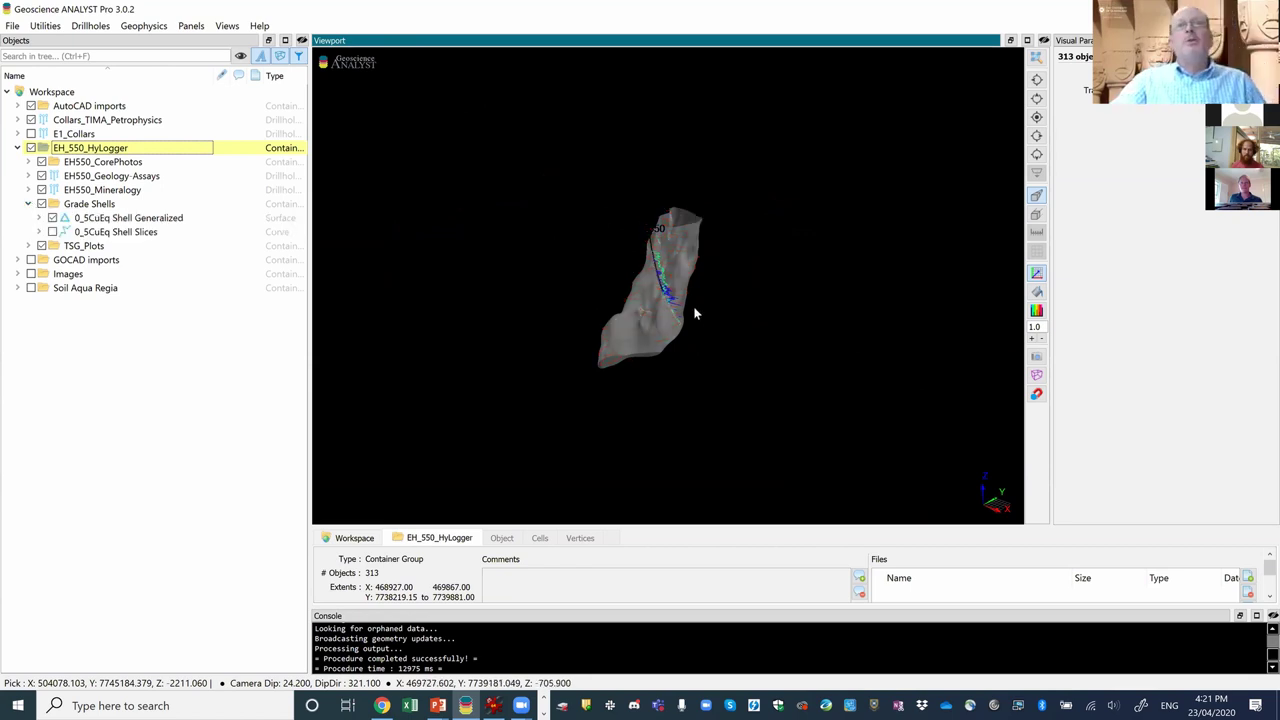
scroll(695, 308, "up", 3)
scroll(676, 272, "up", 2)
left_click_drag(675, 267, 617, 296)
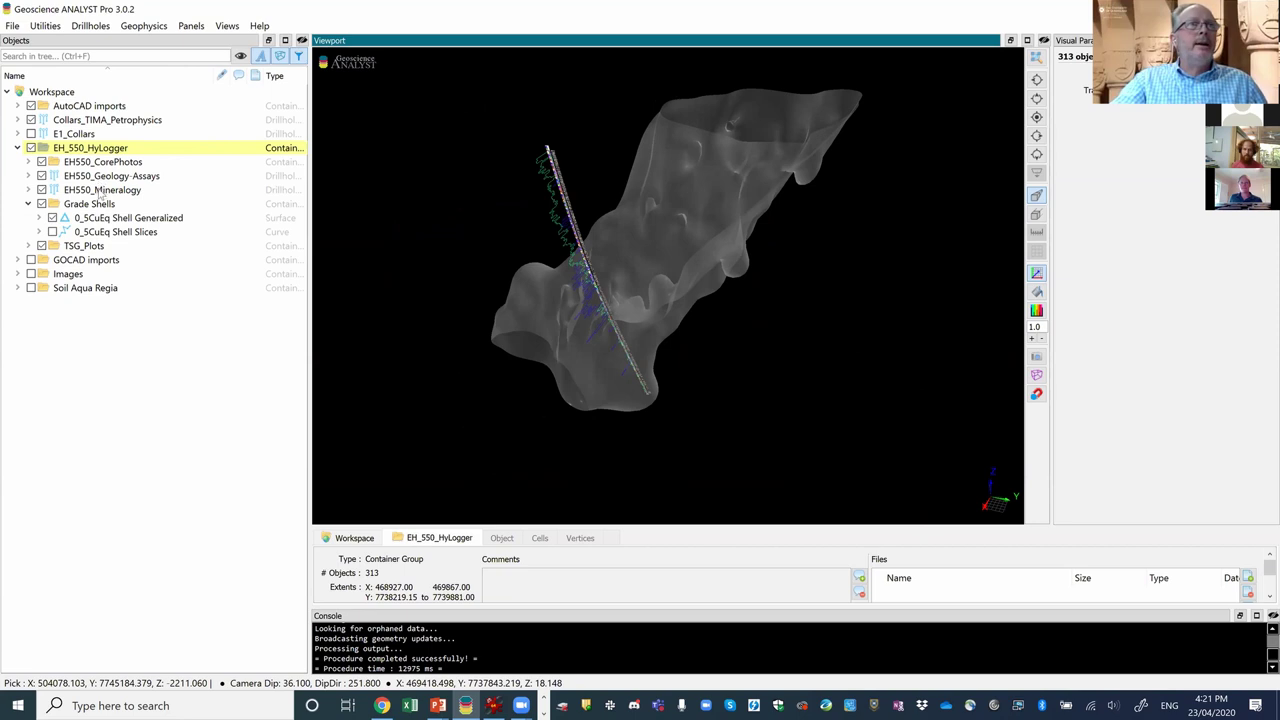
Confirm a display colour for the EH550_Mineralogy drillhole and pan toward it.
left_click(102, 190)
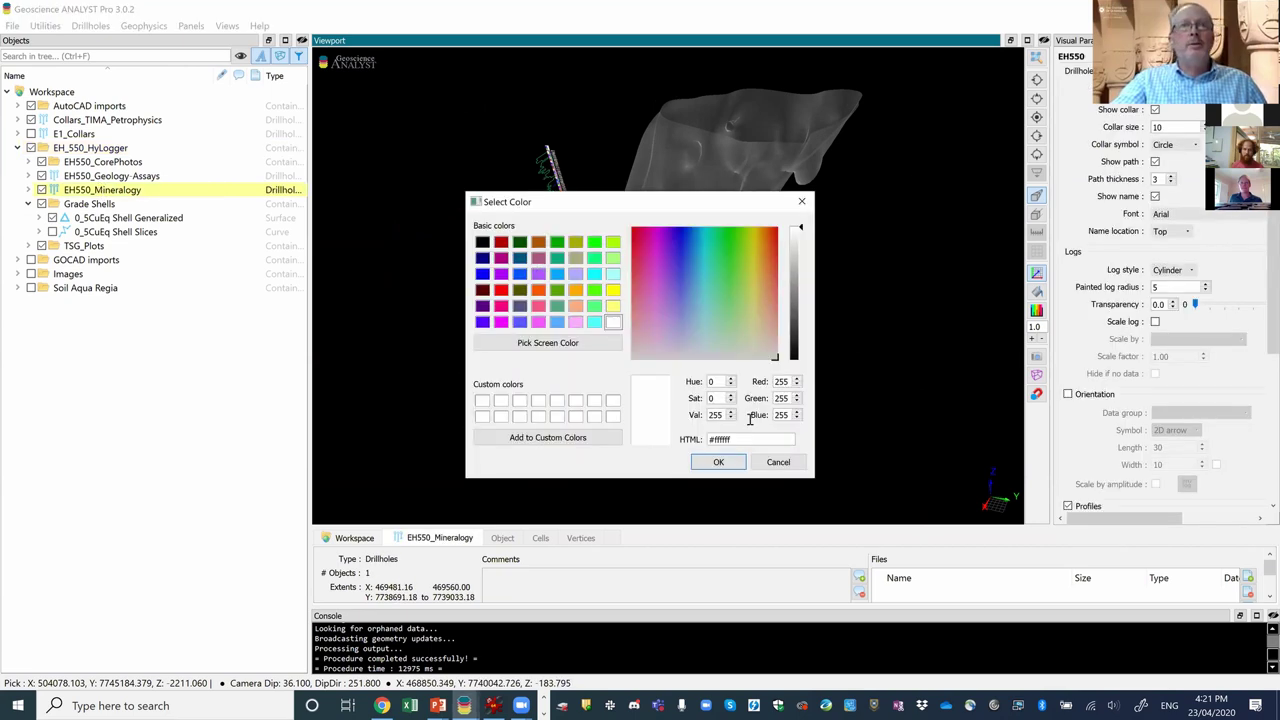
left_click(719, 462)
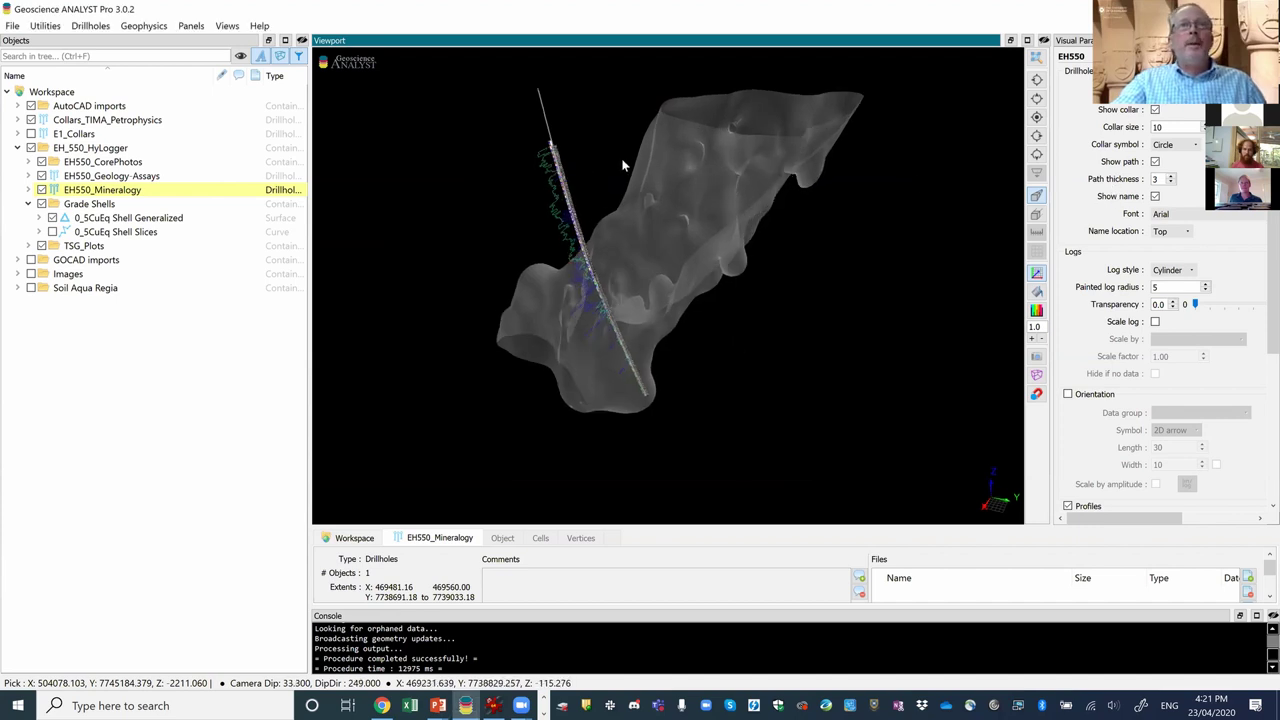
middle_click_drag(621, 155, 719, 279)
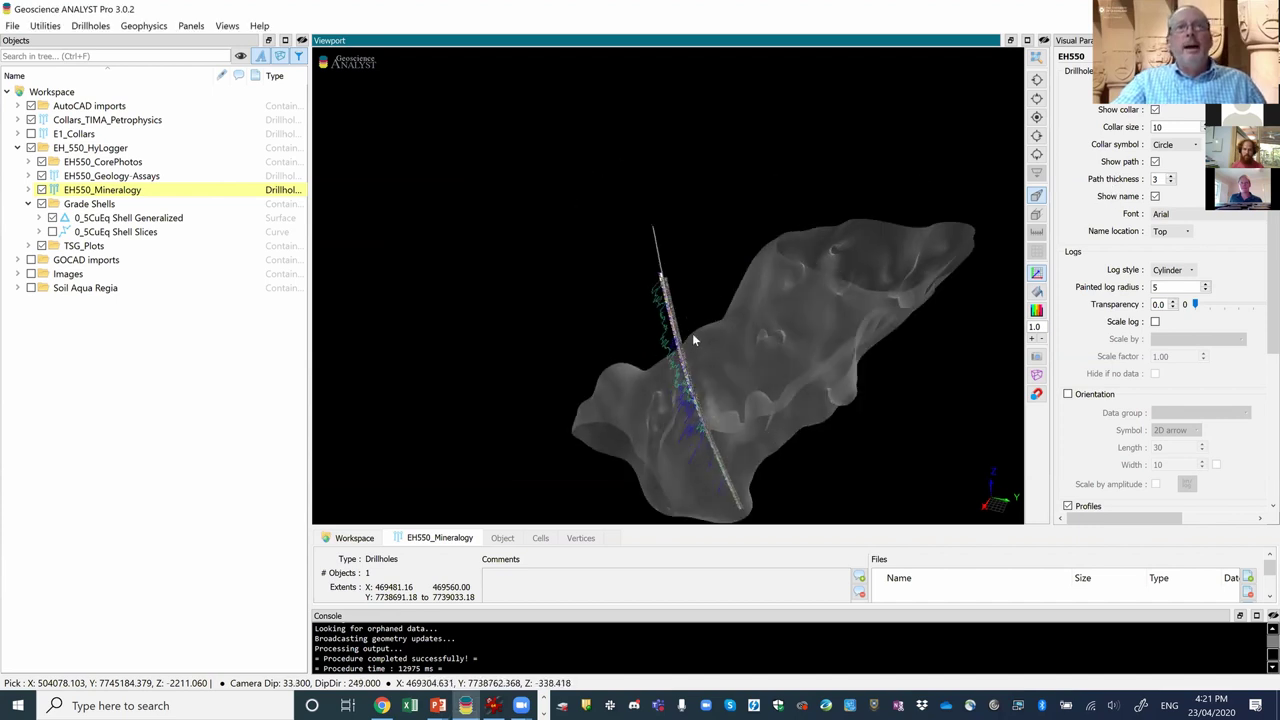
Zoom in on the EH550 core photo trays with the hole upright, then zoom back out.
scroll(692, 333, "up", 3)
scroll(698, 220, "up", 3)
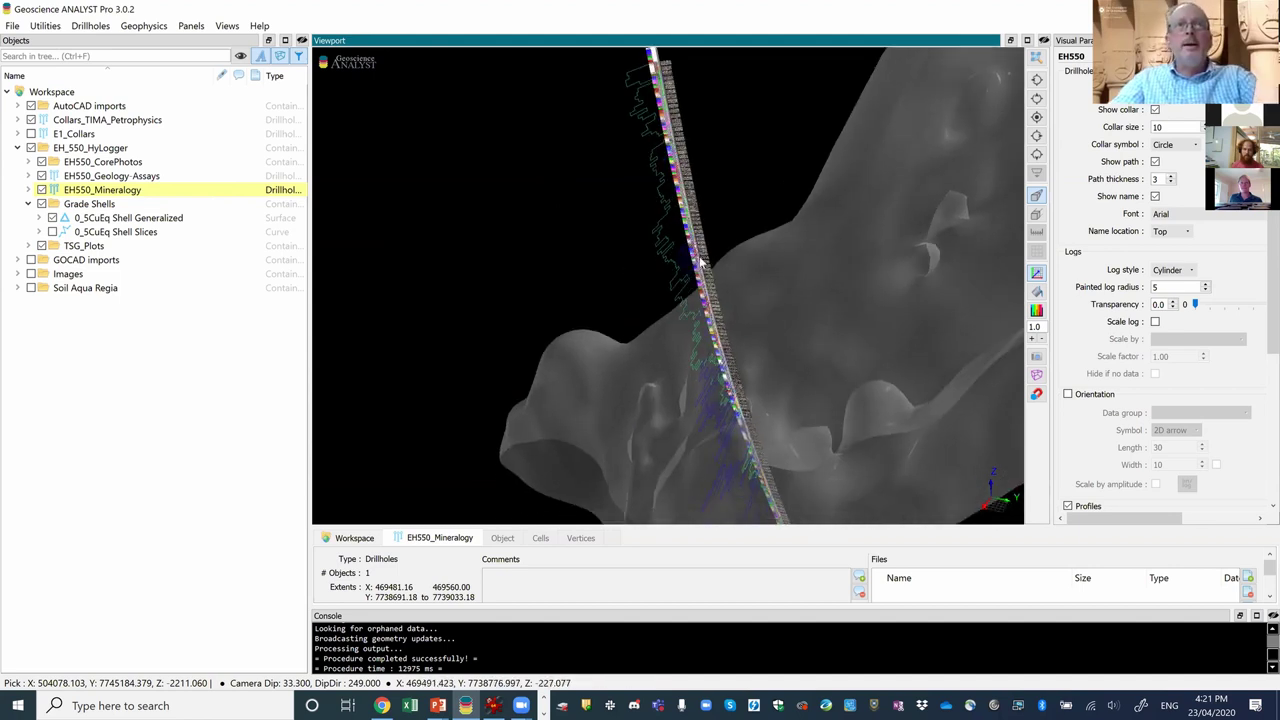
scroll(702, 262, "up", 2)
scroll(705, 292, "up", 2)
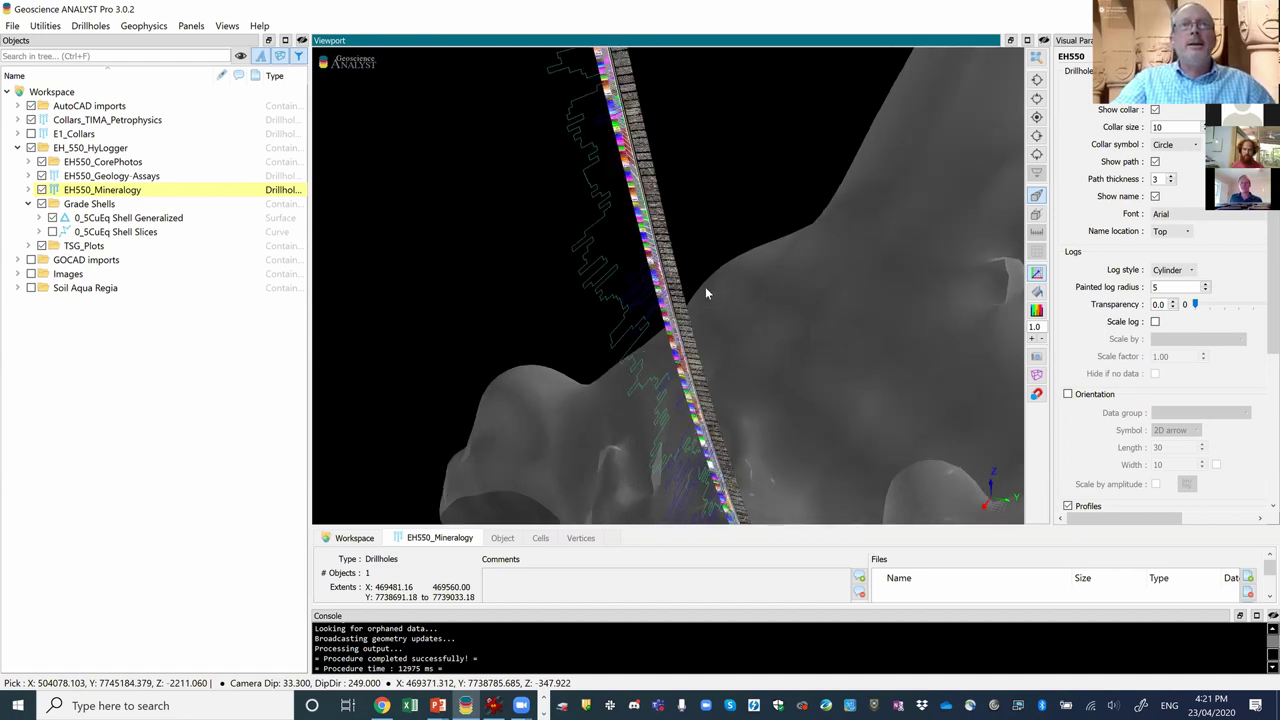
scroll(707, 292, "up", 2)
scroll(713, 293, "up", 2)
left_click_drag(753, 305, 883, 184)
scroll(738, 242, "up", 2)
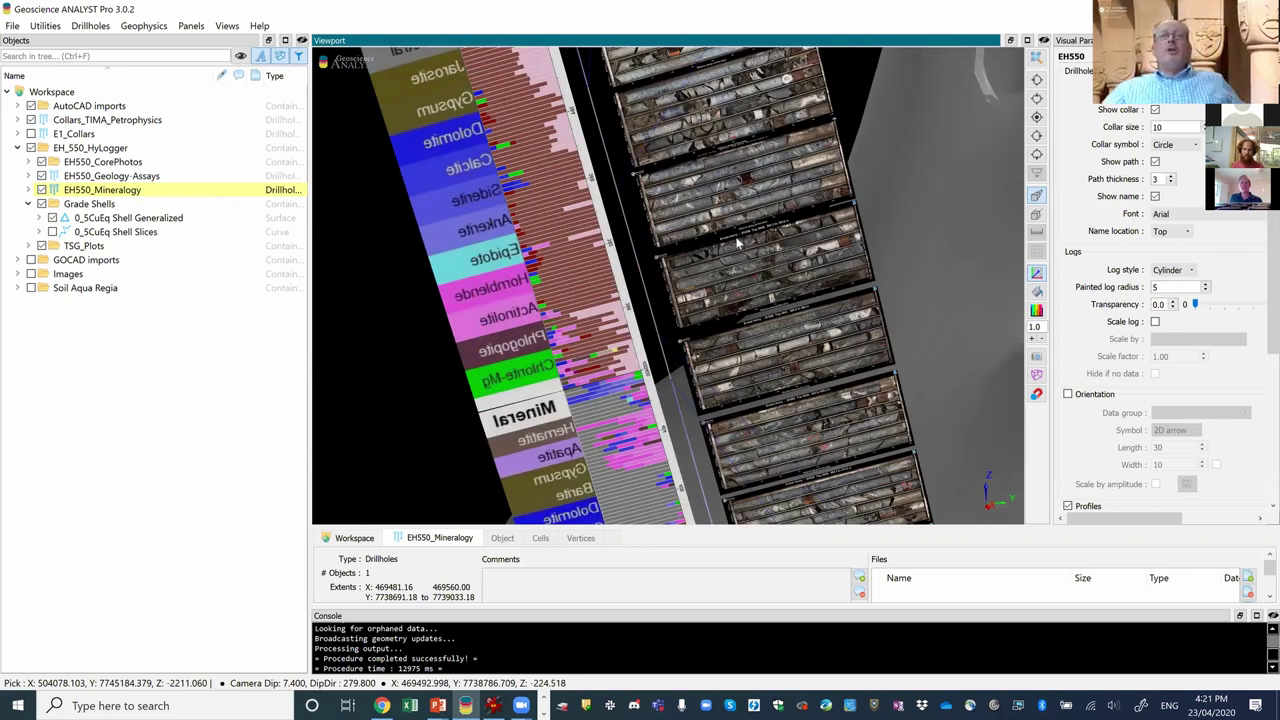
scroll(738, 242, "up", 2)
scroll(737, 243, "up", 2)
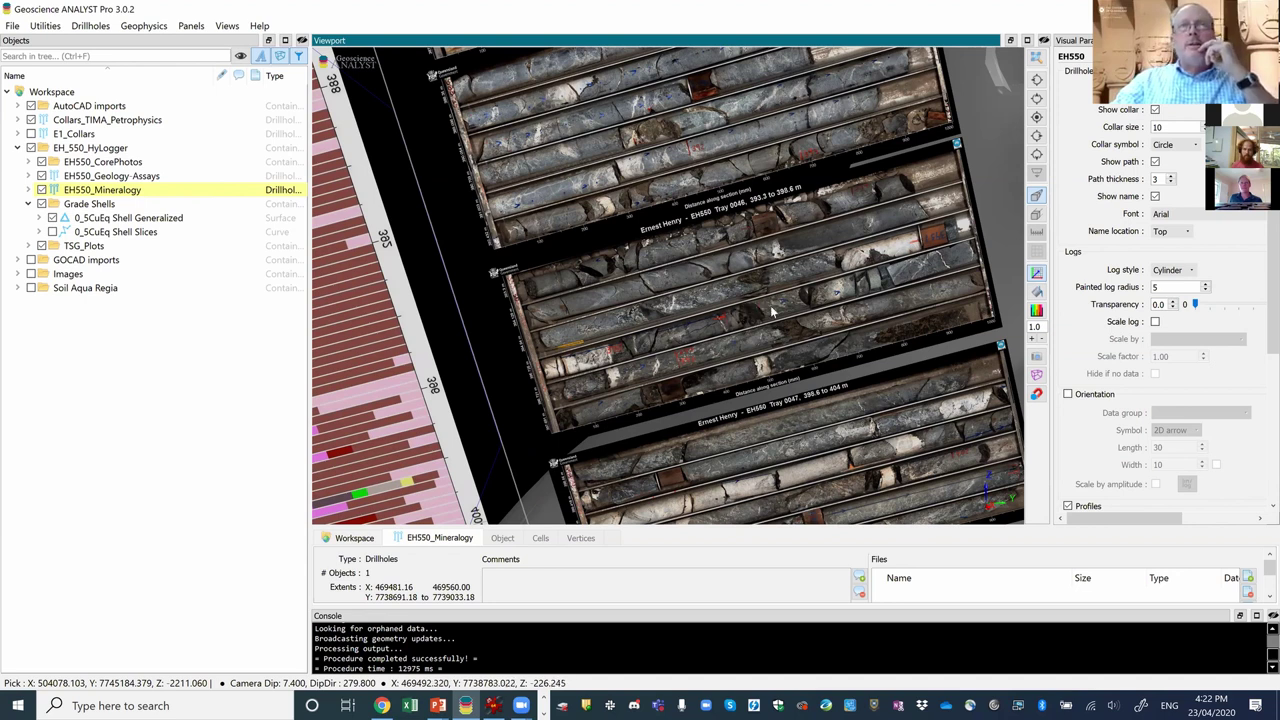
scroll(770, 312, "up", 5)
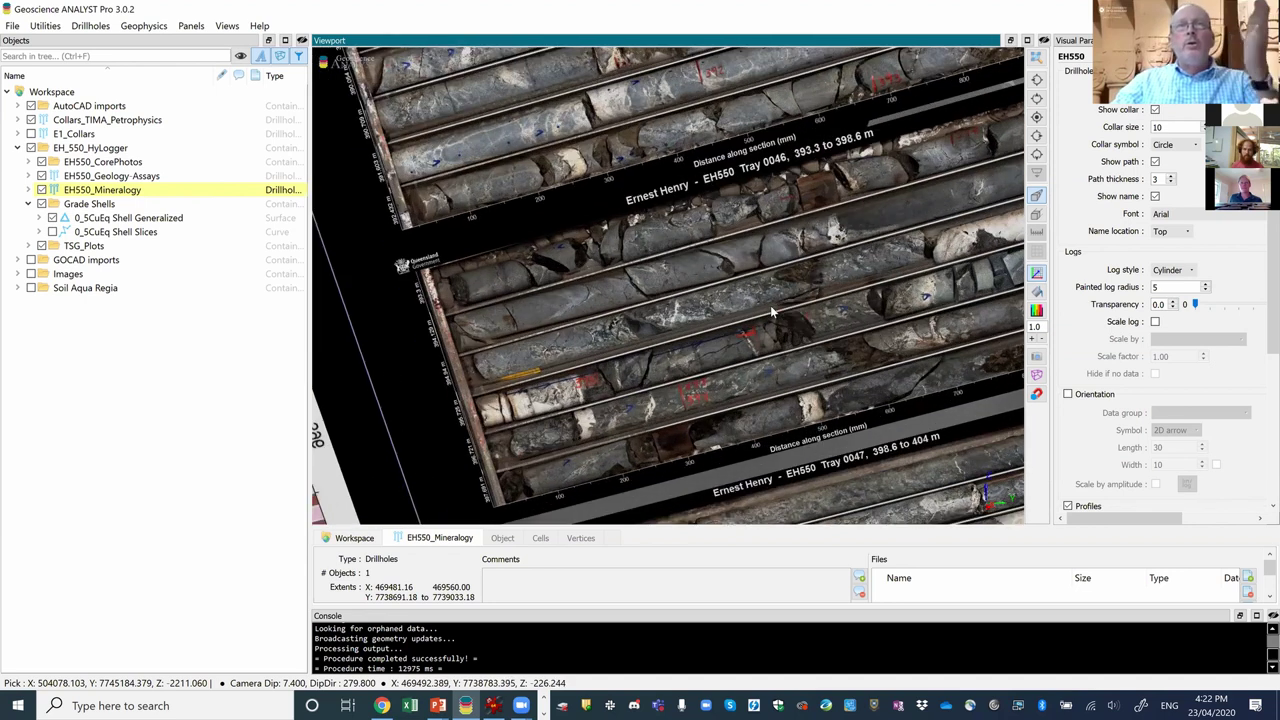
scroll(765, 305, "down", 6)
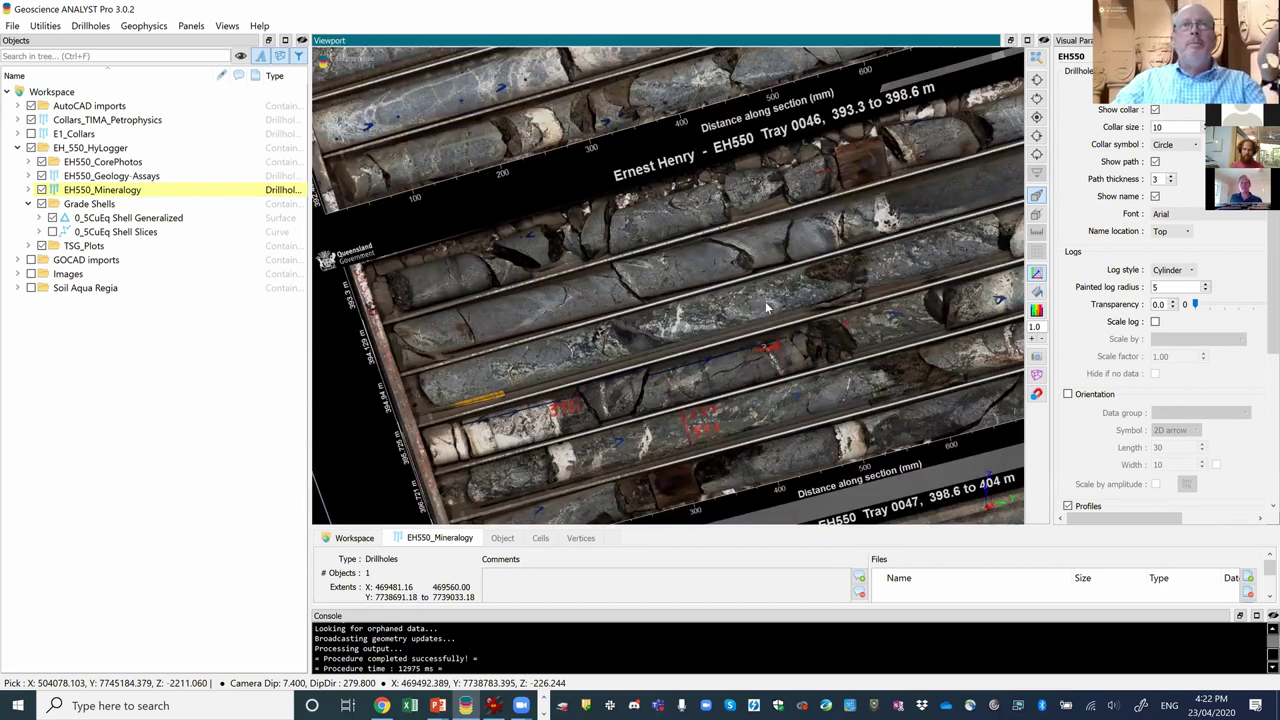
scroll(757, 316, "down", 3)
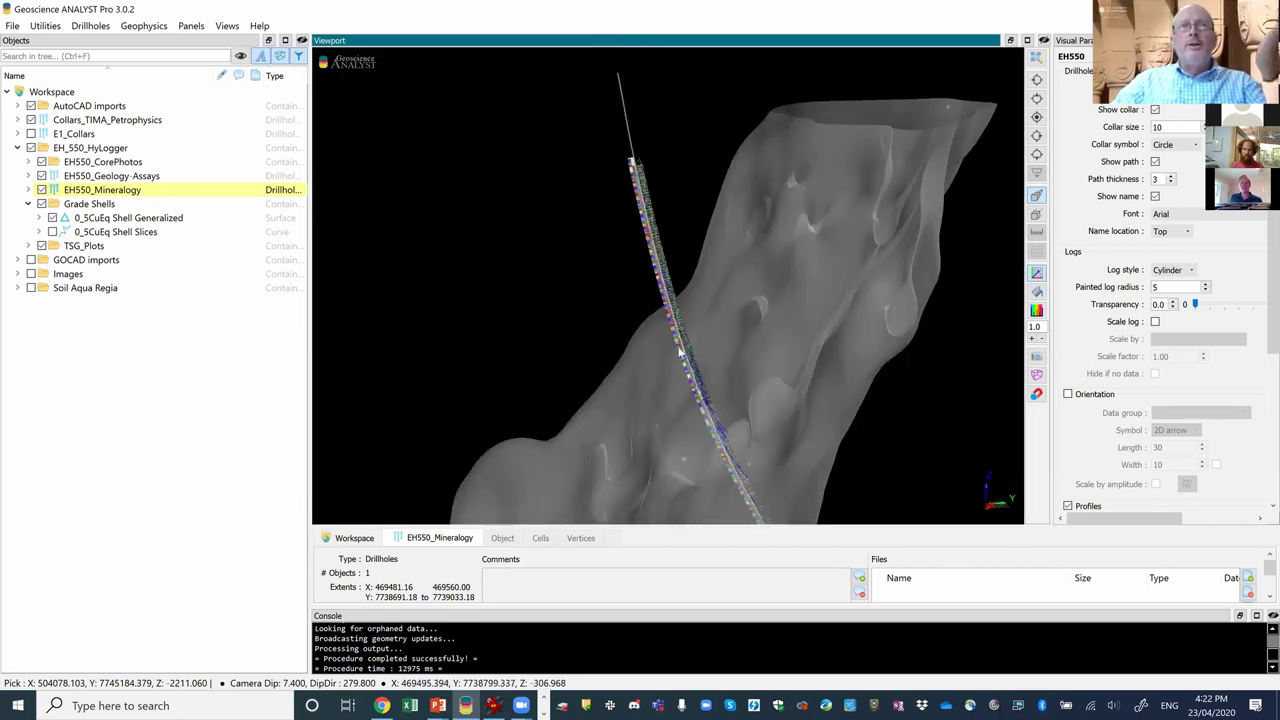
left_click_drag(684, 352, 684, 287)
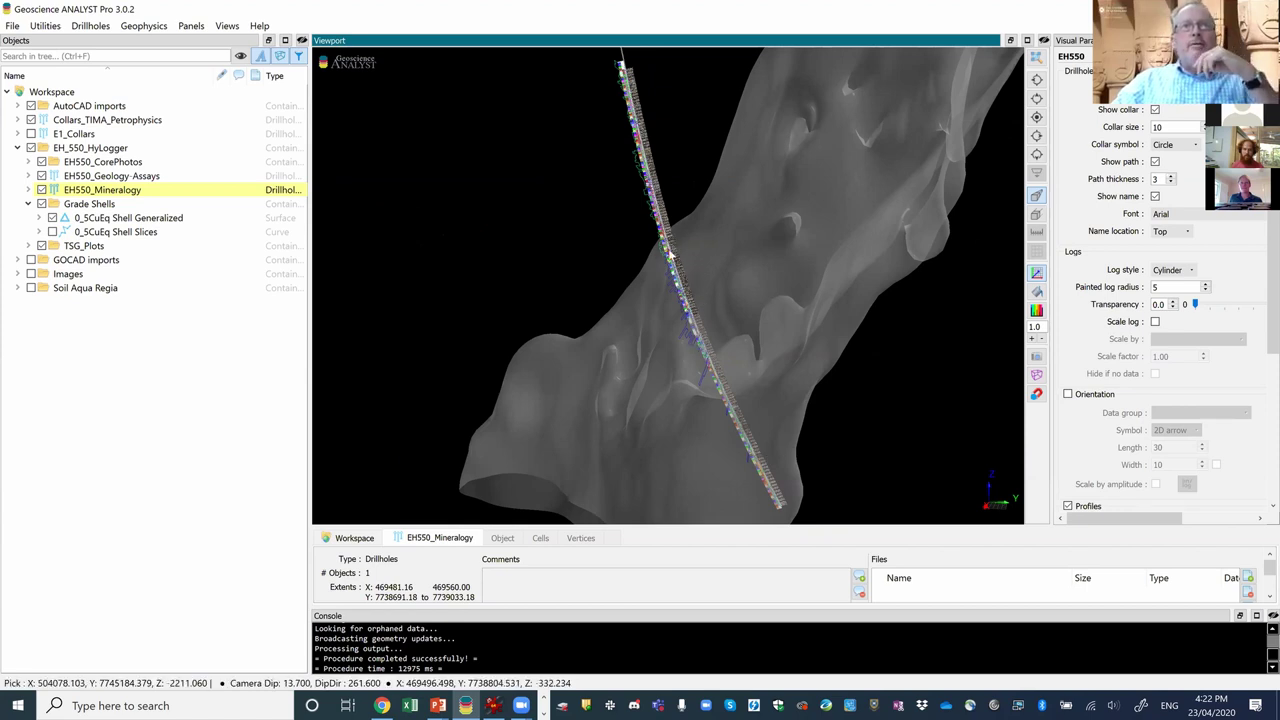
scroll(680, 283, "up", 3)
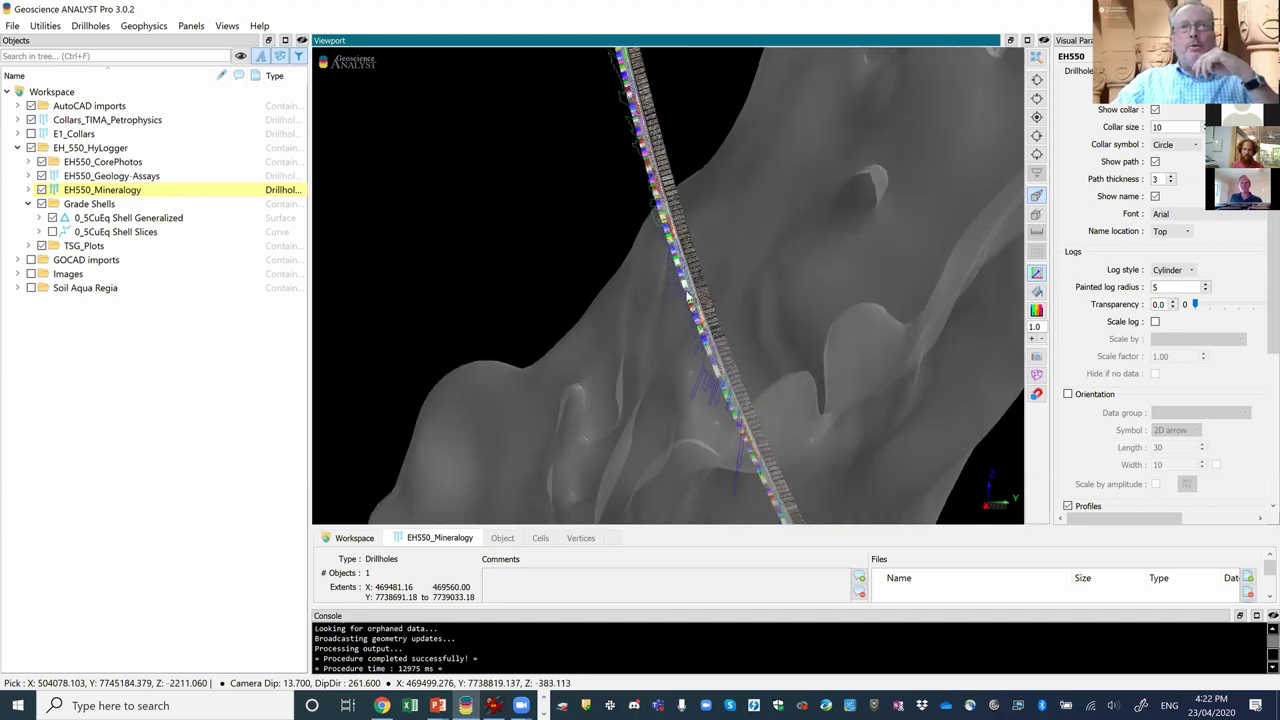
scroll(698, 292, "up", 2)
left_click_drag(676, 289, 700, 245)
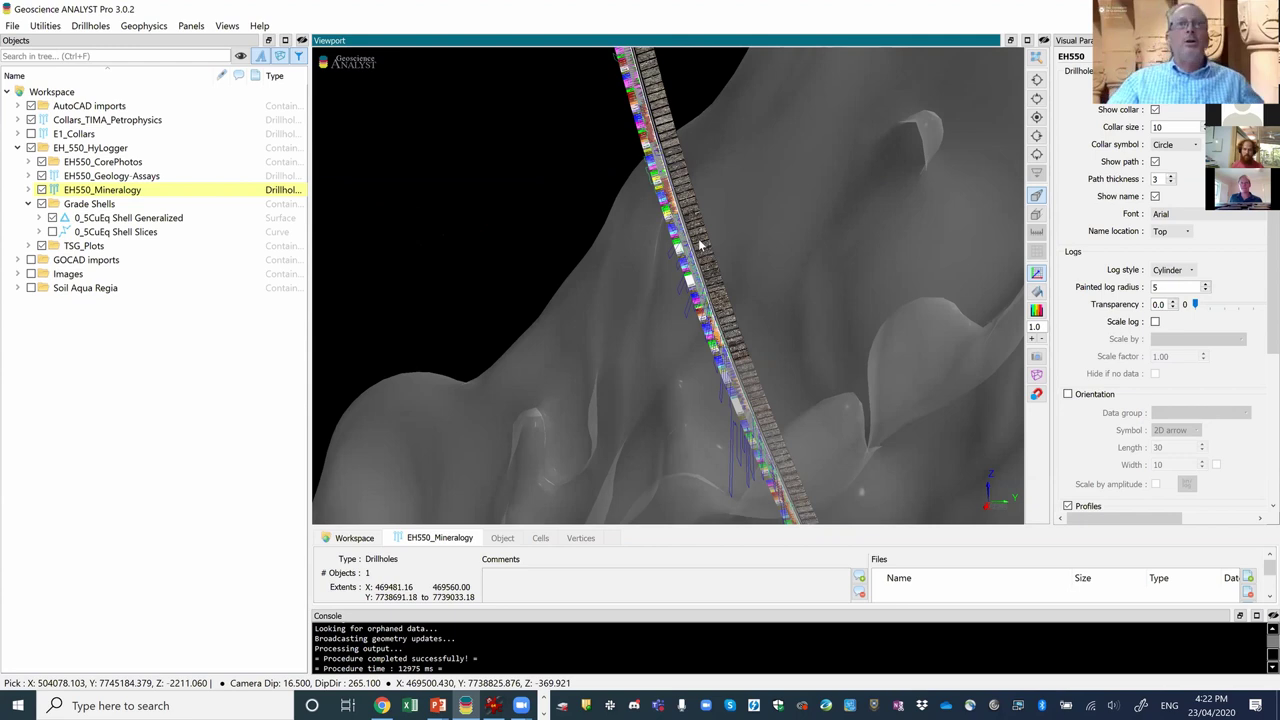
left_click_drag(702, 290, 651, 282)
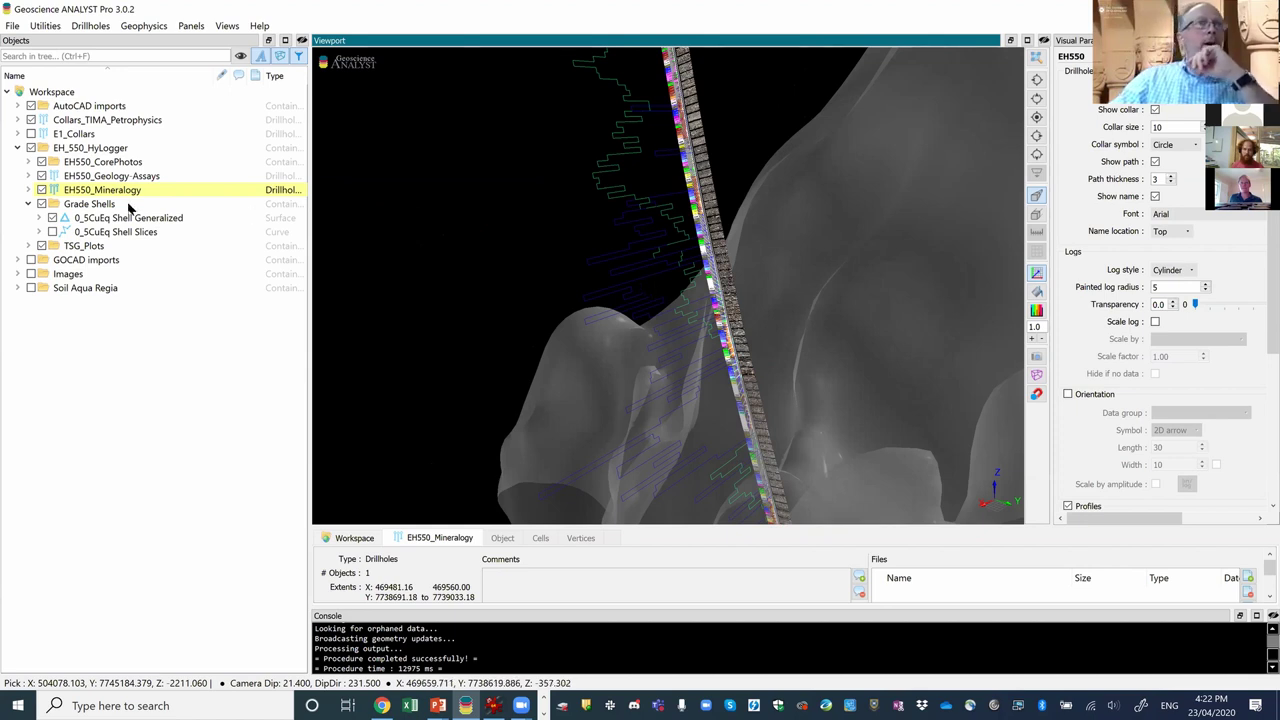
Expand TSG_Plots to reveal HyLogger and scroll to the TIR_Albite and SWIR_Calcite profiles.
left_click(28, 189)
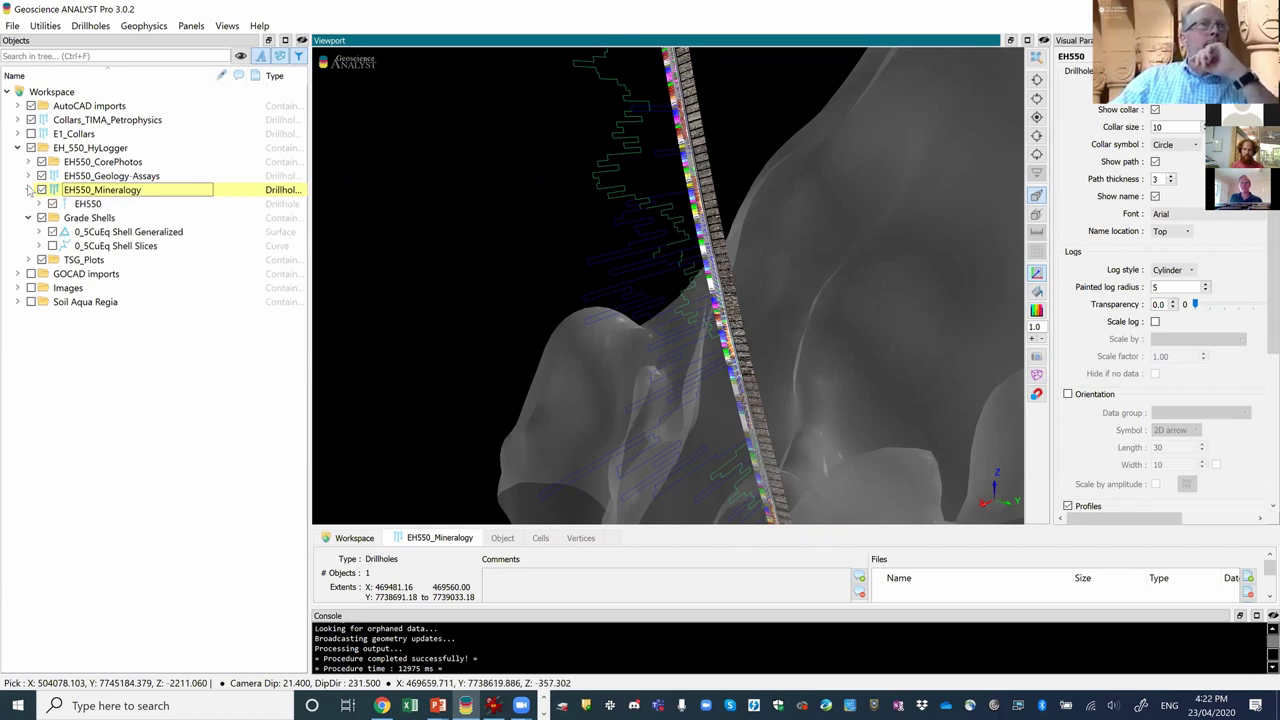
left_click(28, 189)
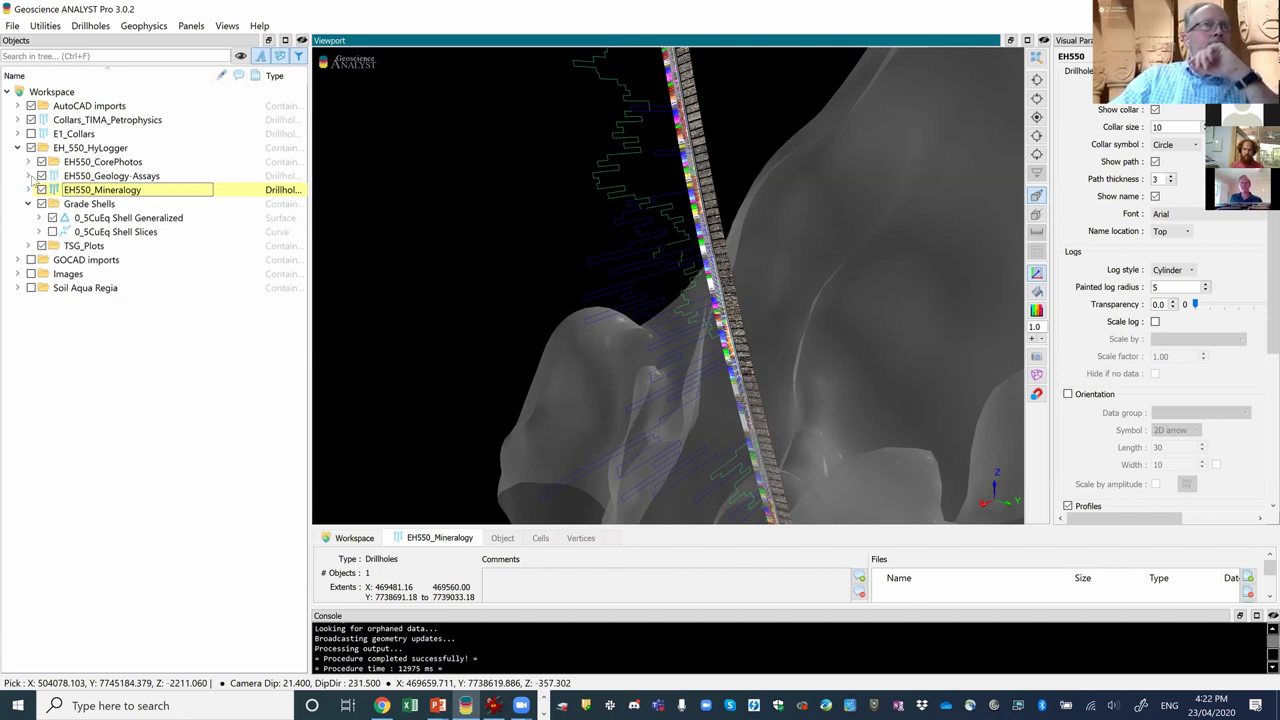
left_click(28, 246)
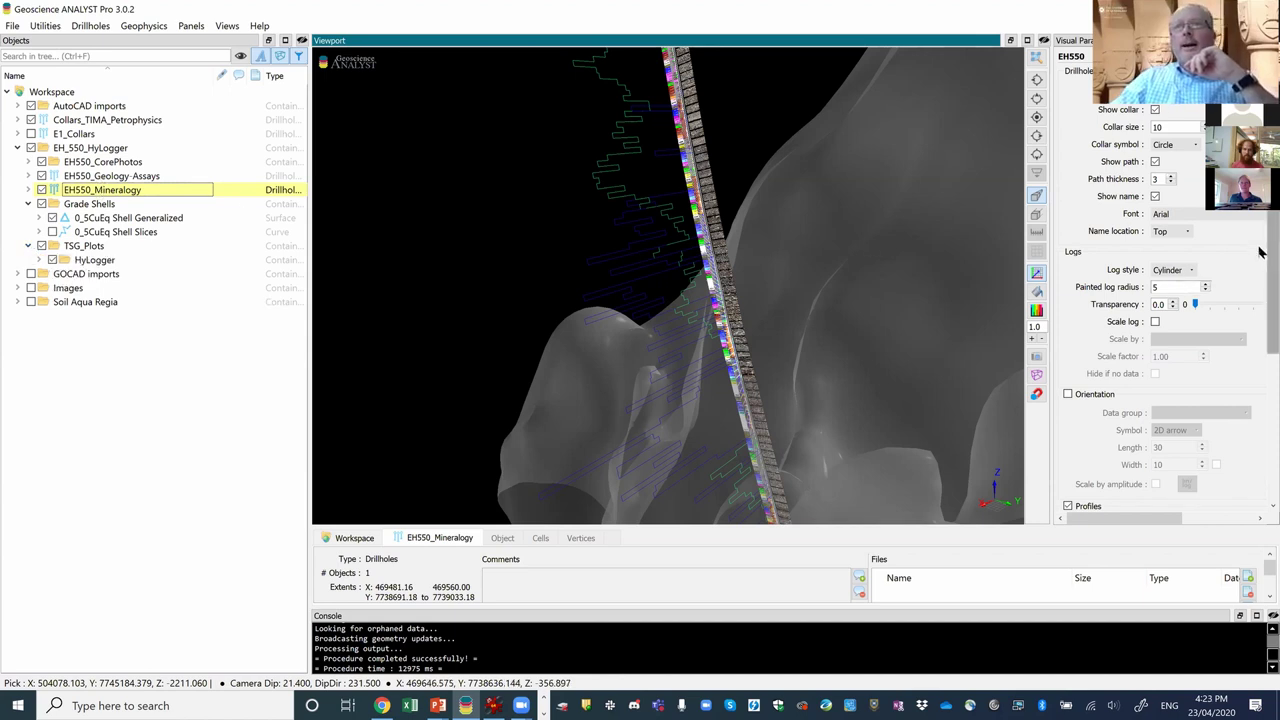
scroll(1260, 293, "down", 1)
scroll(1260, 293, "down", 4)
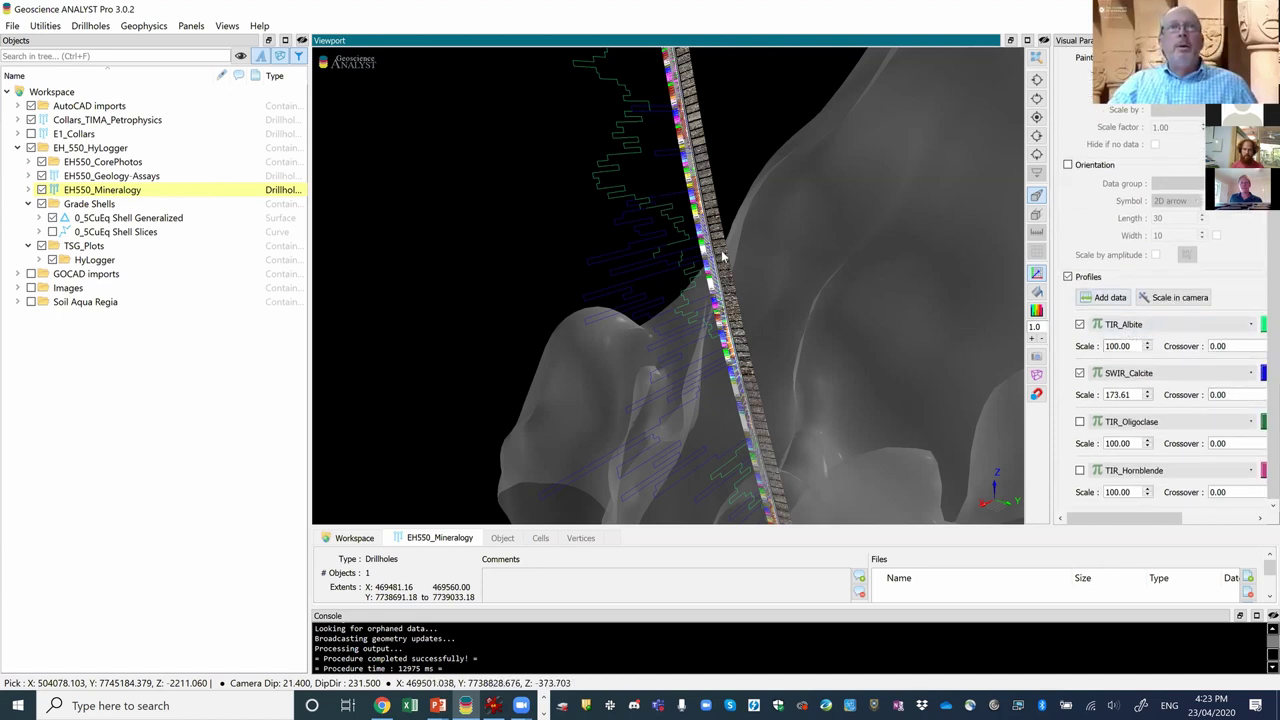
scroll(709, 324, "down", 3)
Orbit and pan so the EH550 drillhole and core trays run steeply down-right in view.
left_click_drag(709, 324, 645, 200)
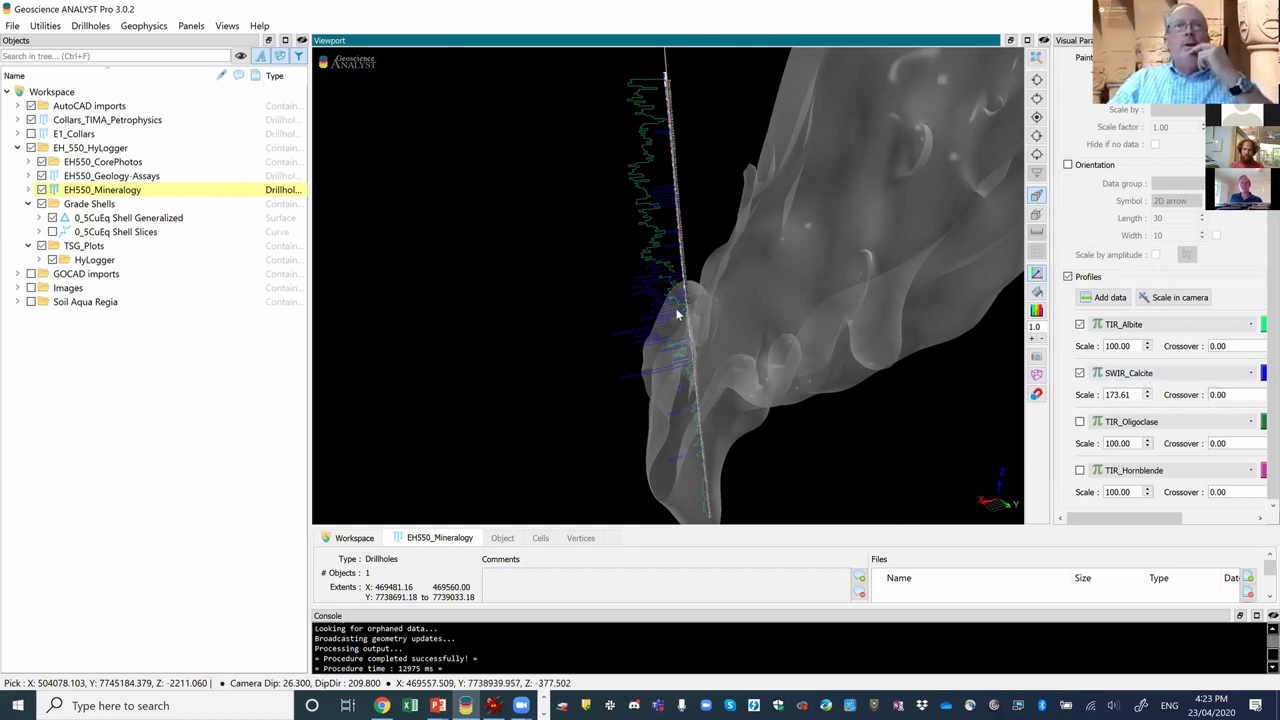
scroll(686, 128, "up", 3)
scroll(680, 129, "up", 1)
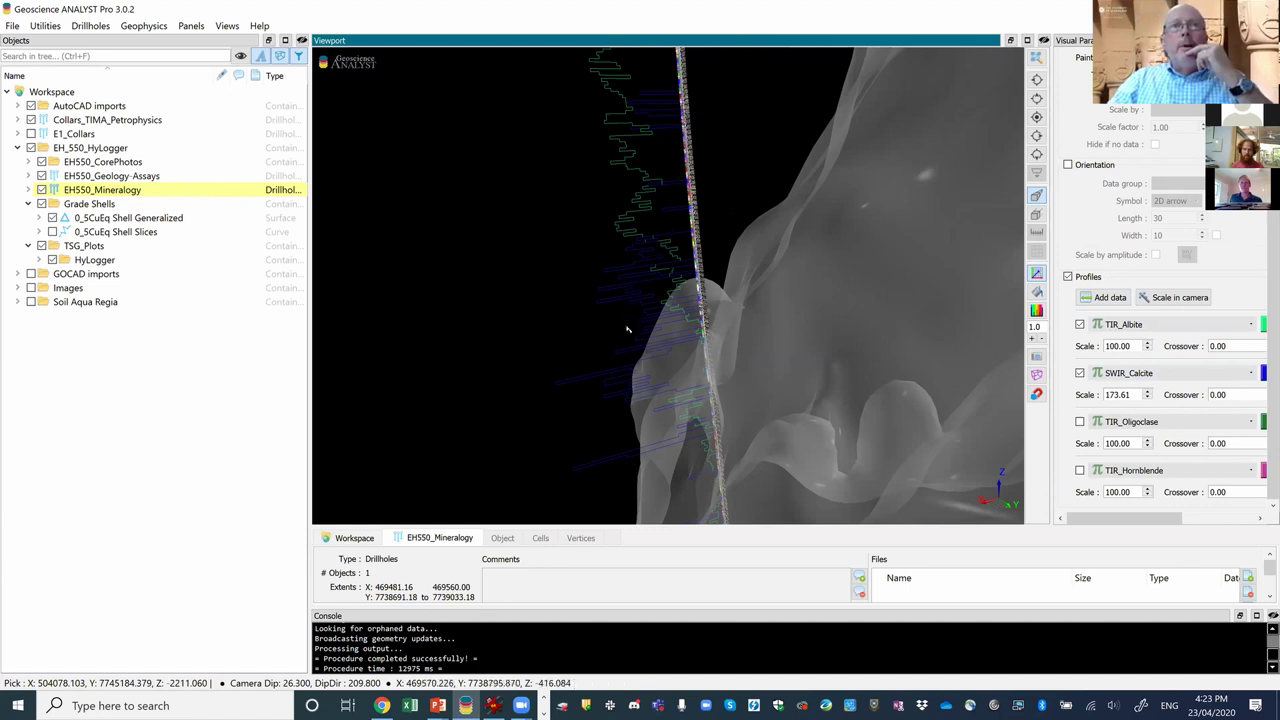
left_click_drag(650, 405, 708, 298)
scroll(746, 300, "up", 2)
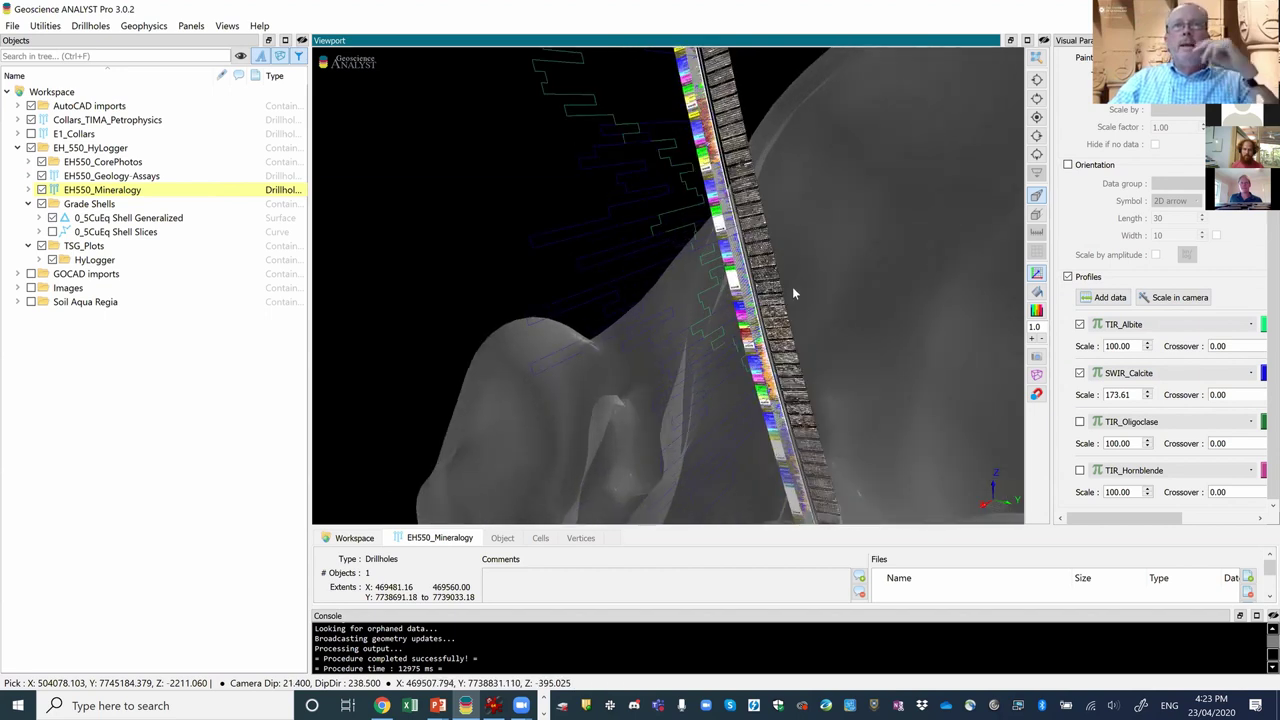
scroll(792, 288, "up", 2)
middle_click_drag(795, 290, 634, 240)
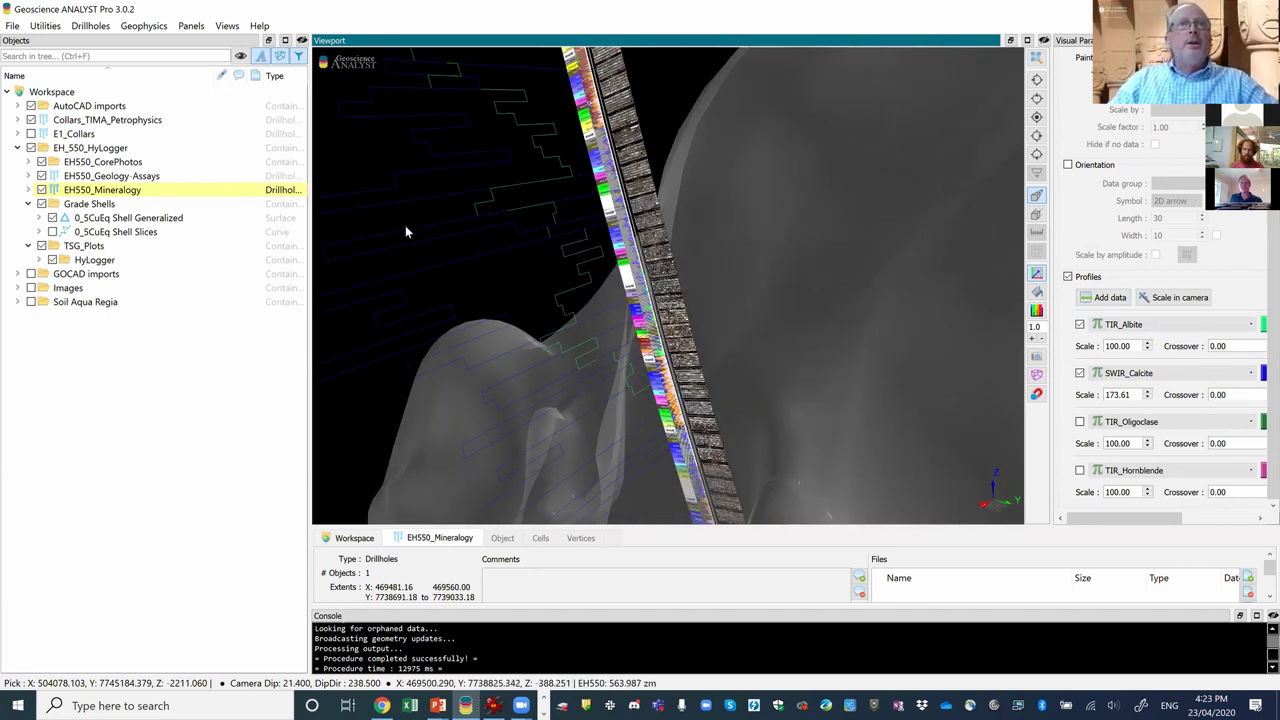
scroll(708, 187, "up", 4)
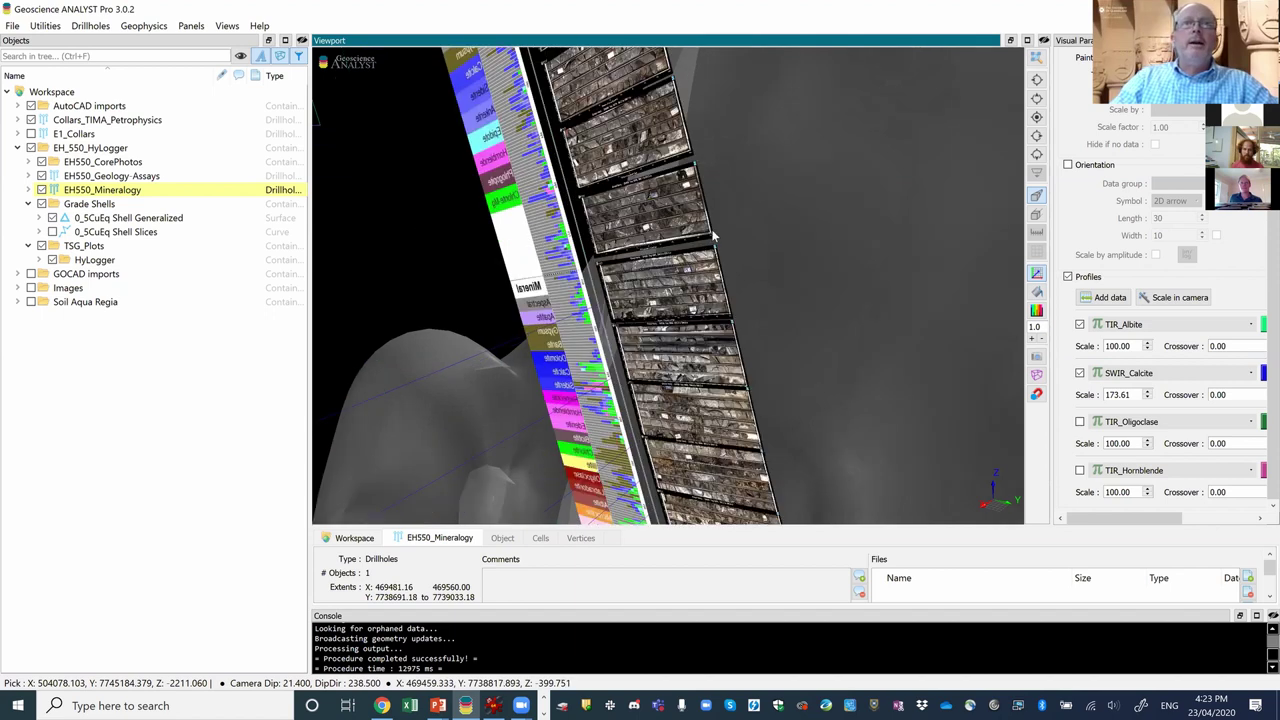
scroll(592, 163, "up", 2)
scroll(636, 225, "up", 2)
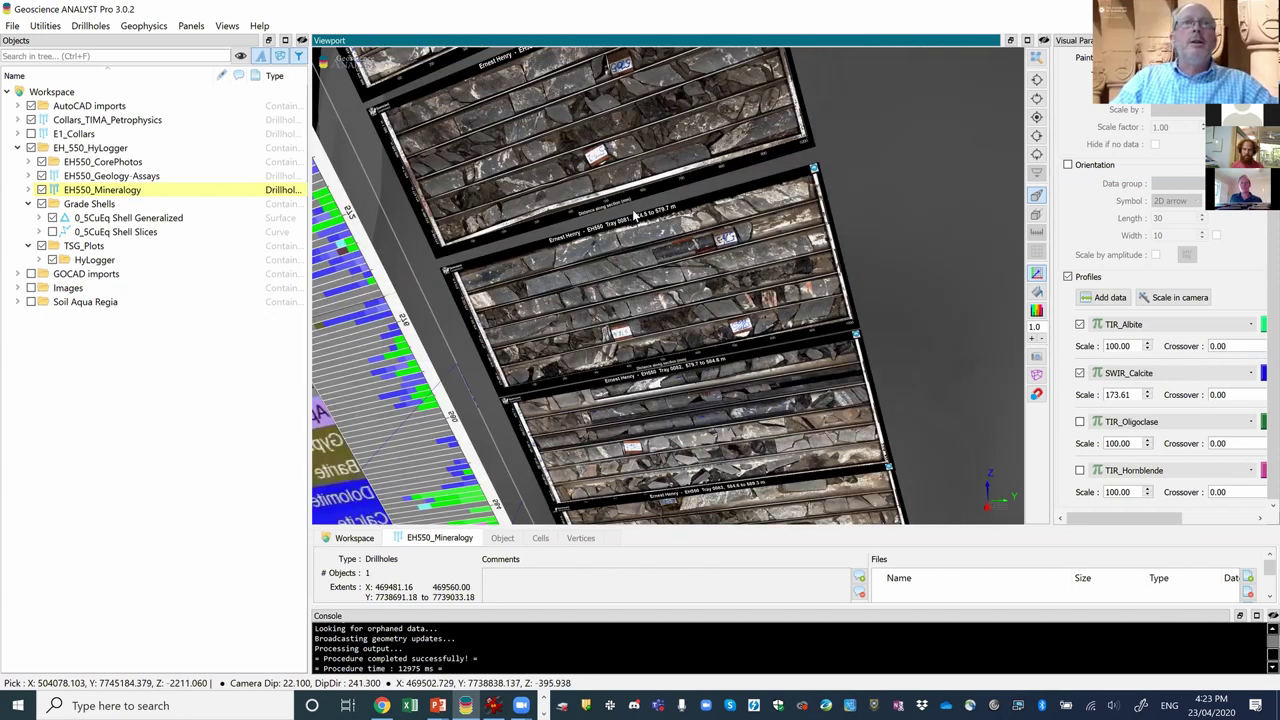
scroll(636, 225, "down", 2)
left_click_drag(617, 146, 622, 193)
right_click_drag(622, 193, 693, 380)
Zoom in close on the core photo trays and mineral log, then back out.
scroll(693, 380, "up", 3)
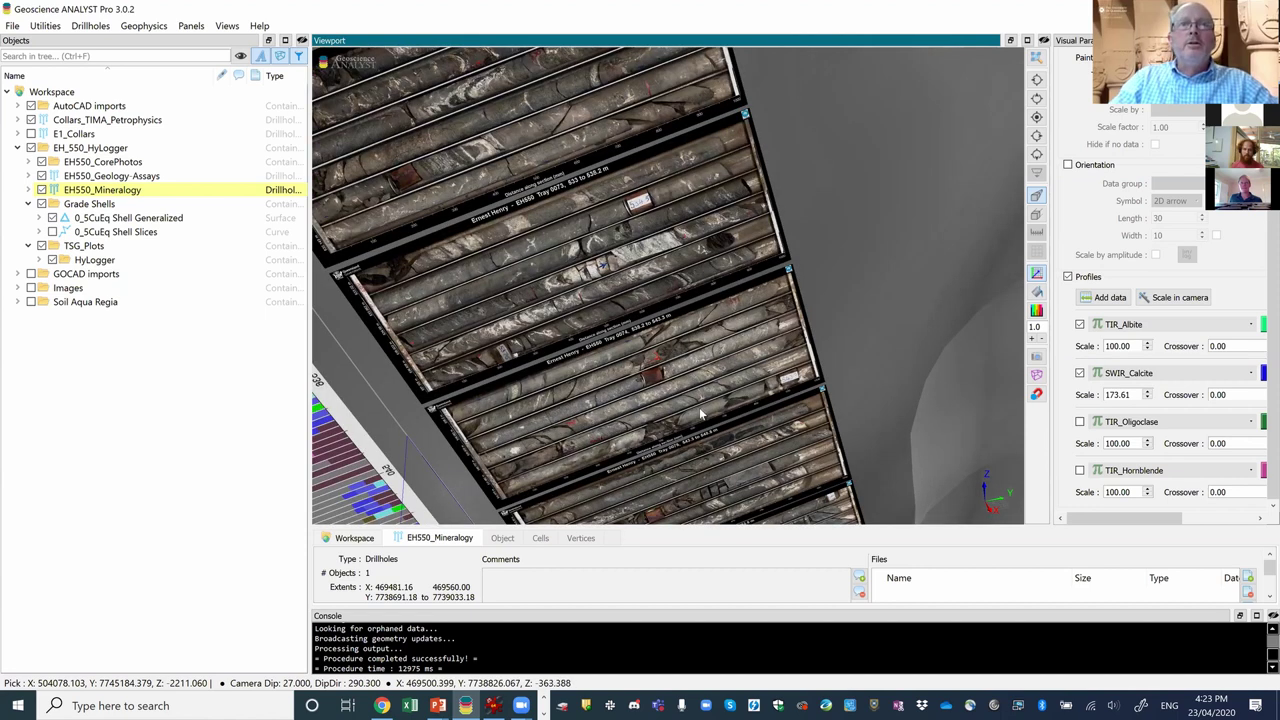
scroll(697, 408, "down", 2)
scroll(743, 363, "down", 4)
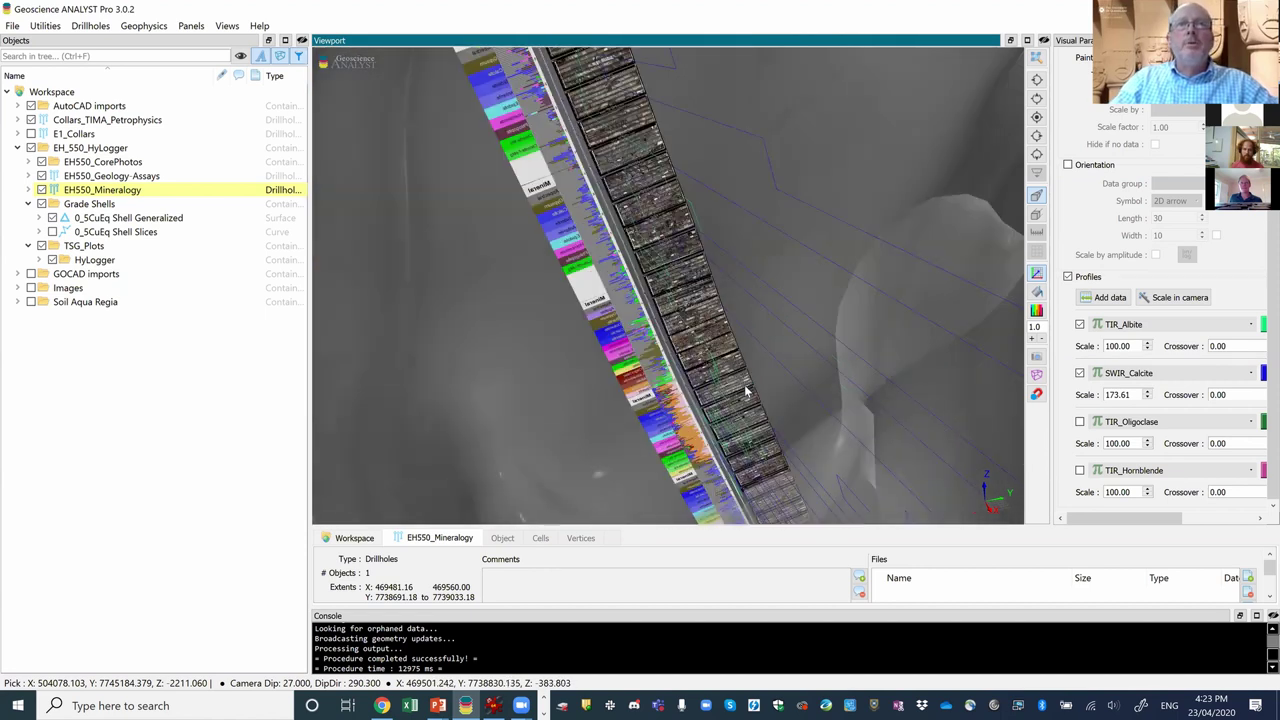
scroll(695, 250, "up", 3)
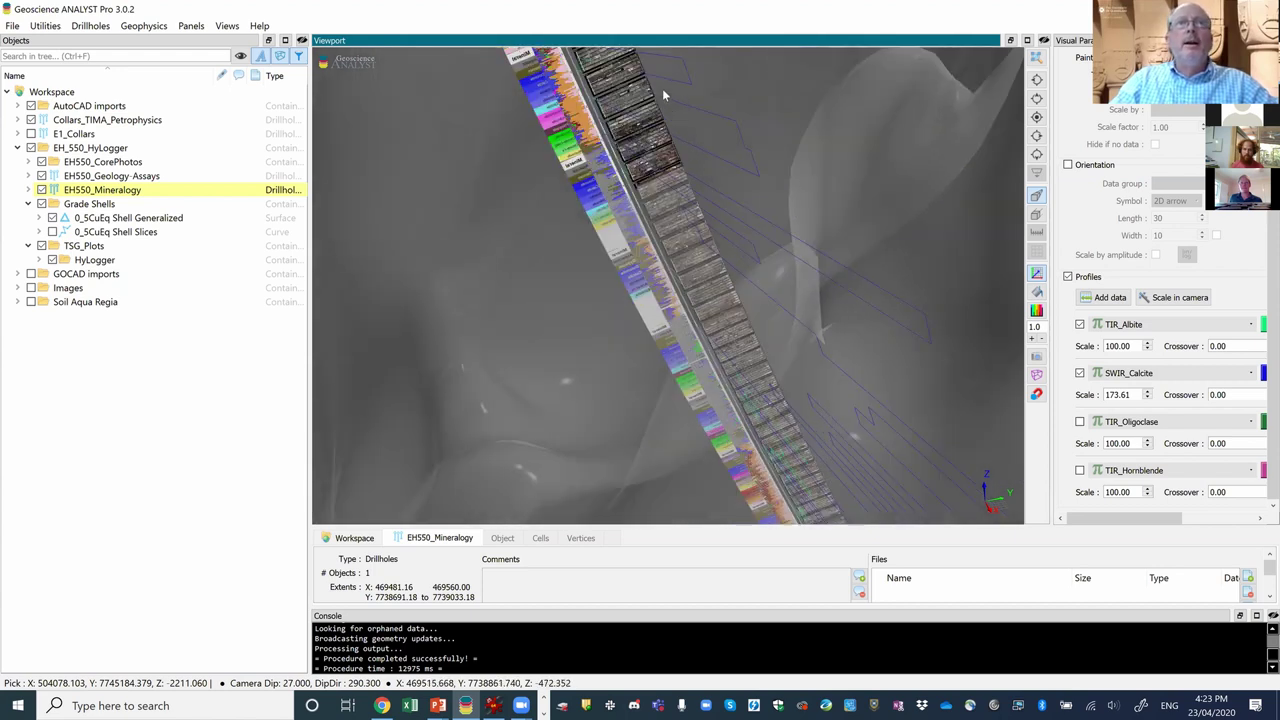
scroll(677, 170, "up", 3)
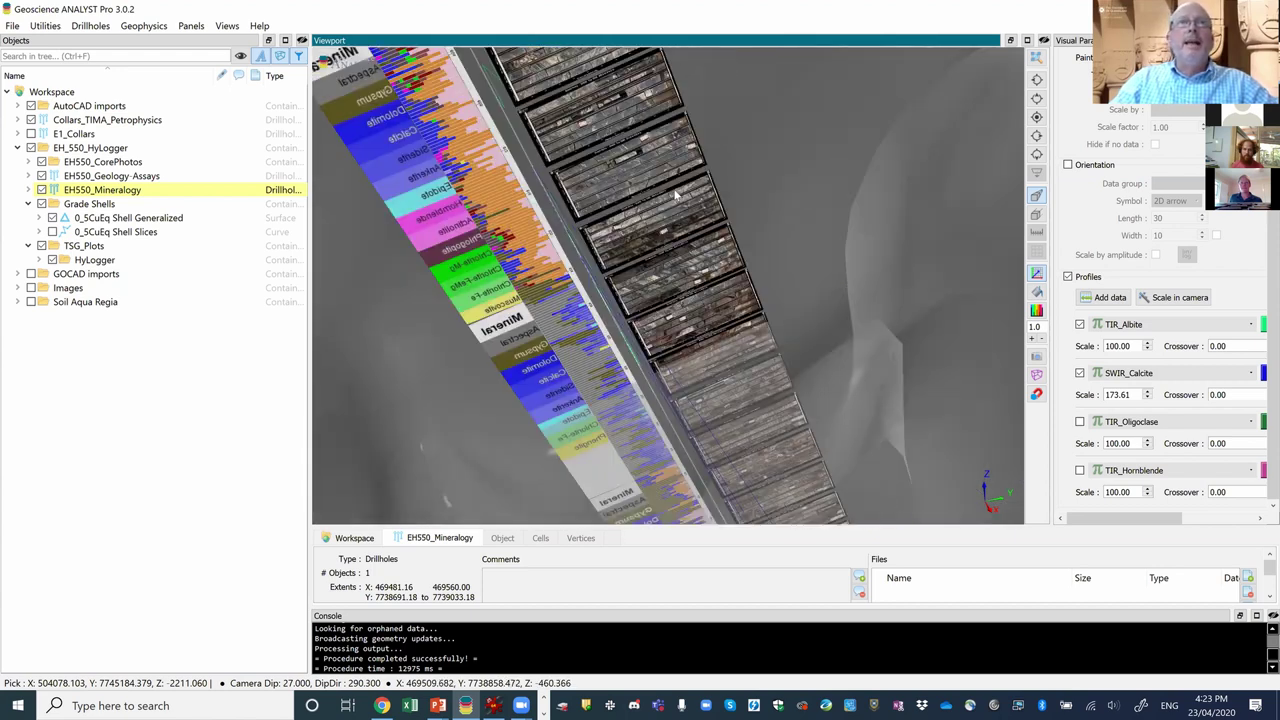
scroll(732, 358, "up", 2)
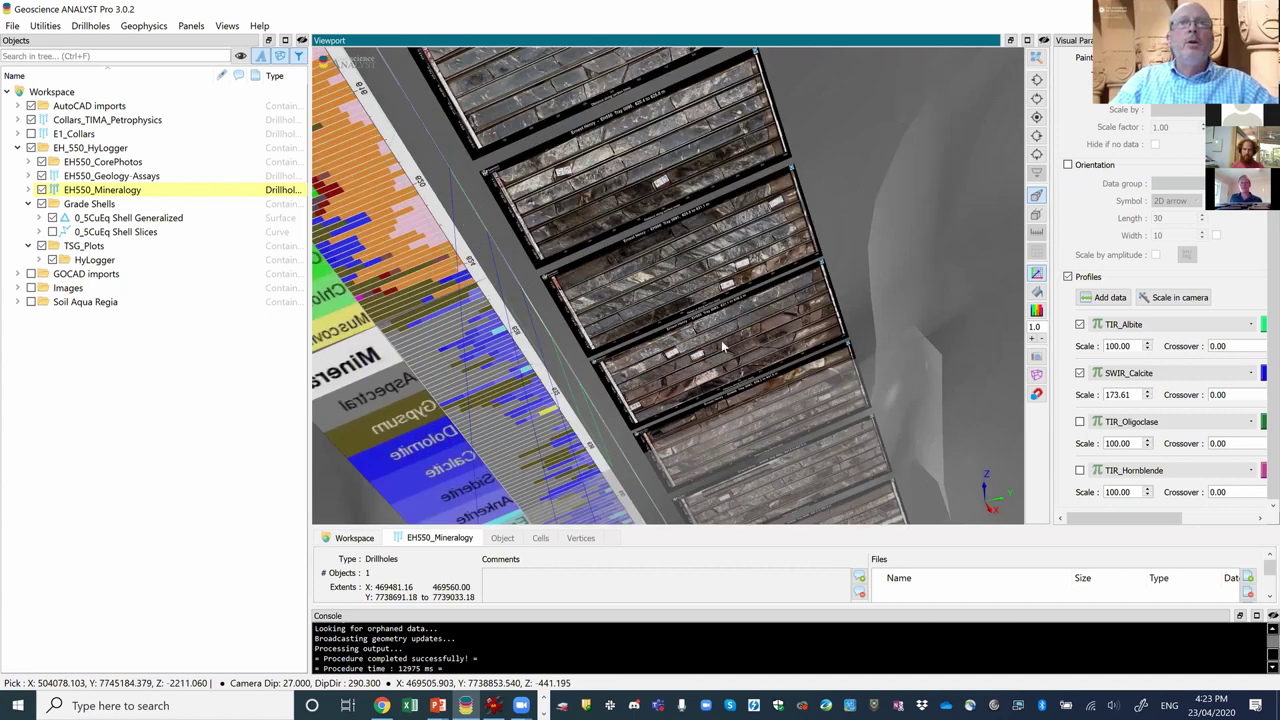
scroll(735, 370, "up", 1)
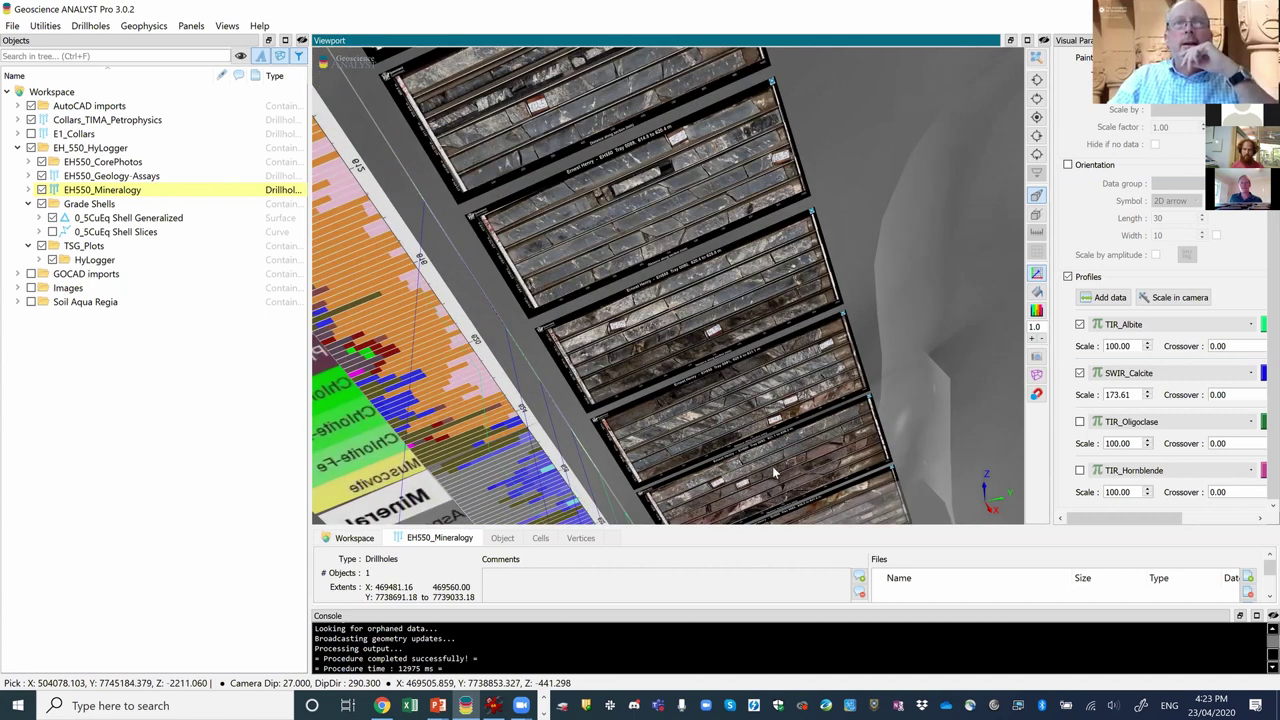
scroll(752, 420, "up", 1)
scroll(732, 264, "up", 1)
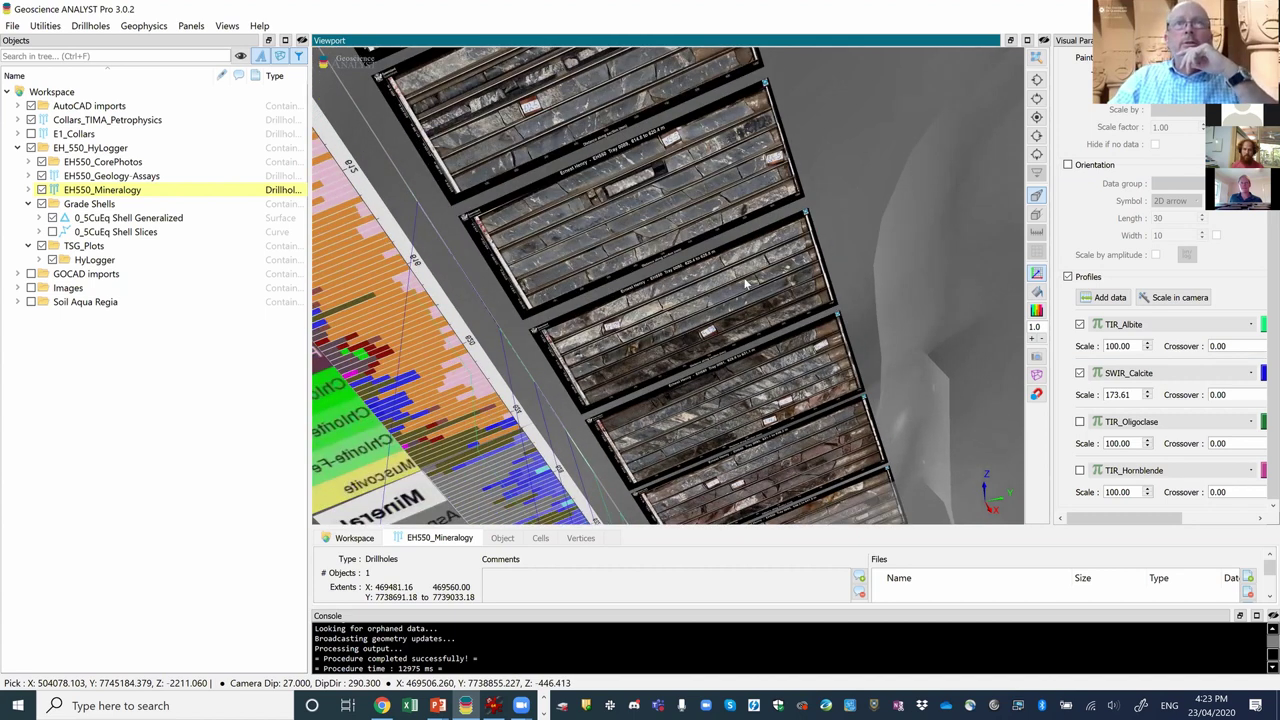
scroll(768, 400, "up", 1)
scroll(766, 395, "up", 1)
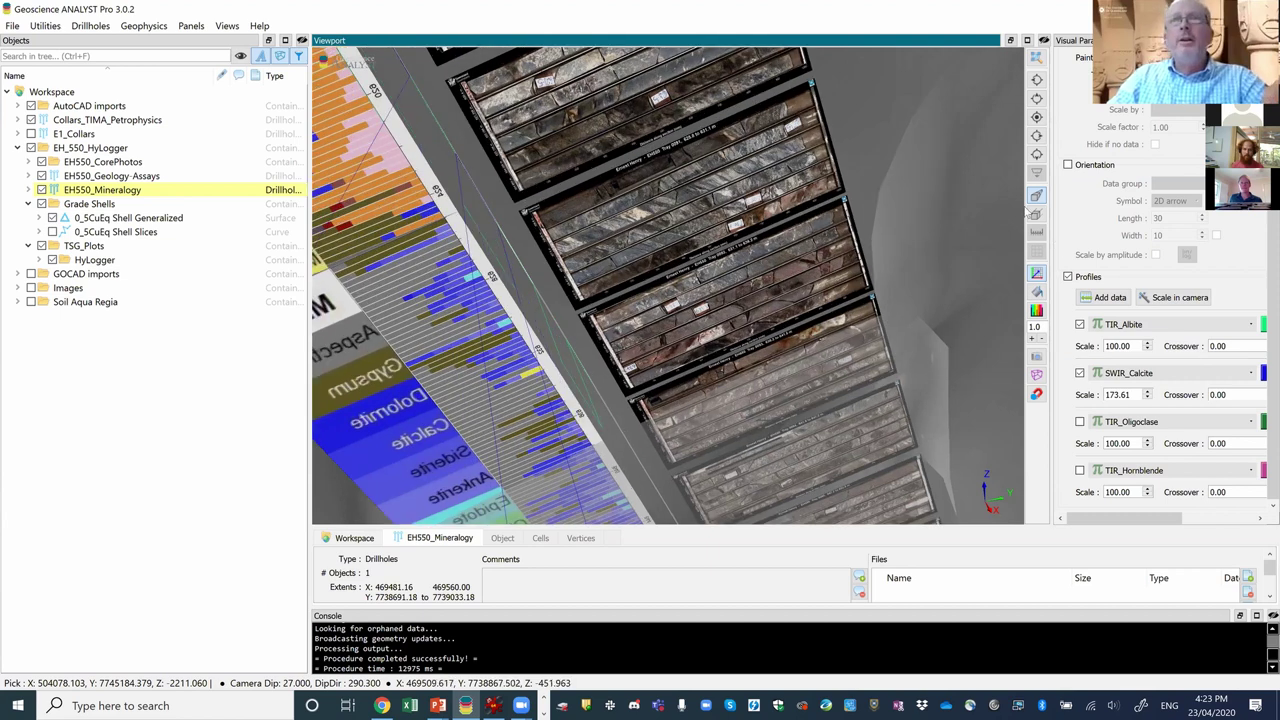
scroll(860, 318, "up", 3)
scroll(830, 324, "down", 3)
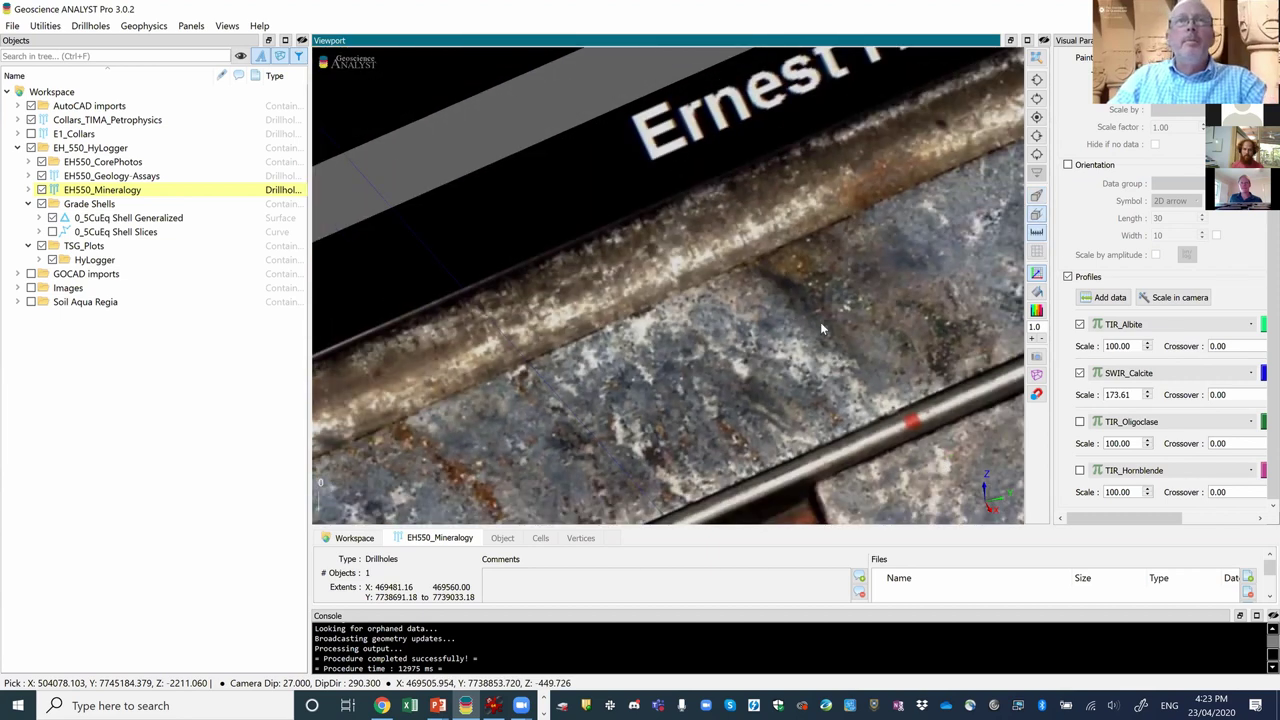
scroll(820, 311, "down", 1)
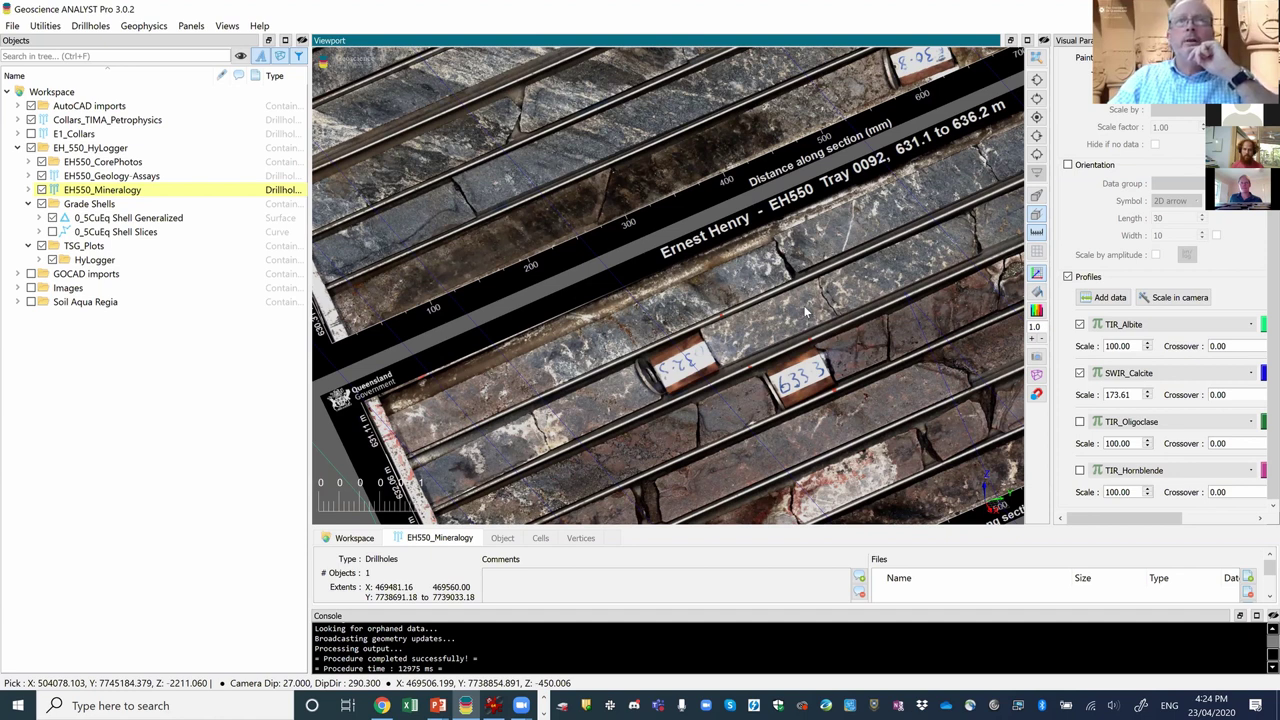
scroll(803, 305, "down", 1)
scroll(798, 300, "down", 1)
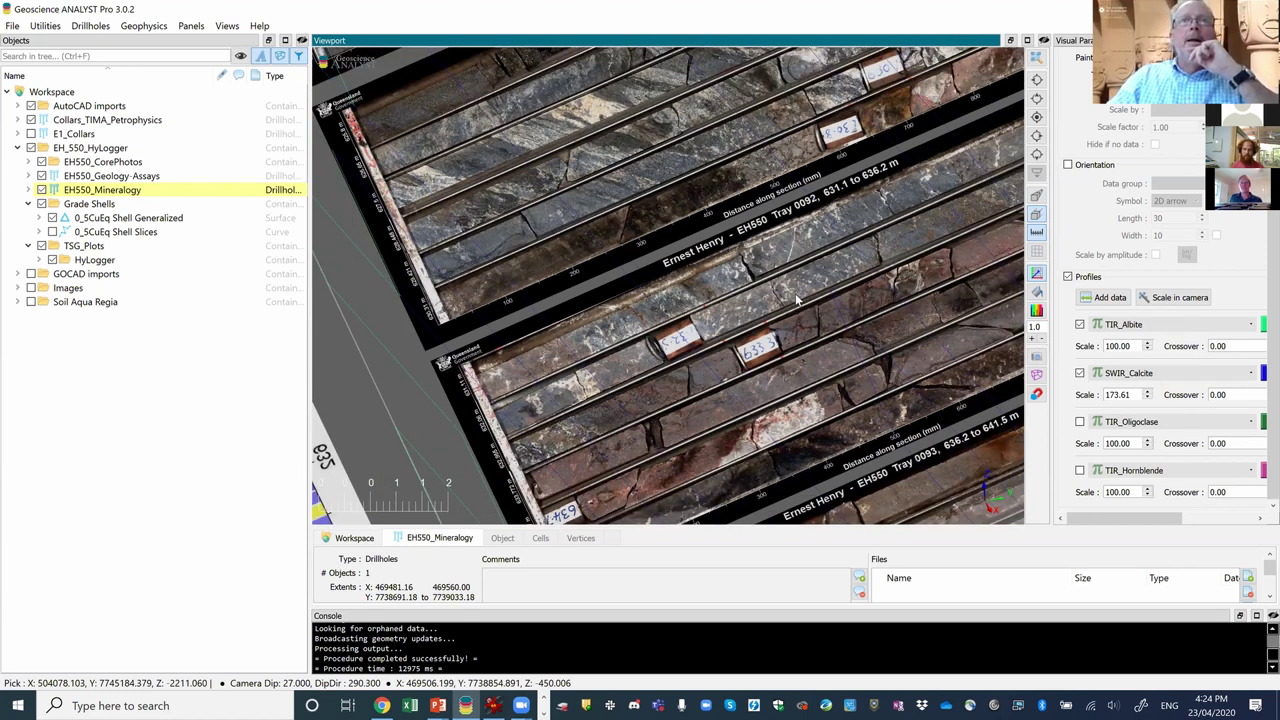
scroll(771, 269, "down", 1)
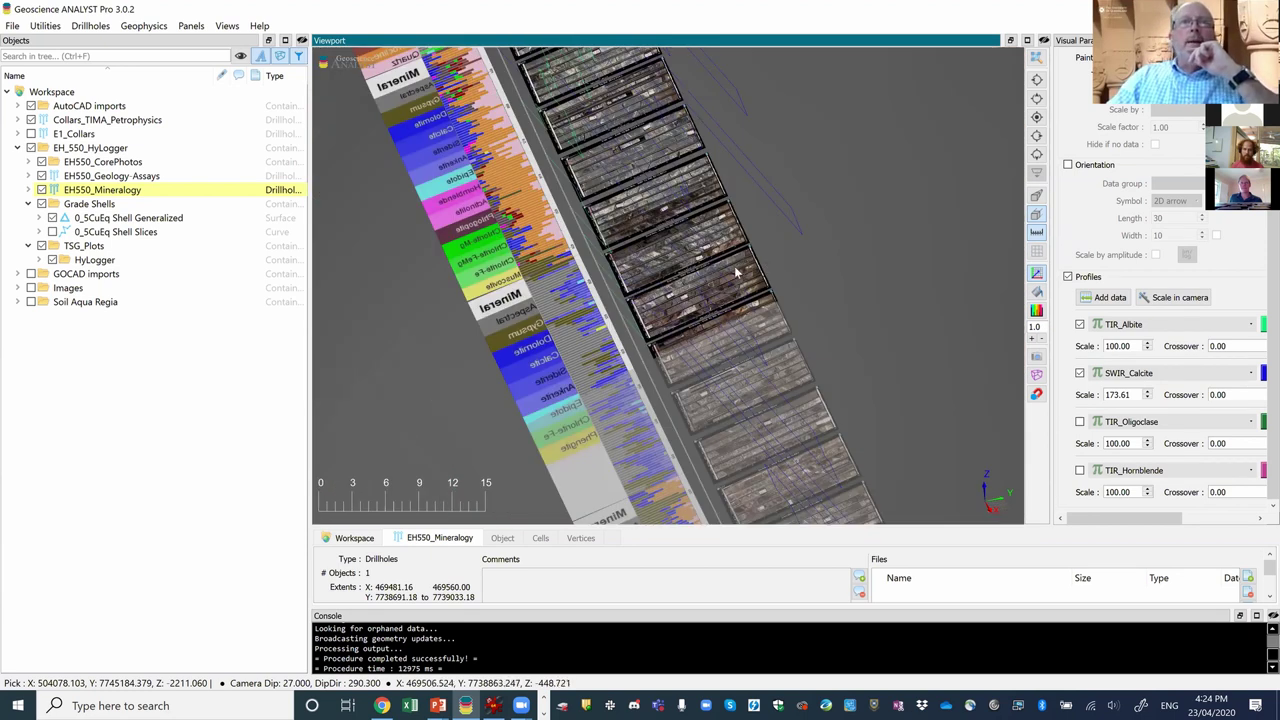
scroll(737, 270, "down", 1)
scroll(735, 273, "down", 8)
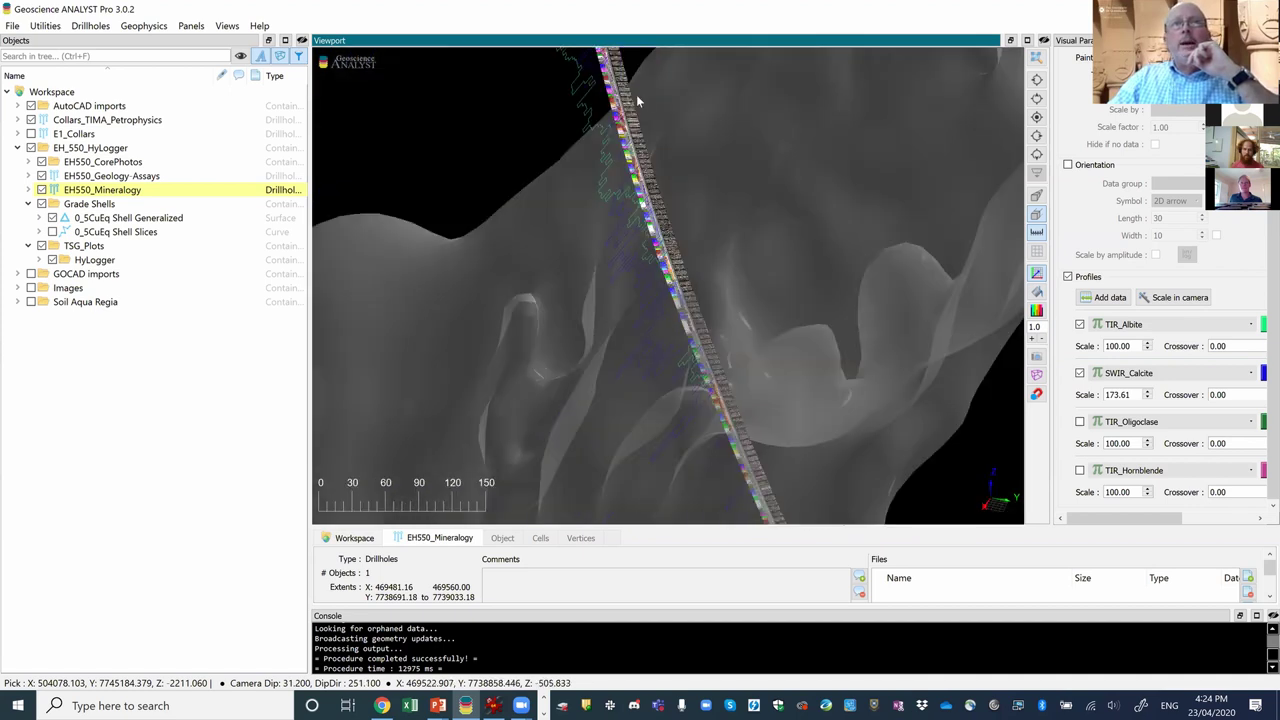
Orbit around EH550 to inspect the other side of the core trays.
left_click_drag(699, 308, 505, 341)
scroll(505, 341, "up", 5)
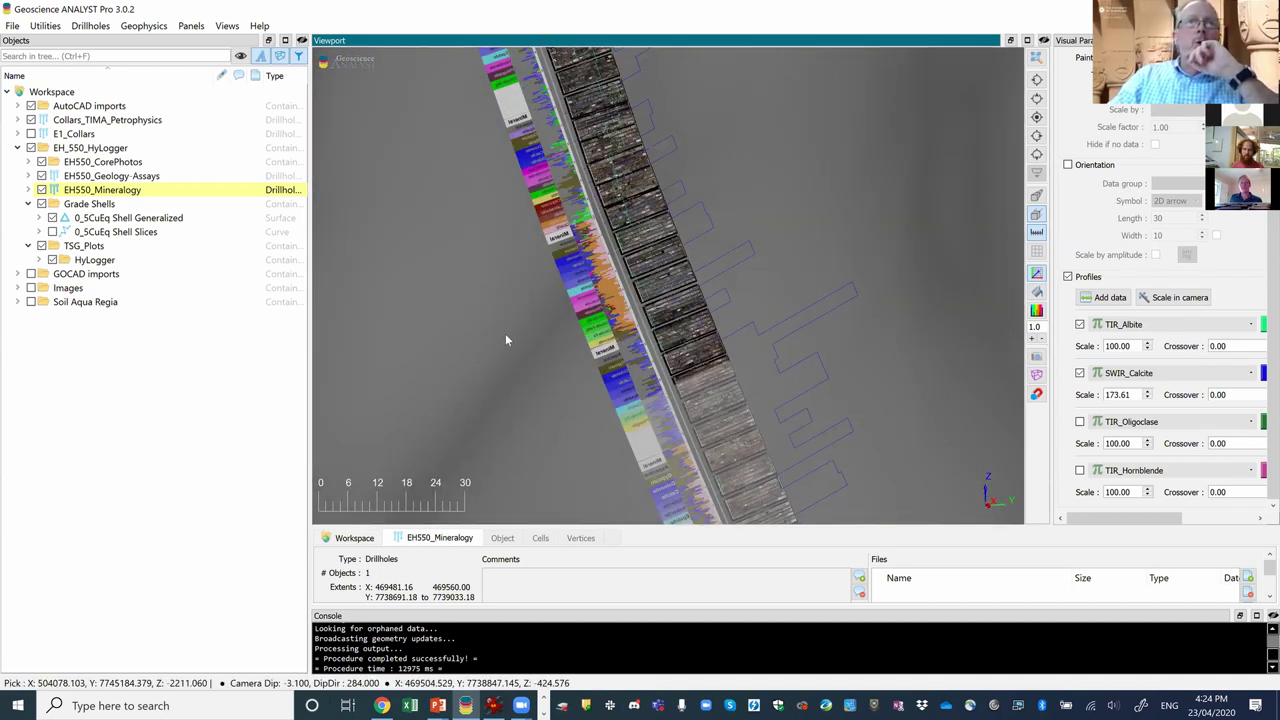
scroll(540, 325, "up", 3)
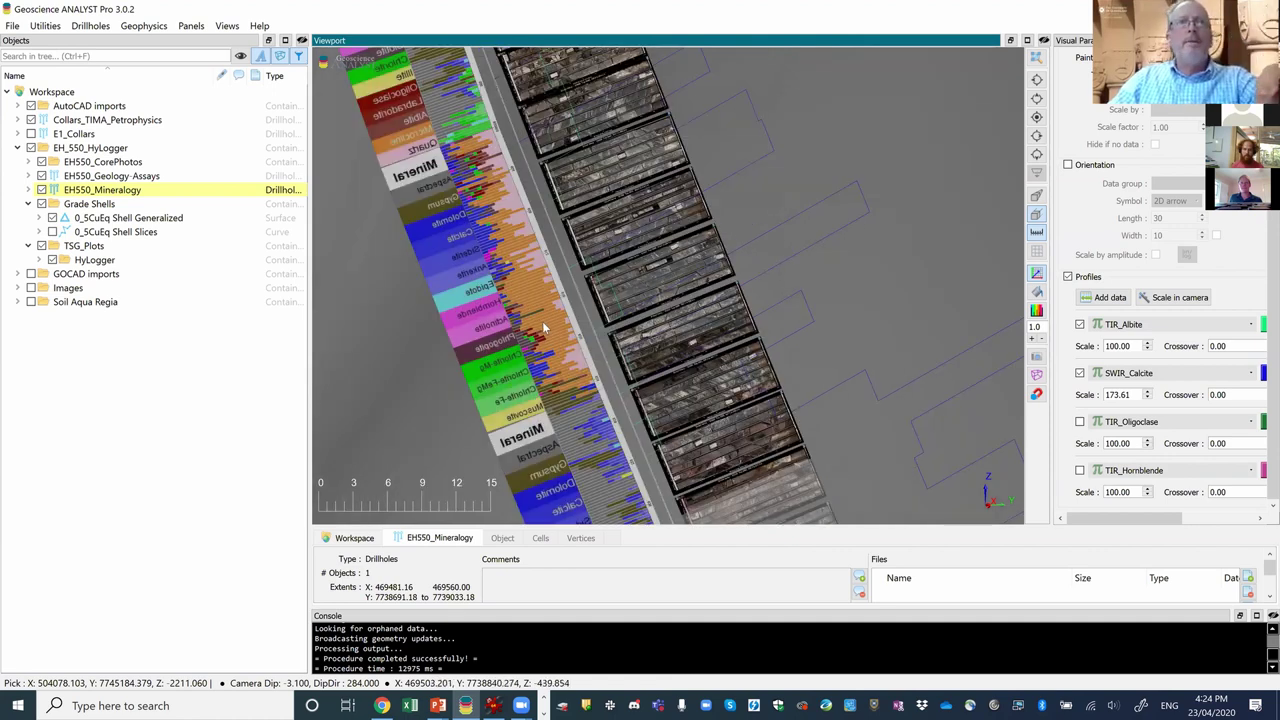
left_click_drag(602, 330, 712, 243)
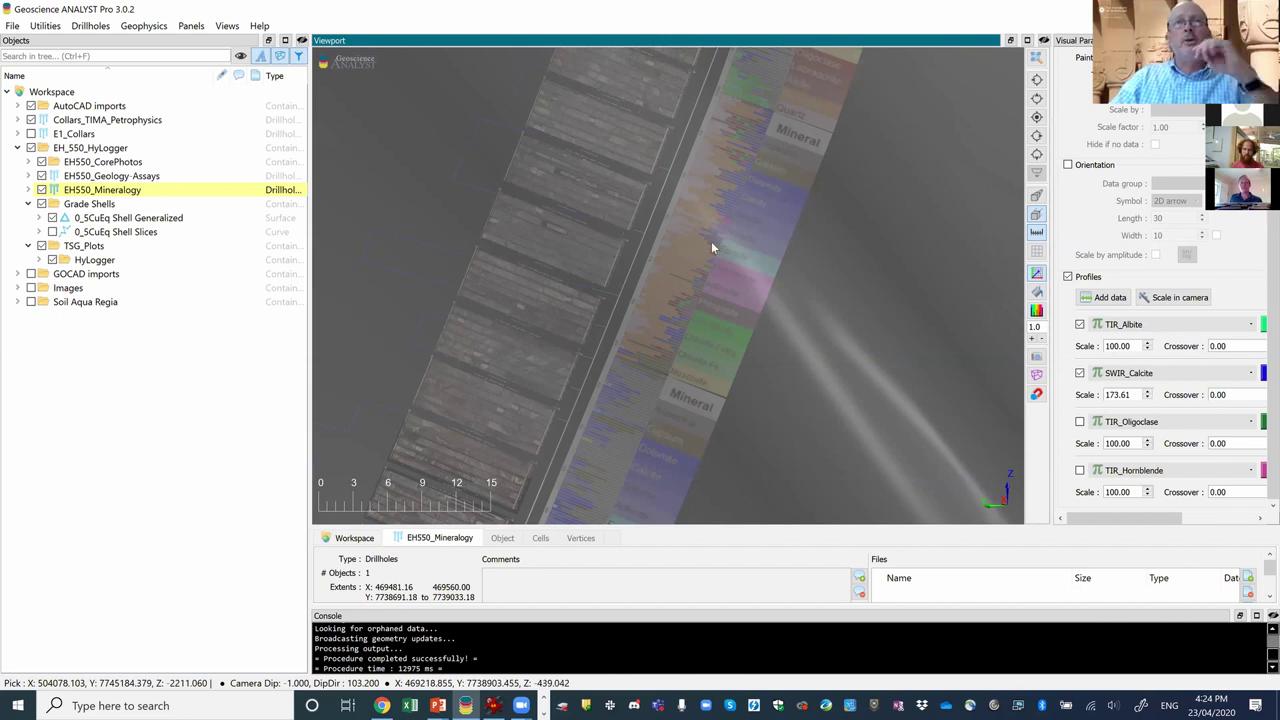
scroll(711, 241, "down", 6)
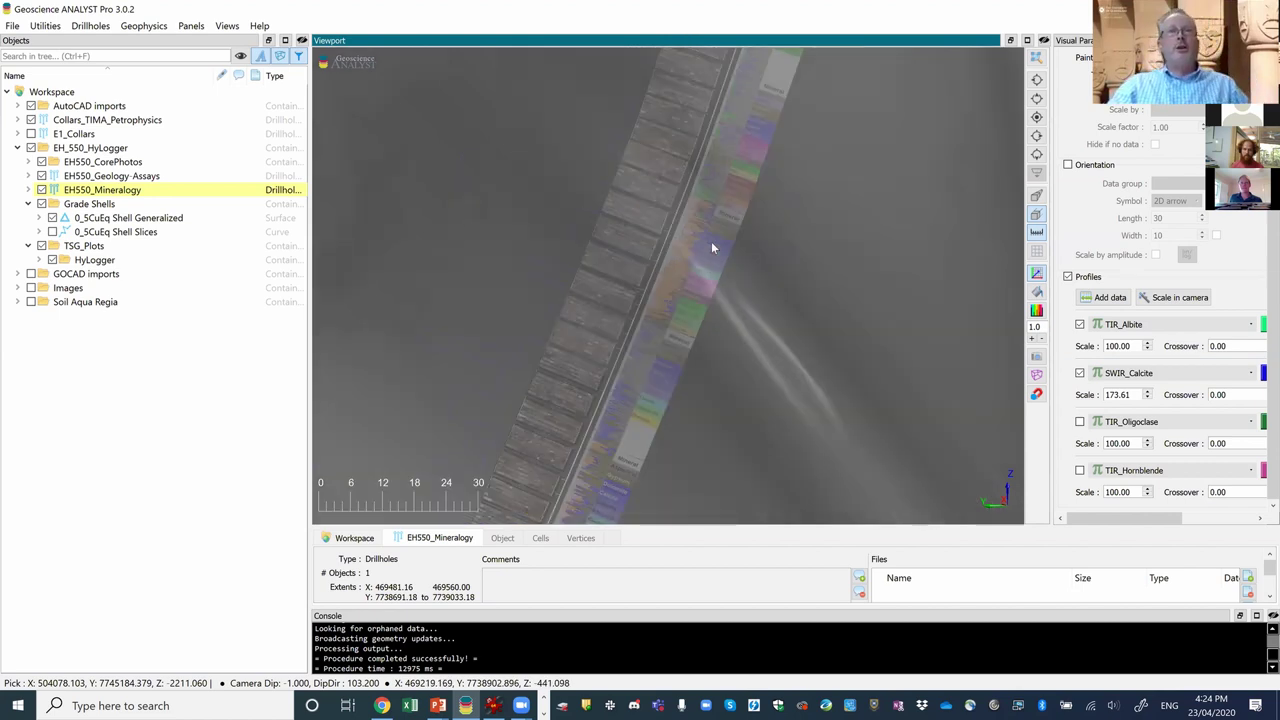
Orbit and zoom out to the full 0_5CuEq grade shell, then switch to PowerPoint.
left_click_drag(768, 296, 620, 332)
scroll(720, 305, "down", 10)
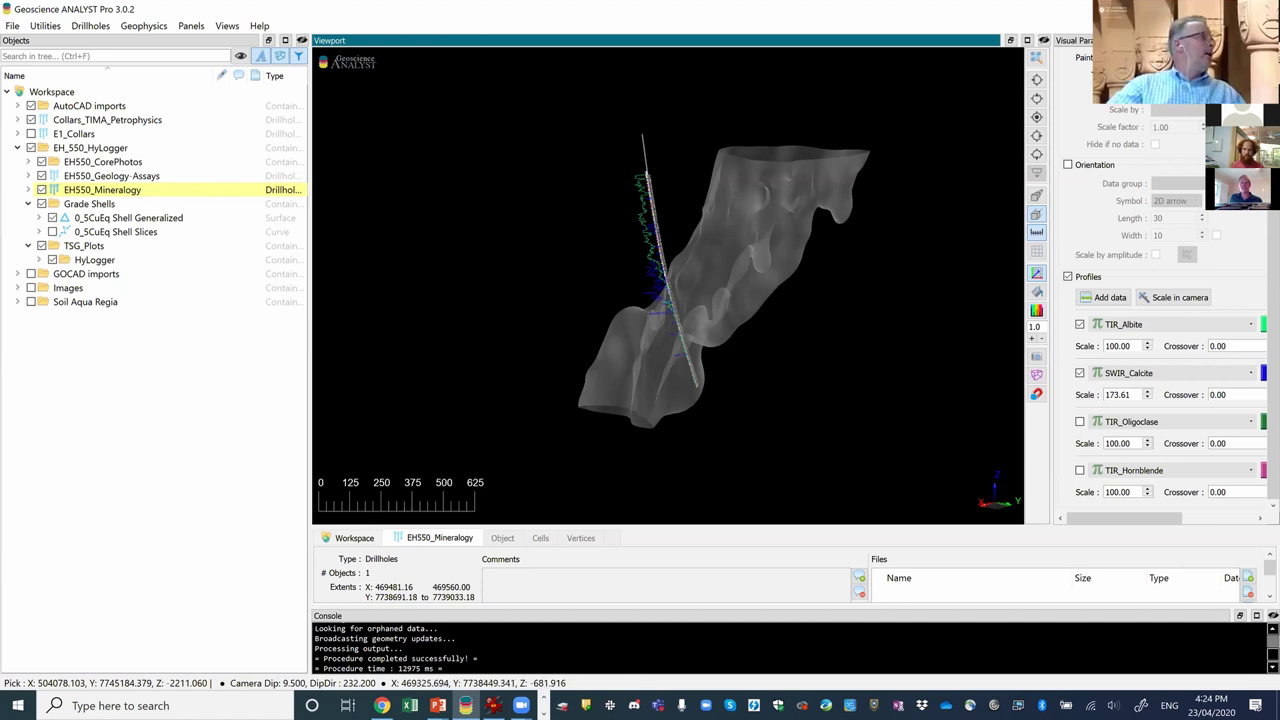
key("alt+Tab")
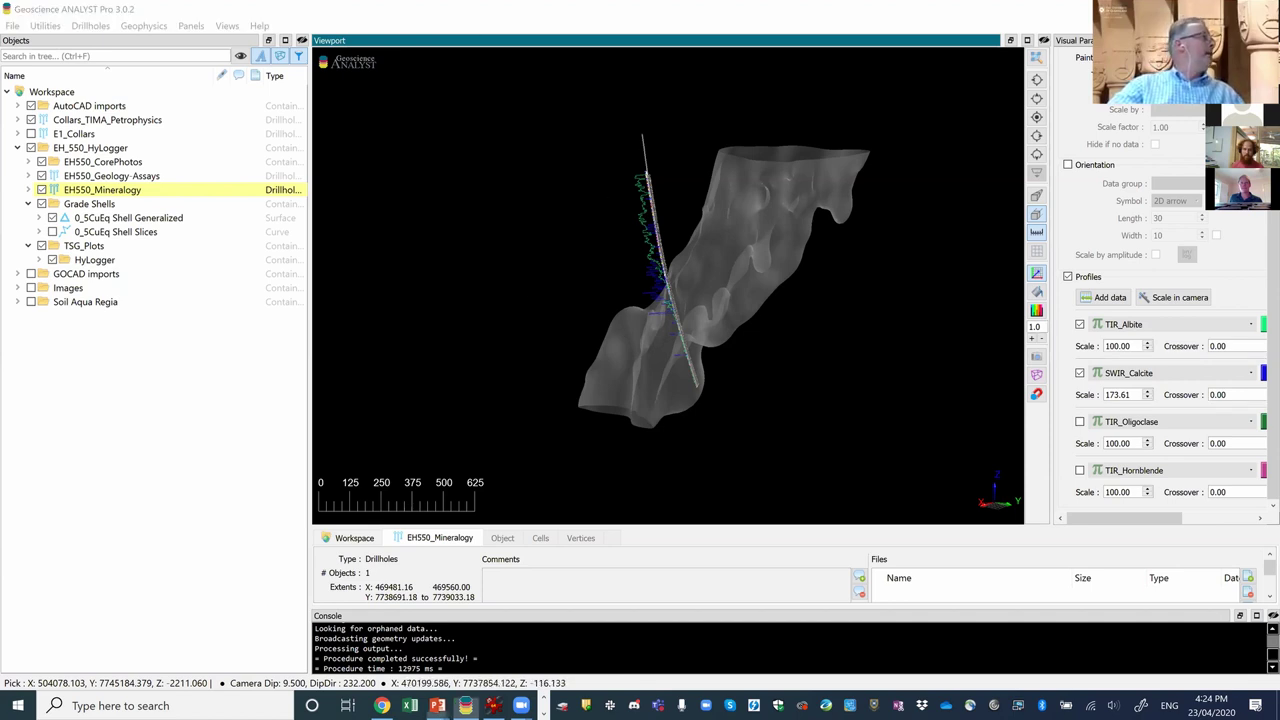